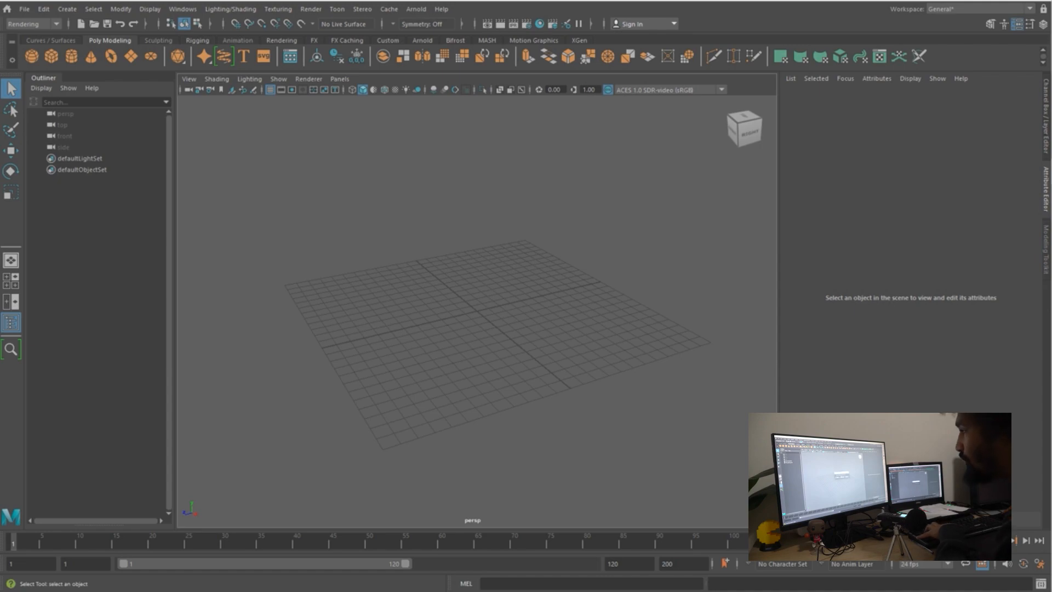
Create a new empty scene
{"action": "key", "text": "ctrl+n"}
{"action": "left_click", "coordinate": [525, 299]}
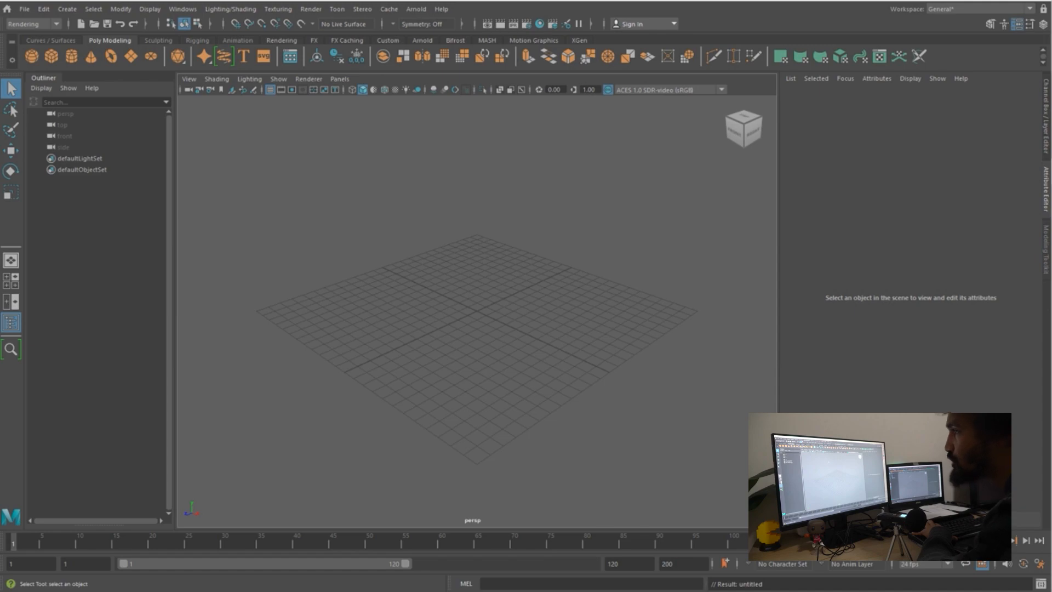
Detach the File menu as a floating window and place it over the middle of the viewport
{"action": "left_click", "coordinate": [24, 9]}
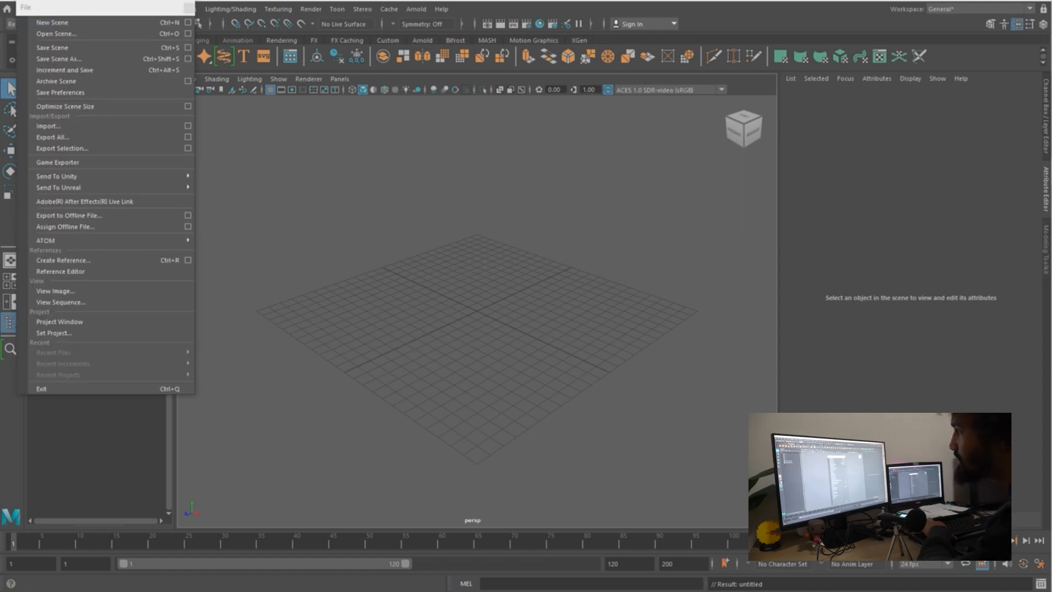
{"action": "left_click", "coordinate": [93, 21]}
{"action": "left_click_drag", "start_coordinate": [438, 135], "coordinate": [447, 114]}
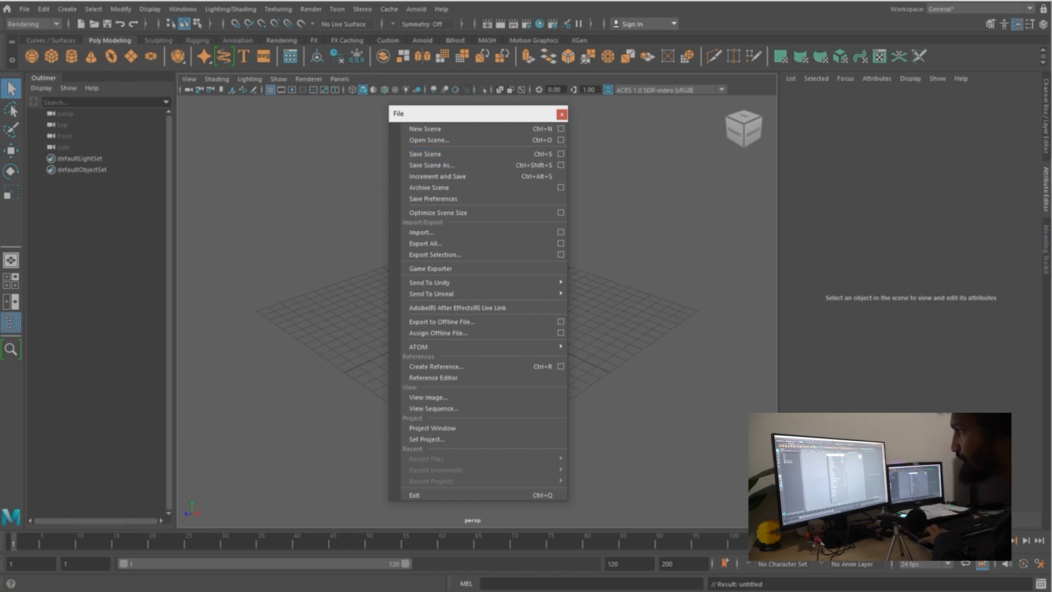
{"action": "left_click_drag", "start_coordinate": [438, 113], "coordinate": [518, 116]}
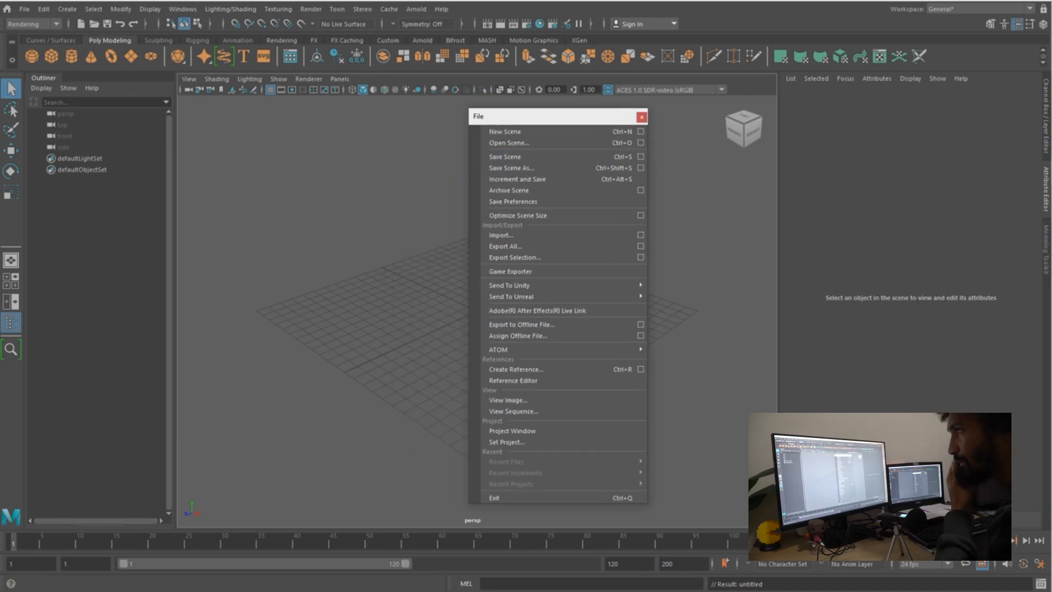
{"action": "left_click", "coordinate": [24, 9]}
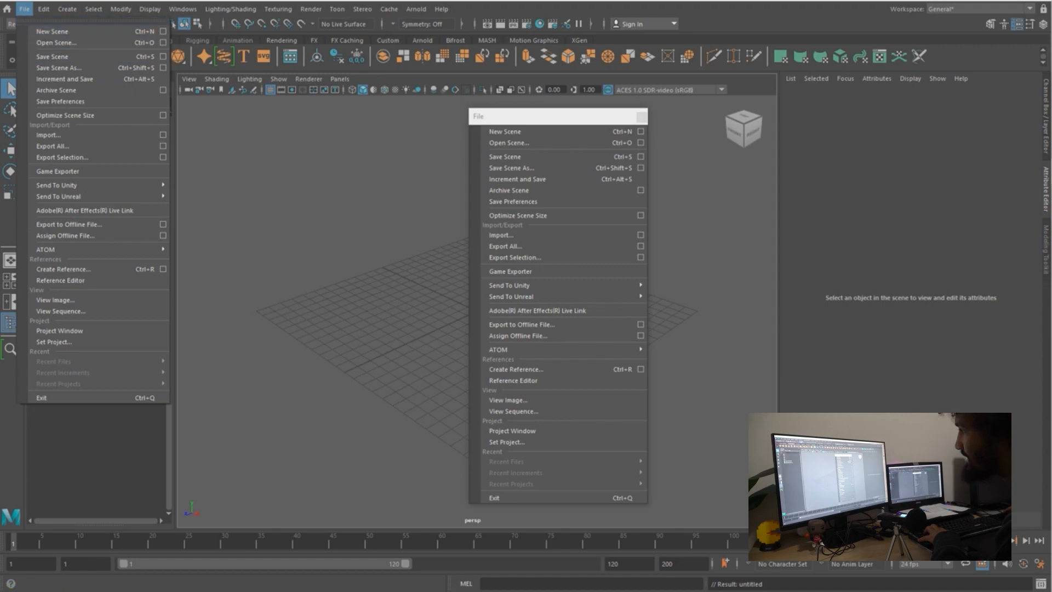
{"action": "left_click", "coordinate": [548, 116]}
{"action": "left_click_drag", "start_coordinate": [548, 116], "coordinate": [516, 106]}
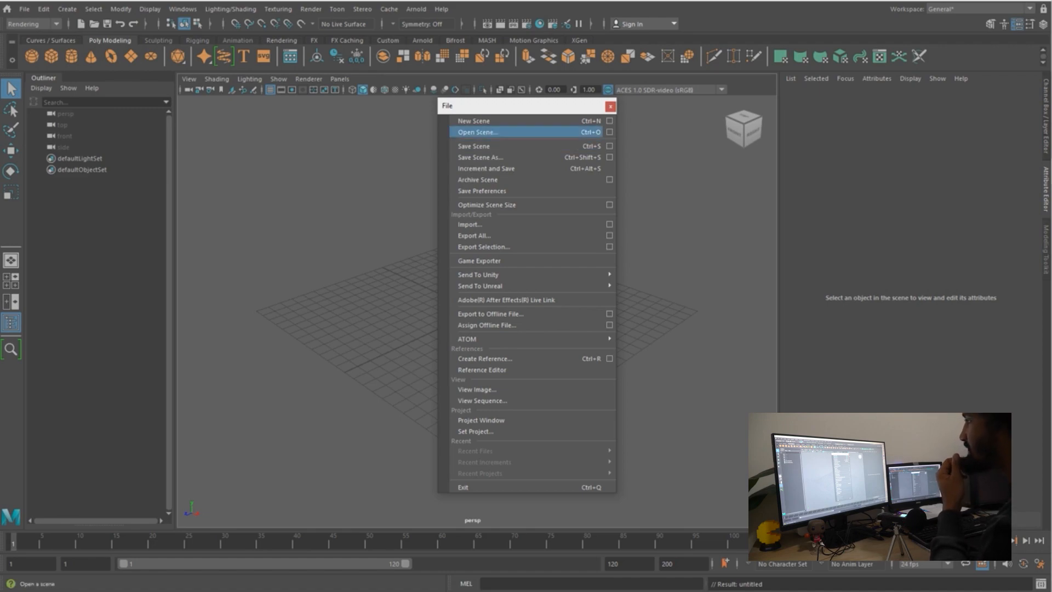
Review the New Scene options, including the default working units, and close them without changing anything
{"action": "left_click", "coordinate": [609, 120]}
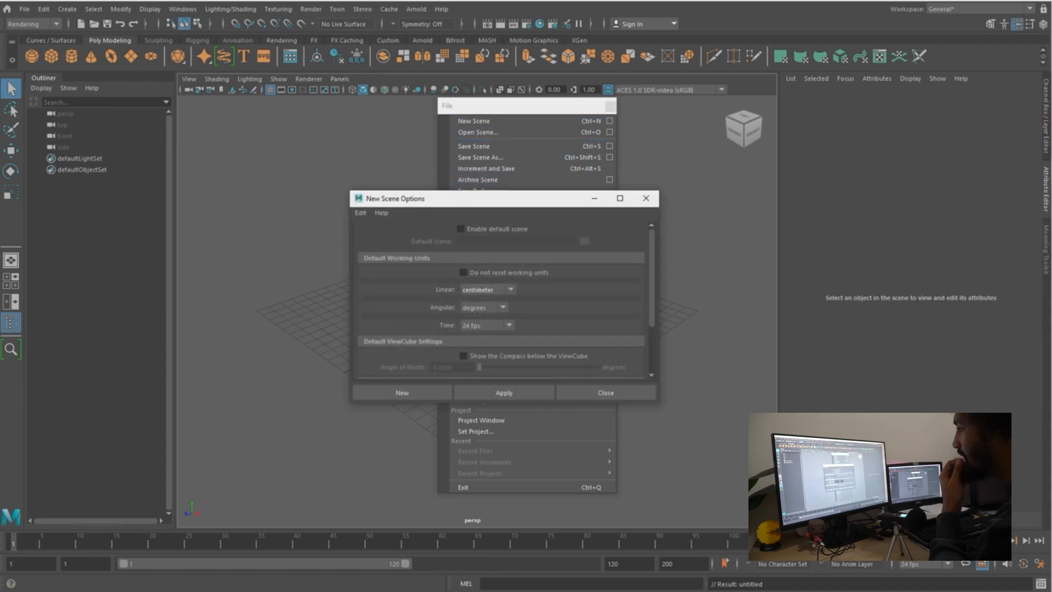
{"action": "scroll", "coordinate": [502, 301], "scroll_direction": "down", "scroll_amount": 3}
{"action": "scroll", "coordinate": [501, 301], "scroll_direction": "up", "scroll_amount": 3}
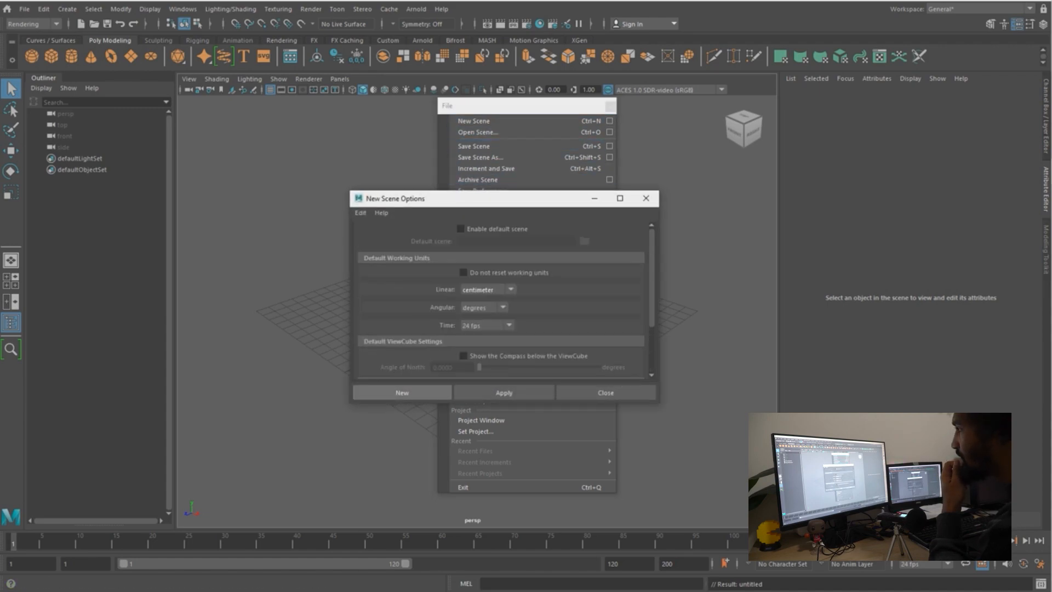
{"action": "left_click", "coordinate": [605, 392]}
Review the file types available for saving the scene, cancel the save, and close the floating File menu
{"action": "left_click", "coordinate": [515, 147]}
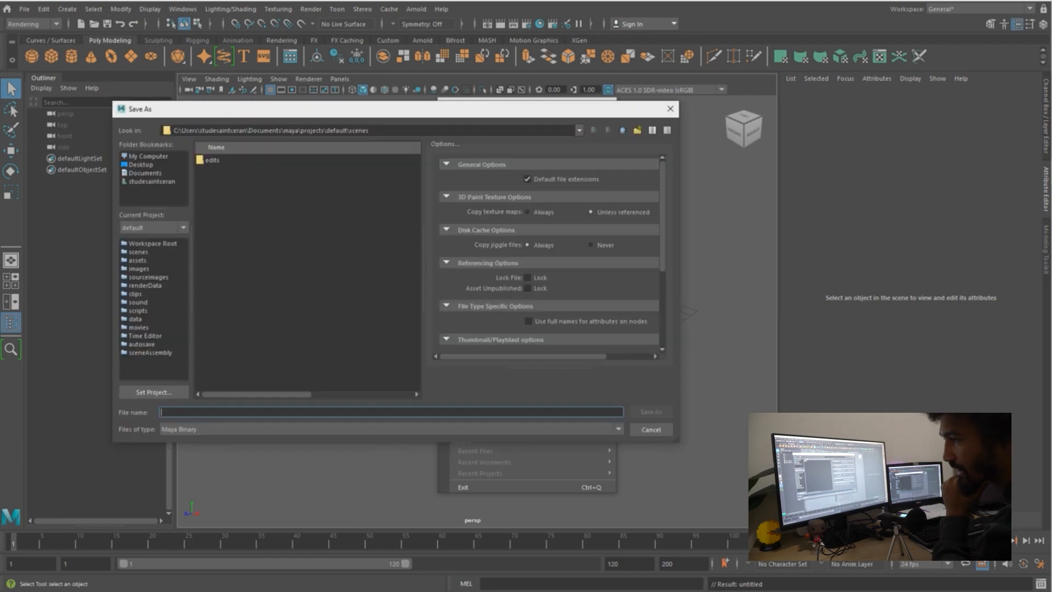
{"action": "left_click", "coordinate": [392, 429]}
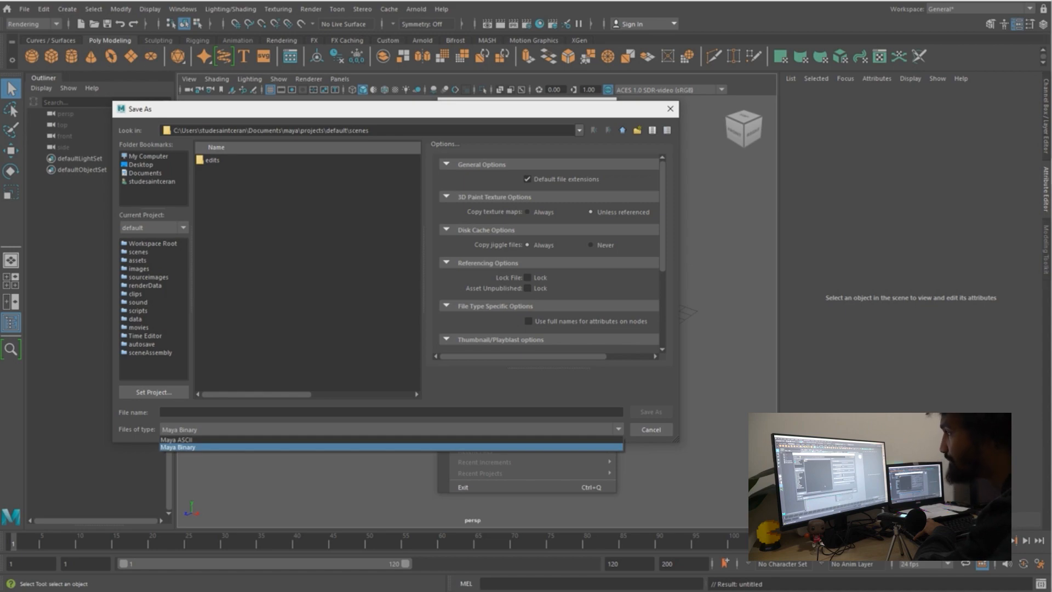
{"action": "key", "text": "Return"}
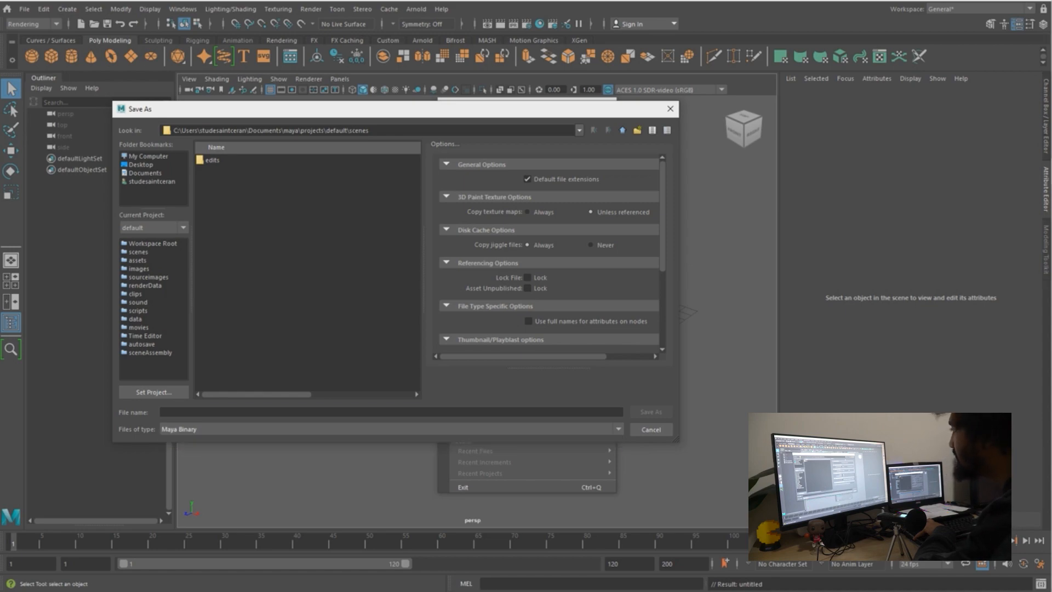
{"action": "left_click", "coordinate": [308, 277]}
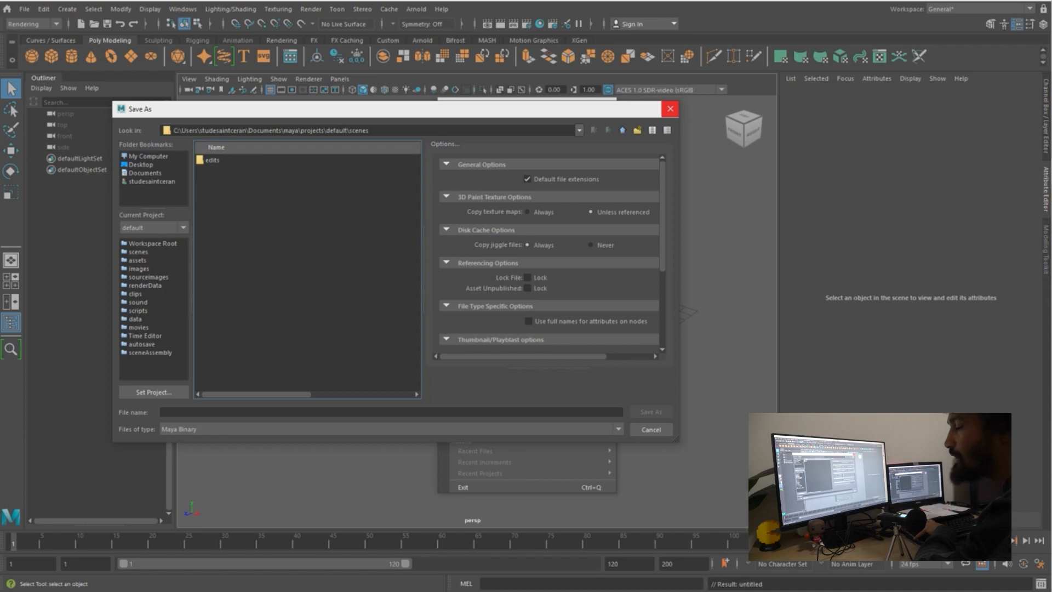
{"action": "left_click", "coordinate": [669, 108]}
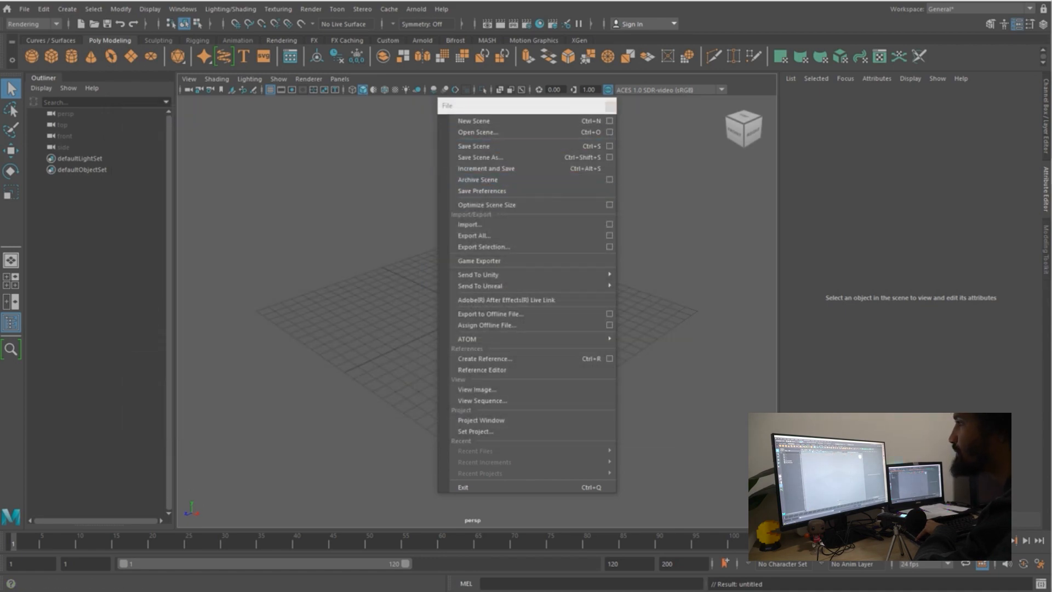
{"action": "left_click", "coordinate": [610, 105]}
Check the default folder offered when saving the scene, and cancel without saving
{"action": "left_click", "coordinate": [24, 8]}
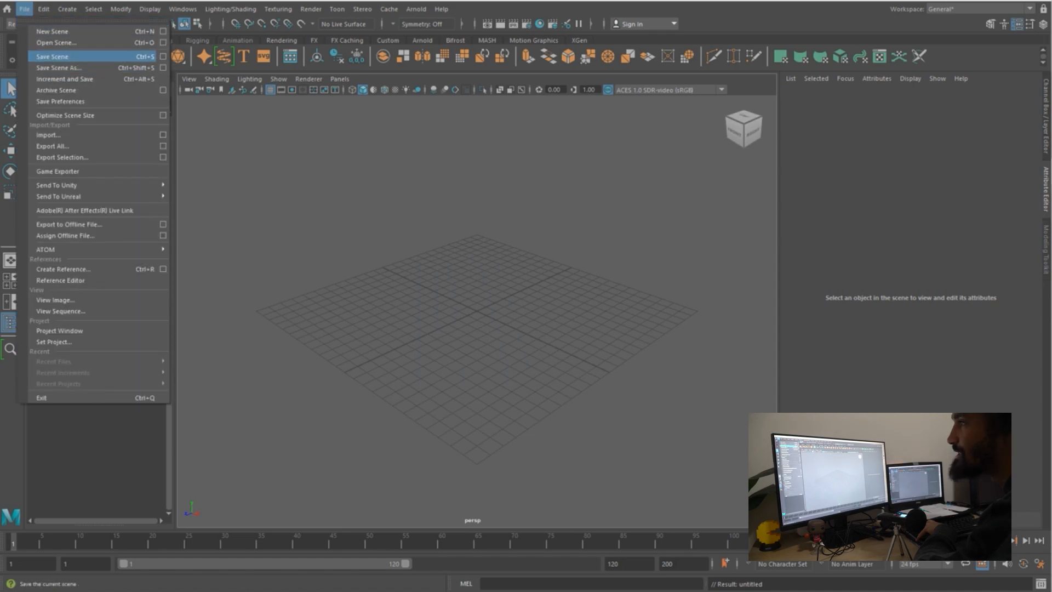
{"action": "left_click", "coordinate": [55, 57]}
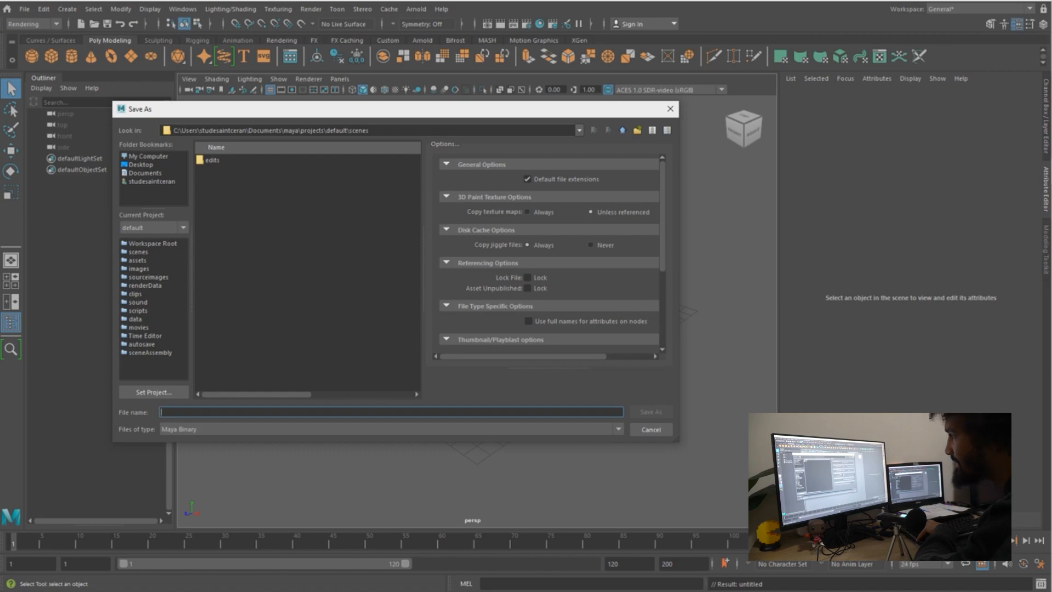
{"action": "left_click", "coordinate": [670, 109]}
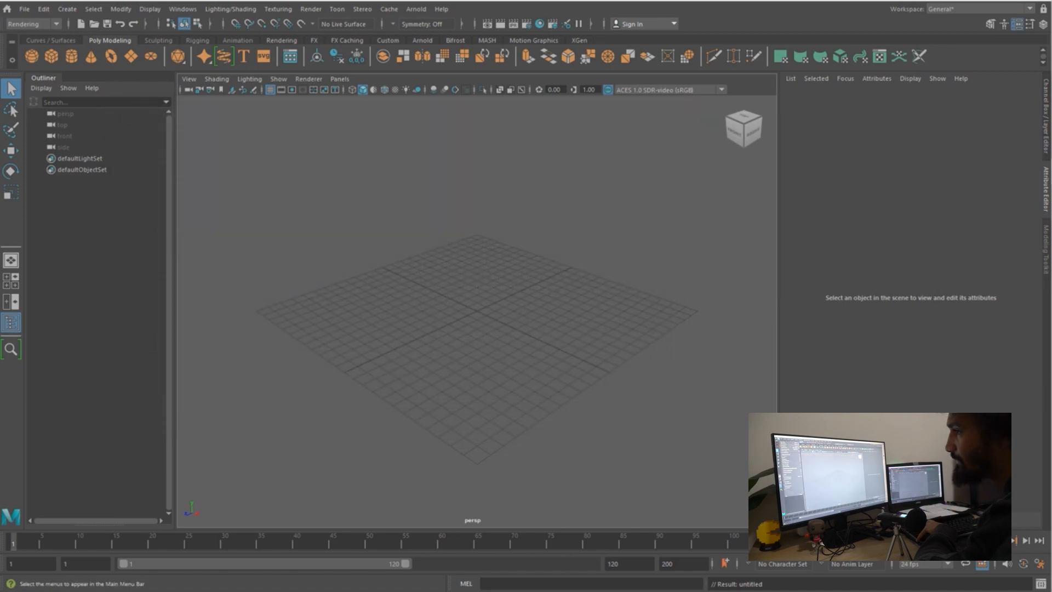
Start setting a new project and browse to the root of the D: drive
{"action": "left_click", "coordinate": [24, 8]}
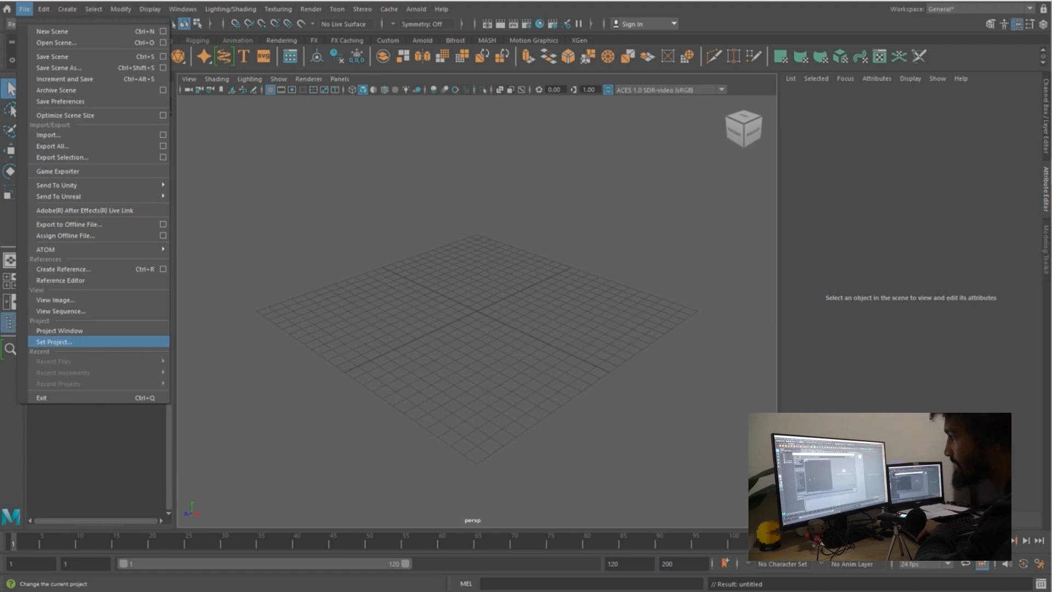
{"action": "left_click", "coordinate": [54, 342]}
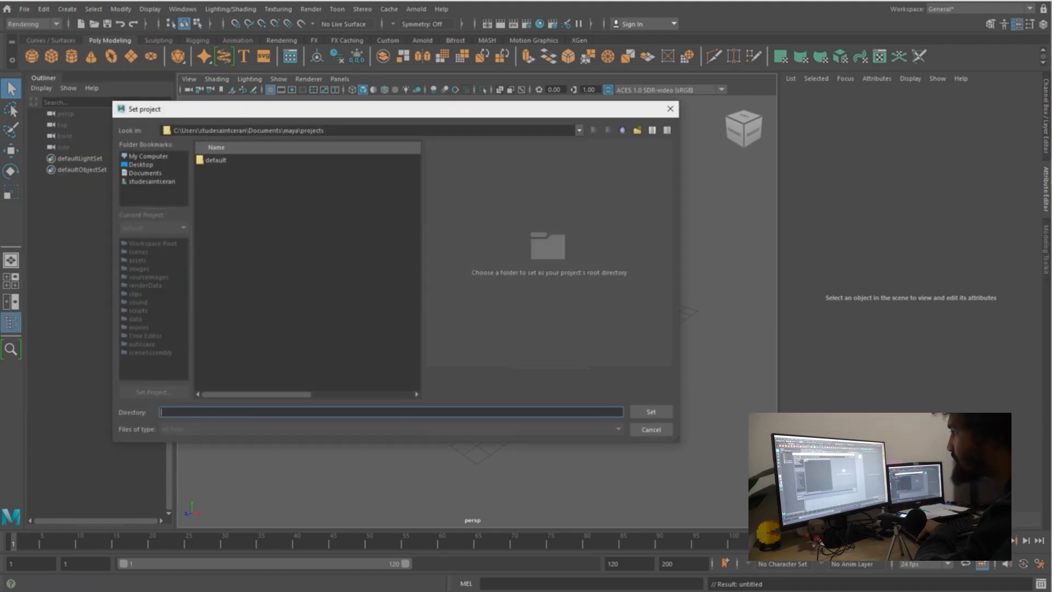
{"action": "left_click", "coordinate": [623, 130]}
{"action": "left_click", "coordinate": [622, 130]}
{"action": "left_click", "coordinate": [622, 130]}
{"action": "left_click", "coordinate": [622, 130]}
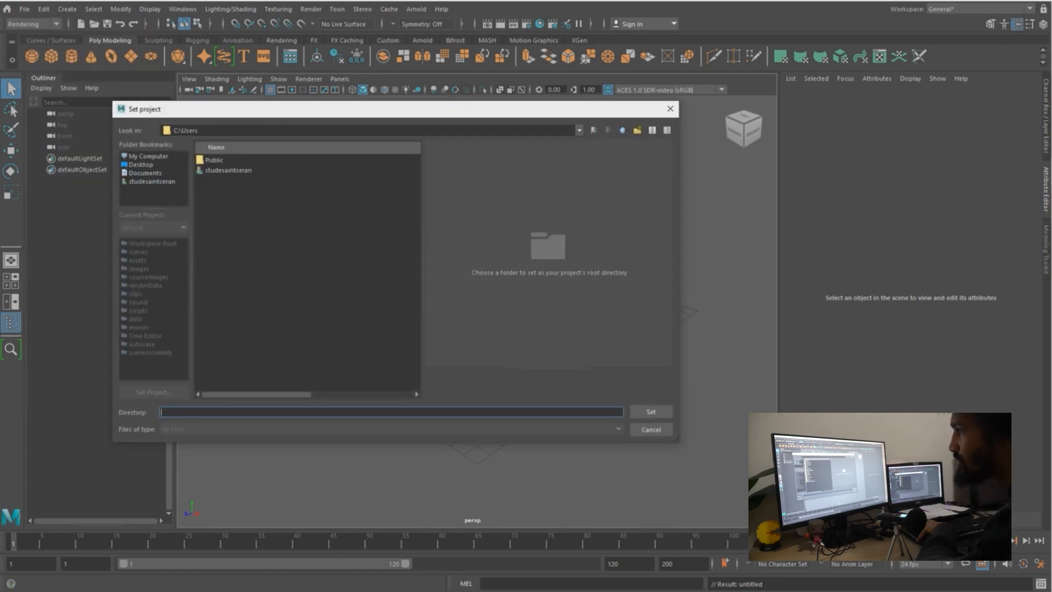
{"action": "left_click", "coordinate": [622, 131]}
{"action": "left_click", "coordinate": [146, 173]}
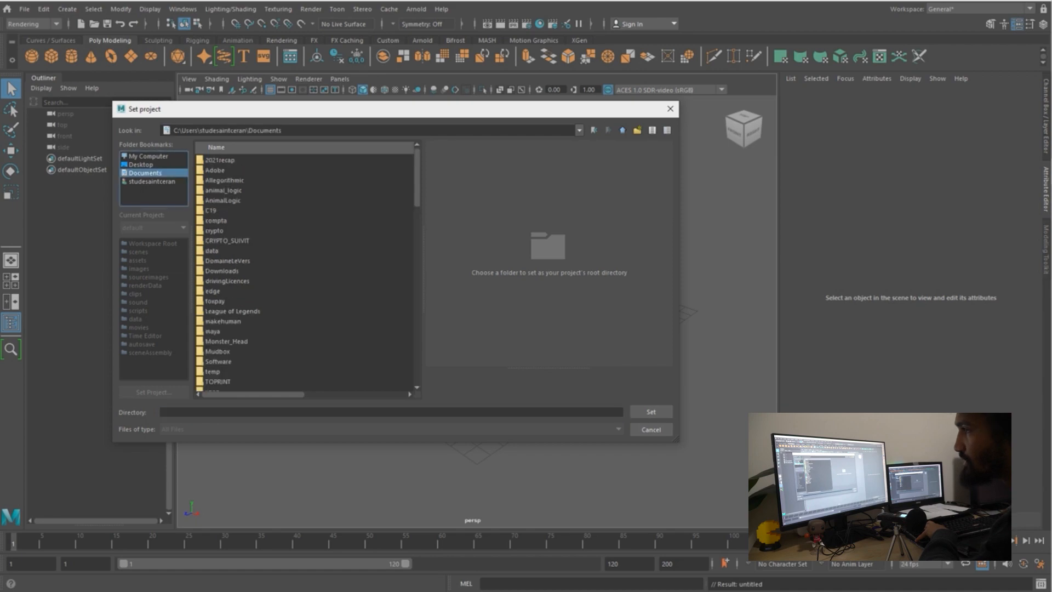
{"action": "left_click", "coordinate": [152, 181]}
{"action": "left_click", "coordinate": [149, 156]}
{"action": "double_click", "coordinate": [218, 160]}
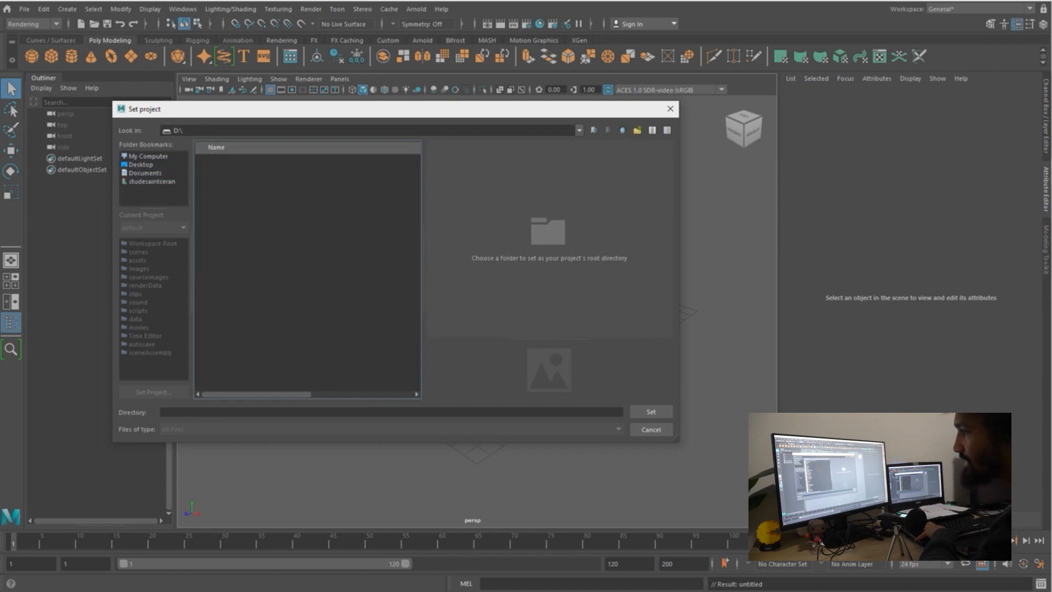
Create a folder named maya_scene_tutorial on the D: drive and open it
{"action": "left_click", "coordinate": [637, 130]}
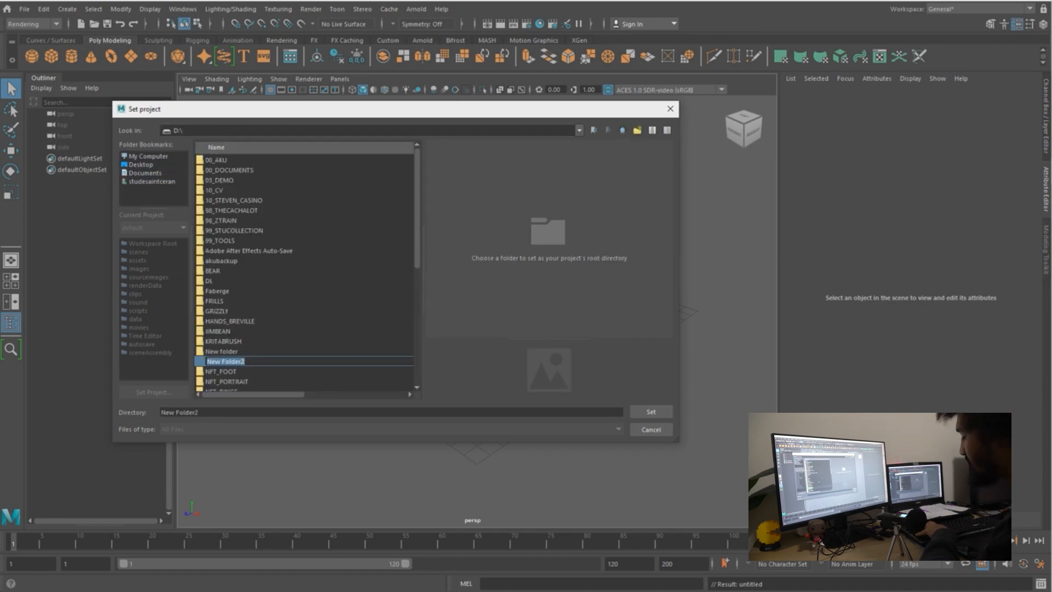
{"action": "type", "text": "may"}
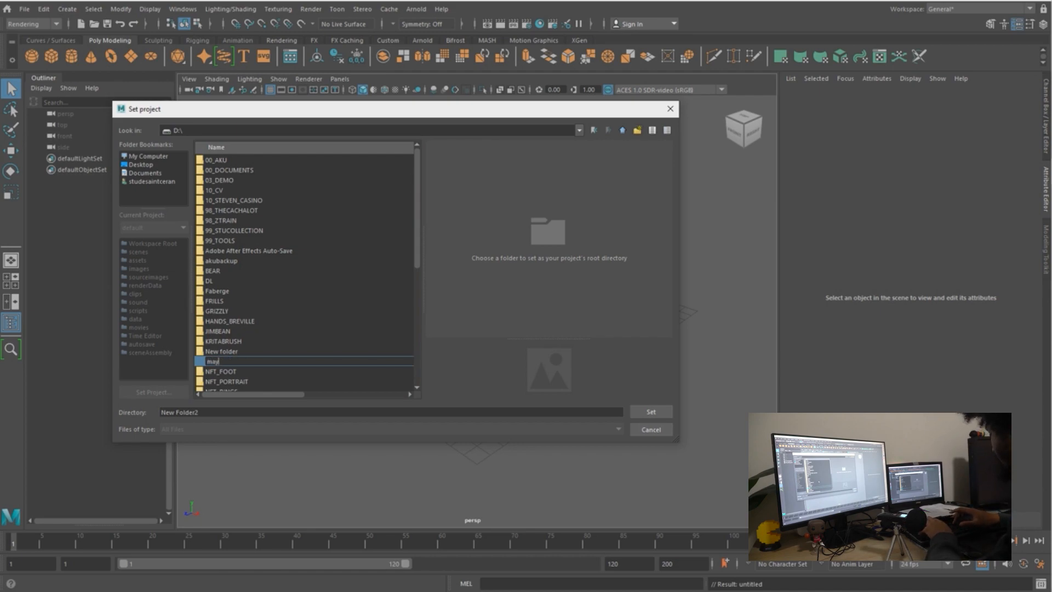
{"action": "type", "text": "a_scene_tu"}
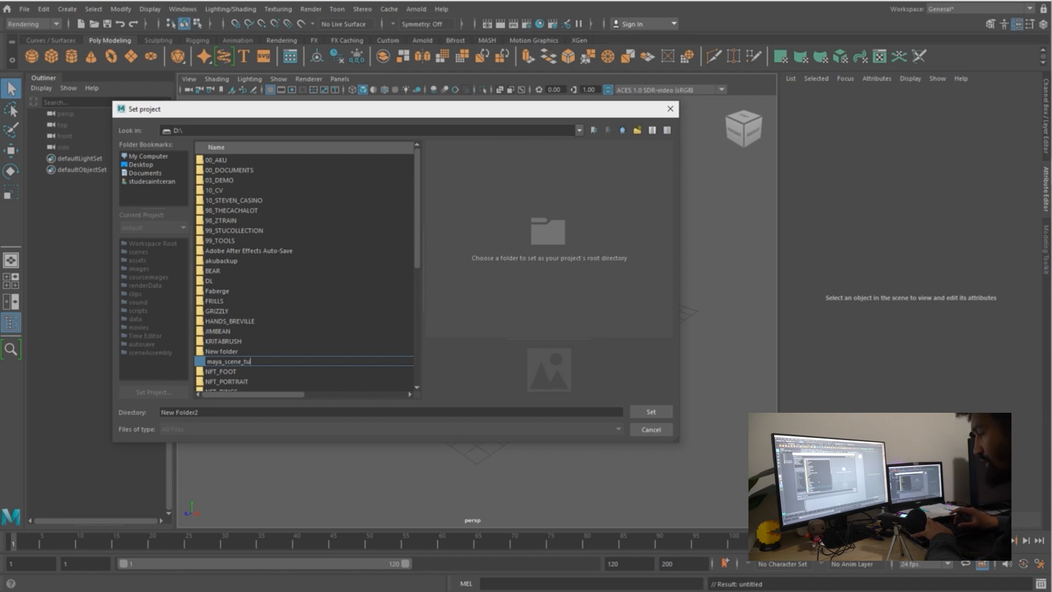
{"action": "type", "text": "torial"}
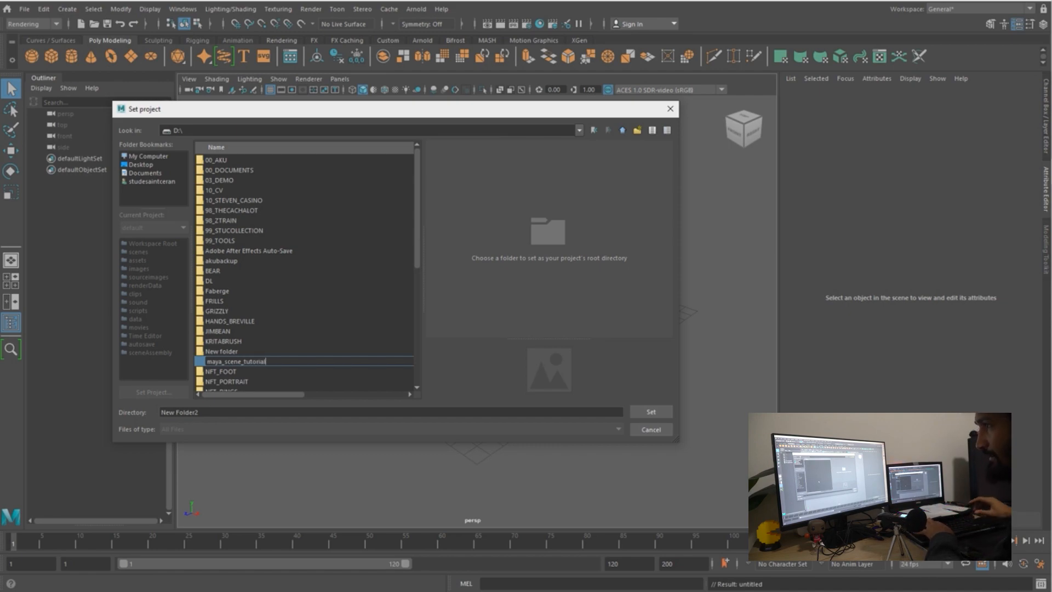
{"action": "key", "text": "Return"}
{"action": "key", "text": "Return"}
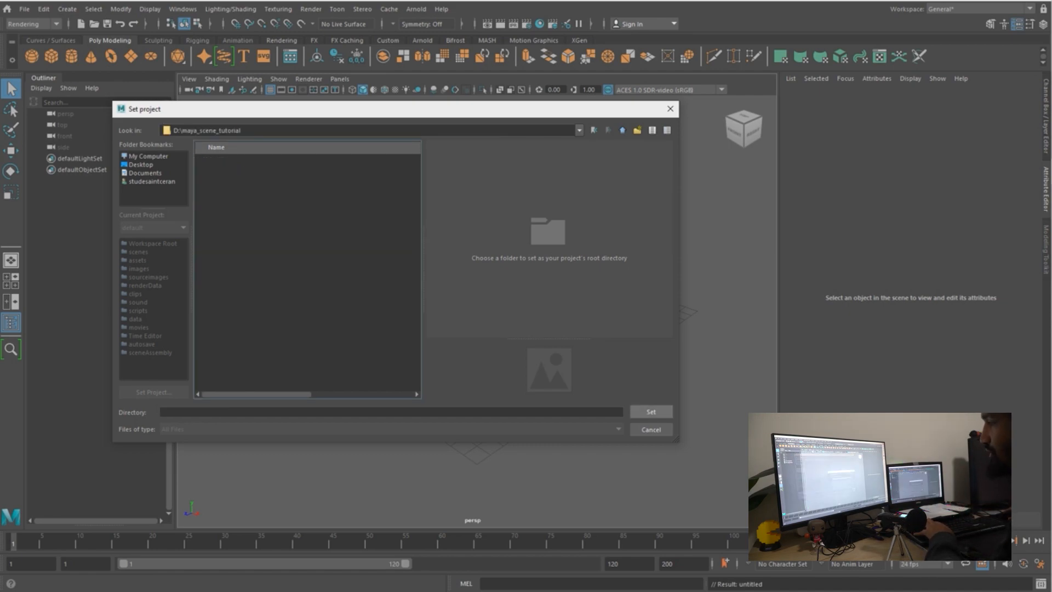
Set maya_scene_tutorial as the project's root directory and create a default workspace in it
{"action": "left_click", "coordinate": [651, 411]}
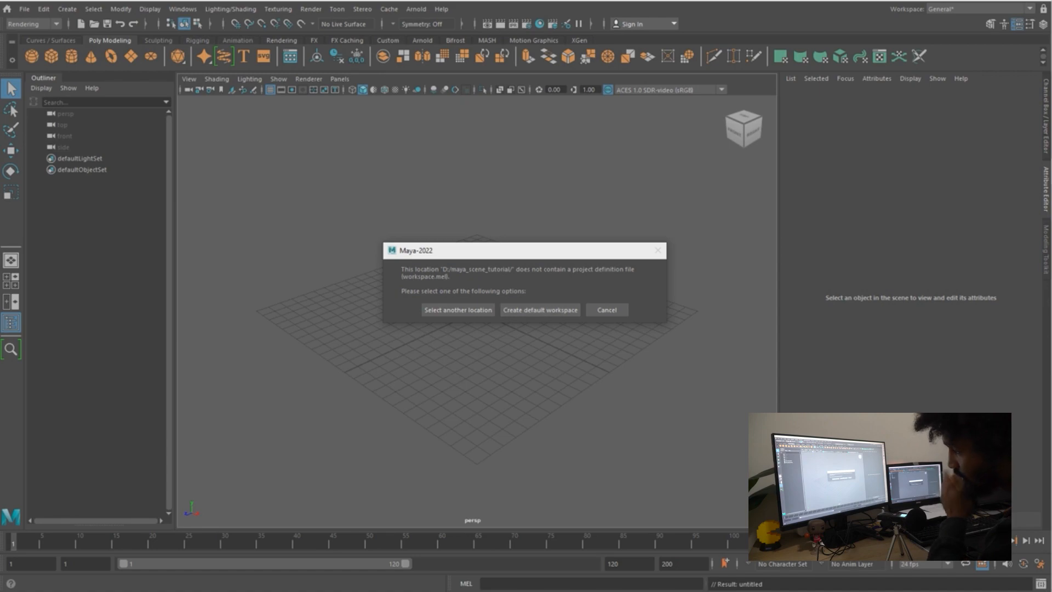
{"action": "left_click", "coordinate": [539, 309]}
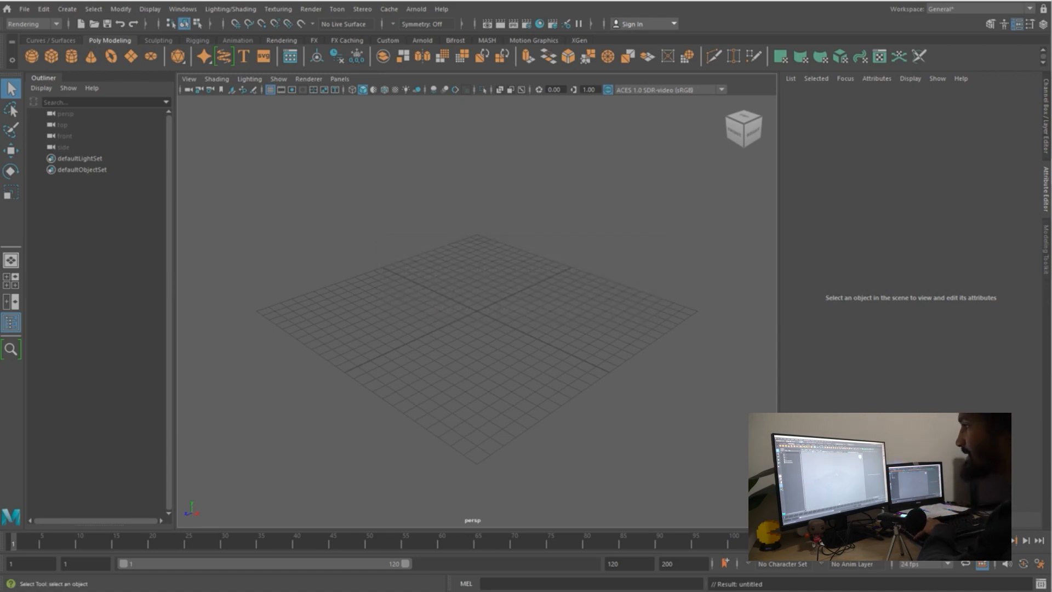
{"action": "scroll", "coordinate": [465, 263], "scroll_direction": "down", "scroll_amount": 2}
{"action": "left_click_drag", "start_coordinate": [466, 263], "coordinate": [468, 241], "text": "alt"}
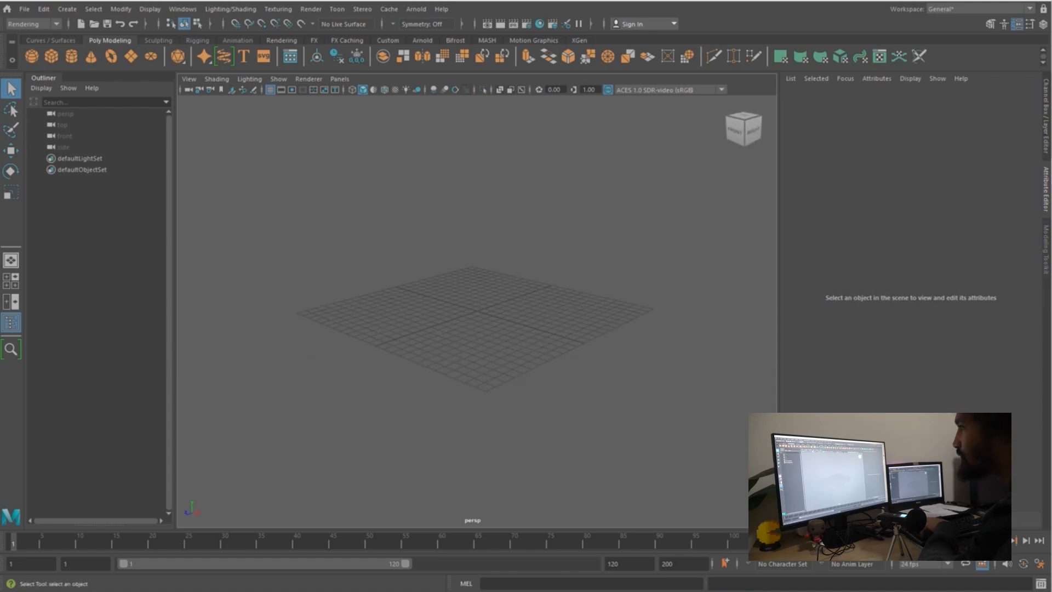
Compare the Save As folder path with the current project, and close the dialog without saving
{"action": "left_click", "coordinate": [24, 9]}
{"action": "left_click", "coordinate": [25, 8]}
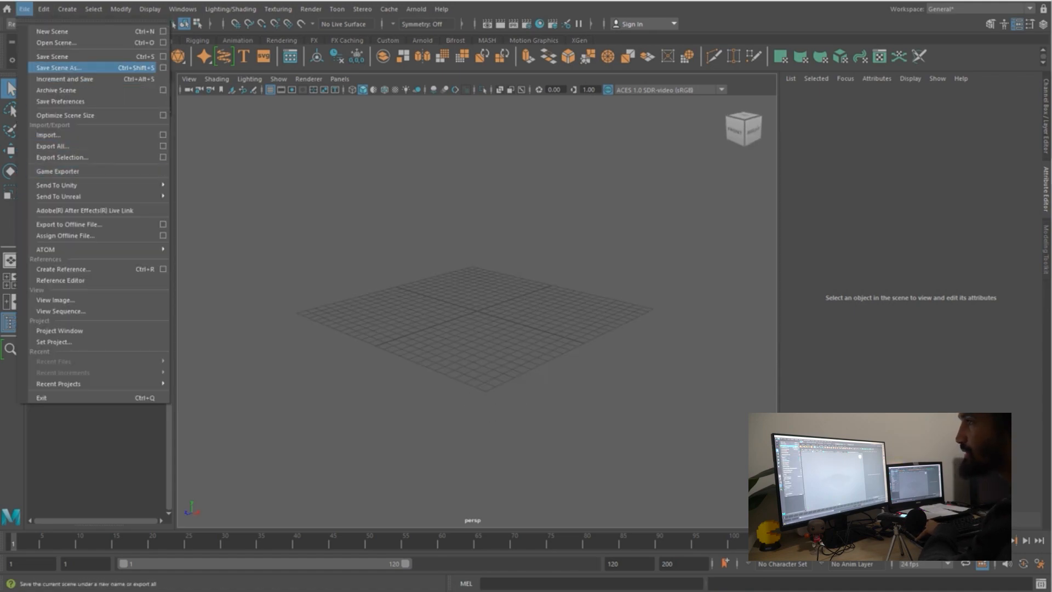
{"action": "left_click", "coordinate": [58, 67]}
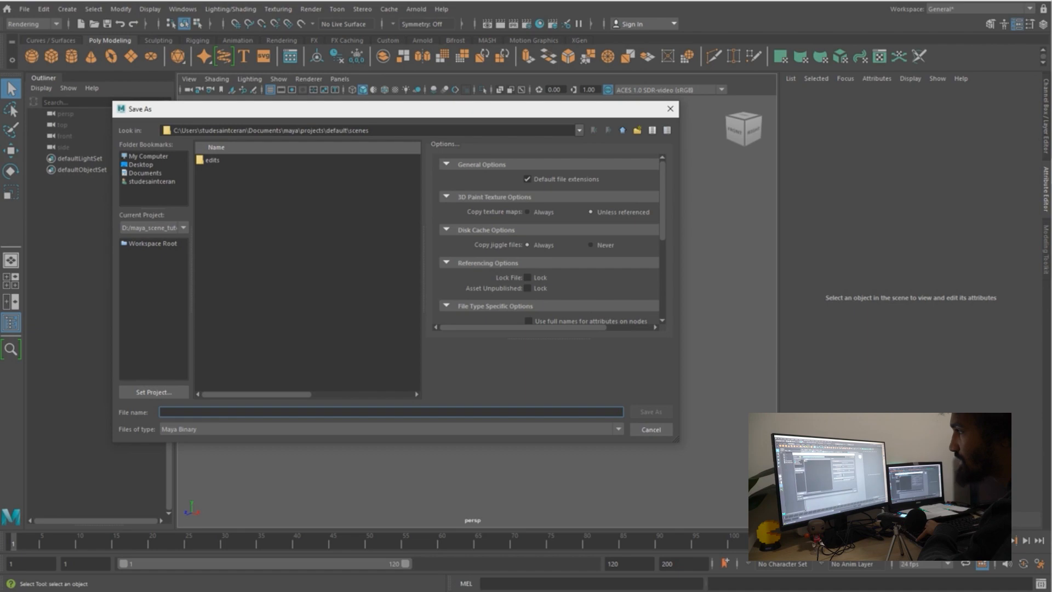
{"action": "left_click_drag", "start_coordinate": [187, 130], "coordinate": [370, 130]}
{"action": "left_click", "coordinate": [355, 130]}
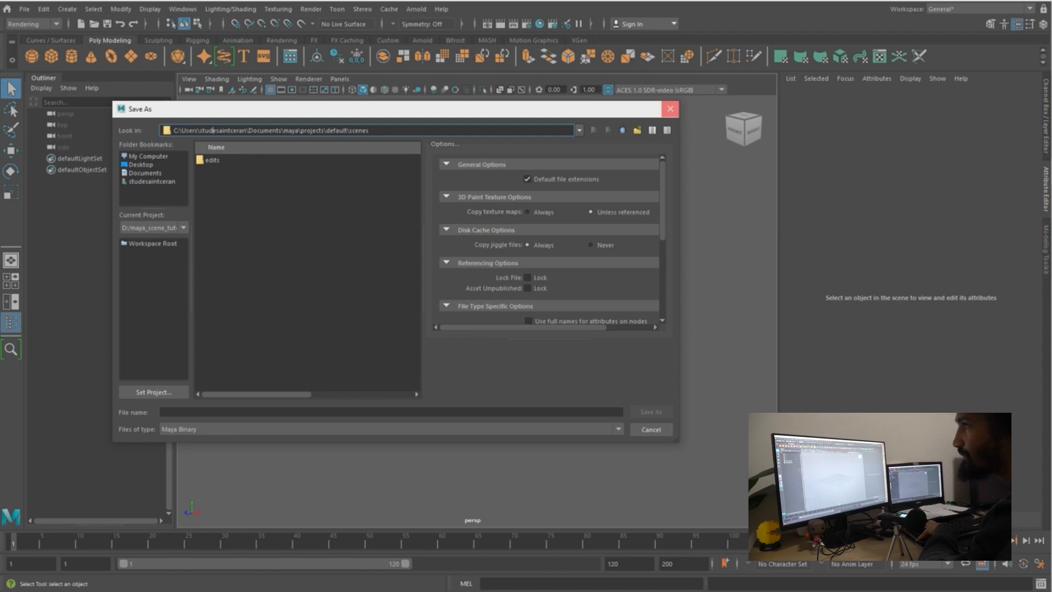
{"action": "left_click", "coordinate": [670, 108]}
{"action": "left_click", "coordinate": [24, 9]}
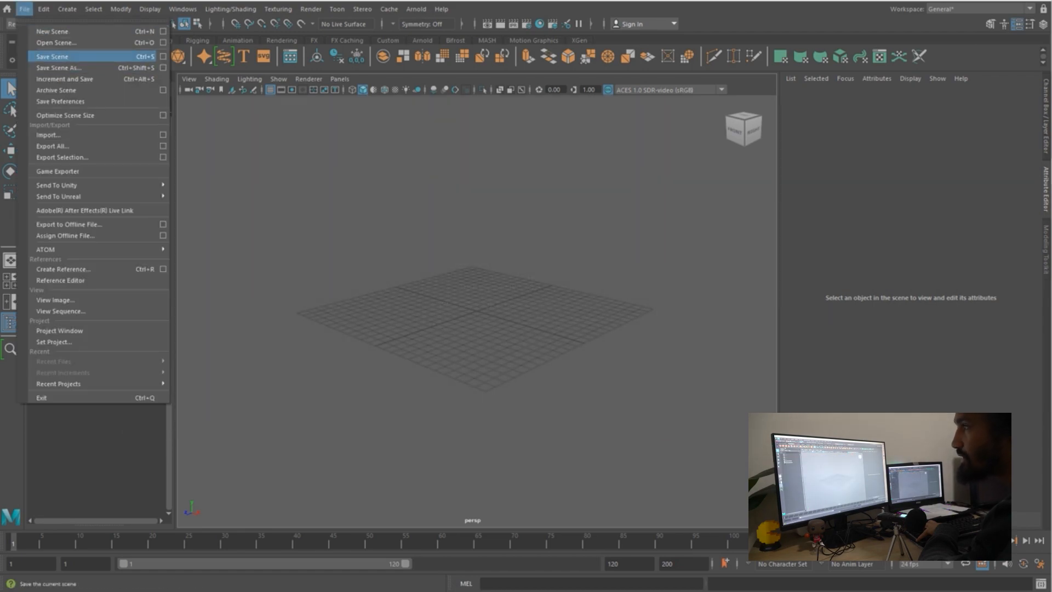
{"action": "left_click", "coordinate": [59, 68]}
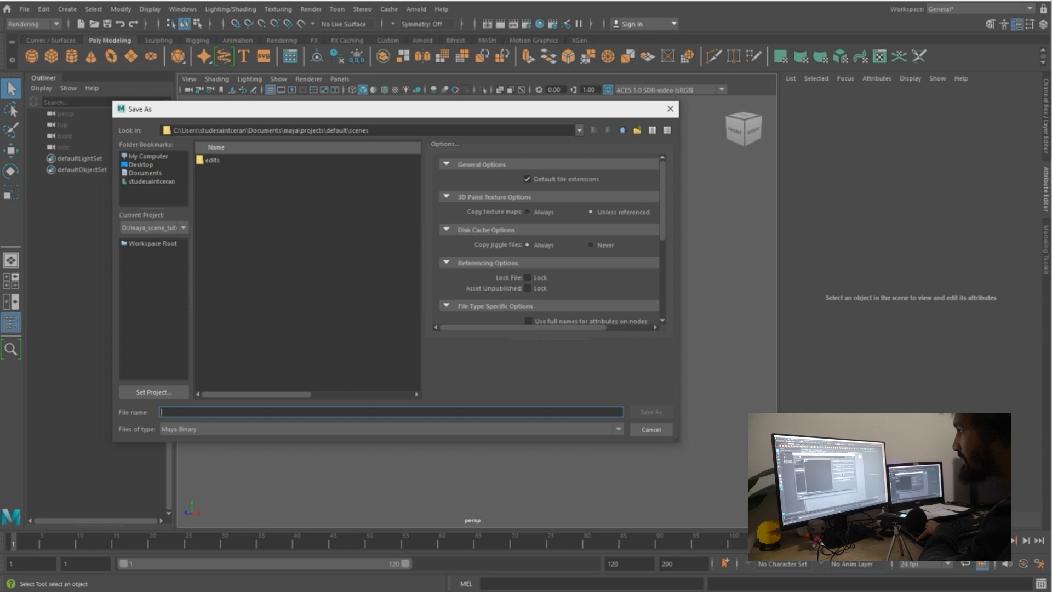
{"action": "left_click", "coordinate": [669, 109]}
Set the maya_scene_tutorial folder on the D: drive as the current project
{"action": "left_click", "coordinate": [24, 9]}
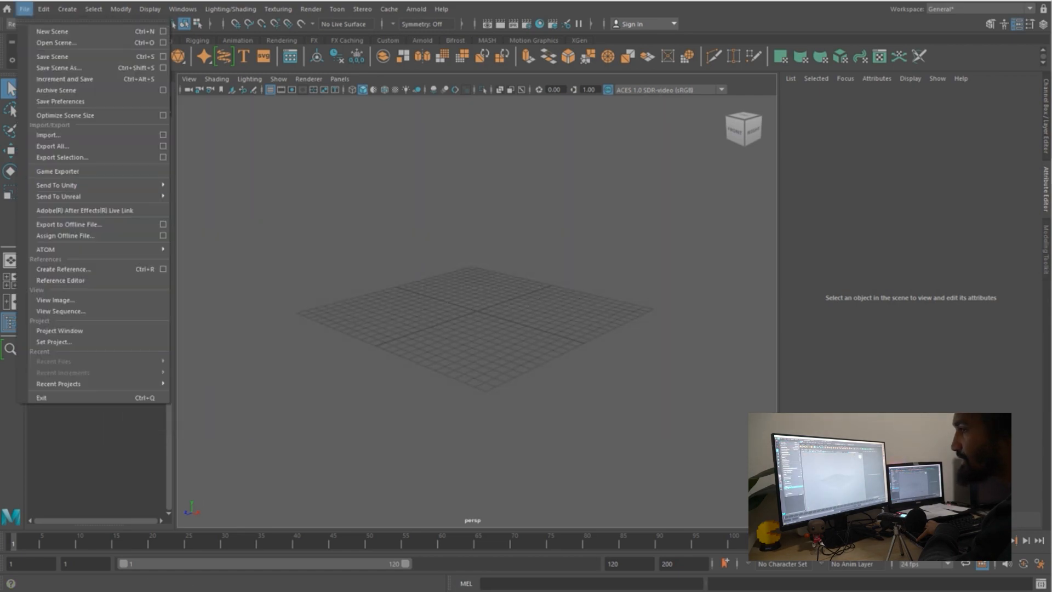
{"action": "left_click", "coordinate": [54, 341]}
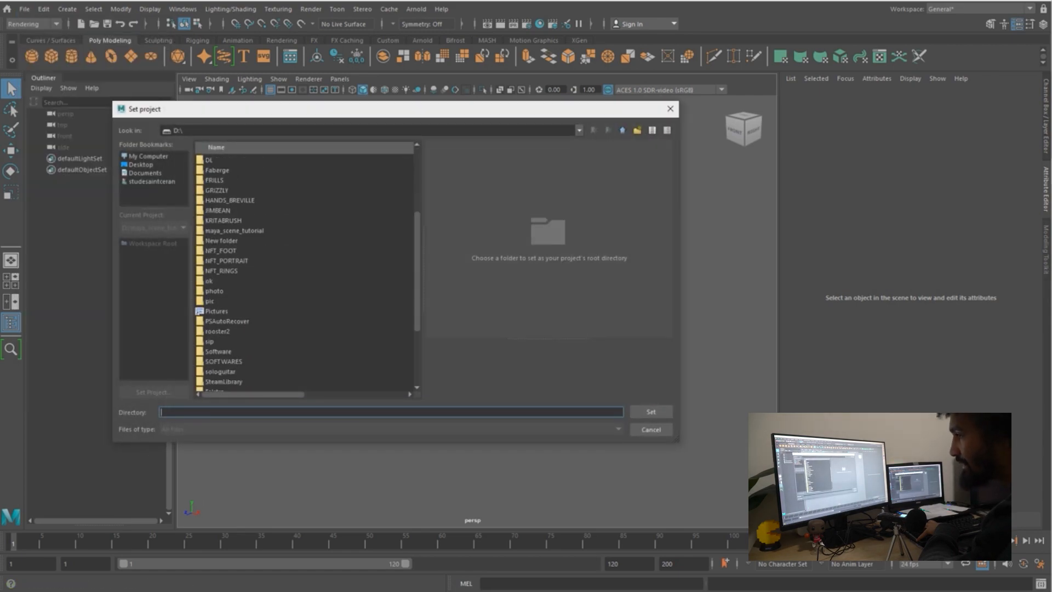
{"action": "scroll", "coordinate": [305, 268], "scroll_direction": "down", "scroll_amount": 2}
{"action": "scroll", "coordinate": [305, 269], "scroll_direction": "down", "scroll_amount": 1}
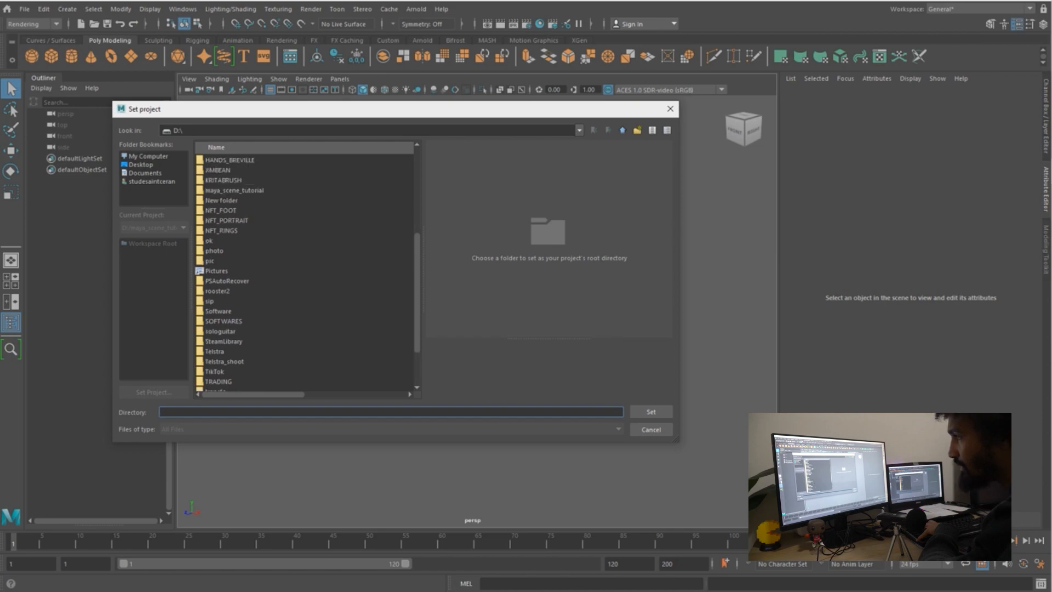
{"action": "double_click", "coordinate": [234, 160]}
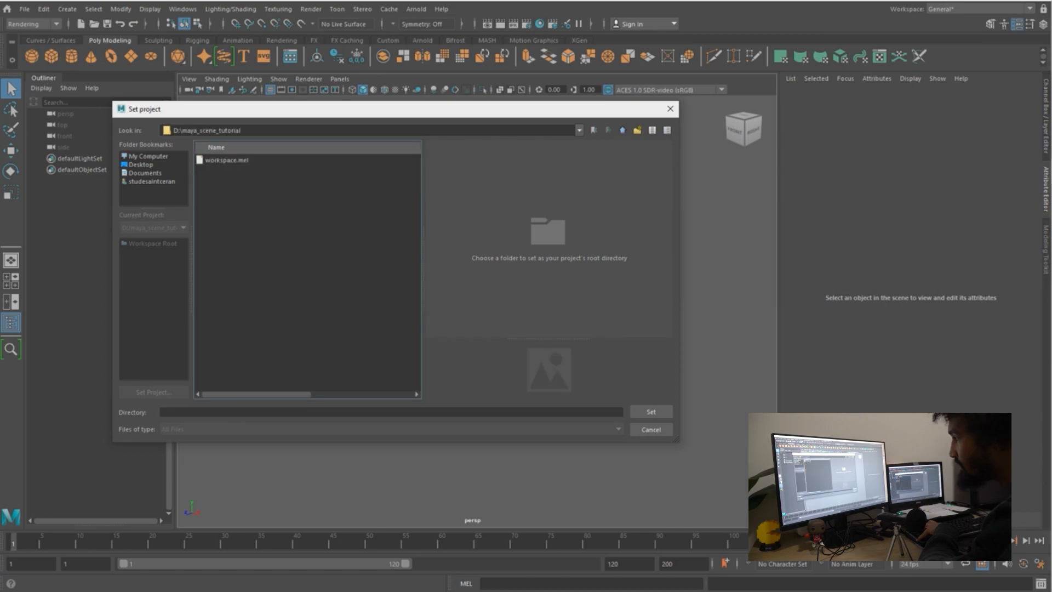
{"action": "left_click", "coordinate": [651, 411]}
Save the scene as a Maya Binary file named Exemple_scene in D:\maya_scene_tutorial
{"action": "left_click", "coordinate": [24, 9]}
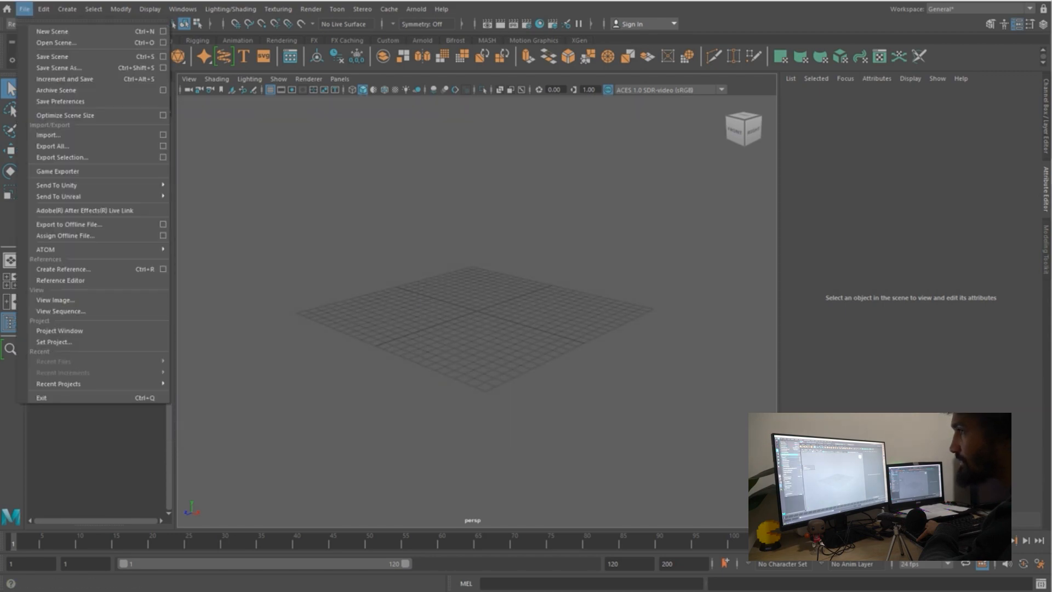
{"action": "left_click", "coordinate": [59, 68]}
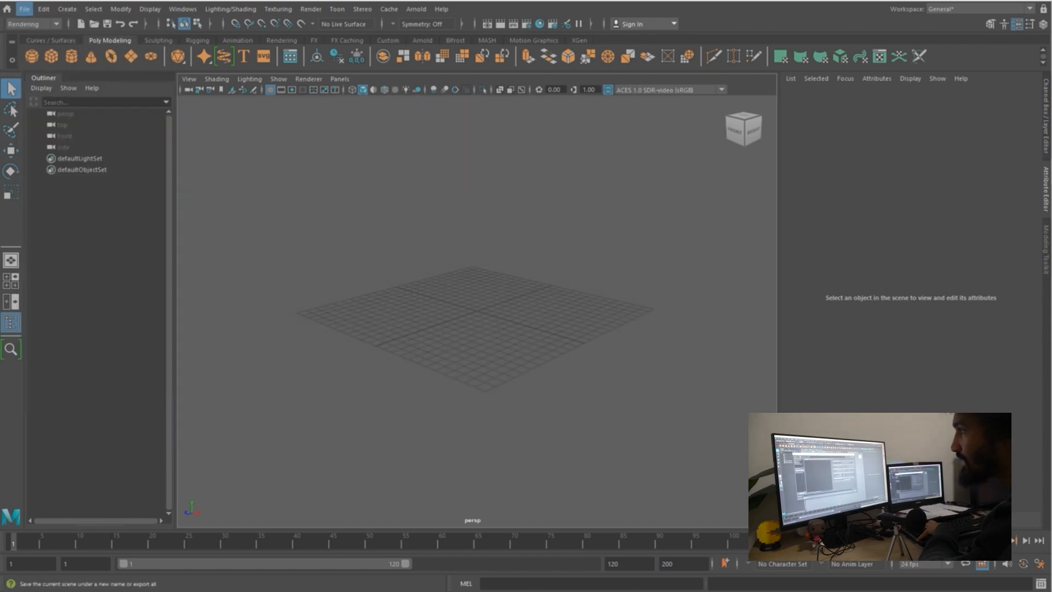
{"action": "left_click", "coordinate": [207, 131]}
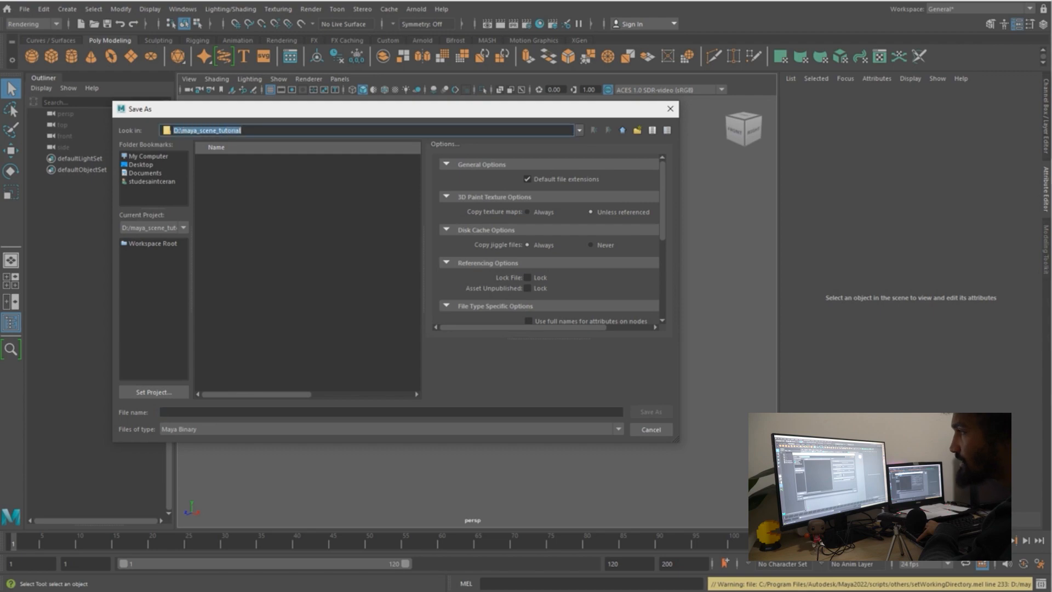
{"action": "left_click", "coordinate": [207, 130]}
{"action": "left_click", "coordinate": [258, 222]}
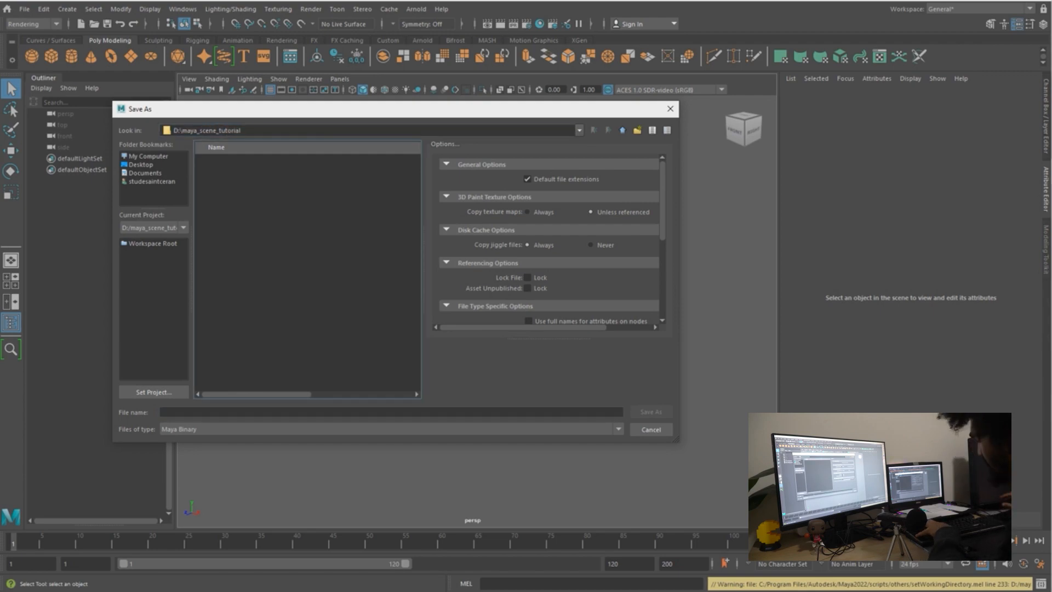
{"action": "left_click", "coordinate": [274, 411]}
{"action": "type", "text": "Exe"}
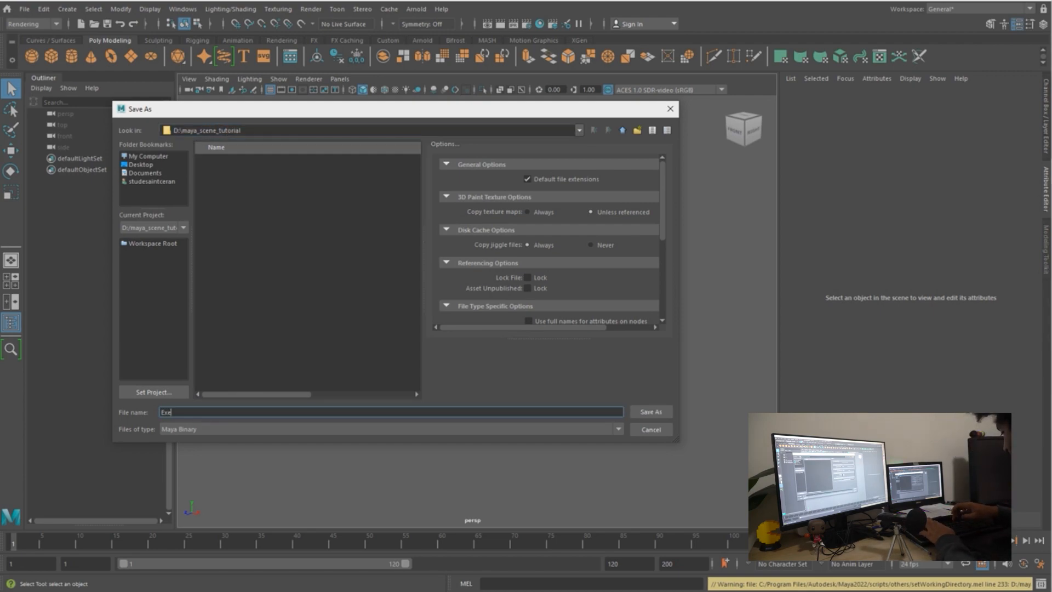
{"action": "type", "text": "mple_sce"}
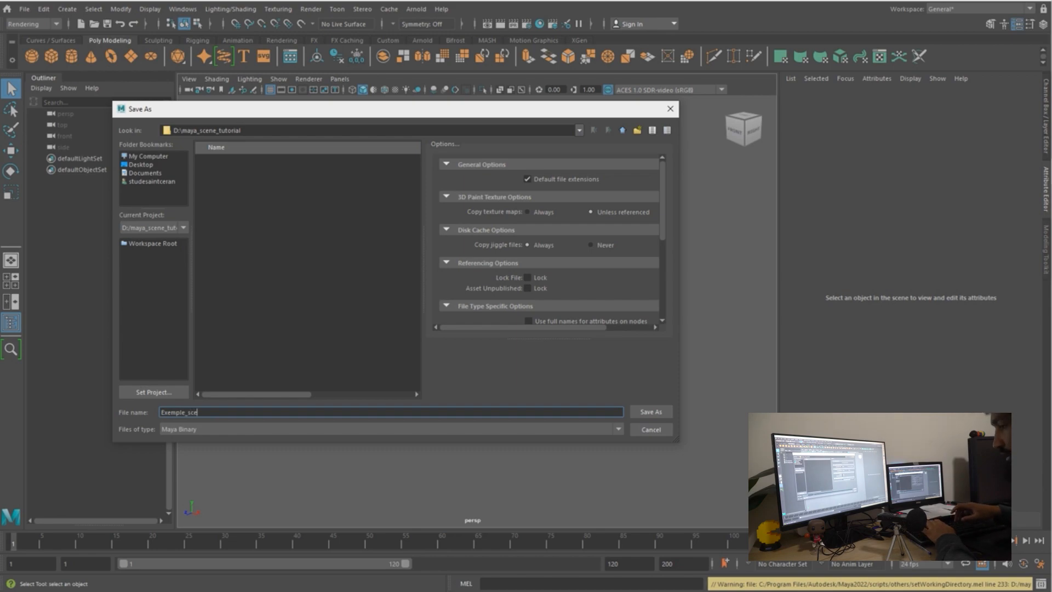
{"action": "type", "text": "ne"}
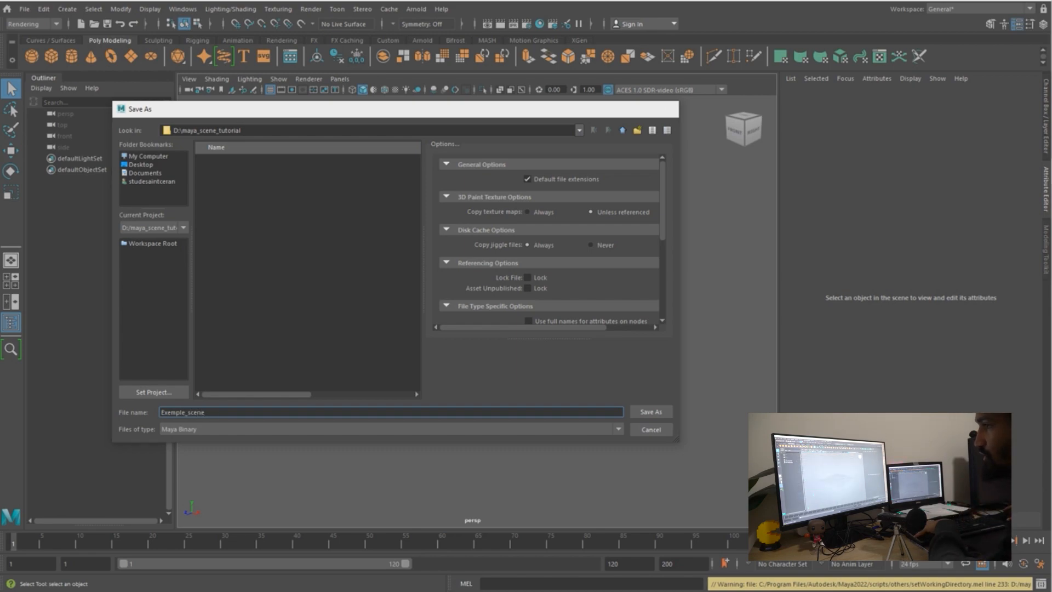
{"action": "key", "text": "Return"}
Examine the Import dialog's files and options, and close it without importing anything
{"action": "left_click", "coordinate": [24, 9]}
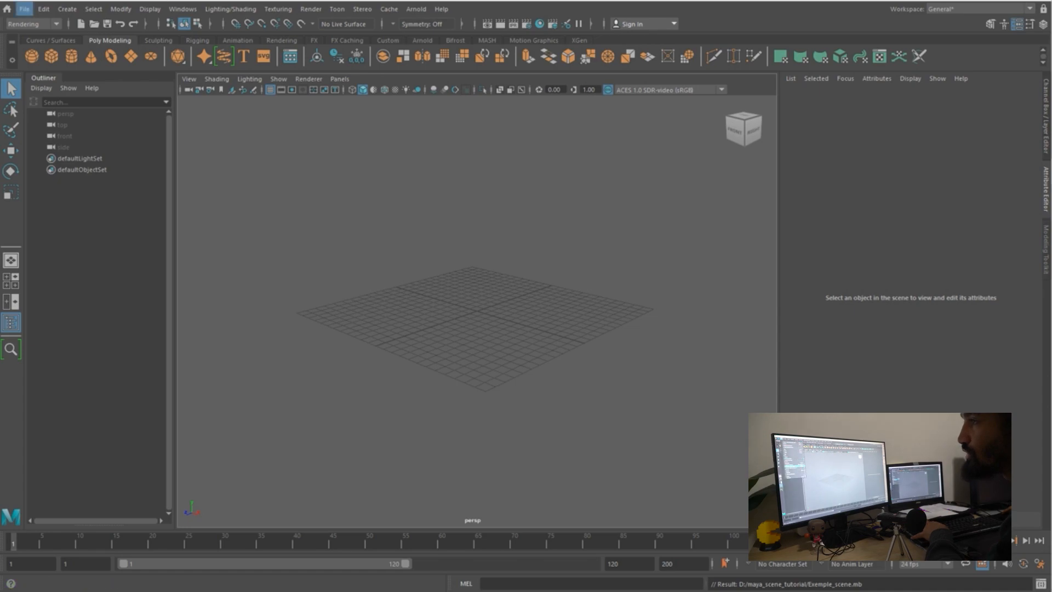
{"action": "mouse_move", "coordinate": [43, 9]}
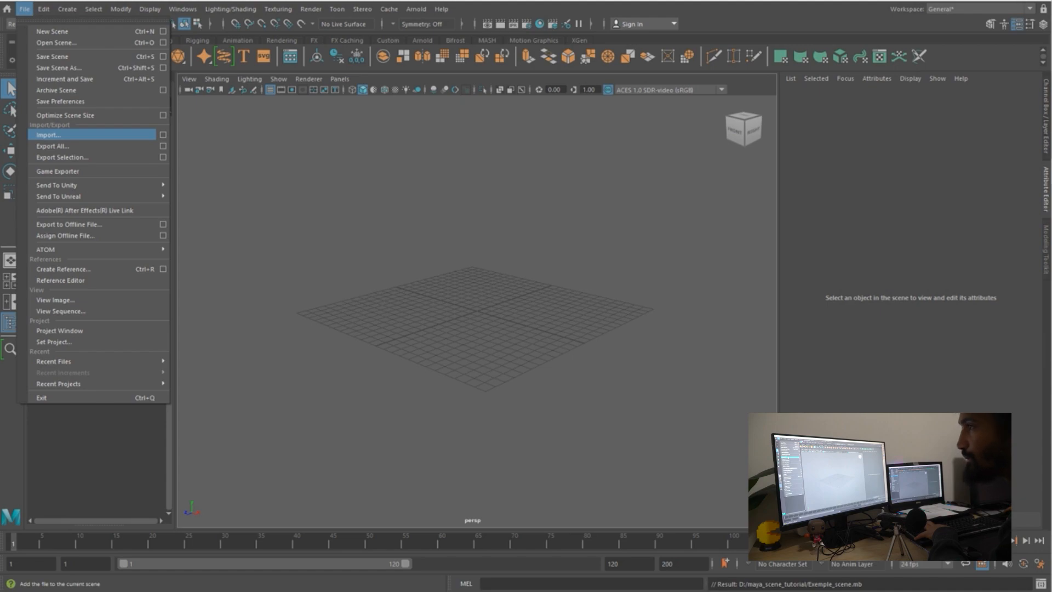
{"action": "left_click", "coordinate": [49, 134]}
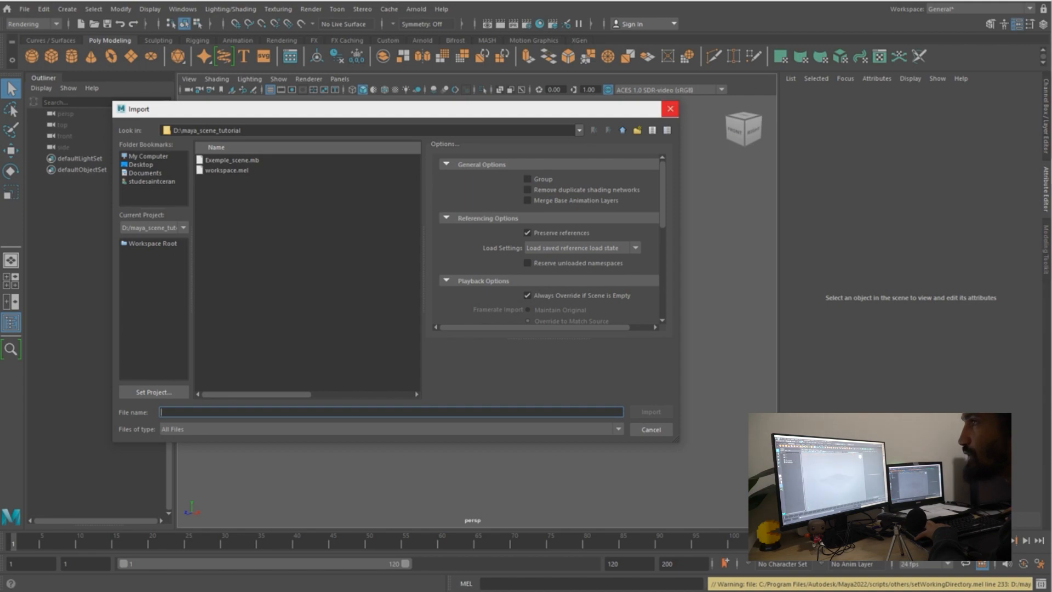
{"action": "left_click", "coordinate": [669, 108]}
{"action": "left_click", "coordinate": [25, 9]}
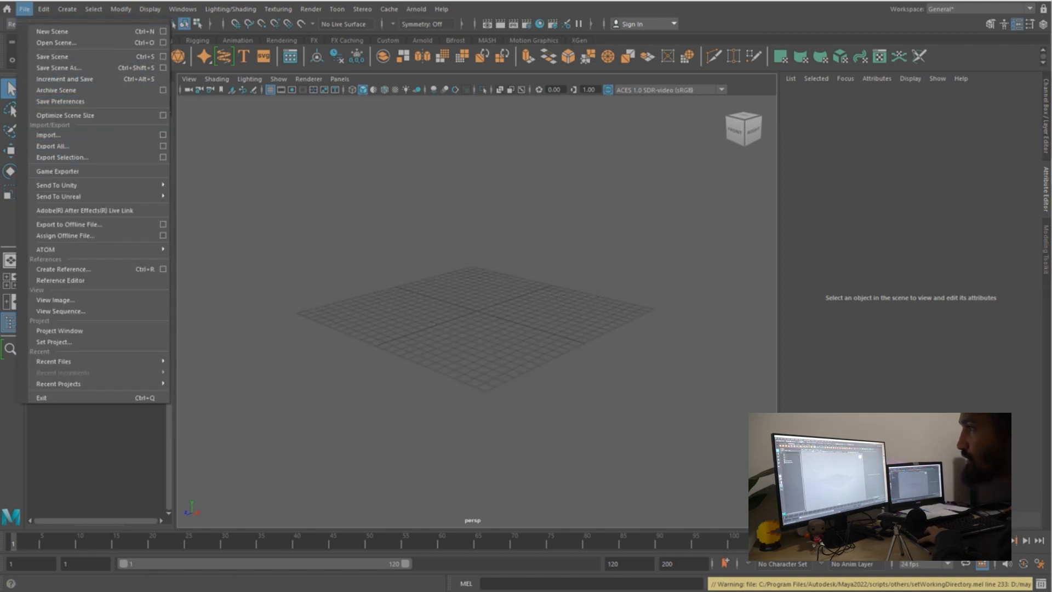
{"action": "left_click", "coordinate": [241, 164]}
Create a polygon sphere and move it from the origin along the X axis to near the grid's edge
{"action": "left_click", "coordinate": [31, 57]}
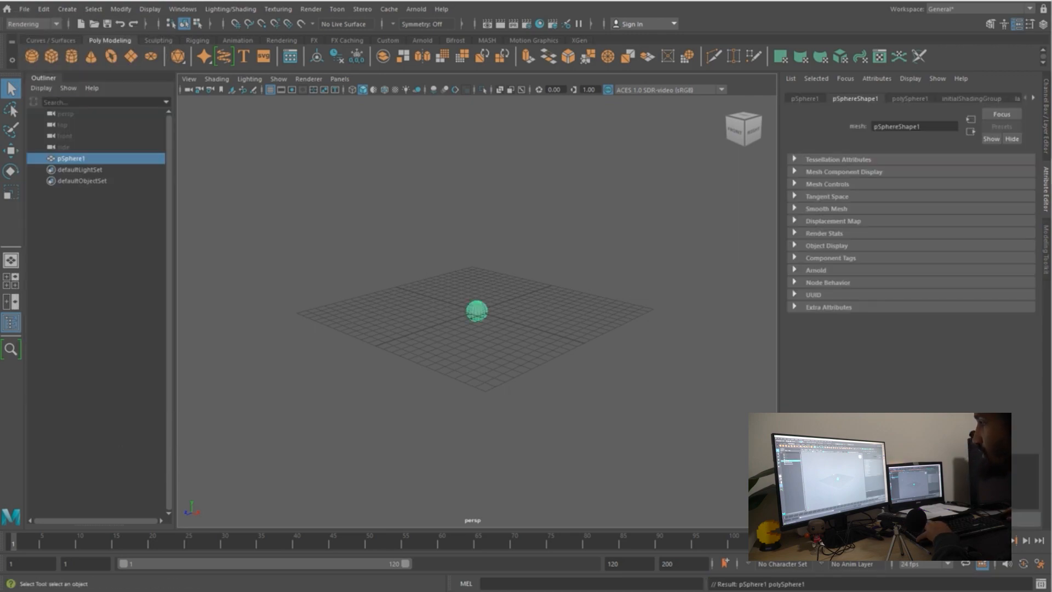
{"action": "left_click_drag", "start_coordinate": [460, 323], "coordinate": [644, 322], "text": "alt"}
{"action": "key", "text": "w"}
Scale the sphere up uniformly to roughly four times its original size
{"action": "key", "text": "r"}
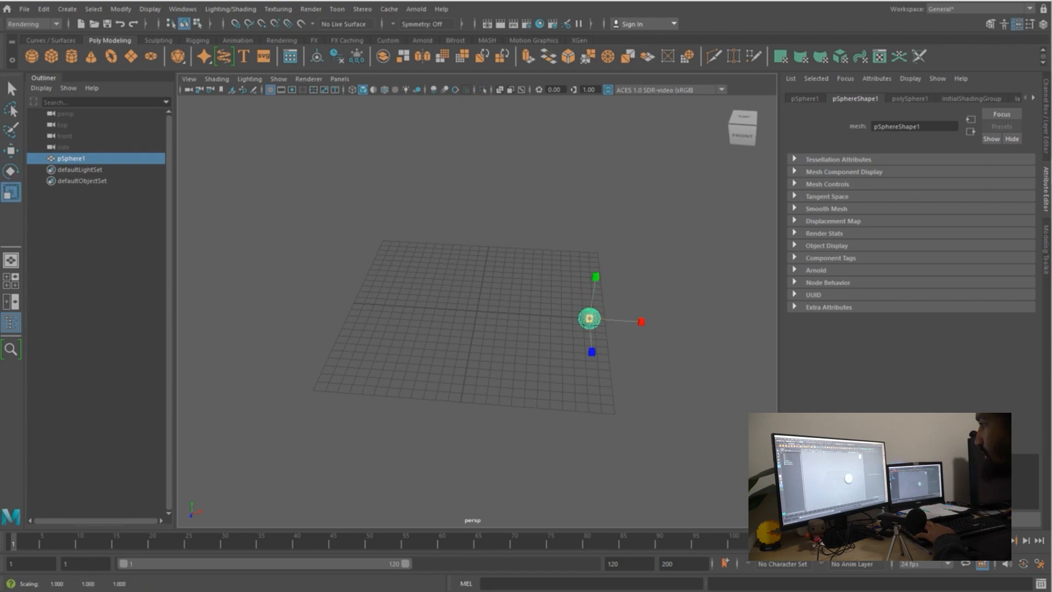
{"action": "left_click_drag", "start_coordinate": [590, 318], "coordinate": [712, 315]}
{"action": "left_click", "coordinate": [718, 263]}
{"action": "left_click_drag", "start_coordinate": [722, 260], "coordinate": [533, 382]}
Export the selected sphere as a Maya Binary file named Sphere in the maya_scene_tutorial folder
{"action": "left_click", "coordinate": [24, 9]}
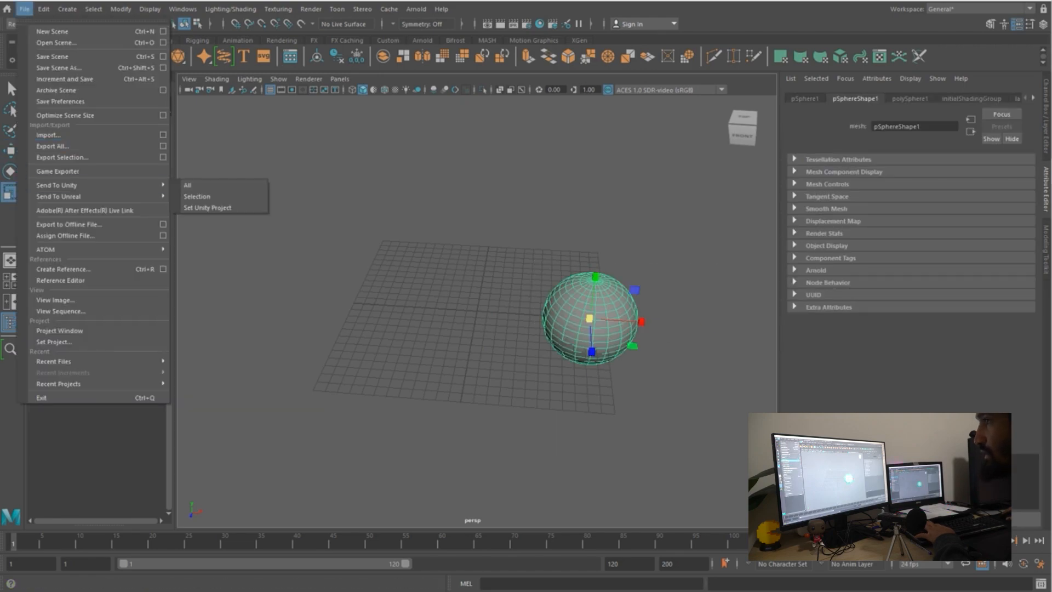
{"action": "left_click", "coordinate": [62, 158]}
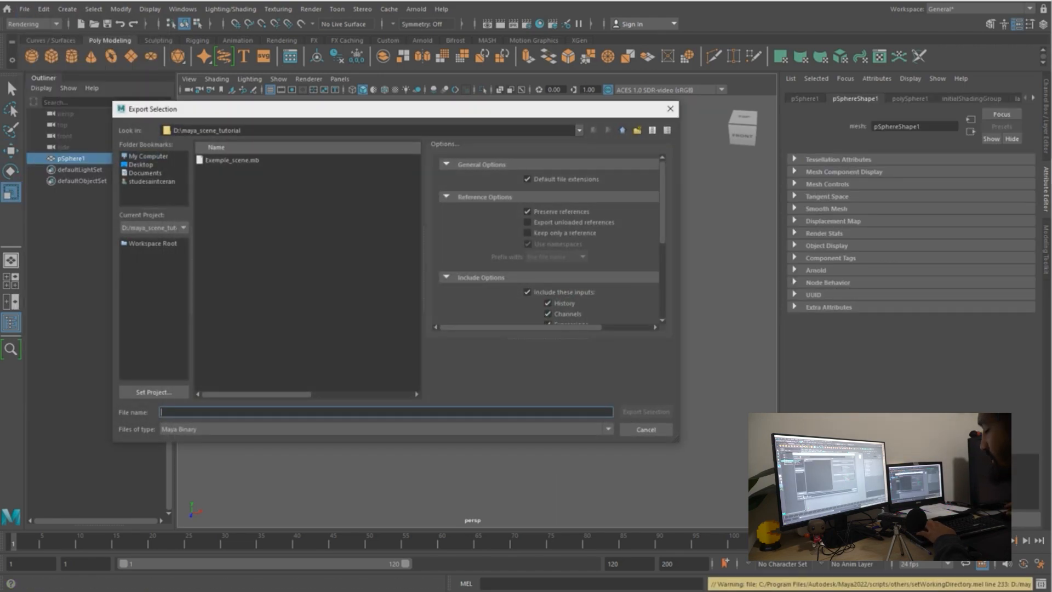
{"action": "type", "text": "S"}
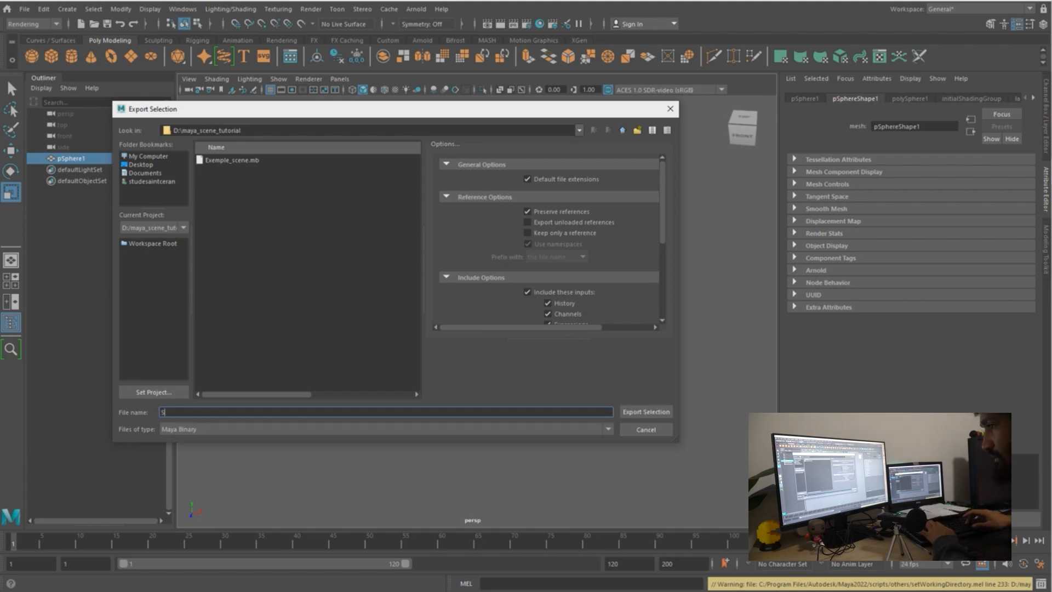
{"action": "type", "text": "pher"}
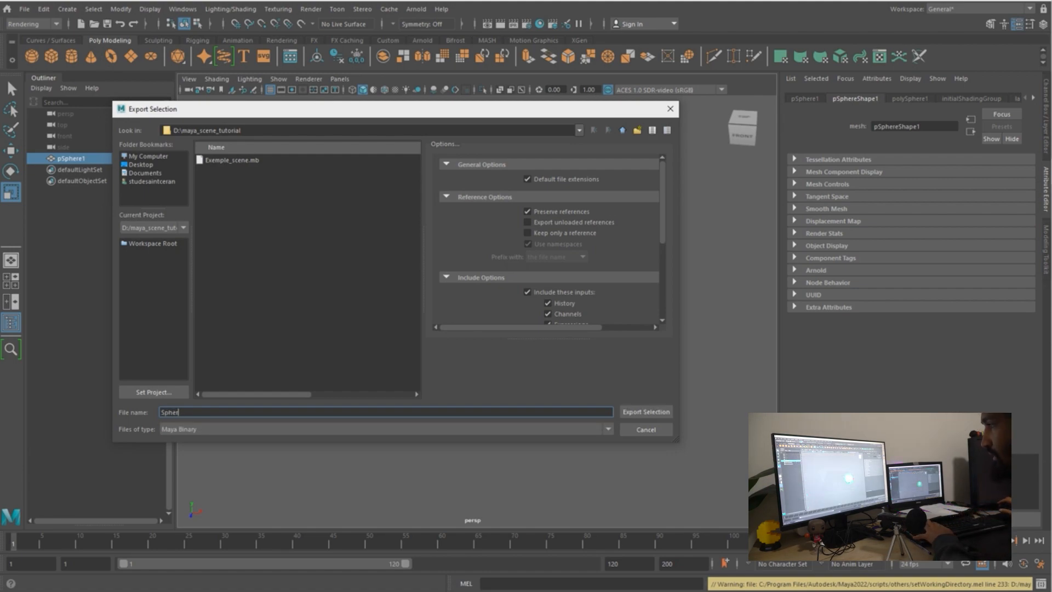
{"action": "key", "text": "Return"}
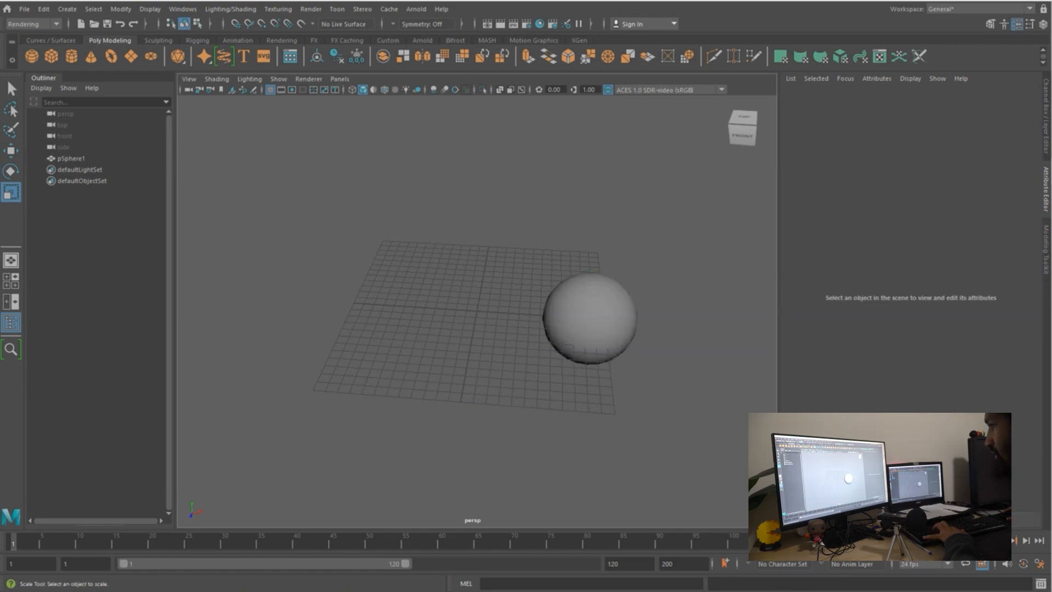
Start a new scene without saving the changes to the current one, and import Sphere.mb into it
{"action": "key", "text": "ctrl+n"}
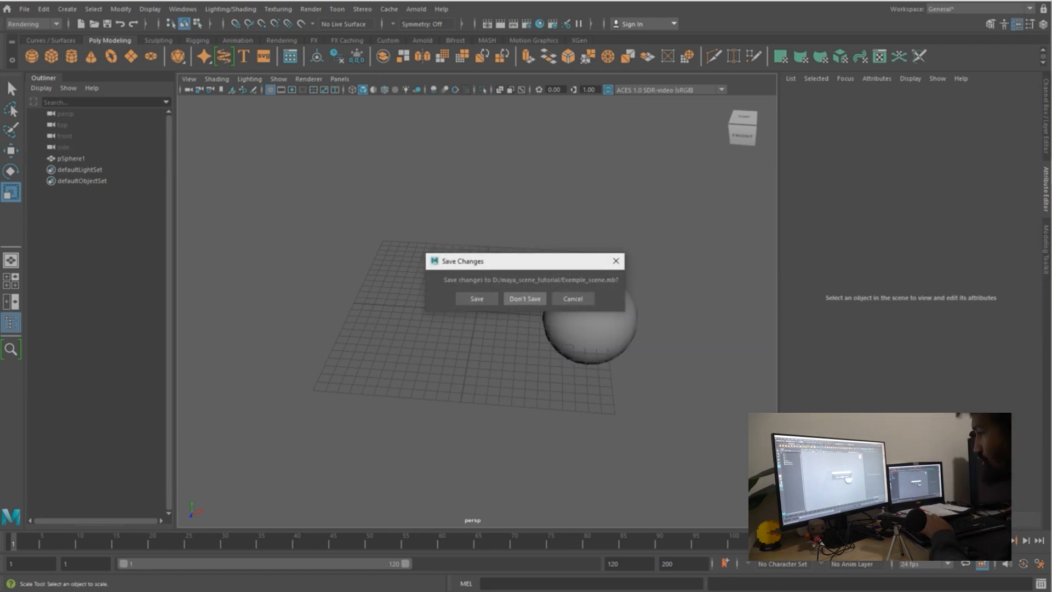
{"action": "left_click", "coordinate": [524, 298]}
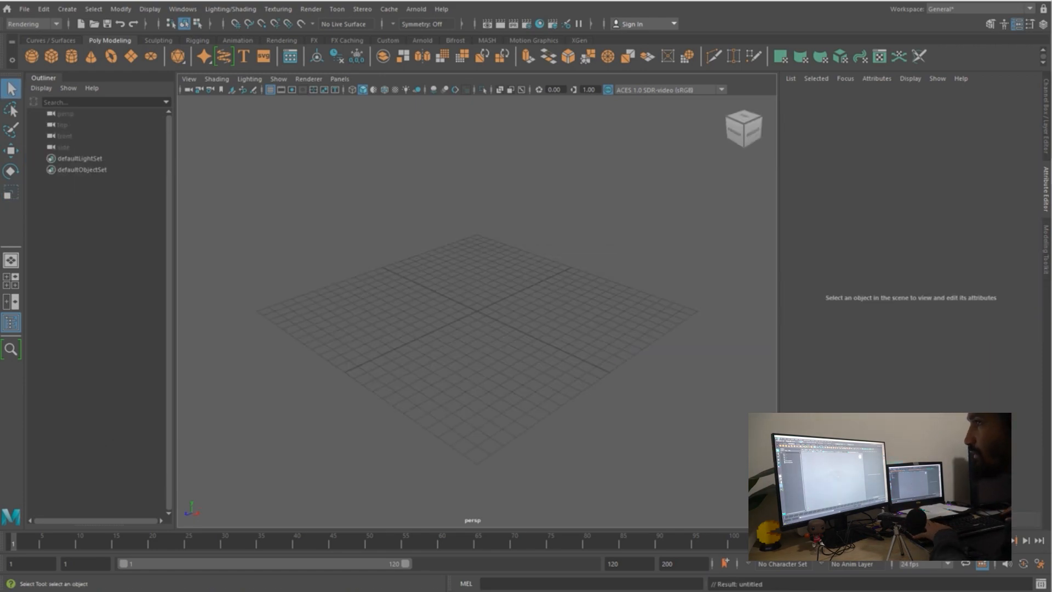
{"action": "left_click", "coordinate": [24, 9]}
{"action": "left_click", "coordinate": [48, 134]}
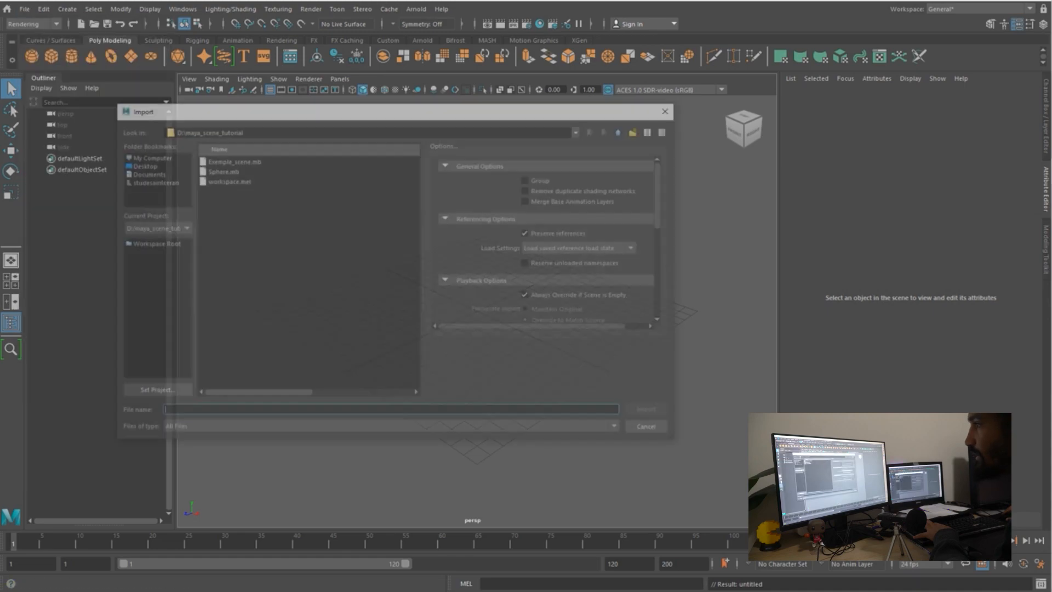
{"action": "double_click", "coordinate": [221, 171]}
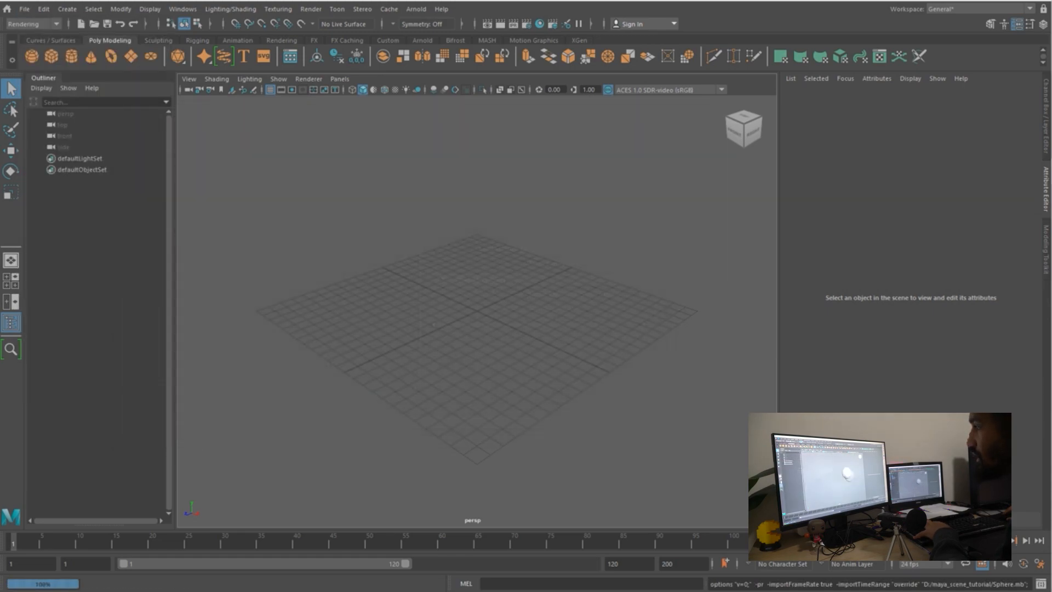
{"action": "left_click_drag", "start_coordinate": [438, 306], "coordinate": [580, 329], "text": "alt"}
{"action": "left_click", "coordinate": [570, 264]}
{"action": "left_click_drag", "start_coordinate": [547, 274], "coordinate": [476, 274], "text": "alt"}
{"action": "left_click", "coordinate": [476, 274]}
Examine the maya_scene_tutorial project's primary folder locations in the Project Window, and close it without changes
{"action": "left_click", "coordinate": [24, 9]}
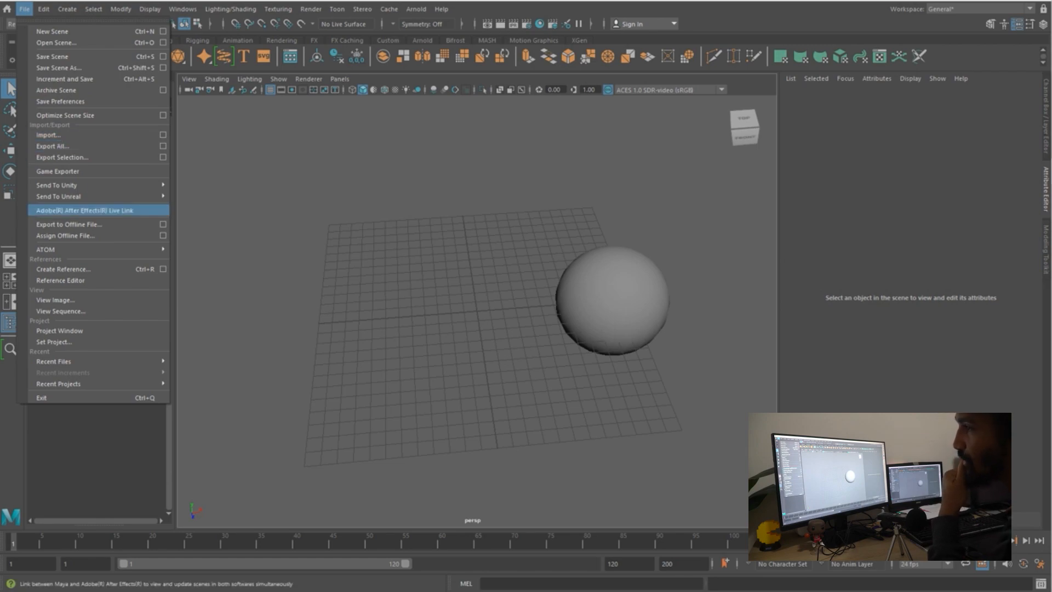
{"action": "mouse_move", "coordinate": [82, 196]}
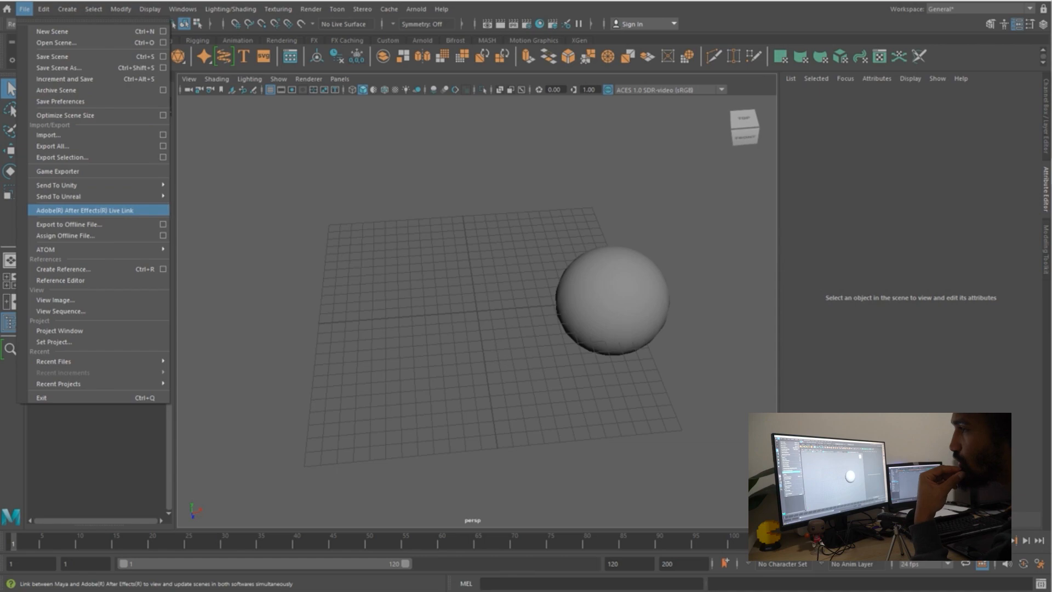
{"action": "mouse_move", "coordinate": [82, 249]}
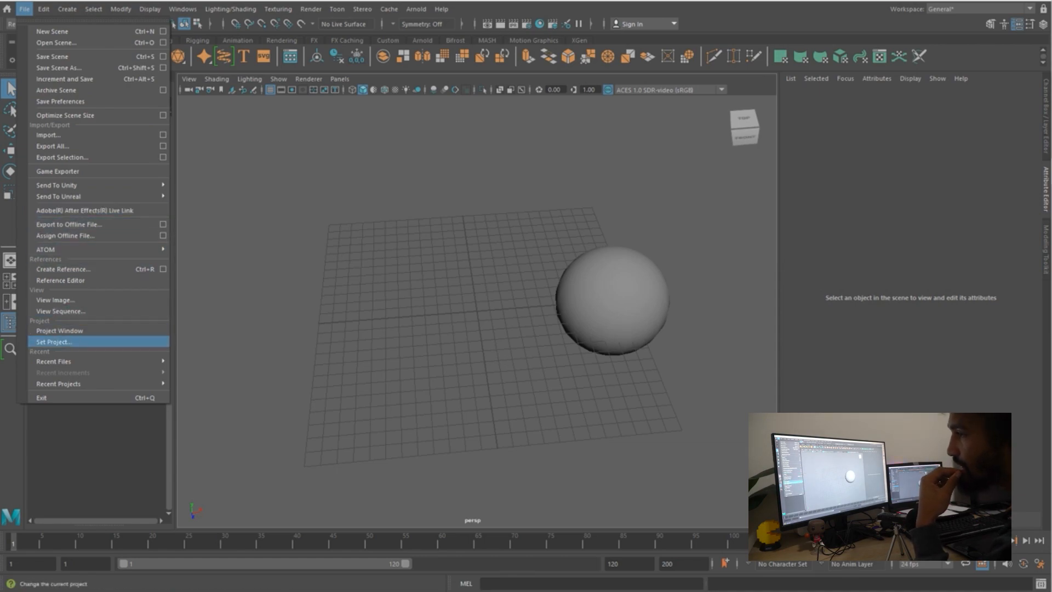
{"action": "left_click", "coordinate": [59, 331]}
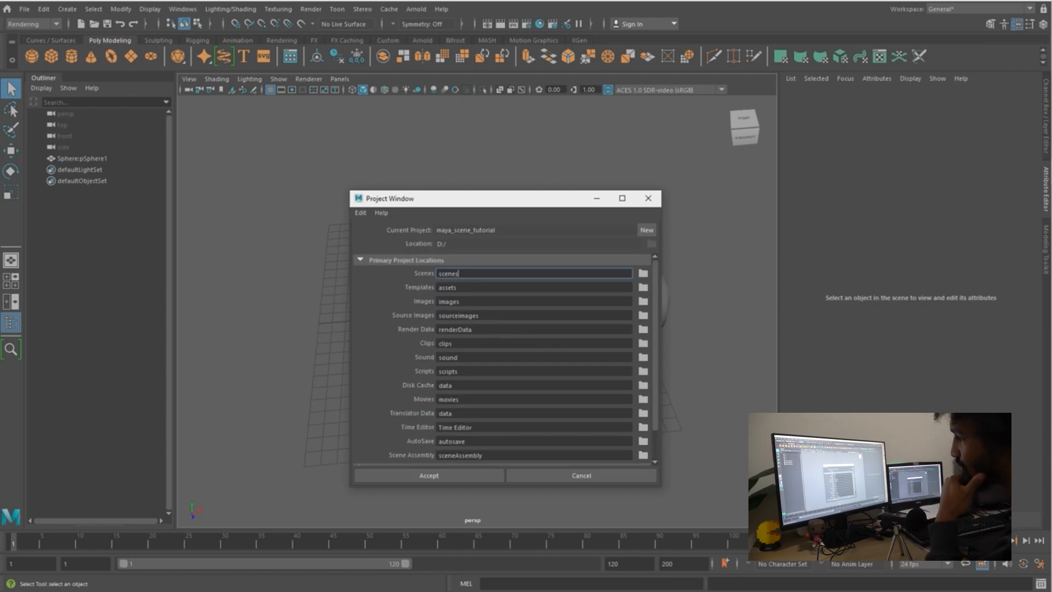
{"action": "scroll", "coordinate": [504, 356], "scroll_direction": "down", "scroll_amount": 1}
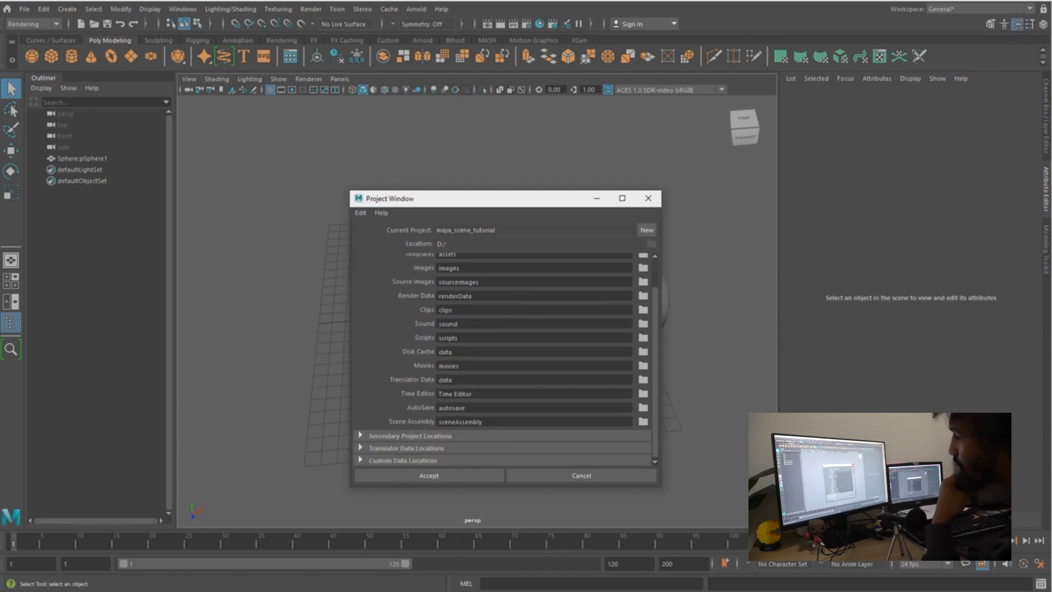
{"action": "left_click", "coordinate": [648, 198]}
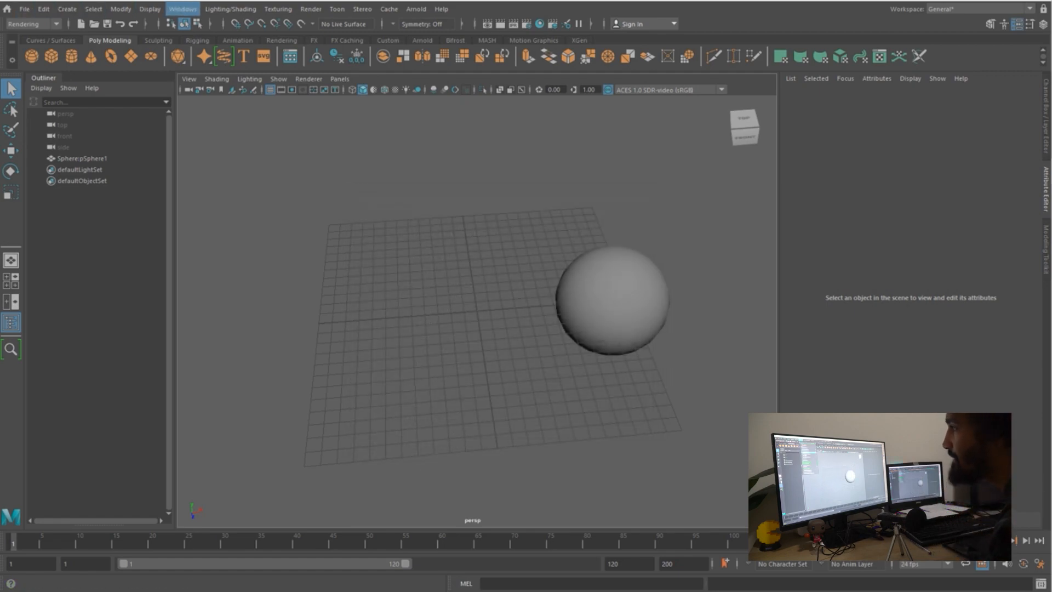
Look over the editor and interface element commands, and view the Render Settings without changing any of them
{"action": "left_click", "coordinate": [182, 9]}
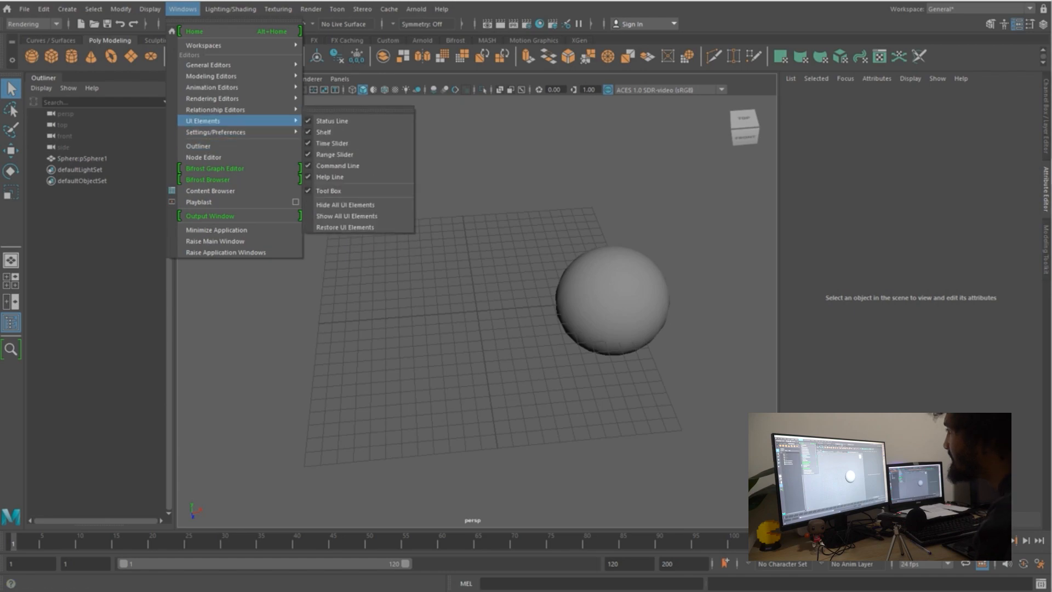
{"action": "left_click", "coordinate": [527, 24]}
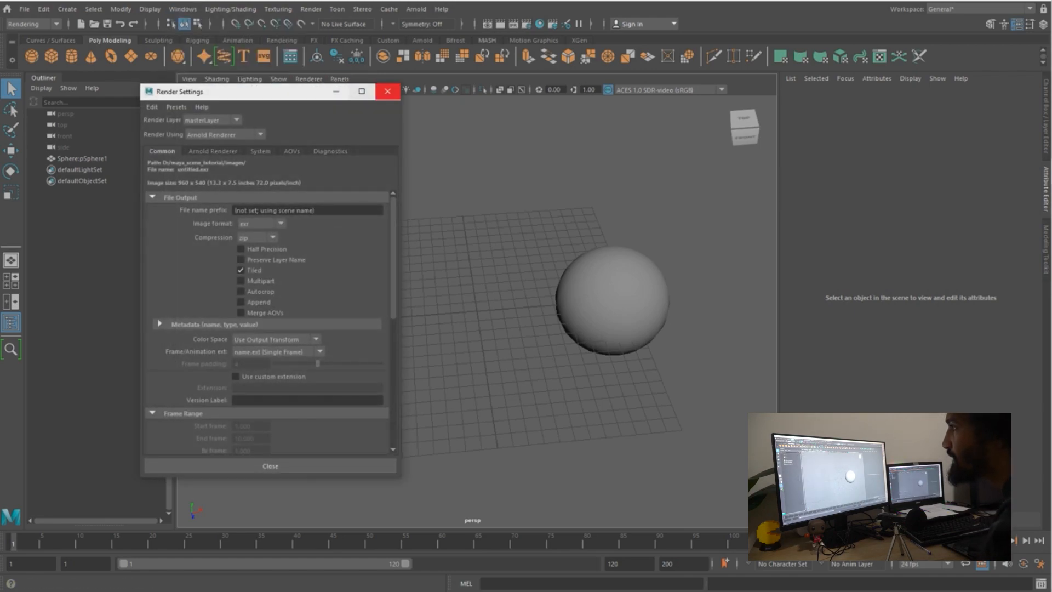
{"action": "left_click", "coordinate": [387, 91]}
{"action": "left_click", "coordinate": [24, 8]}
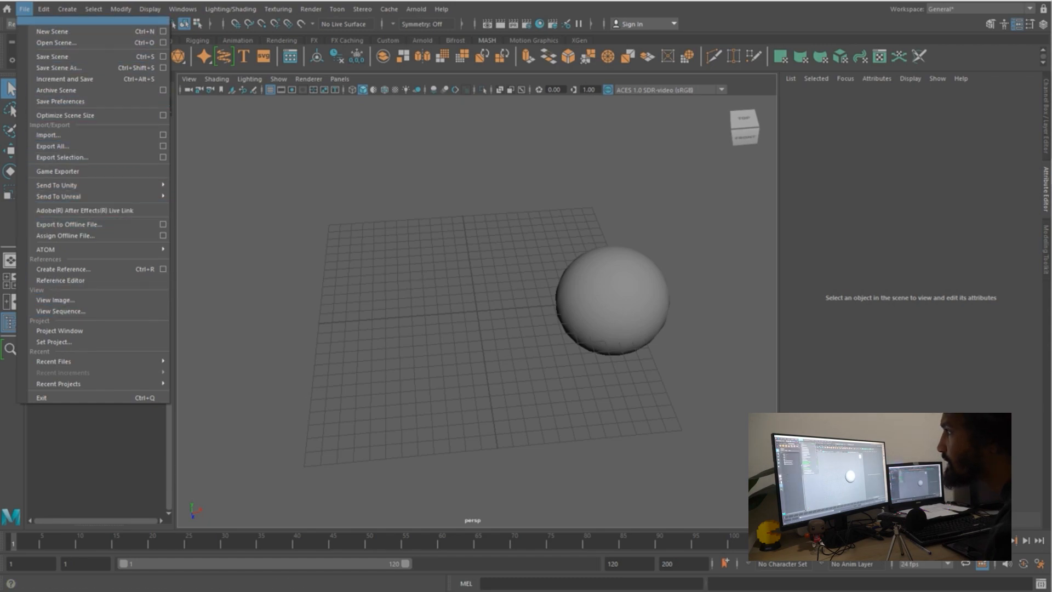
{"action": "left_click", "coordinate": [183, 9]}
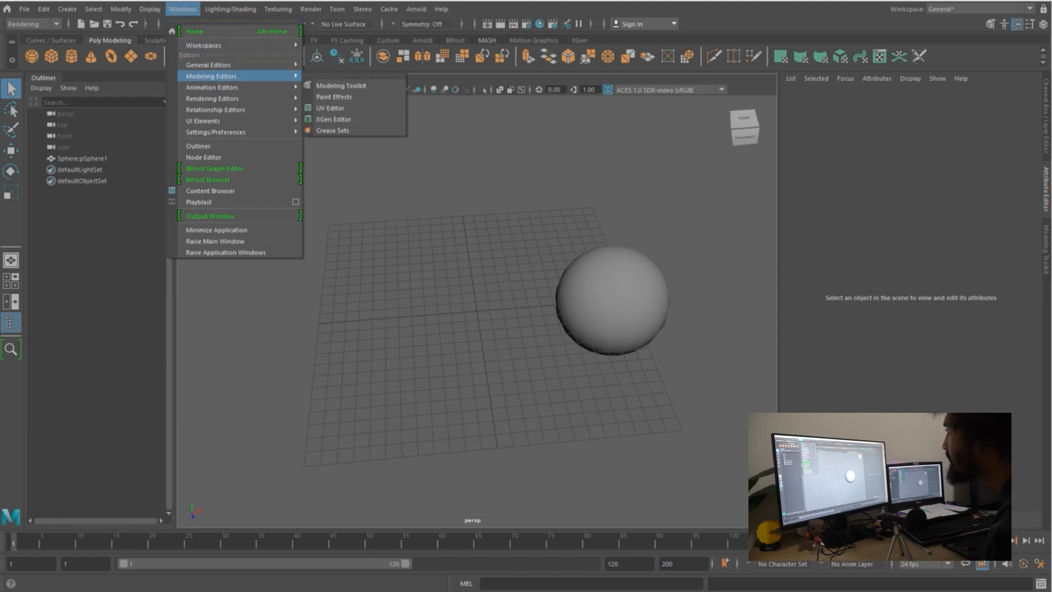
{"action": "key", "text": "Escape"}
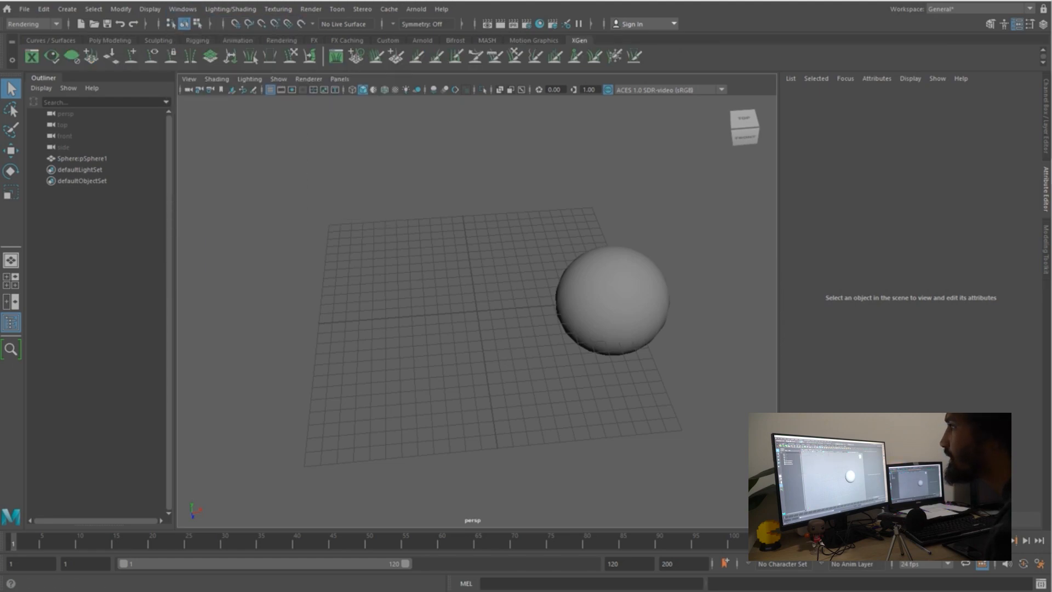
Show the Curves / Surfaces shelf and switch the menu set to Modeling
{"action": "left_click", "coordinate": [51, 40]}
{"action": "left_click", "coordinate": [31, 24]}
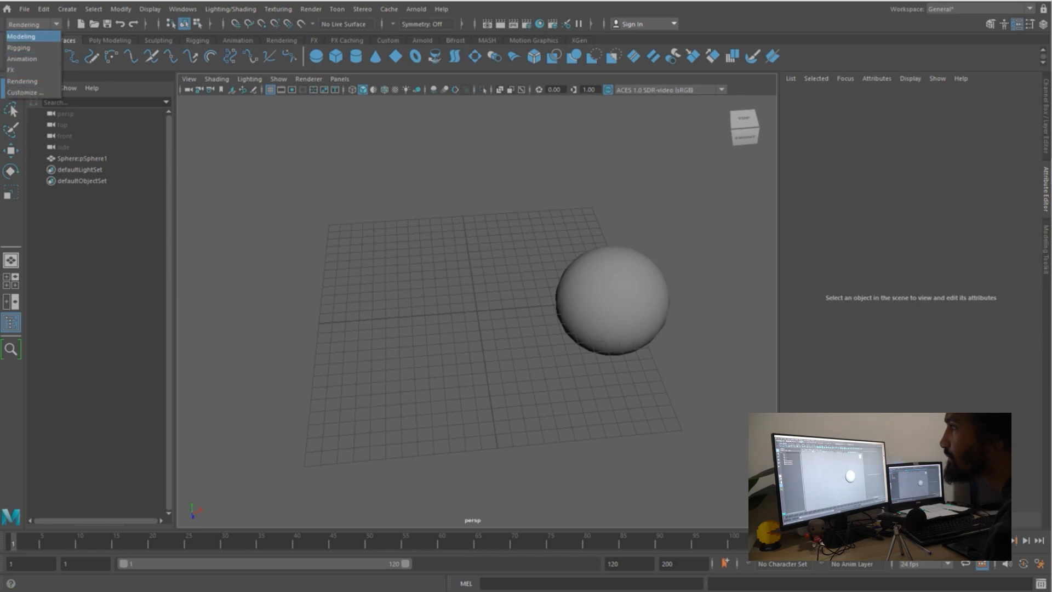
{"action": "left_click", "coordinate": [21, 36]}
{"action": "left_click", "coordinate": [24, 9]}
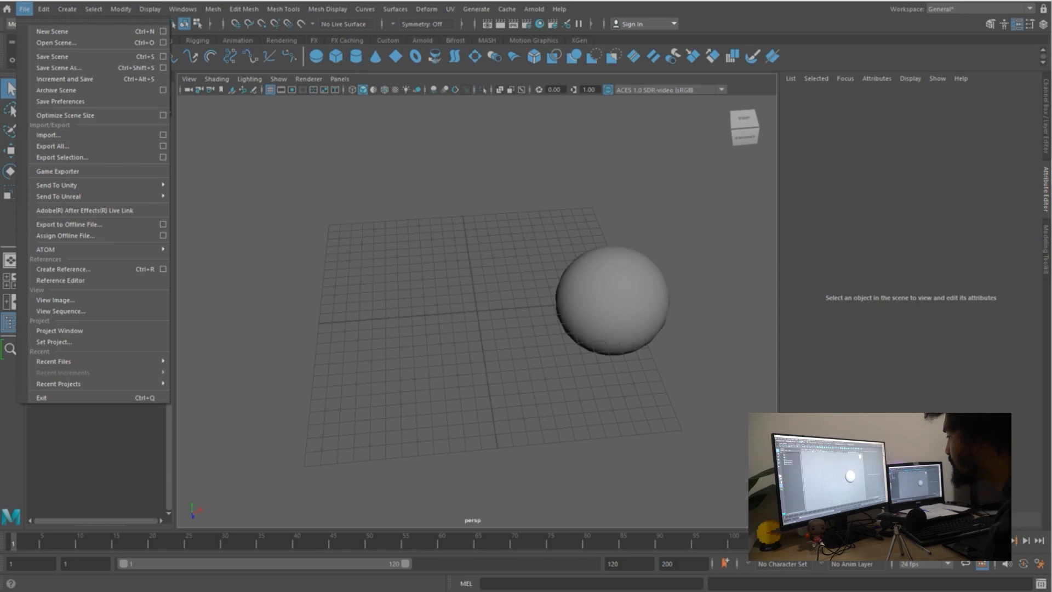
{"action": "key", "text": "Escape"}
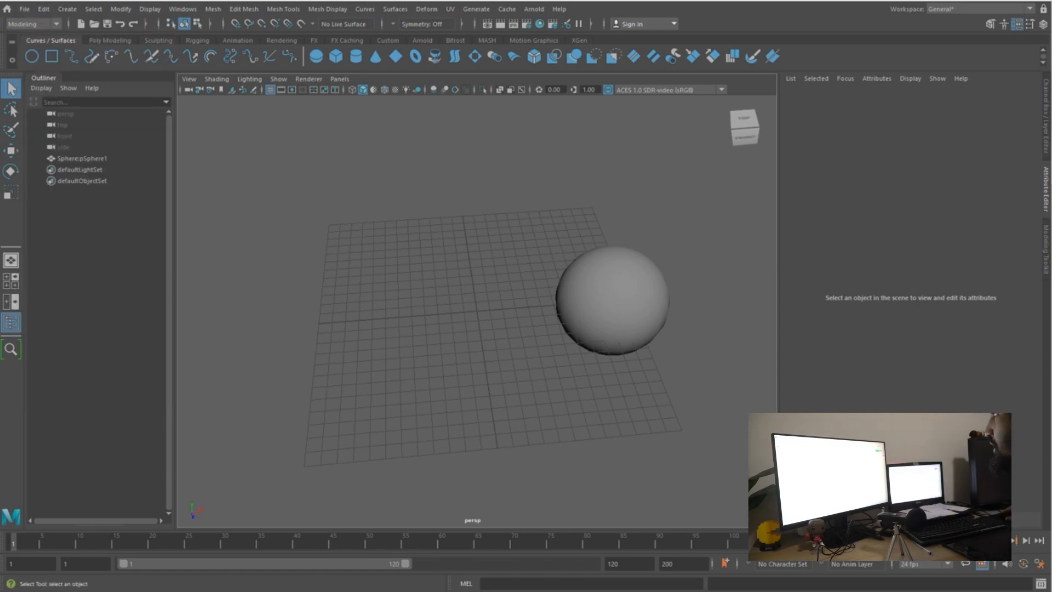
Switch to Firefox, search the web for "autosaving maya", and read Autodesk's "Autosave a file" help page
{"action": "key", "text": "alt+Tab"}
{"action": "key", "text": "ctrl+t"}
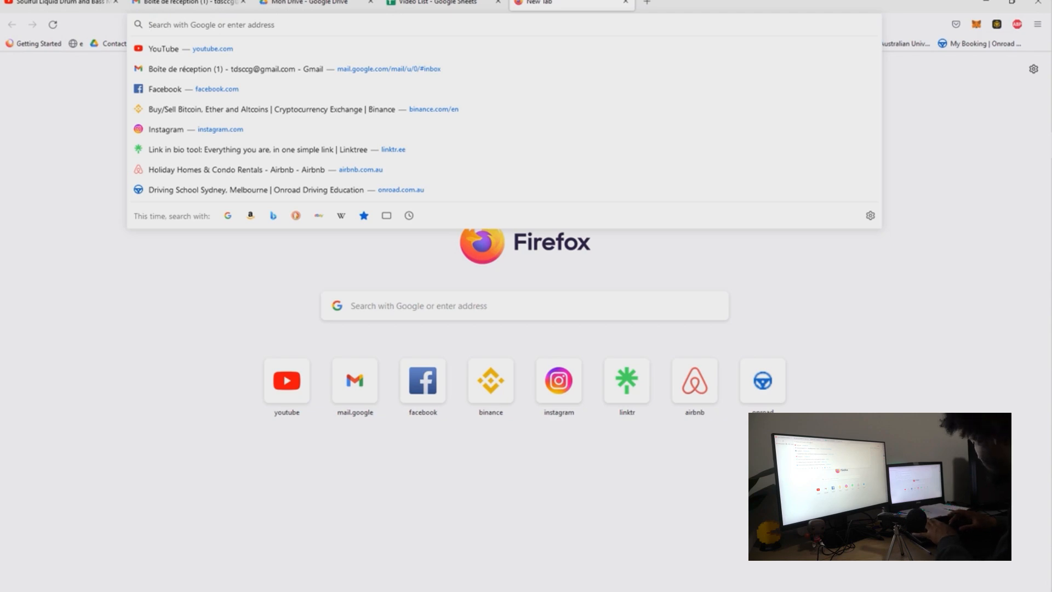
{"action": "type", "text": "autosaving maya"}
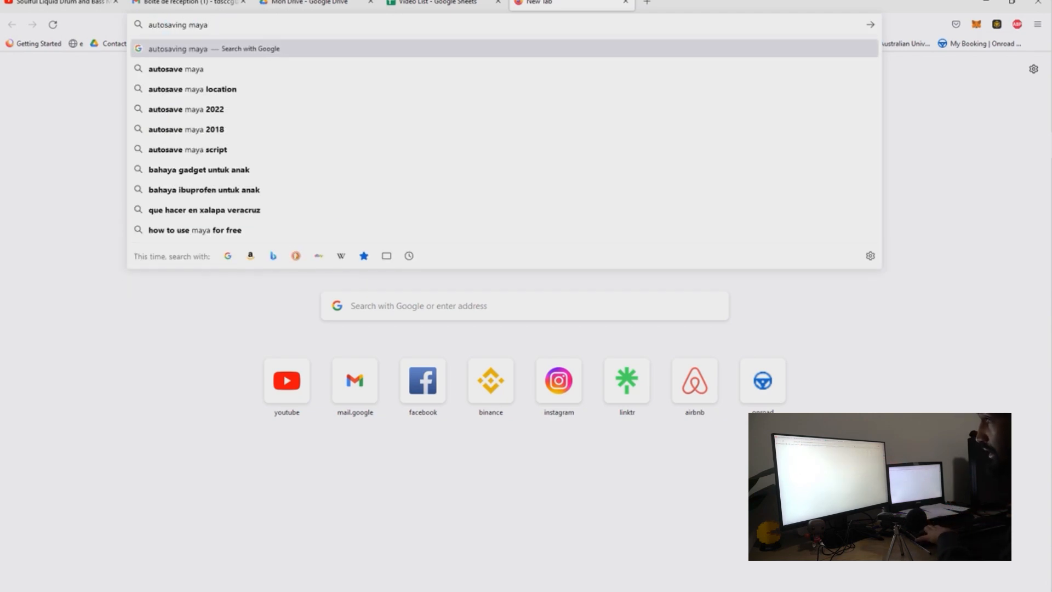
{"action": "key", "text": "Return"}
{"action": "left_click", "coordinate": [180, 200]}
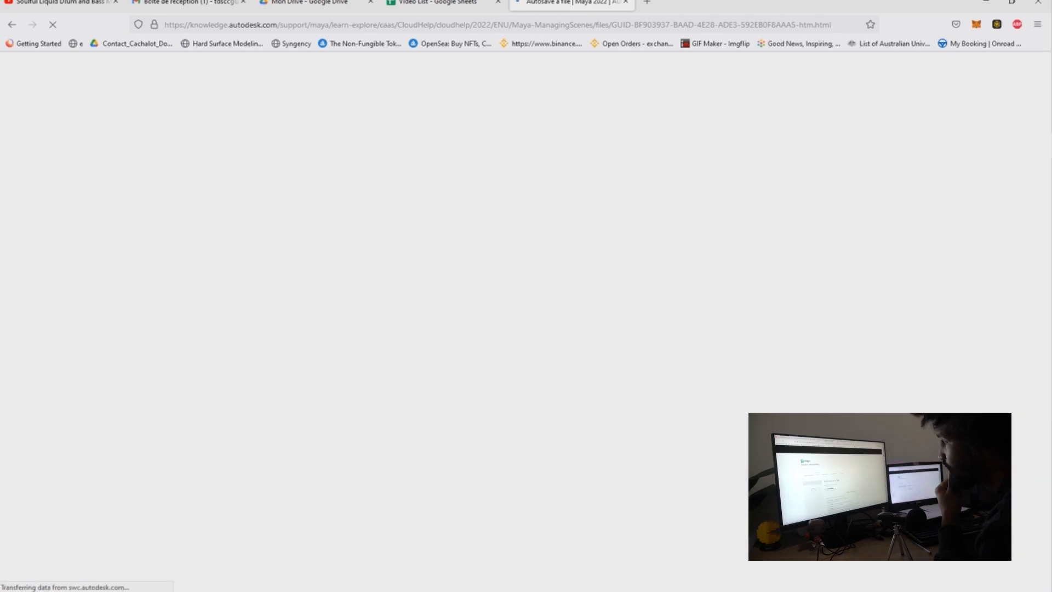
{"action": "scroll", "coordinate": [180, 201], "scroll_direction": "down", "scroll_amount": 4}
{"action": "scroll", "coordinate": [181, 200], "scroll_direction": "up", "scroll_amount": 3}
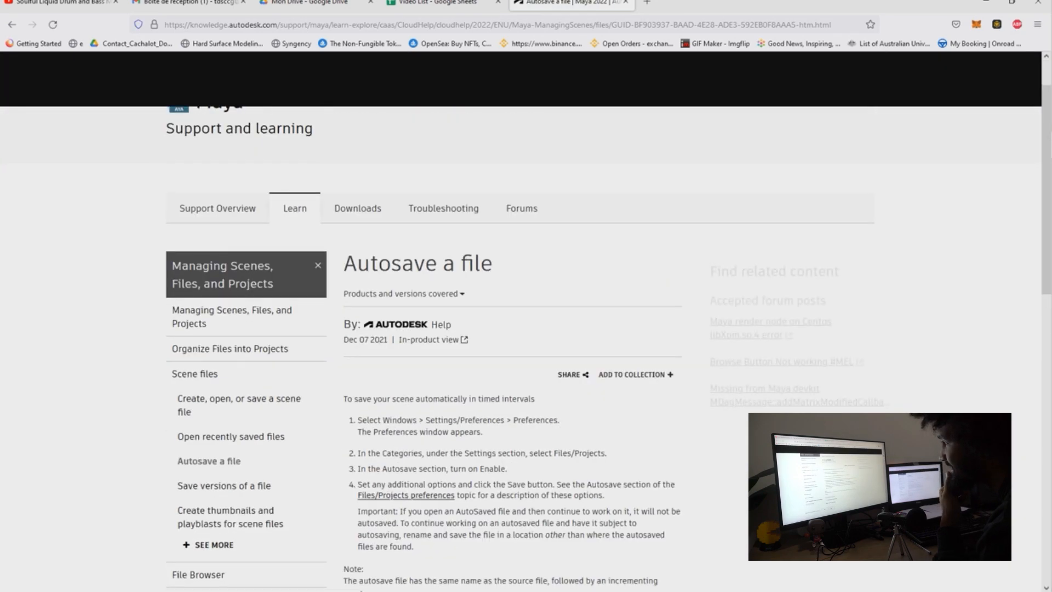
{"action": "scroll", "coordinate": [521, 329], "scroll_direction": "down", "scroll_amount": 3}
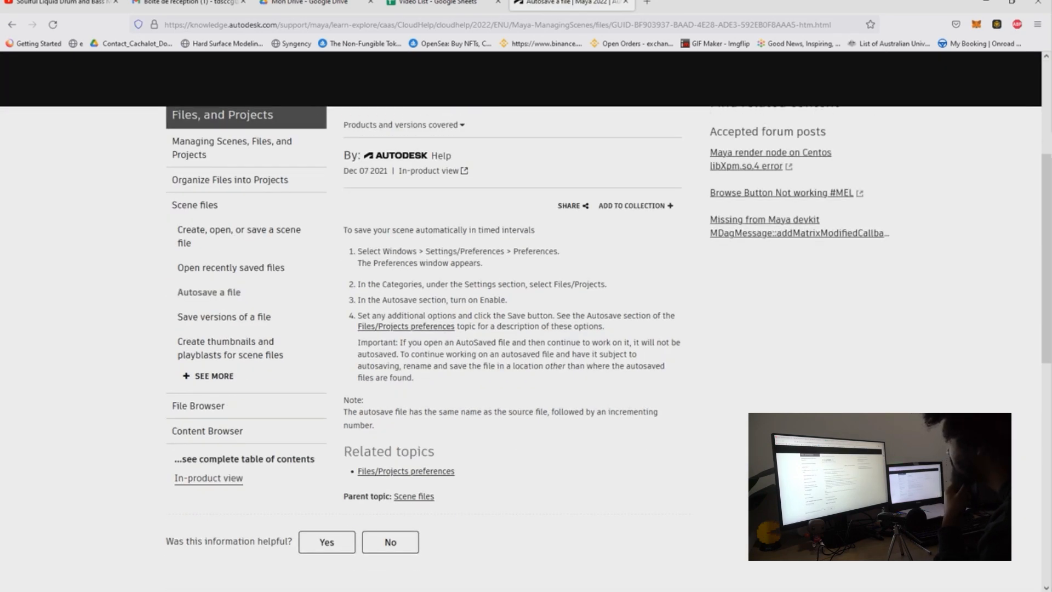
Switch back to Maya, open the Preferences window, and look through the general interface preferences and category list
{"action": "key", "text": "alt+Tab"}
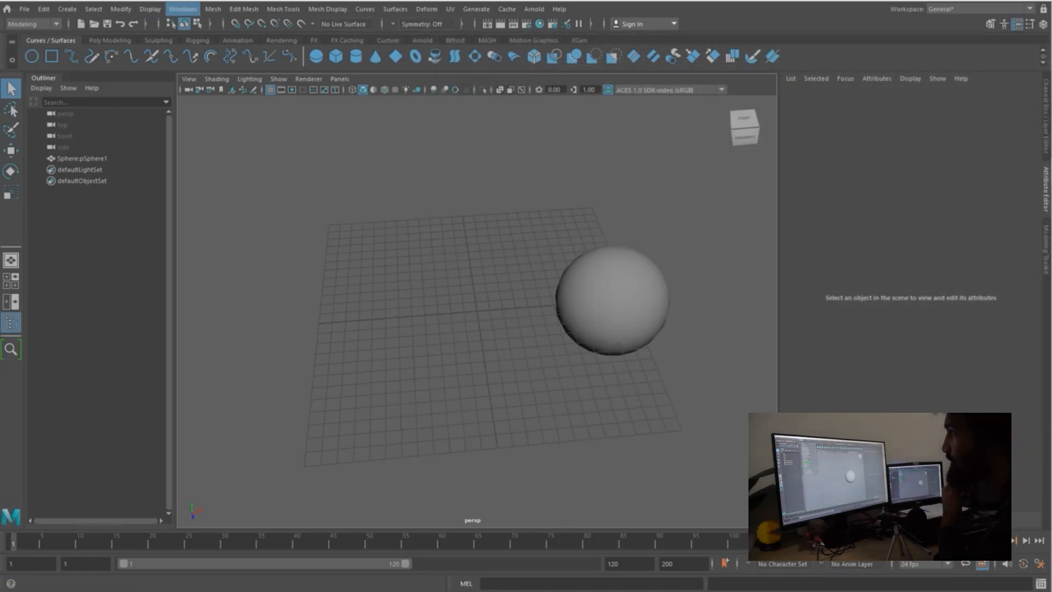
{"action": "left_click", "coordinate": [182, 9]}
{"action": "mouse_move", "coordinate": [216, 132]}
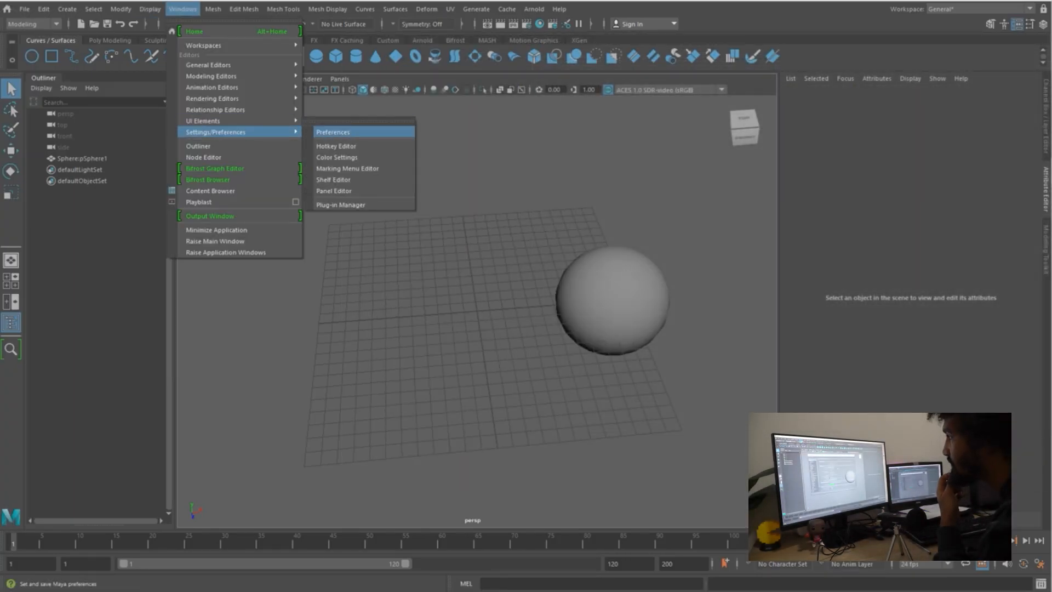
{"action": "left_click", "coordinate": [333, 132]}
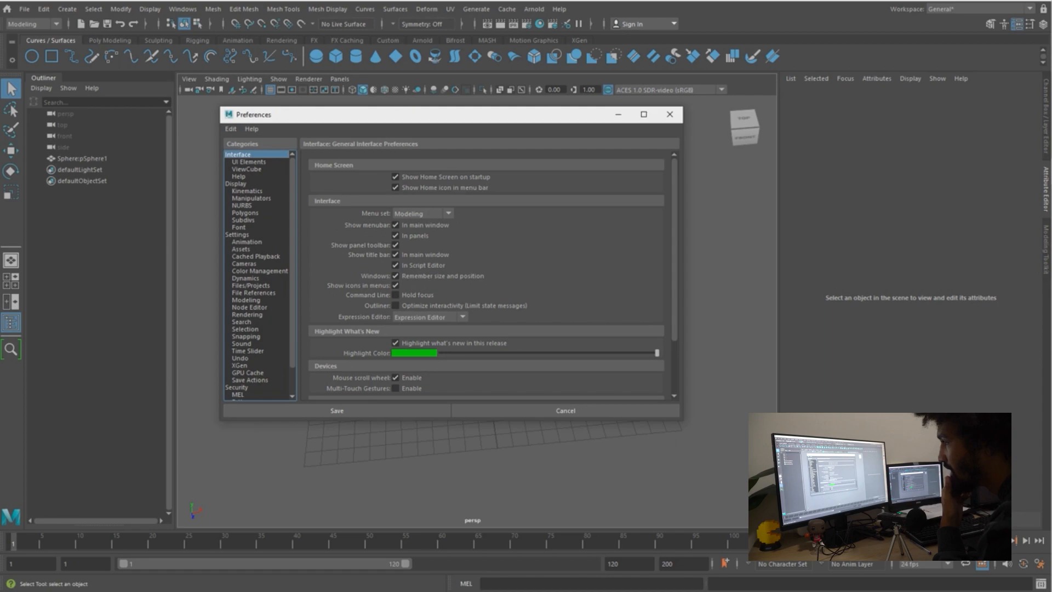
{"action": "scroll", "coordinate": [256, 274], "scroll_direction": "down", "scroll_amount": 2}
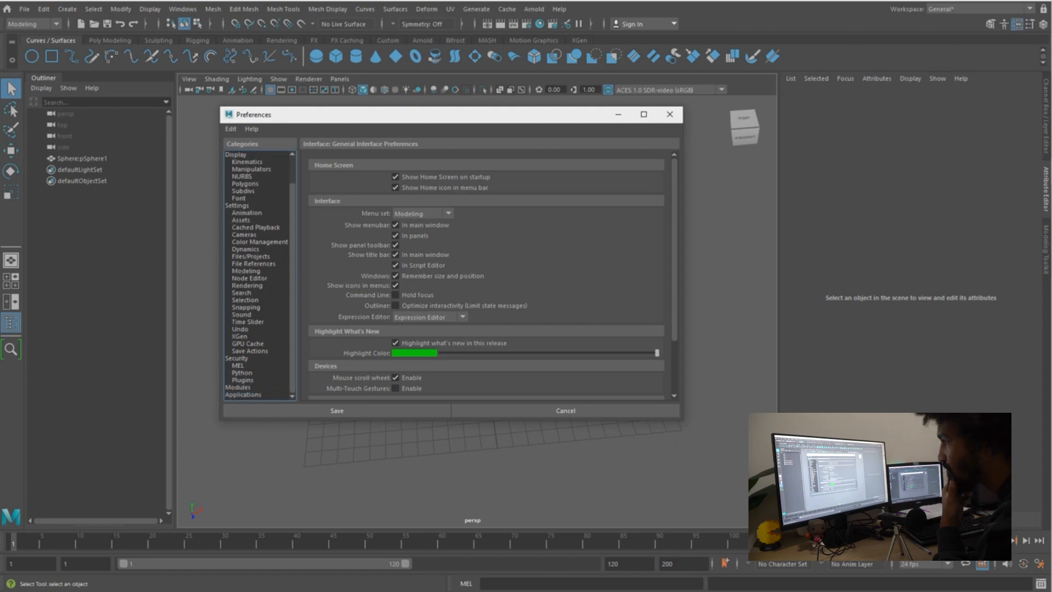
{"action": "scroll", "coordinate": [256, 274], "scroll_direction": "up", "scroll_amount": 2}
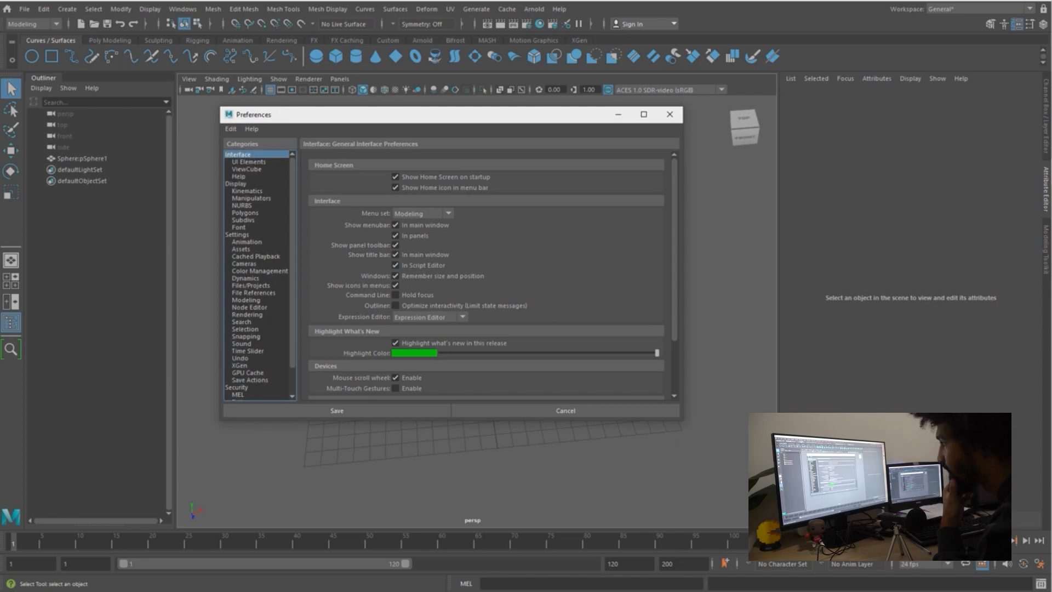
{"action": "scroll", "coordinate": [486, 274], "scroll_direction": "down", "scroll_amount": 3}
{"action": "scroll", "coordinate": [256, 274], "scroll_direction": "down", "scroll_amount": 2}
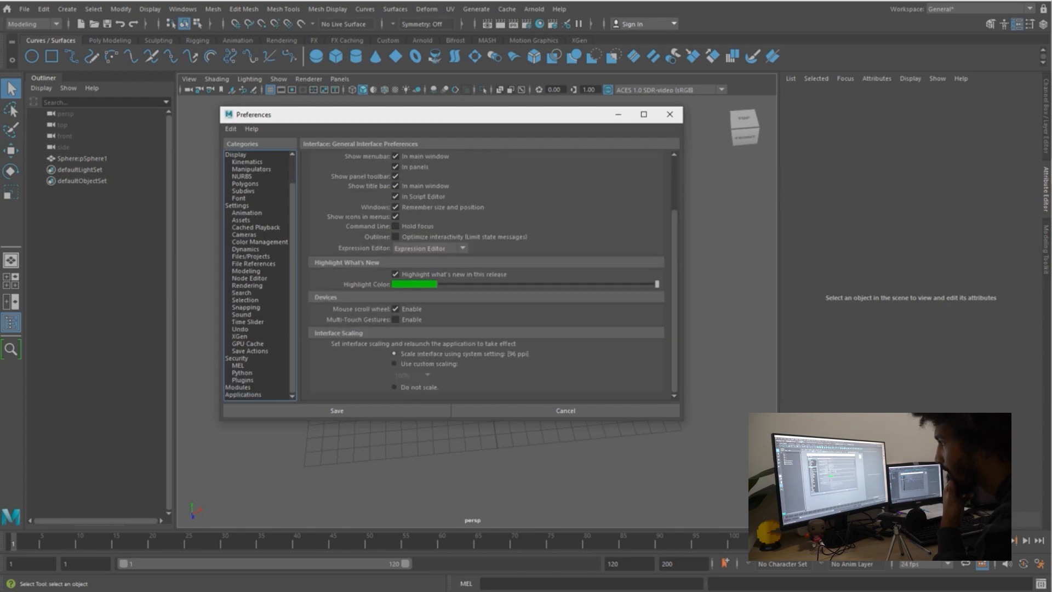
Enable AutoSave in the Files/Projects preferences and close the Preferences window
{"action": "left_click", "coordinate": [238, 205]}
{"action": "scroll", "coordinate": [256, 273], "scroll_direction": "up", "scroll_amount": 1}
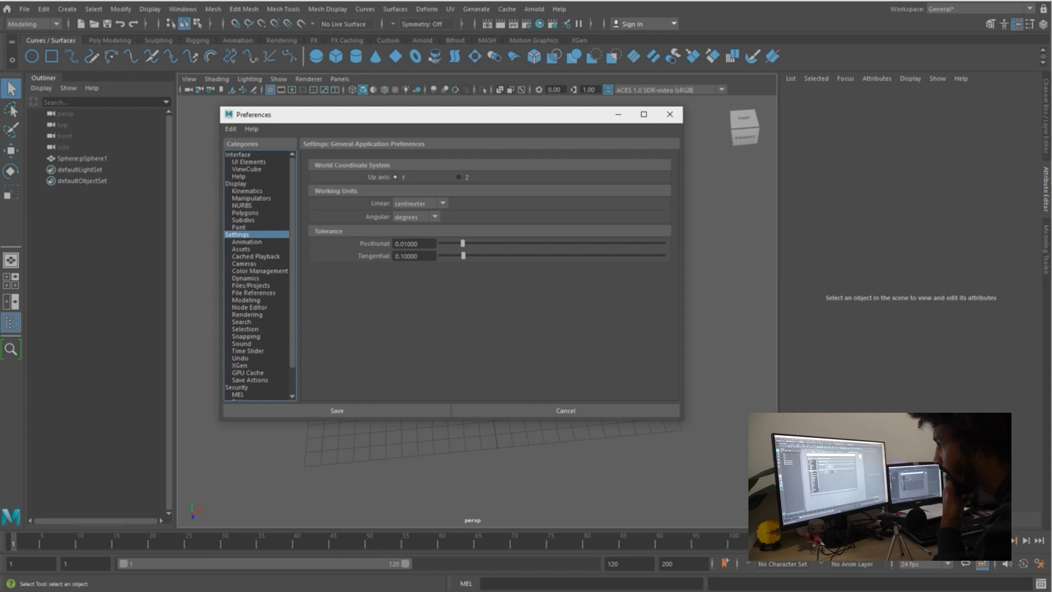
{"action": "left_click", "coordinate": [251, 286]}
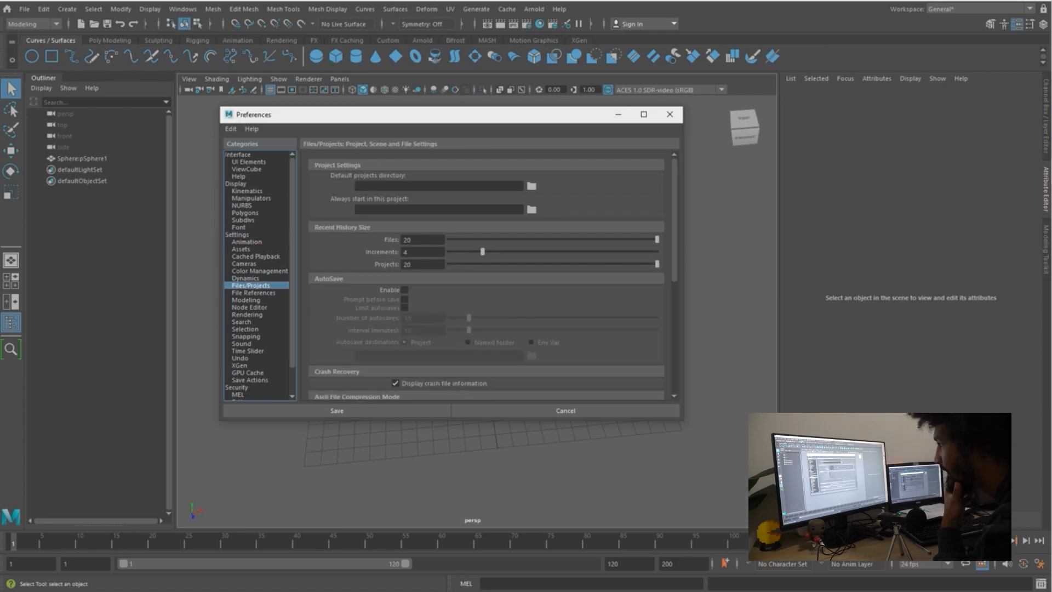
{"action": "scroll", "coordinate": [486, 274], "scroll_direction": "down", "scroll_amount": 1}
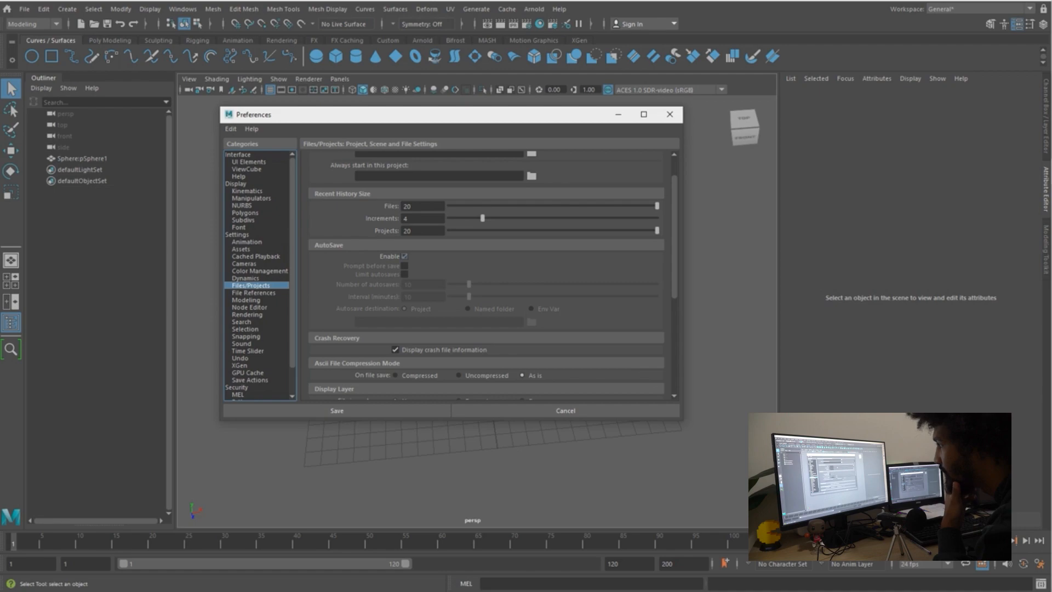
{"action": "left_click", "coordinate": [404, 257]}
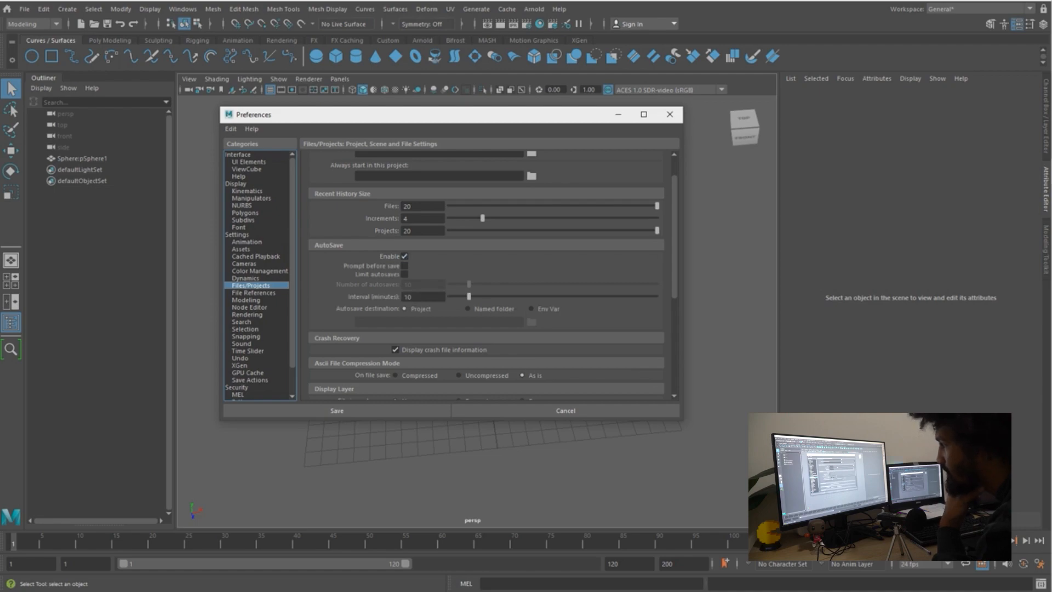
{"action": "double_click", "coordinate": [423, 297]}
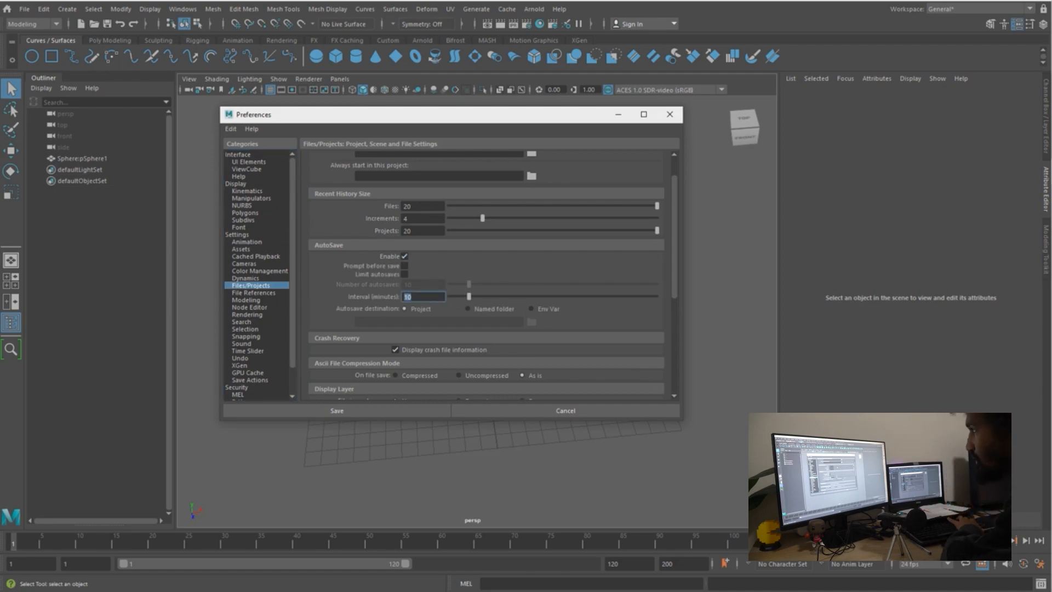
{"action": "left_click", "coordinate": [669, 114]}
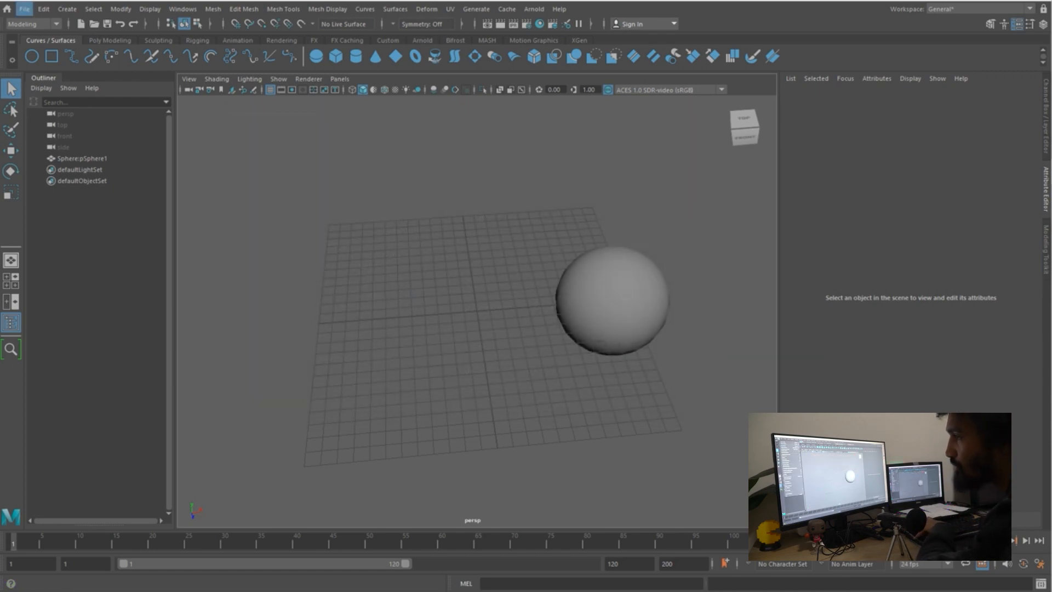
Look over the file commands and the edit commands for cutting, copying, deleting, duplicating and grouping
{"action": "left_click", "coordinate": [24, 9]}
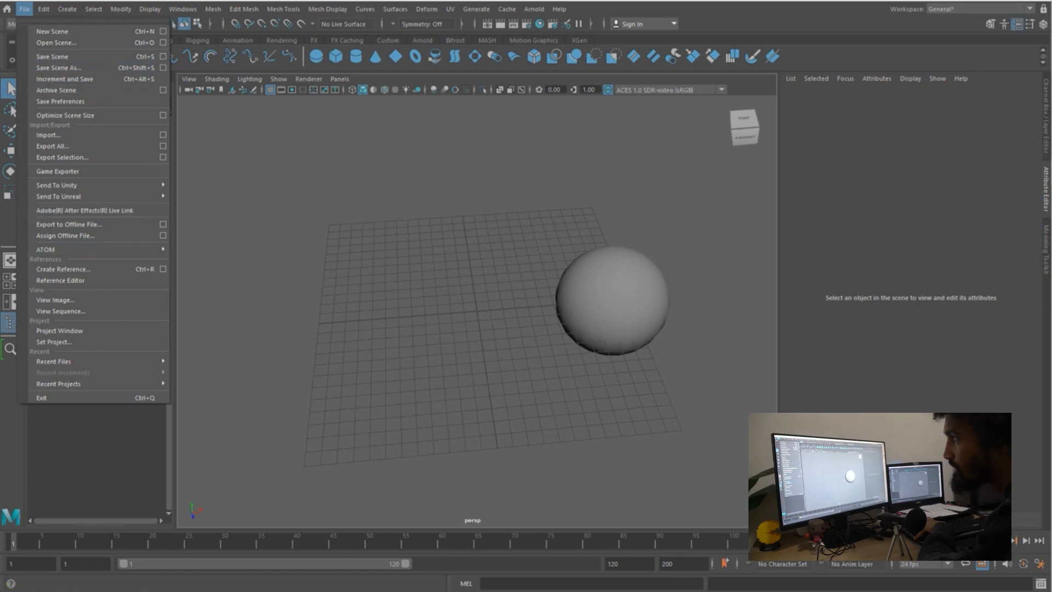
{"action": "key", "text": "Escape"}
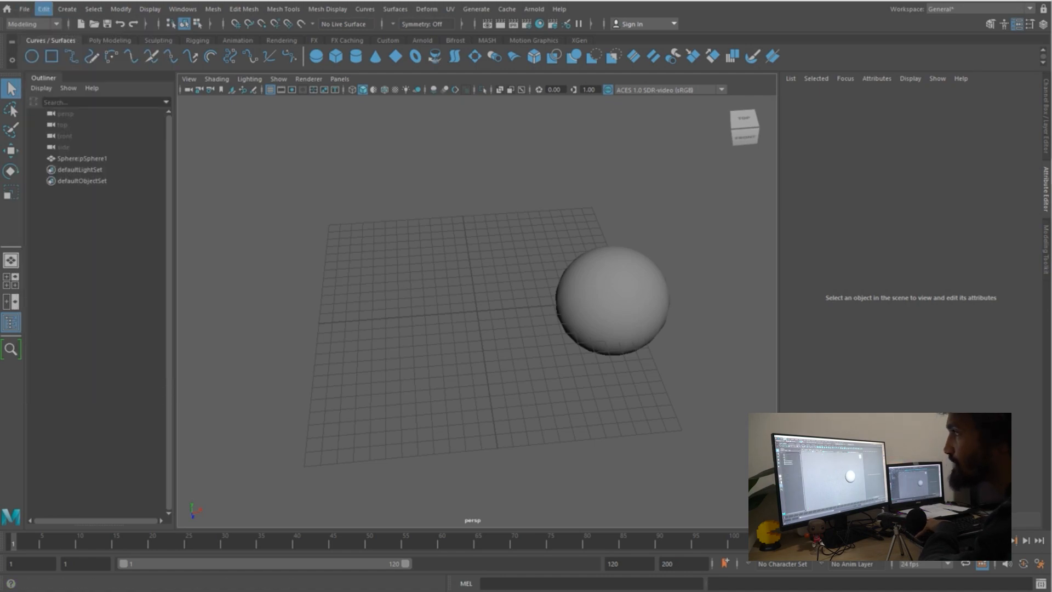
{"action": "left_click", "coordinate": [43, 9]}
{"action": "mouse_move", "coordinate": [67, 9]}
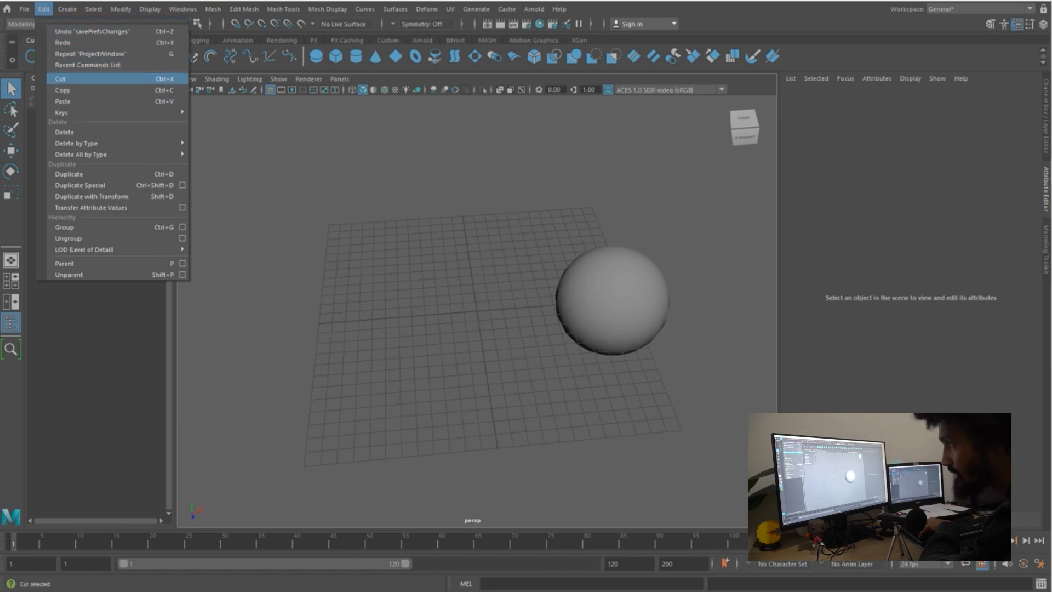
{"action": "mouse_move", "coordinate": [109, 143]}
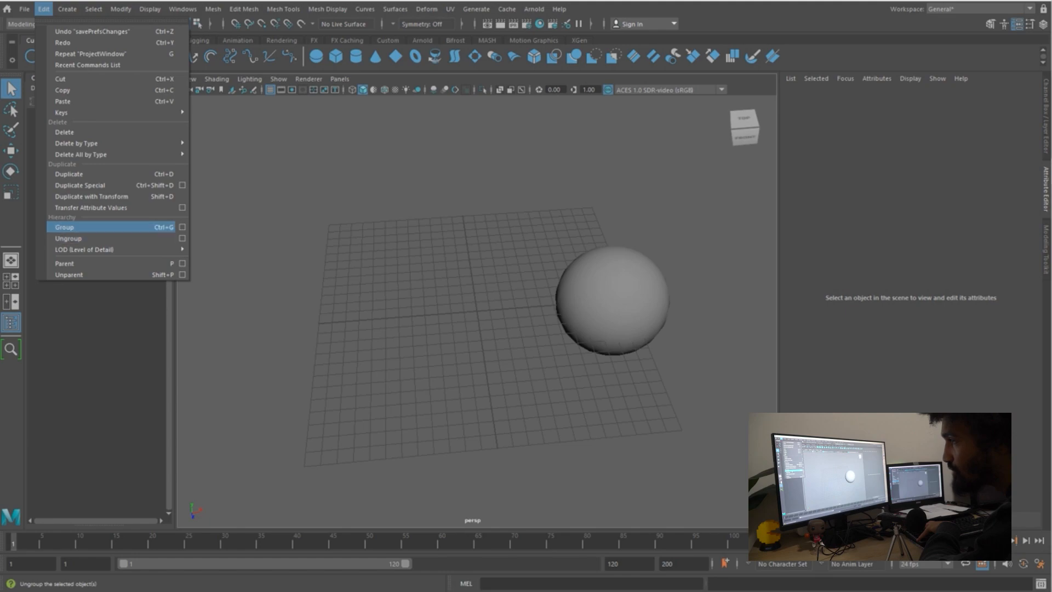
Delete the imported sphere from the scene
{"action": "left_click", "coordinate": [514, 205]}
{"action": "left_click_drag", "start_coordinate": [514, 205], "coordinate": [774, 336]}
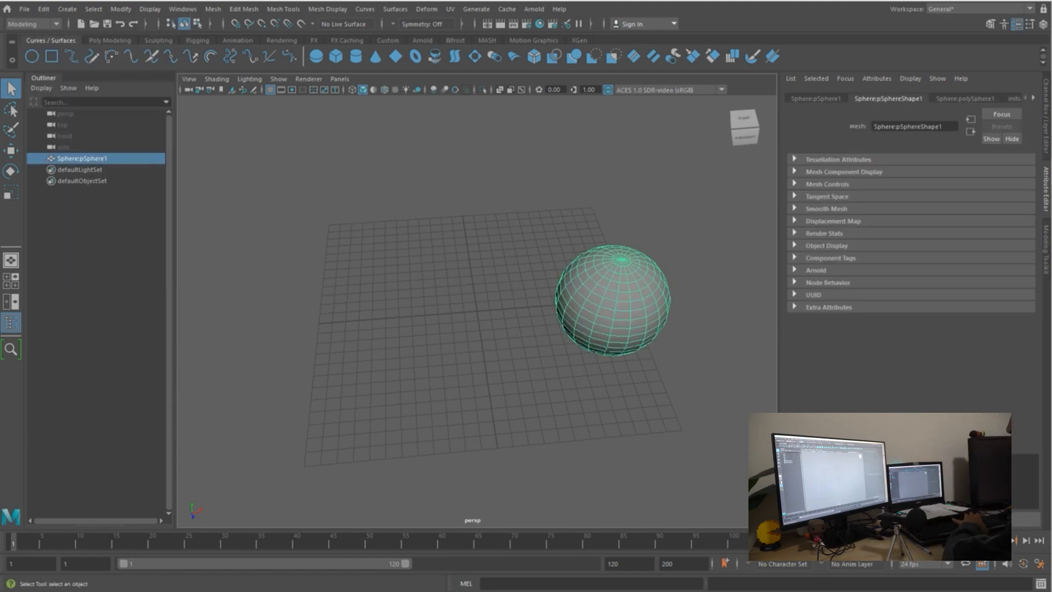
{"action": "key", "text": "Delete"}
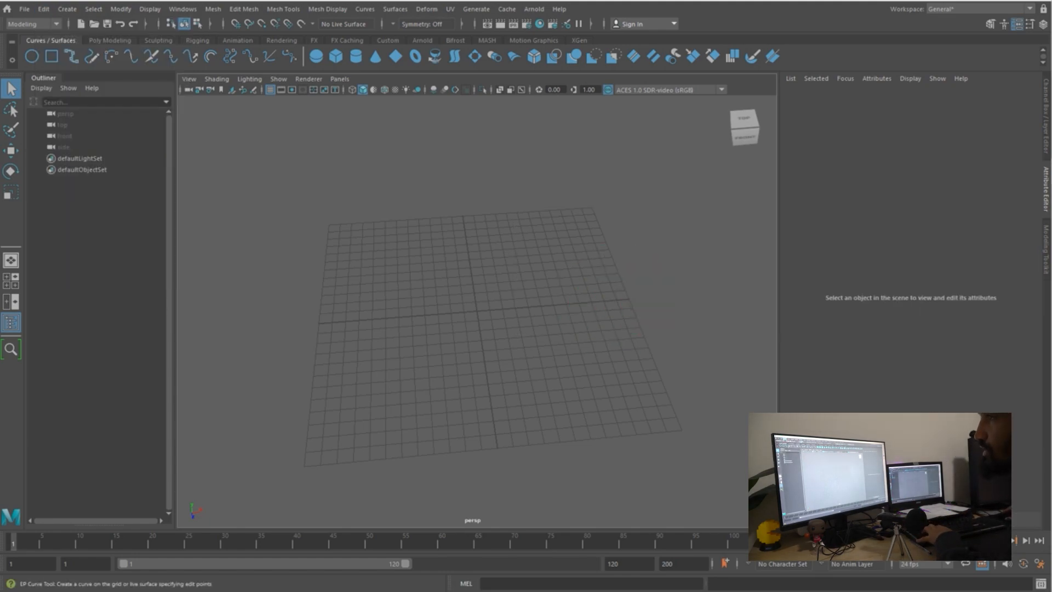
Create a polygon sphere at the center of the grid and clear the selection
{"action": "left_click", "coordinate": [66, 9]}
{"action": "mouse_move", "coordinate": [101, 51]}
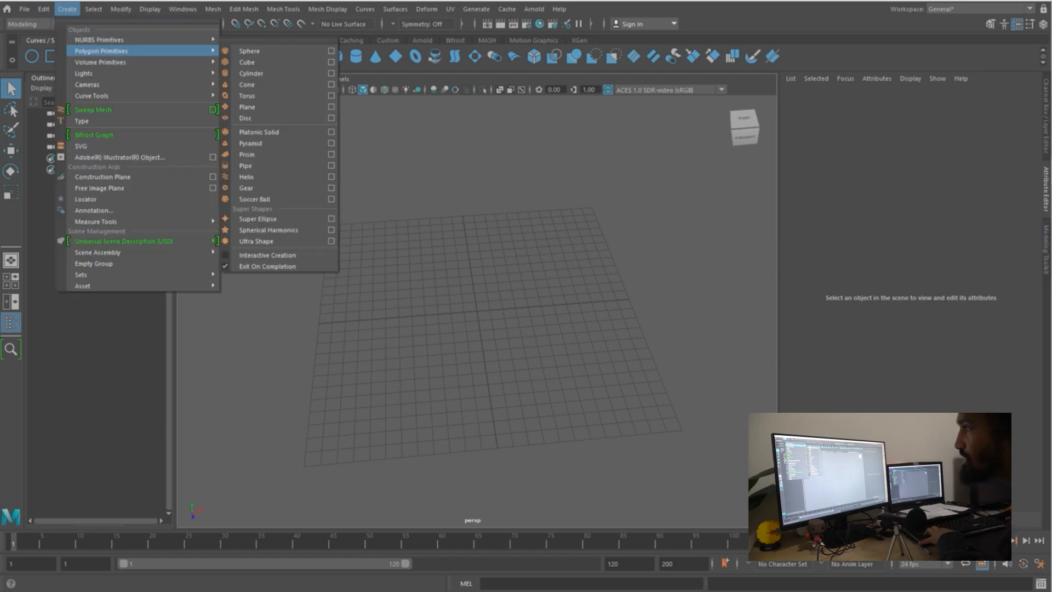
{"action": "left_click", "coordinate": [257, 62]}
{"action": "left_click", "coordinate": [384, 197]}
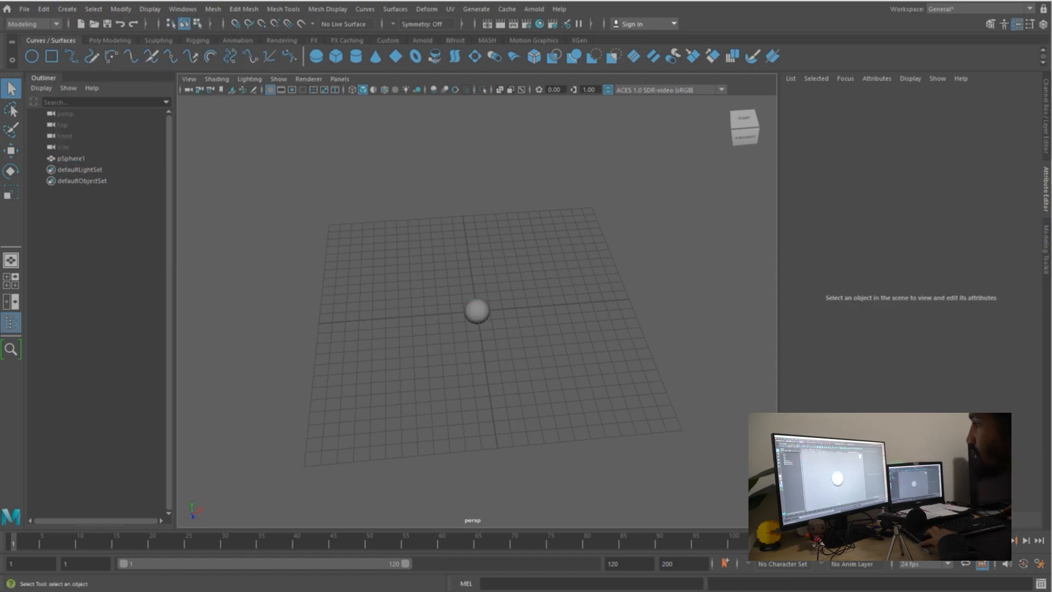
Create a polygon cube and move it about 5.1 units along the X axis, away from the sphere
{"action": "scroll", "coordinate": [476, 312], "scroll_direction": "up", "scroll_amount": 10}
{"action": "scroll", "coordinate": [477, 311], "scroll_direction": "down", "scroll_amount": 4}
{"action": "scroll", "coordinate": [476, 311], "scroll_direction": "up", "scroll_amount": 4}
{"action": "scroll", "coordinate": [476, 311], "scroll_direction": "down", "scroll_amount": 6}
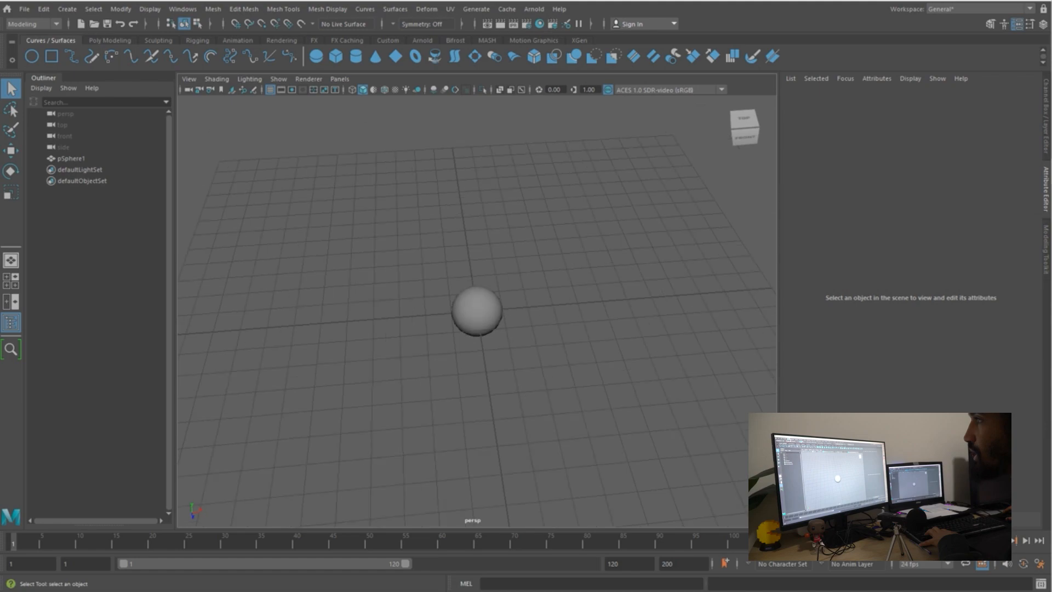
{"action": "scroll", "coordinate": [477, 311], "scroll_direction": "up", "scroll_amount": 2}
{"action": "left_click", "coordinate": [67, 9]}
{"action": "mouse_move", "coordinate": [102, 50]}
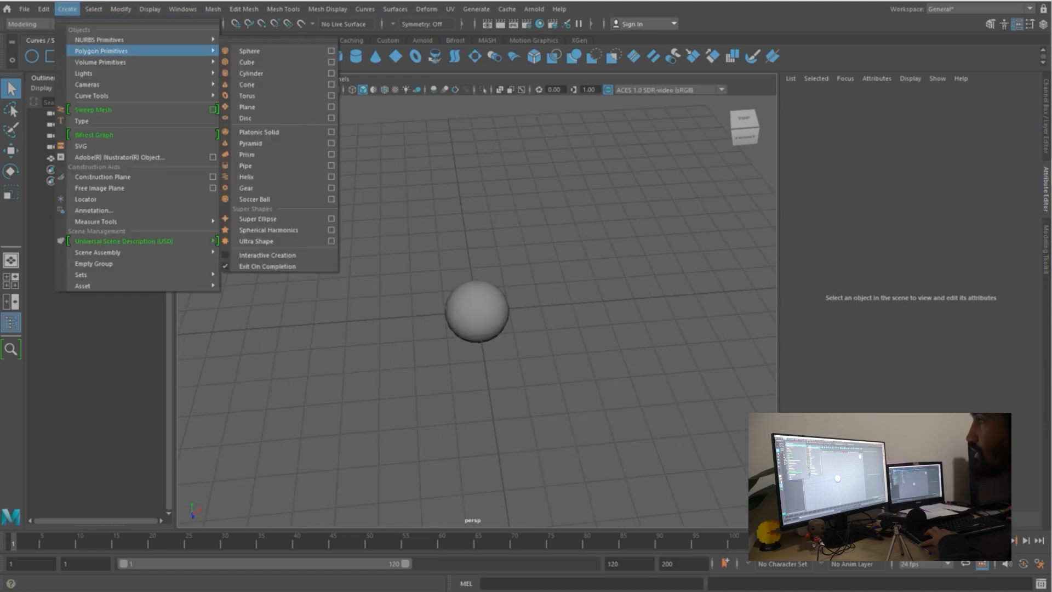
{"action": "left_click", "coordinate": [248, 62]}
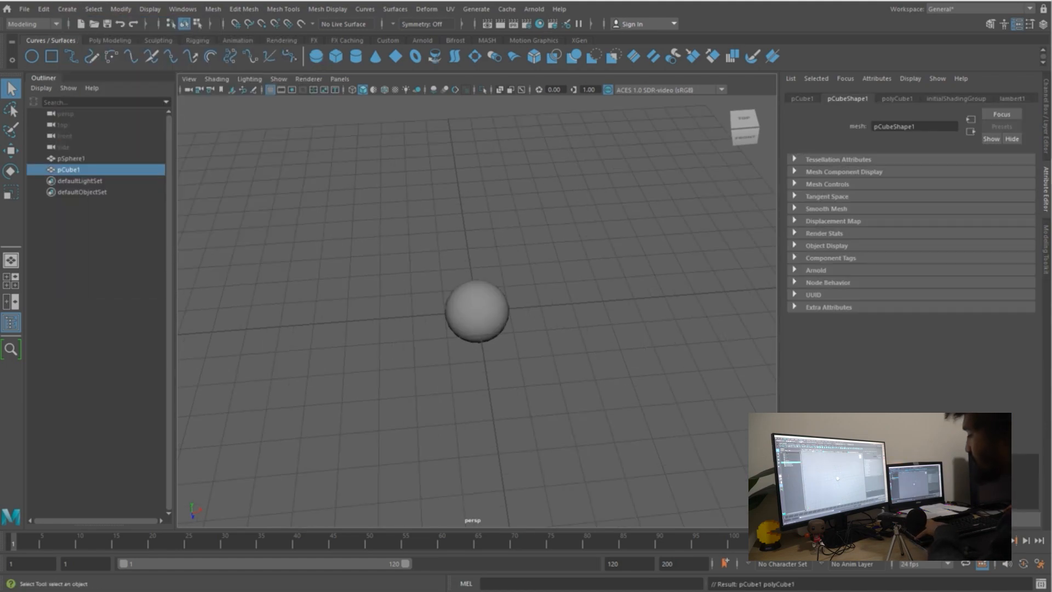
{"action": "scroll", "coordinate": [476, 311], "scroll_direction": "down", "scroll_amount": 5}
{"action": "key", "text": "w"}
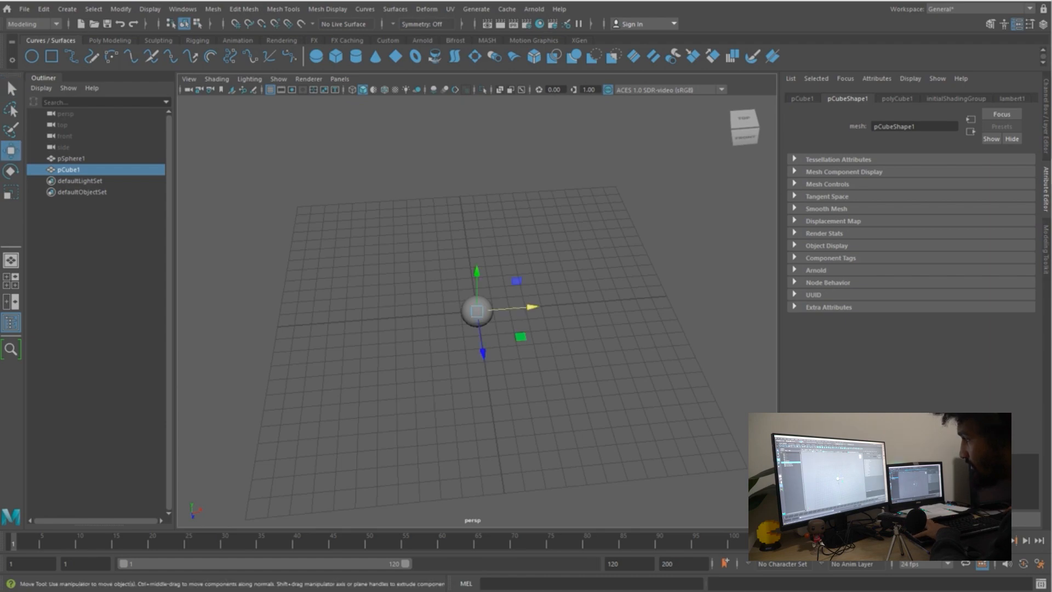
{"action": "left_click_drag", "start_coordinate": [529, 306], "coordinate": [611, 301]}
Move the sphere along the negative X axis, away from the cube
{"action": "left_click", "coordinate": [476, 311]}
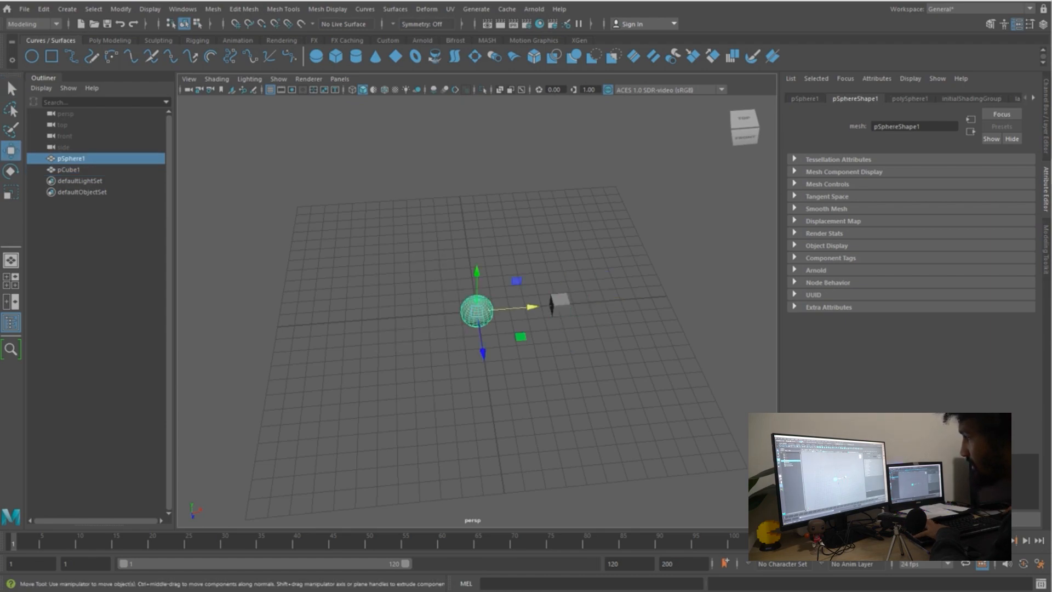
{"action": "left_click_drag", "start_coordinate": [526, 307], "coordinate": [494, 309]}
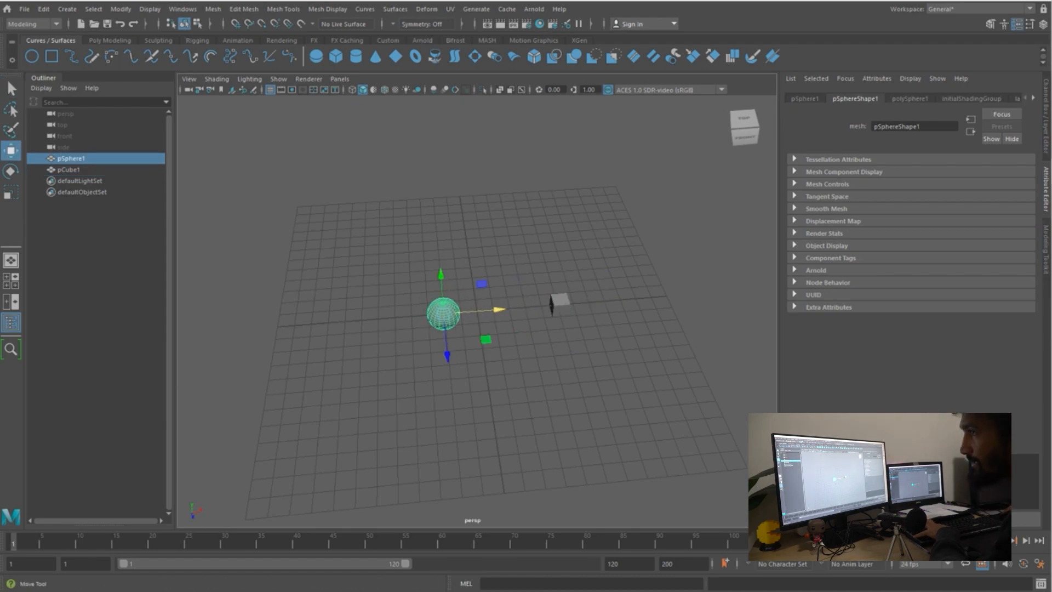
{"action": "key", "text": "q"}
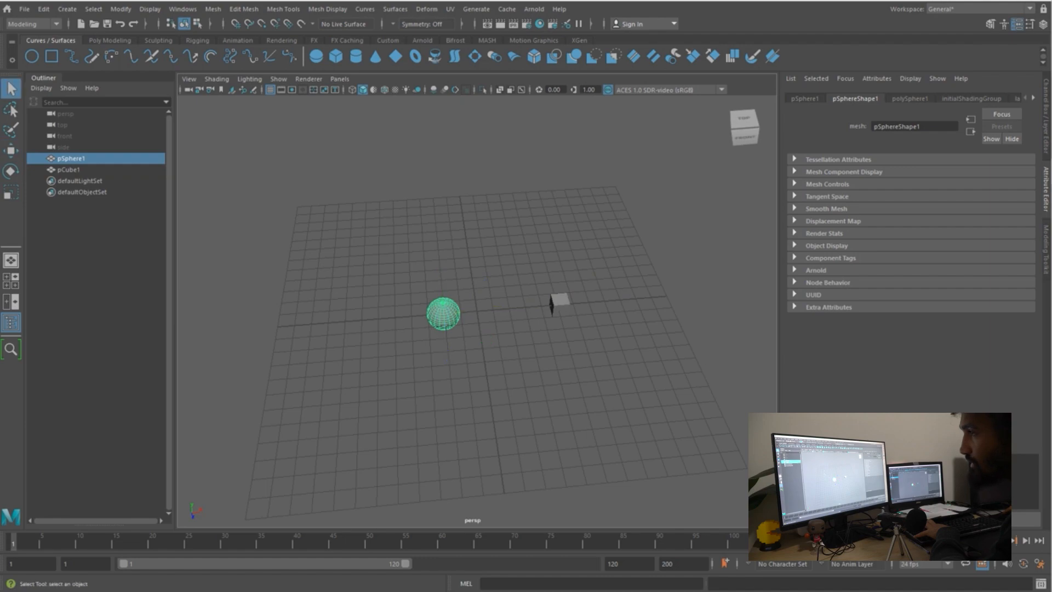
Reposition the sphere along all three axes, to about X -0.4, Y 1.4 and Z 3.4
{"action": "left_click_drag", "start_coordinate": [354, 235], "coordinate": [584, 342]}
{"action": "left_click", "coordinate": [444, 313]}
{"action": "key", "text": "w"}
{"action": "key", "text": "e"}
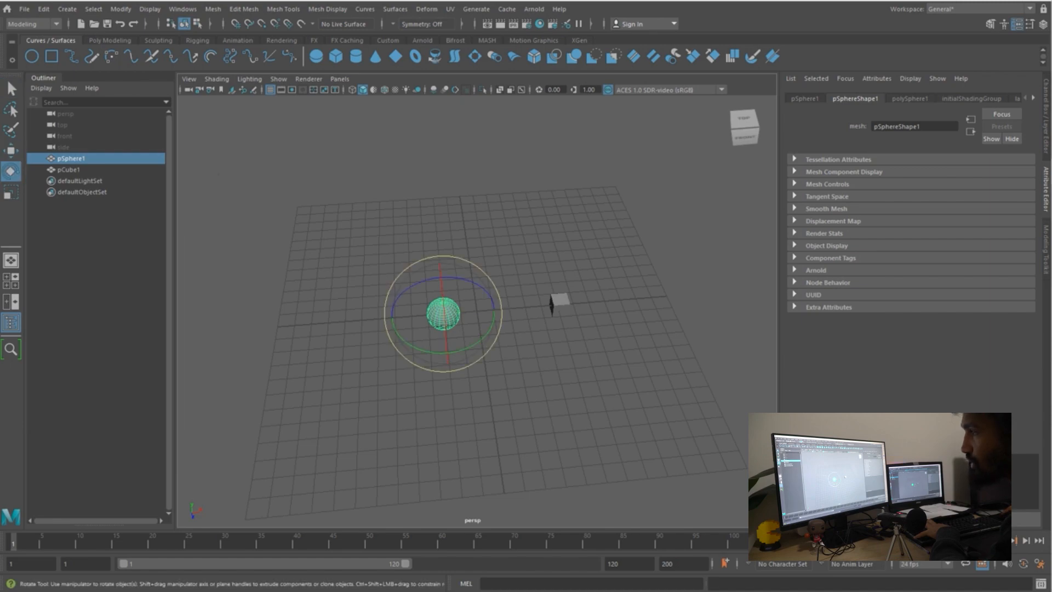
{"action": "key", "text": "w"}
{"action": "left_click_drag", "start_coordinate": [476, 350], "coordinate": [441, 348], "text": "alt"}
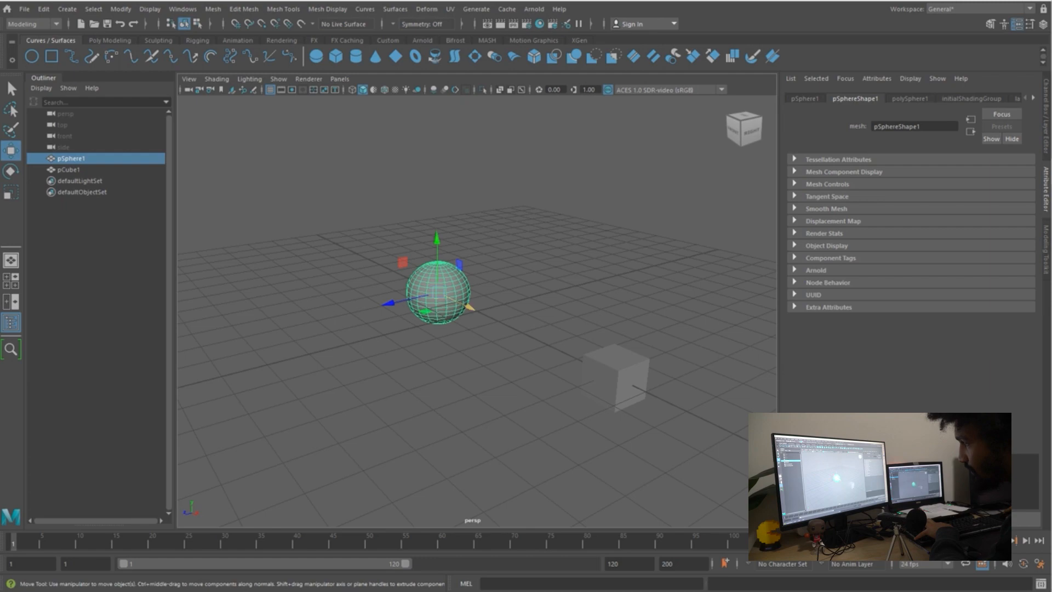
{"action": "left_click_drag", "start_coordinate": [470, 307], "coordinate": [500, 322]}
{"action": "left_click_drag", "start_coordinate": [420, 316], "coordinate": [306, 347]}
{"action": "left_click_drag", "start_coordinate": [359, 281], "coordinate": [355, 228]}
Rotate the sphere around its X, Y and Z axes to about 47, 16.5 and -466 degrees
{"action": "key", "text": "r"}
{"action": "left_click", "coordinate": [438, 246]}
{"action": "left_click", "coordinate": [359, 282]}
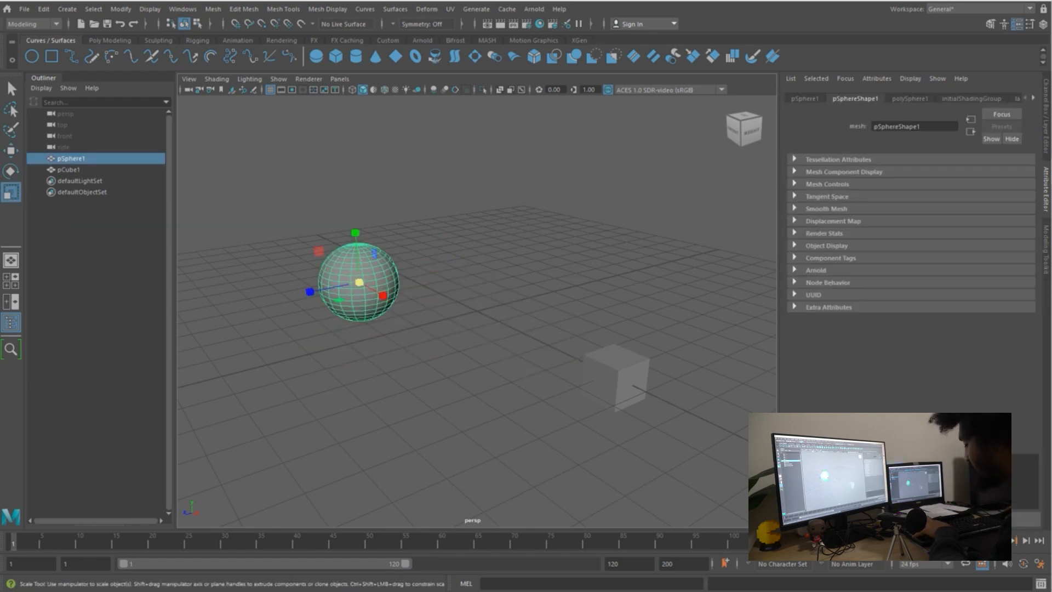
{"action": "key", "text": "e"}
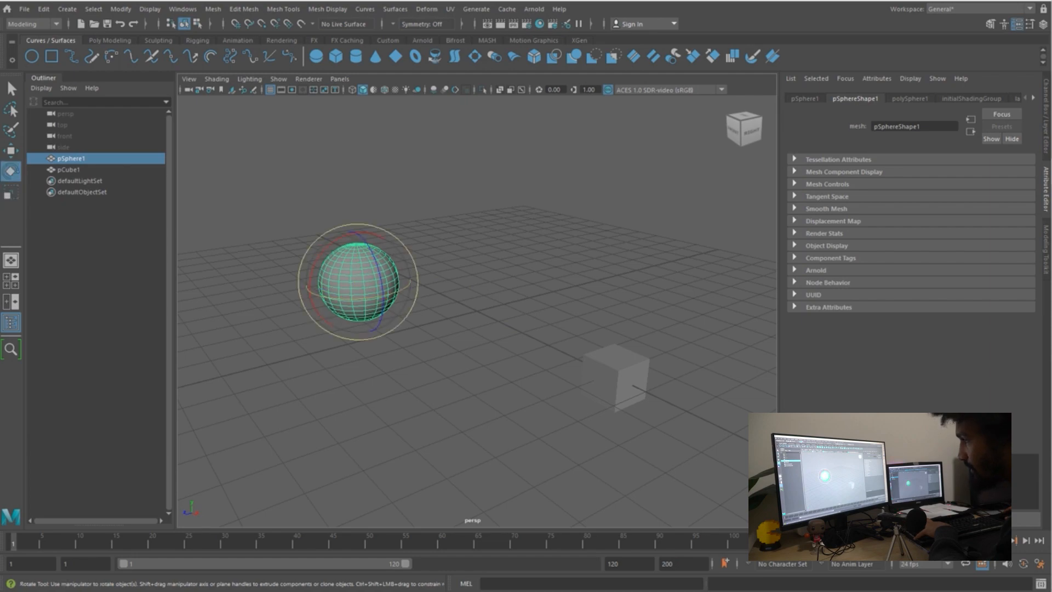
{"action": "left_click_drag", "start_coordinate": [374, 253], "coordinate": [381, 296]}
{"action": "left_click_drag", "start_coordinate": [356, 295], "coordinate": [329, 293]}
{"action": "left_click_drag", "start_coordinate": [404, 260], "coordinate": [397, 313]}
{"action": "left_click_drag", "start_coordinate": [342, 291], "coordinate": [343, 313]}
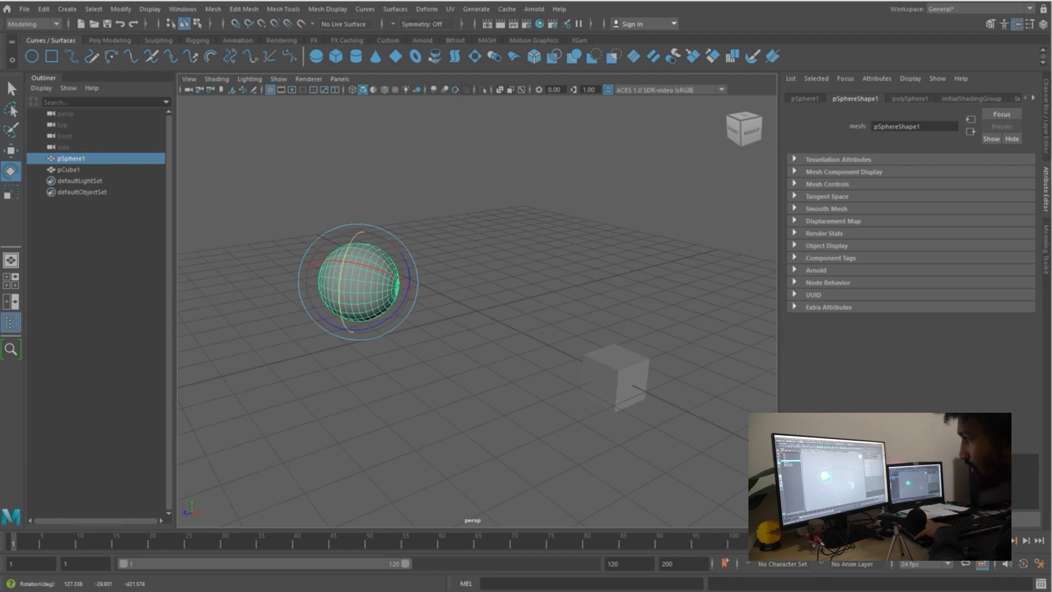
{"action": "left_click_drag", "start_coordinate": [348, 262], "coordinate": [370, 266]}
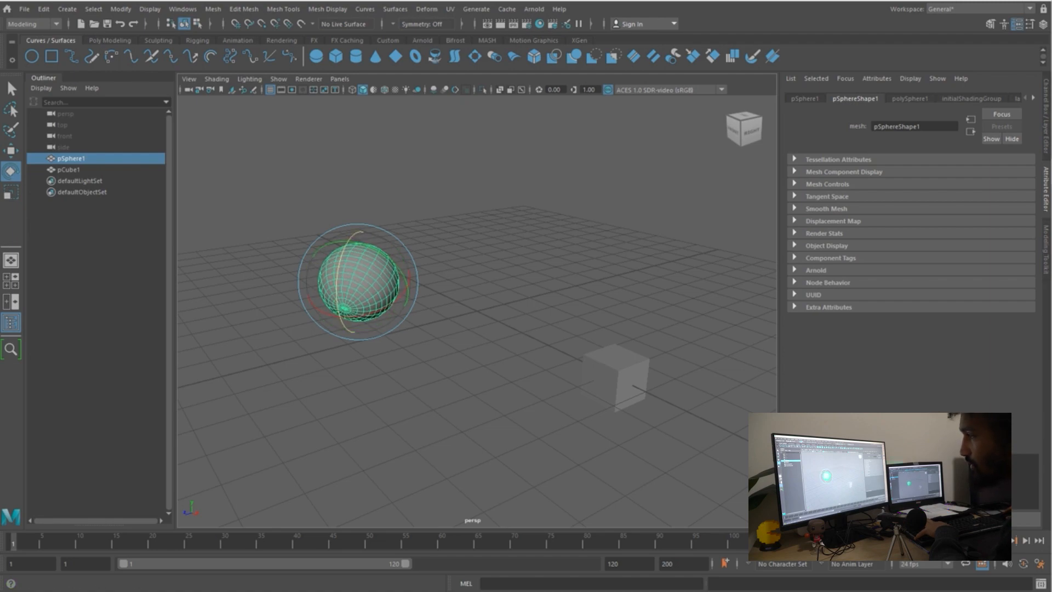
Scale the sphere up uniformly to about 1.78
{"action": "left_click_drag", "start_coordinate": [477, 307], "coordinate": [499, 329], "text": "alt"}
{"action": "key", "text": "r"}
{"action": "scroll", "coordinate": [318, 291], "scroll_direction": "up", "scroll_amount": 4}
{"action": "scroll", "coordinate": [432, 323], "scroll_direction": "up", "scroll_amount": 2}
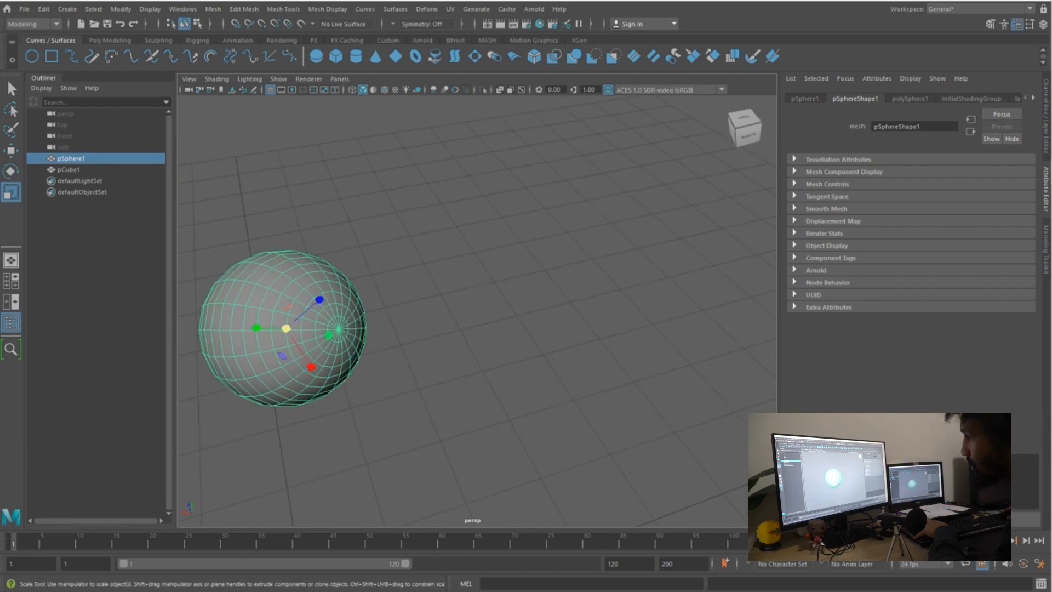
{"action": "middle_click_drag", "start_coordinate": [498, 329], "coordinate": [652, 304], "text": "alt"}
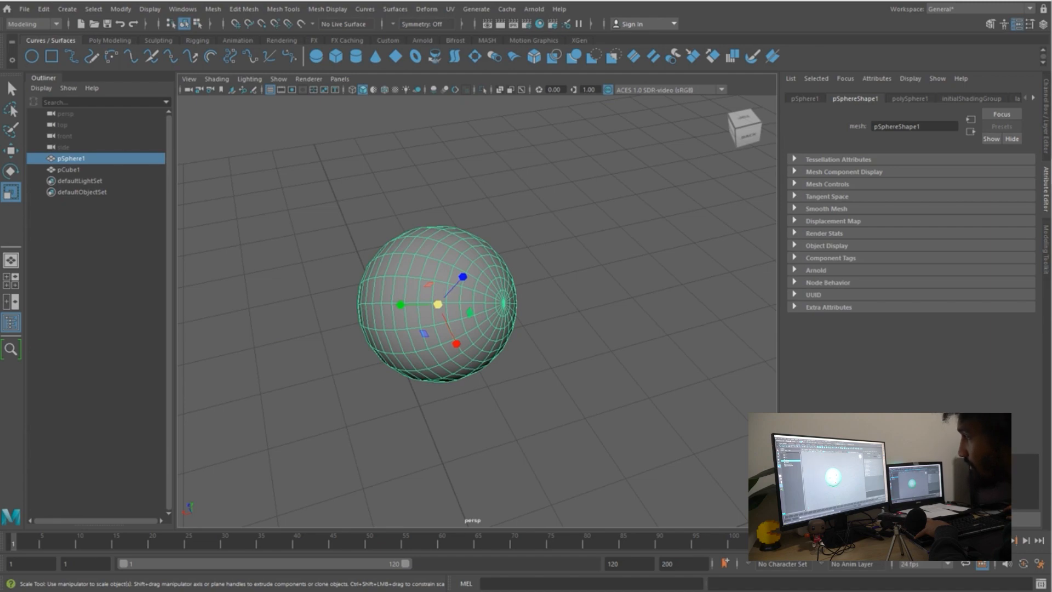
{"action": "left_click_drag", "start_coordinate": [465, 328], "coordinate": [219, 353], "text": "alt"}
{"action": "scroll", "coordinate": [318, 299], "scroll_direction": "down", "scroll_amount": 6}
{"action": "scroll", "coordinate": [197, 263], "scroll_direction": "up", "scroll_amount": 6}
{"action": "scroll", "coordinate": [219, 353], "scroll_direction": "down", "scroll_amount": 1}
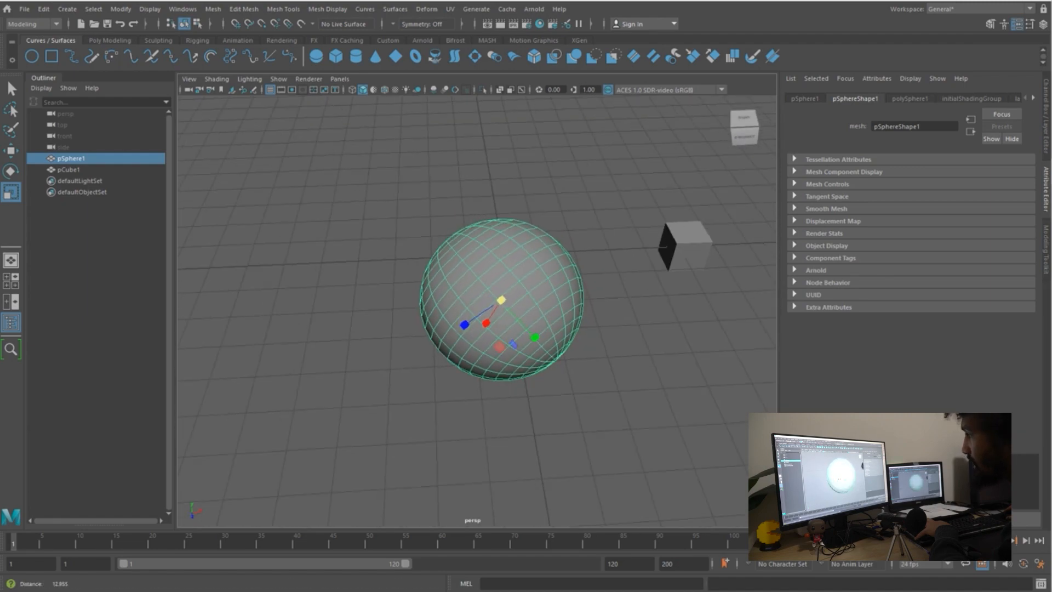
{"action": "scroll", "coordinate": [521, 290], "scroll_direction": "up", "scroll_amount": 3}
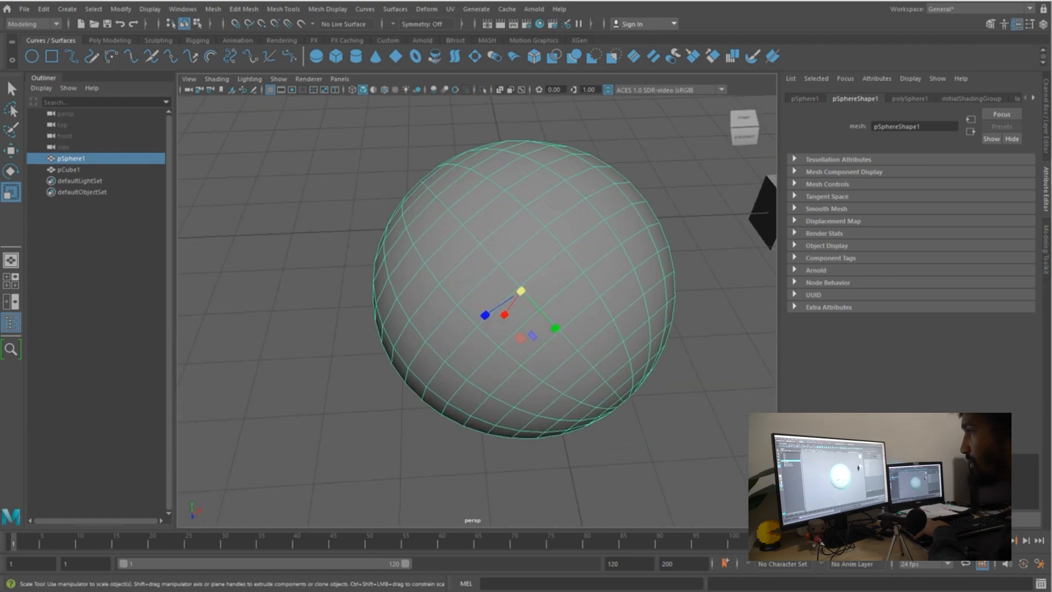
{"action": "scroll", "coordinate": [520, 290], "scroll_direction": "down", "scroll_amount": 3}
{"action": "left_click_drag", "start_coordinate": [520, 291], "coordinate": [580, 329], "text": "alt"}
{"action": "right_click_drag", "start_coordinate": [580, 329], "coordinate": [548, 329], "text": "alt"}
{"action": "left_click_drag", "start_coordinate": [548, 329], "coordinate": [405, 351], "text": "alt"}
Select both the sphere and the cube and group them
{"action": "left_click", "coordinate": [43, 8]}
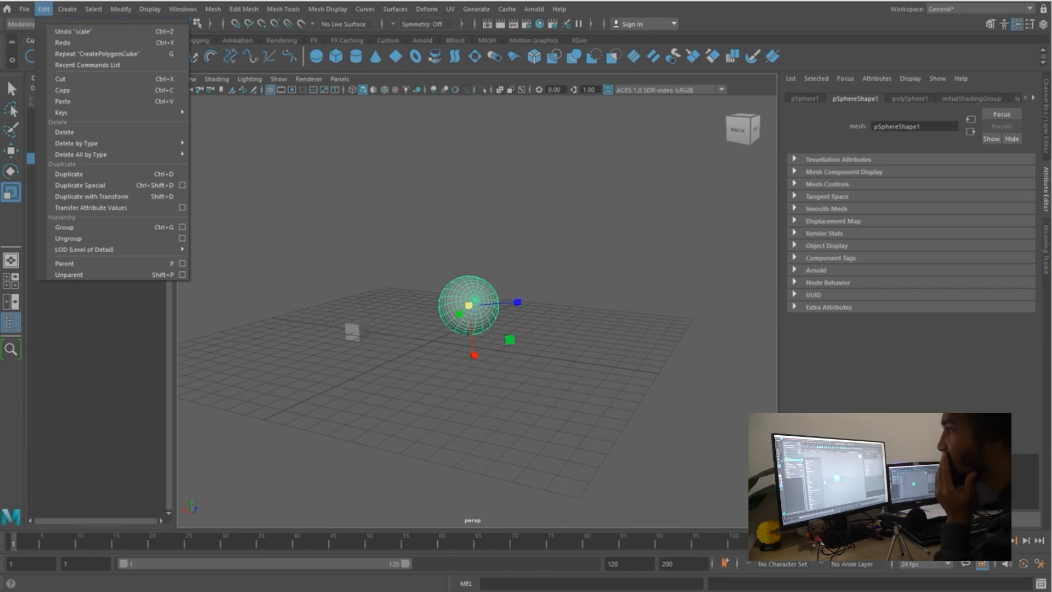
{"action": "mouse_move", "coordinate": [82, 143]}
{"action": "left_click", "coordinate": [110, 329]}
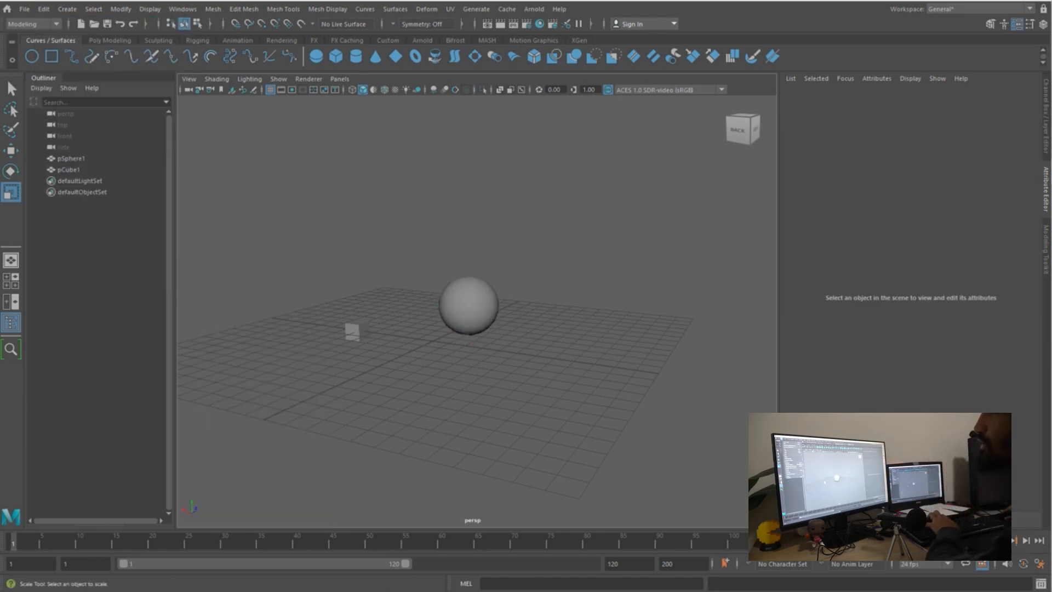
{"action": "left_click", "coordinate": [44, 9]}
{"action": "key", "text": "Escape"}
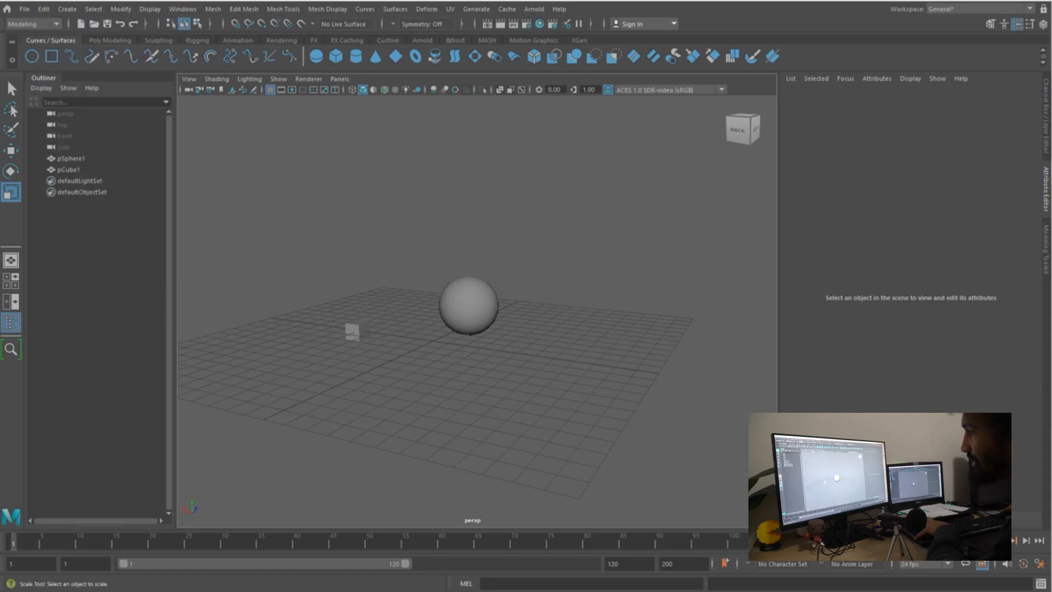
{"action": "key", "text": "q"}
{"action": "left_click_drag", "start_coordinate": [336, 239], "coordinate": [616, 444]}
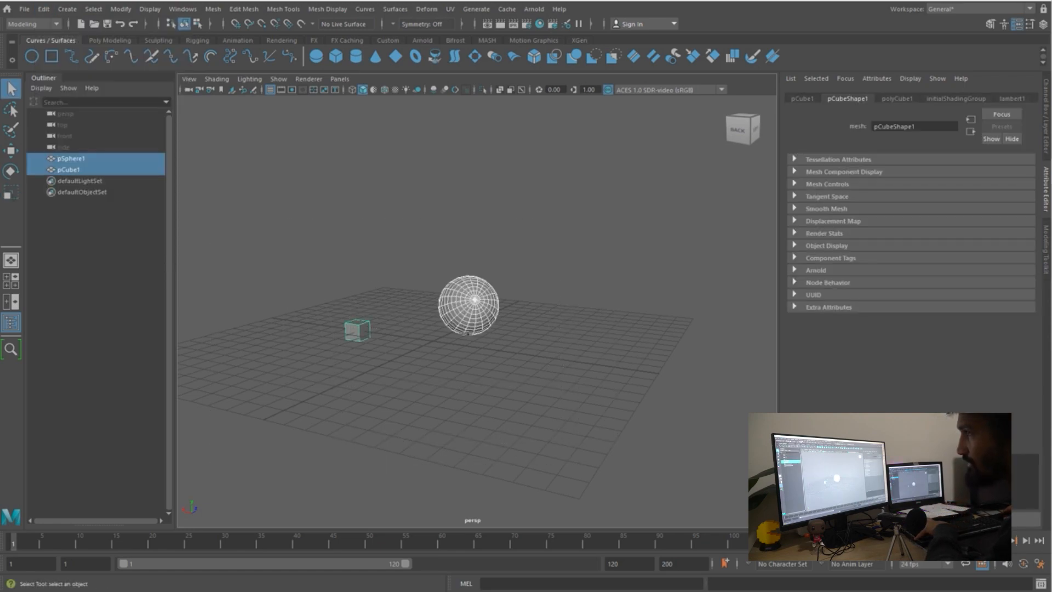
{"action": "left_click_drag", "start_coordinate": [260, 233], "coordinate": [599, 436]}
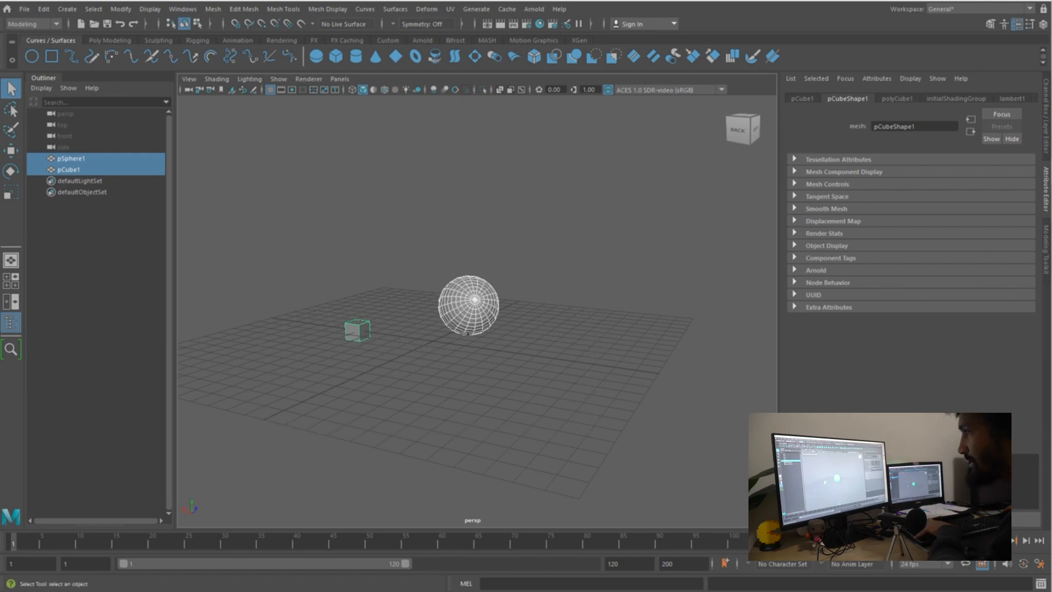
{"action": "key", "text": "ctrl+g"}
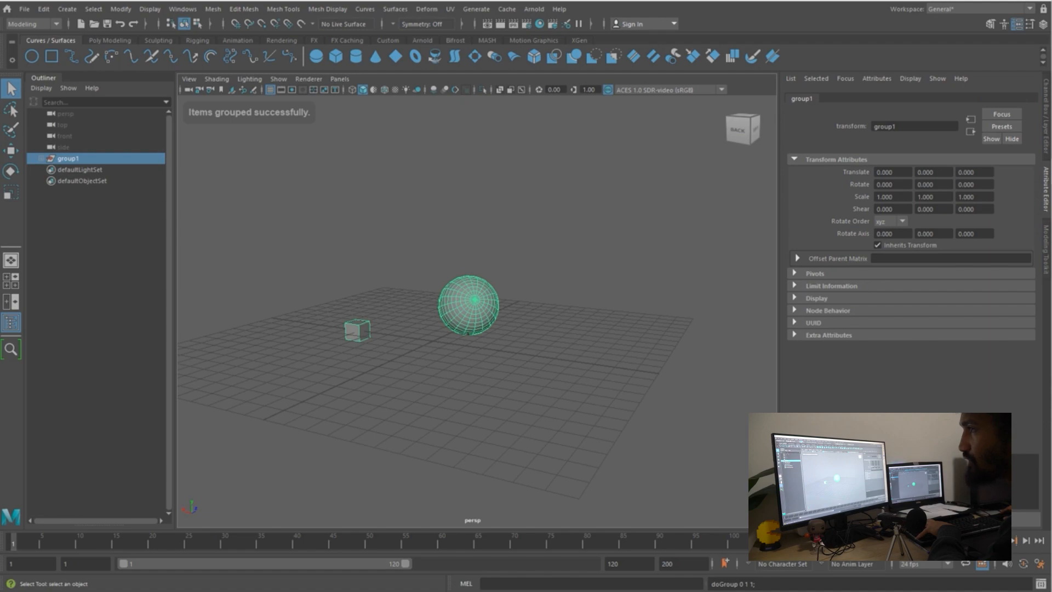
Hide and reshow the Outliner, with the new group expanded to list its sphere and cube
{"action": "left_click", "coordinate": [11, 322]}
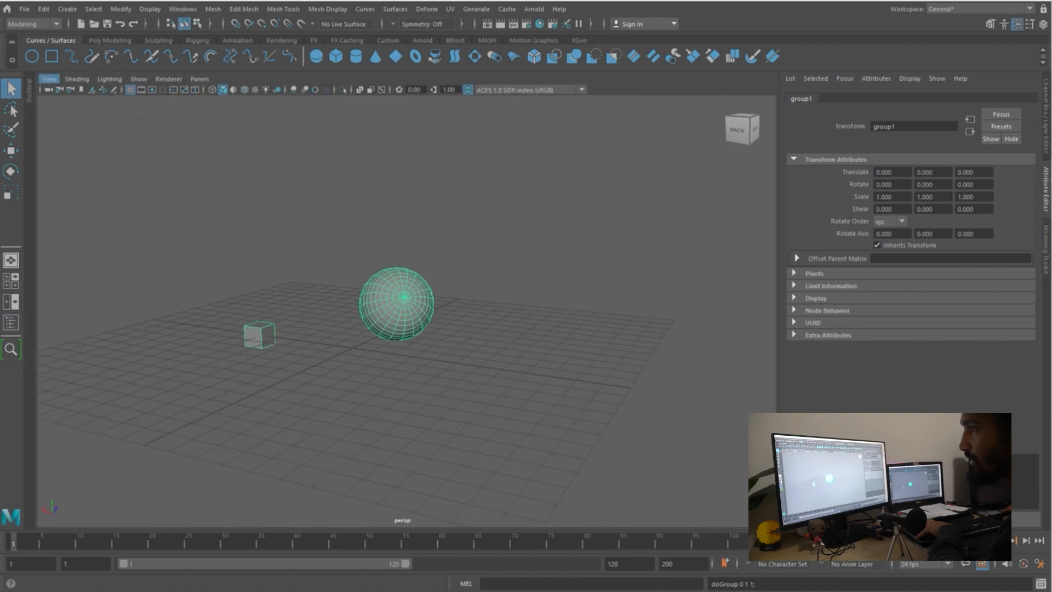
{"action": "left_click", "coordinate": [11, 322]}
{"action": "left_click", "coordinate": [150, 9]}
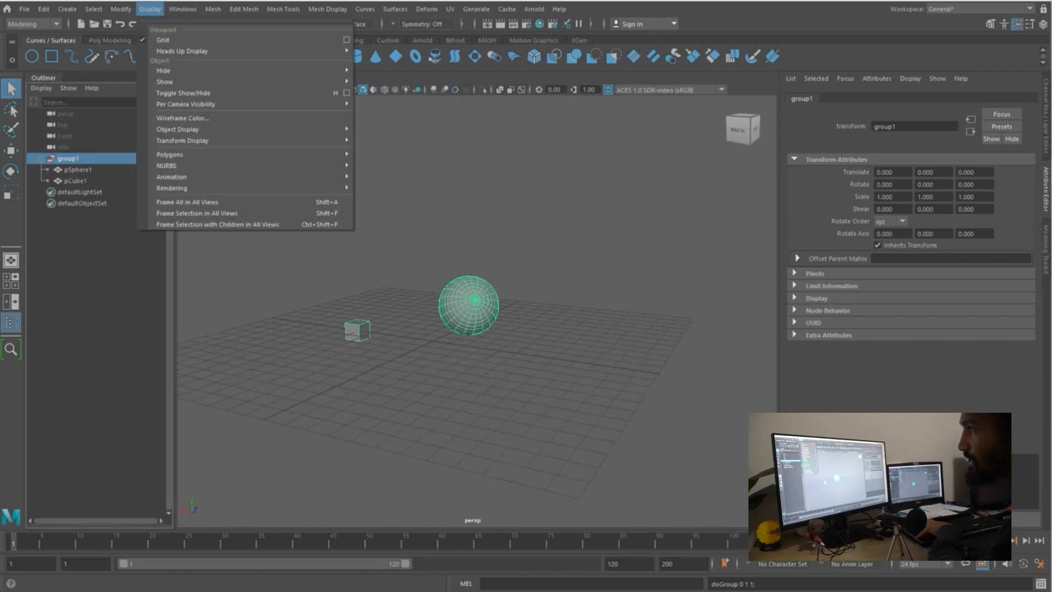
{"action": "mouse_move", "coordinate": [182, 9]}
{"action": "left_click", "coordinate": [198, 146]}
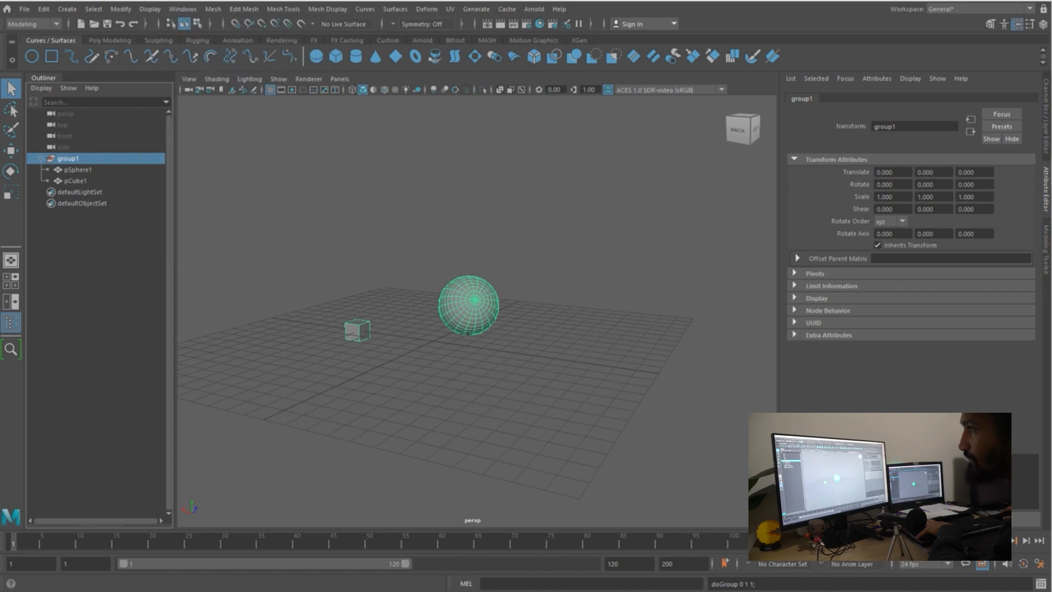
Close the Outliner and reopen it with the sphere and cube selected in the viewport
{"action": "left_click", "coordinate": [11, 322]}
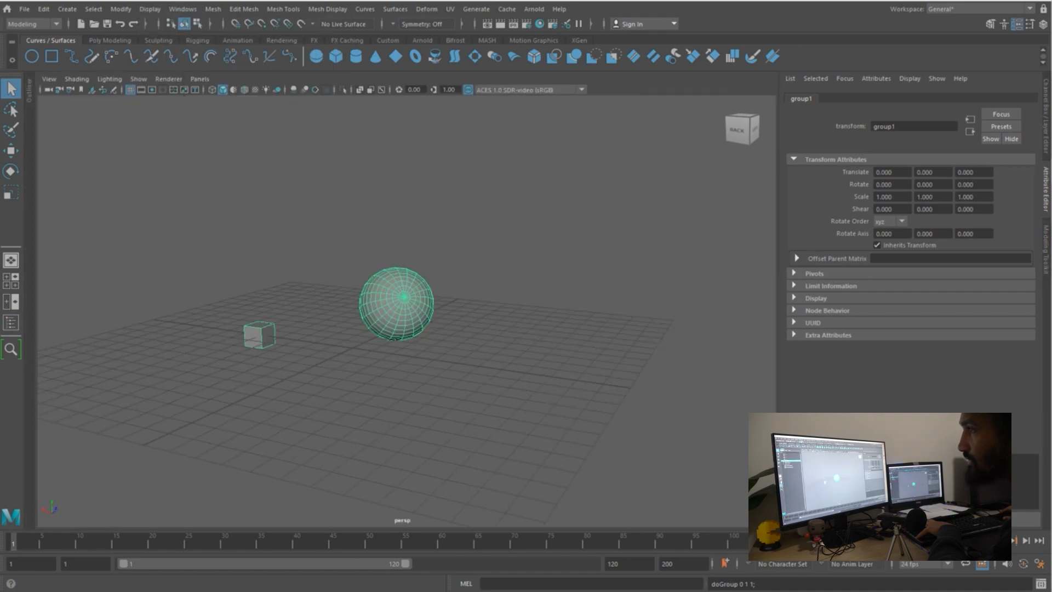
{"action": "left_click", "coordinate": [11, 322]}
{"action": "right_click", "coordinate": [47, 78]}
{"action": "left_click", "coordinate": [72, 124]}
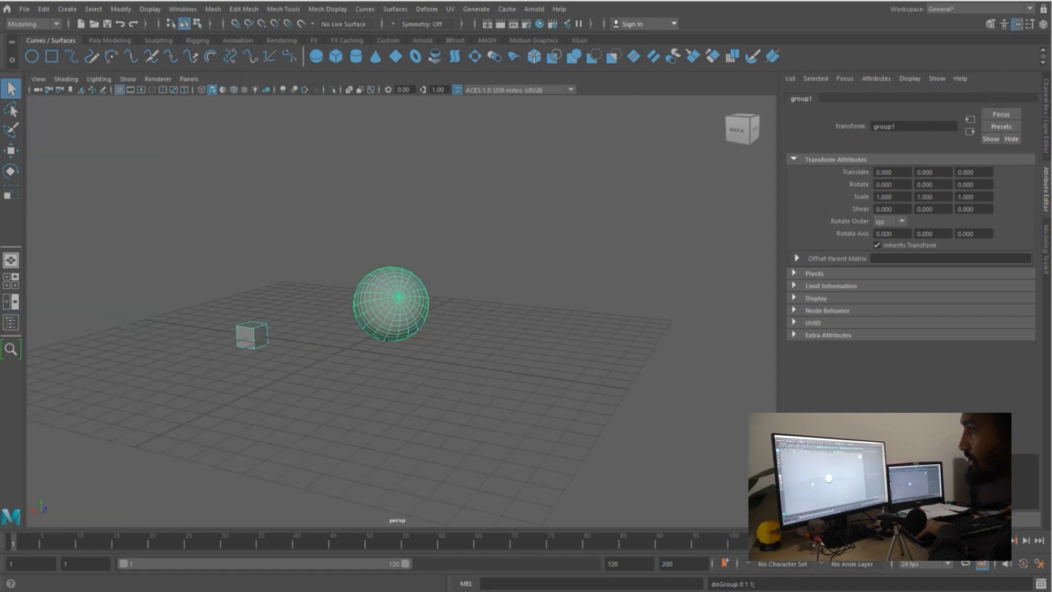
{"action": "left_click", "coordinate": [158, 197]}
{"action": "left_click_drag", "start_coordinate": [228, 198], "coordinate": [438, 351]}
{"action": "left_click", "coordinate": [183, 9]}
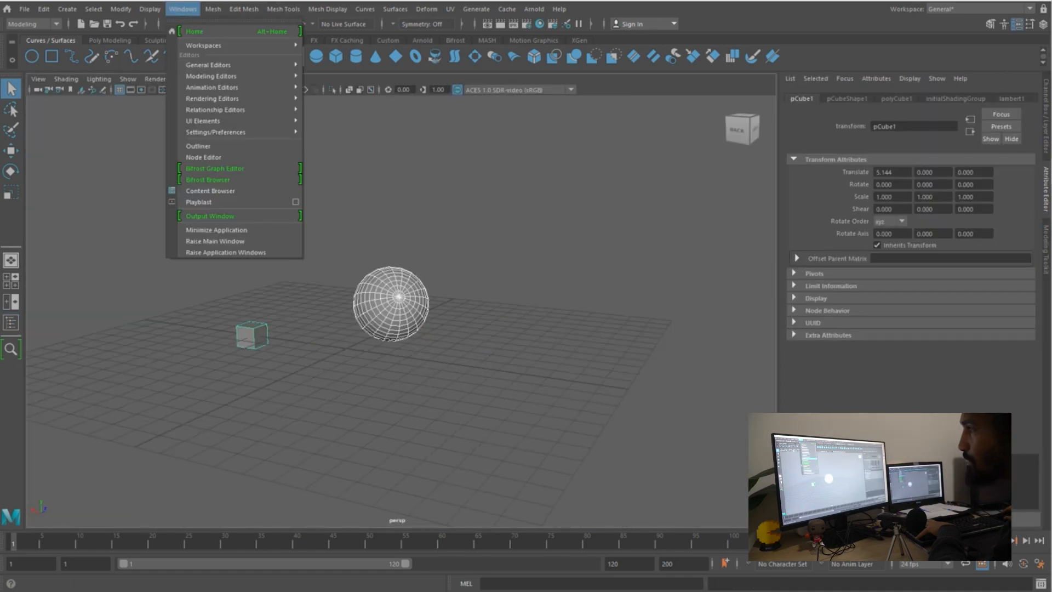
{"action": "left_click", "coordinate": [198, 145]}
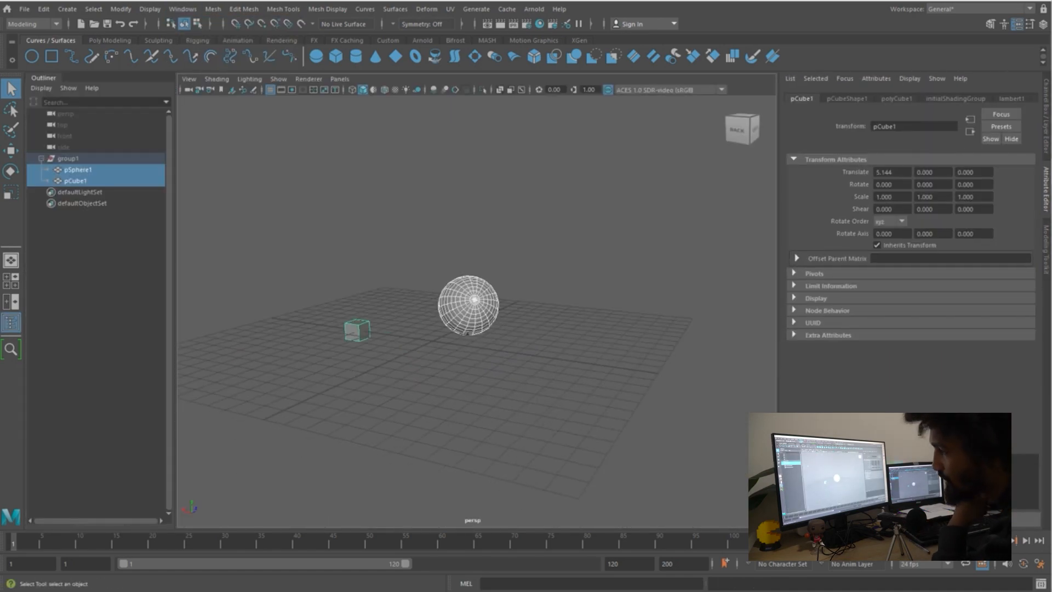
Select the cube and the sphere in turn in the Outliner, ending with nothing selected
{"action": "left_click", "coordinate": [76, 181]}
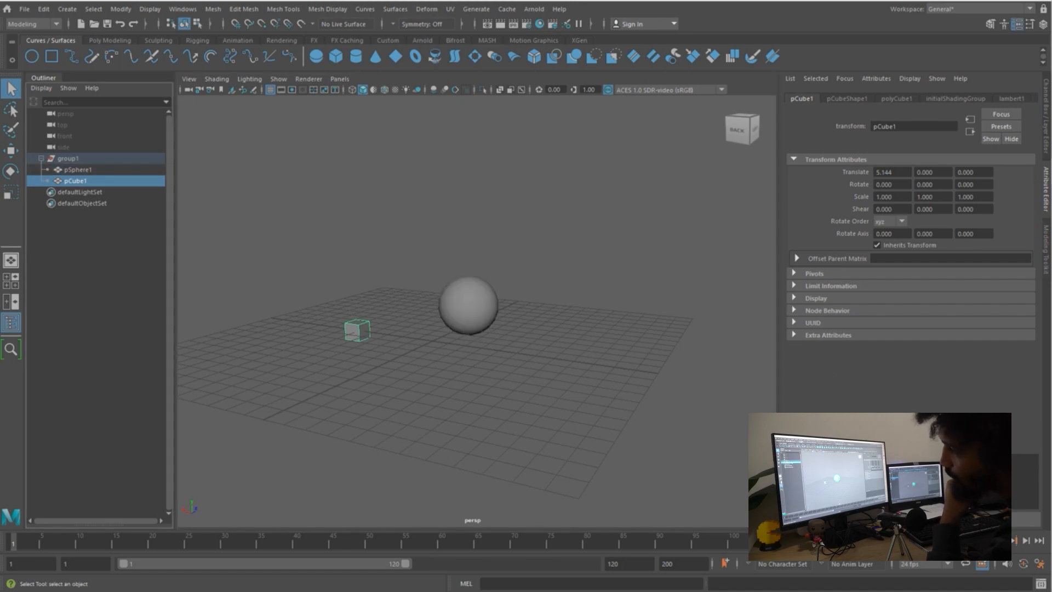
{"action": "left_click", "coordinate": [77, 169]}
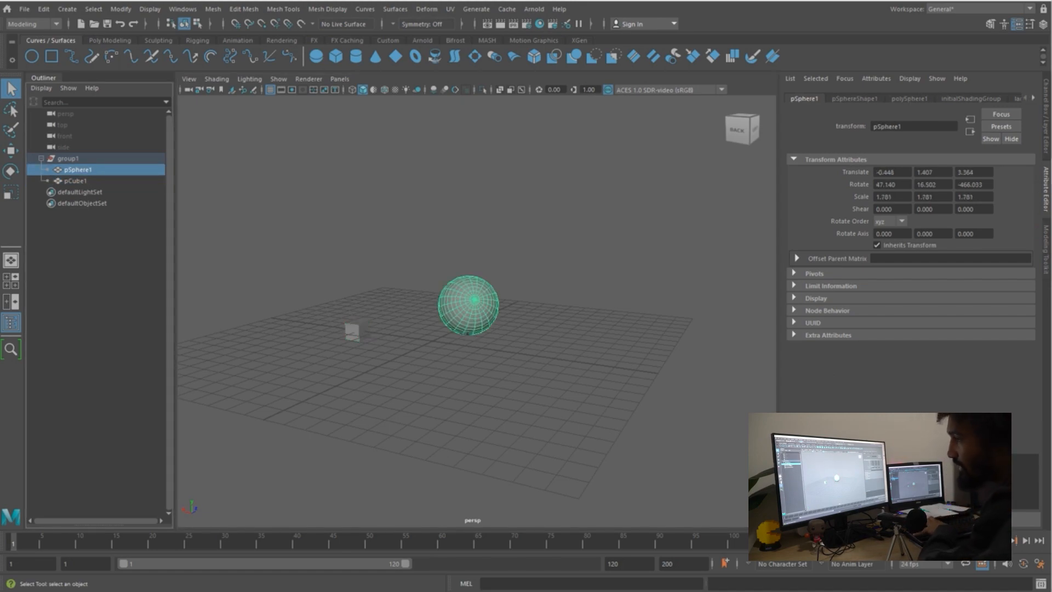
{"action": "left_click", "coordinate": [75, 181]}
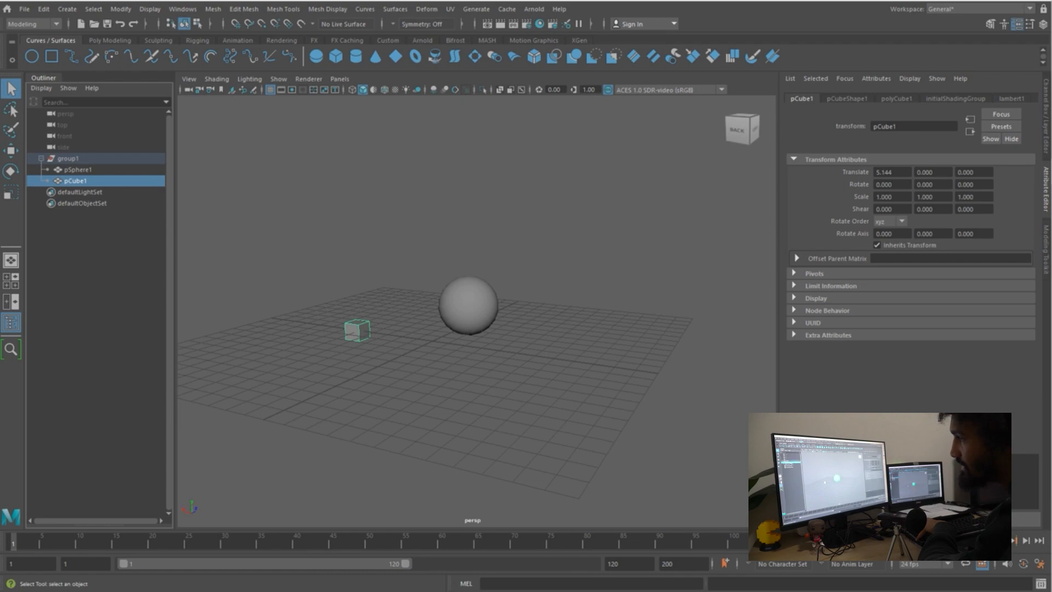
{"action": "left_click", "coordinate": [307, 230]}
{"action": "left_click", "coordinate": [77, 169]}
{"action": "left_click", "coordinate": [306, 230]}
{"action": "scroll", "coordinate": [476, 311], "scroll_direction": "up", "scroll_amount": 3}
{"action": "left_click_drag", "start_coordinate": [417, 274], "coordinate": [477, 290], "text": "alt"}
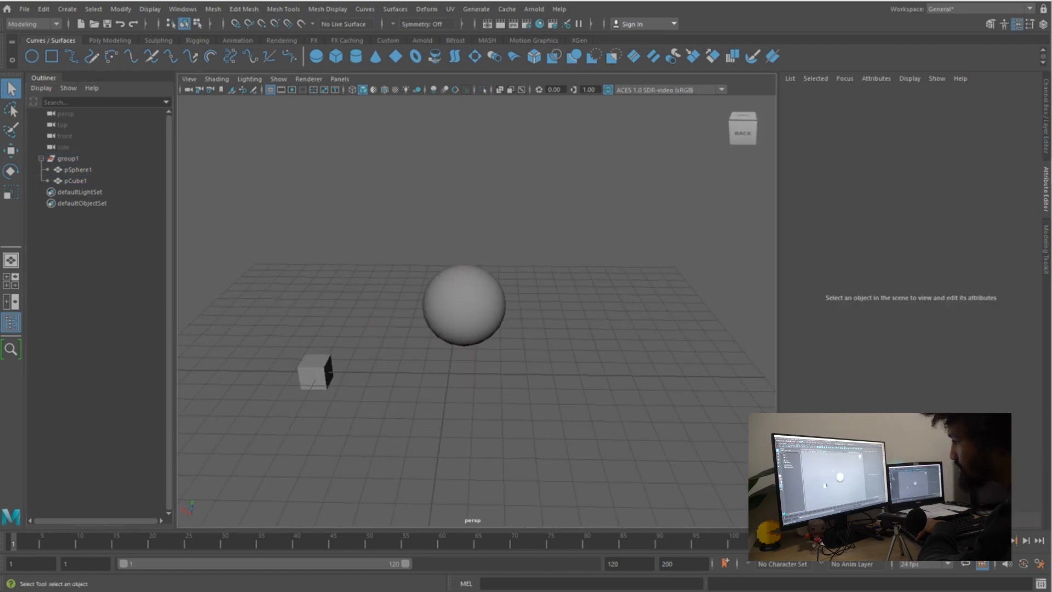
{"action": "middle_click_drag", "start_coordinate": [465, 295], "coordinate": [505, 295], "text": "alt"}
{"action": "left_click_drag", "start_coordinate": [505, 296], "coordinate": [506, 318], "text": "alt"}
Show all items in the Outliner and review its display filters, including the object types and Show Selected Type(s)
{"action": "left_click", "coordinate": [75, 181]}
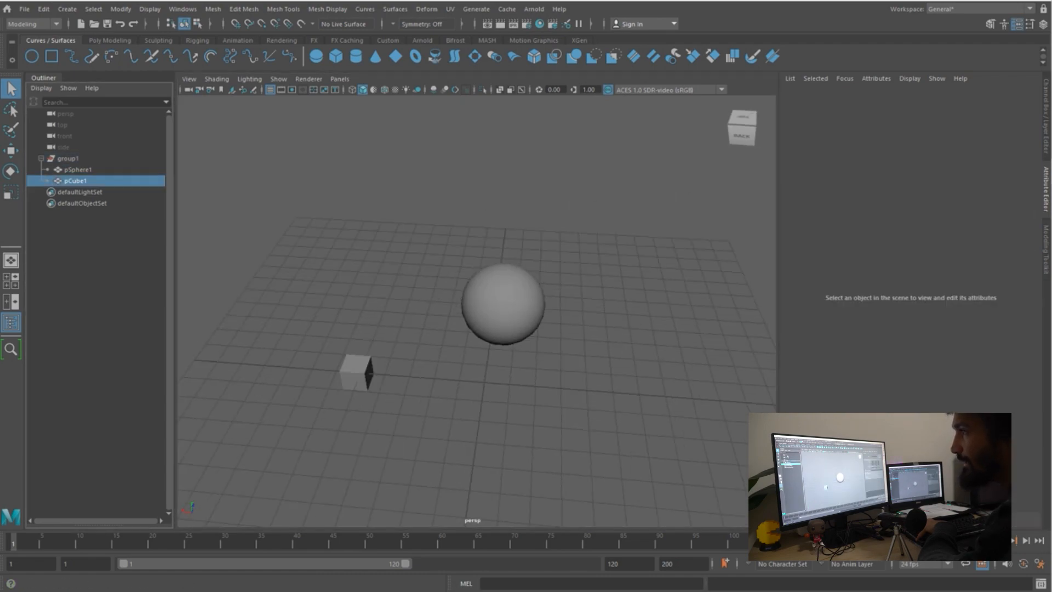
{"action": "left_click", "coordinate": [69, 88]}
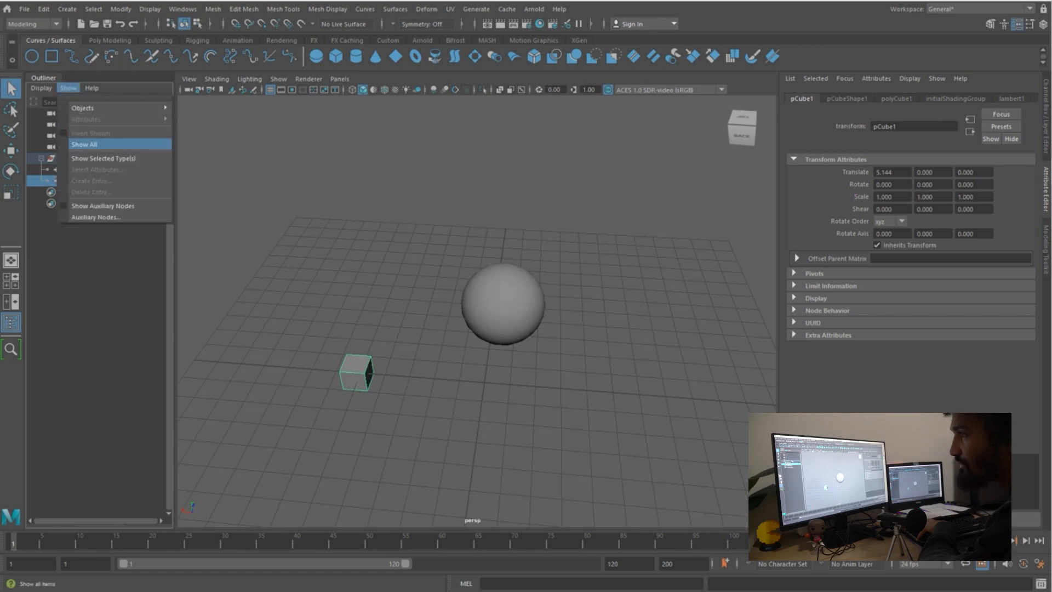
{"action": "left_click", "coordinate": [84, 144]}
{"action": "left_click", "coordinate": [68, 87]}
{"action": "mouse_move", "coordinate": [84, 109]}
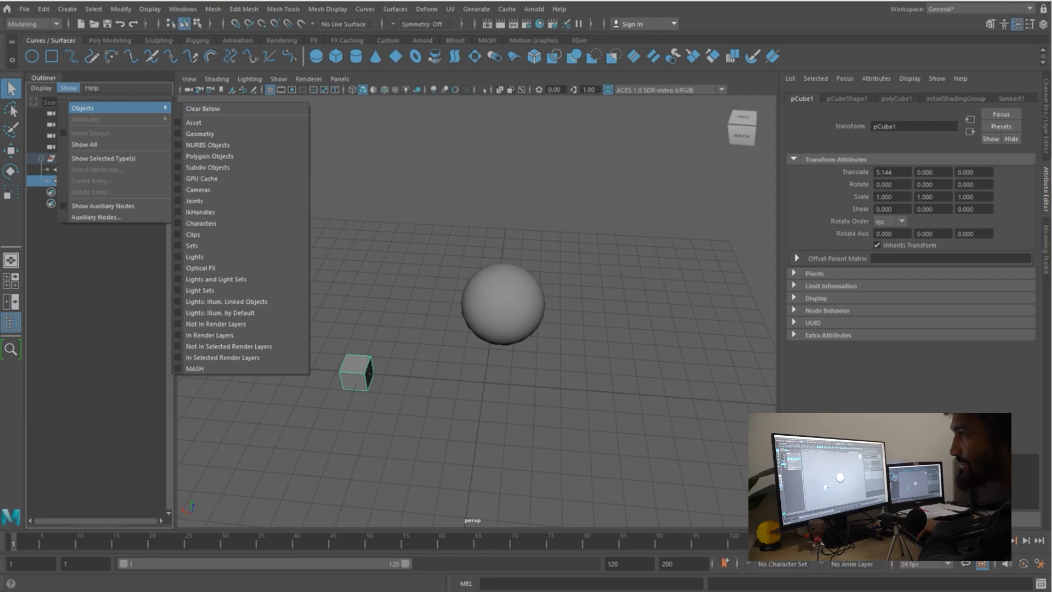
{"action": "left_click", "coordinate": [103, 158]}
{"action": "left_click", "coordinate": [98, 328]}
{"action": "left_click", "coordinate": [68, 88]}
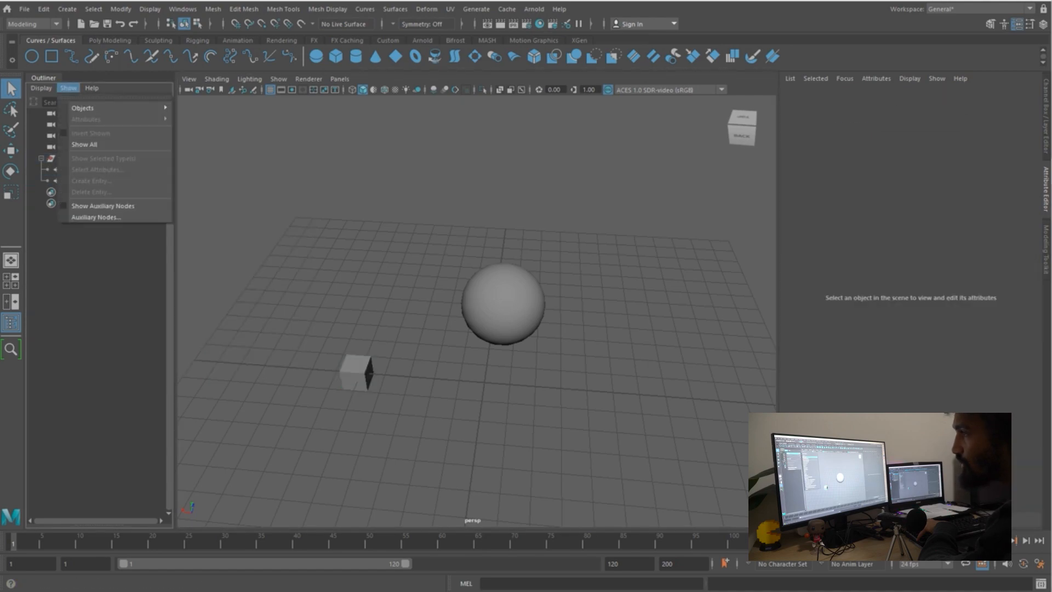
{"action": "mouse_move", "coordinate": [82, 108]}
{"action": "left_click", "coordinate": [189, 107]}
Select the cube and the sphere in turn in the viewport to see their matching entries in the Outliner
{"action": "left_click_drag", "start_coordinate": [493, 329], "coordinate": [416, 345], "text": "alt"}
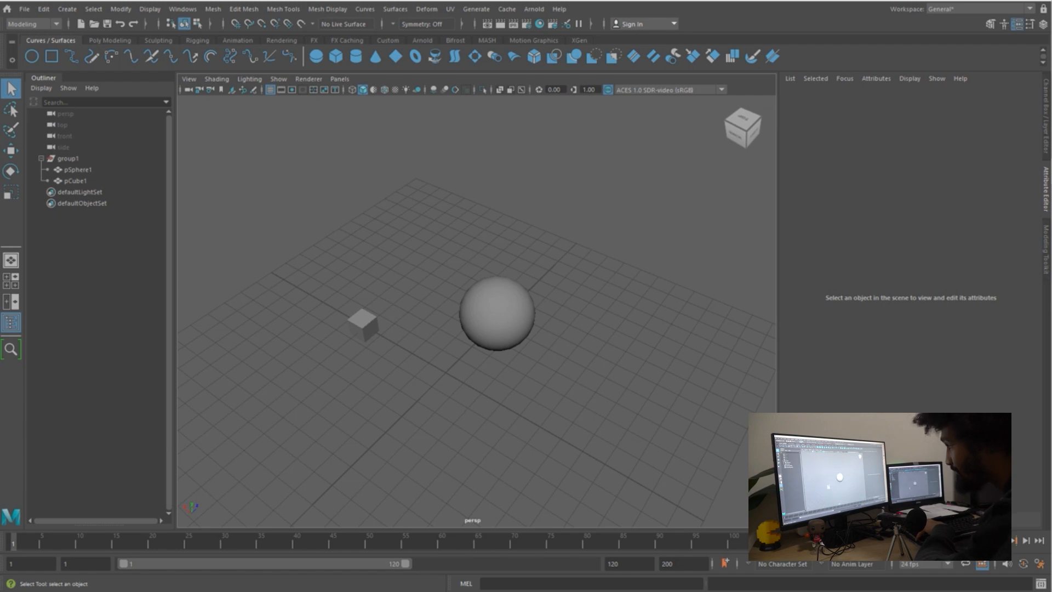
{"action": "left_click_drag", "start_coordinate": [482, 329], "coordinate": [438, 312], "text": "alt"}
{"action": "left_click", "coordinate": [383, 371]}
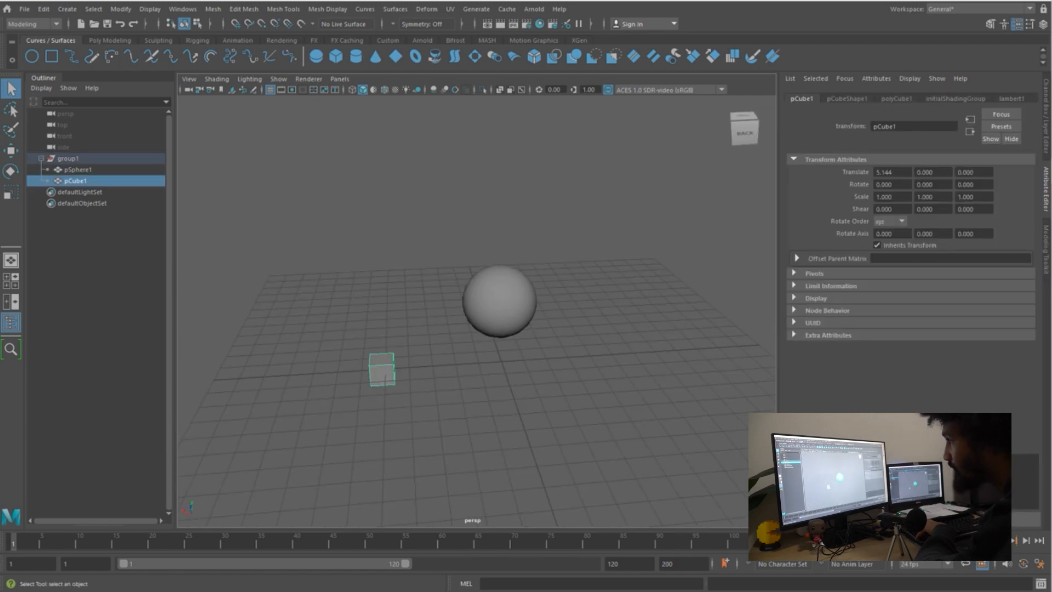
{"action": "left_click", "coordinate": [500, 301]}
{"action": "left_click_drag", "start_coordinate": [500, 300], "coordinate": [476, 312], "text": "alt"}
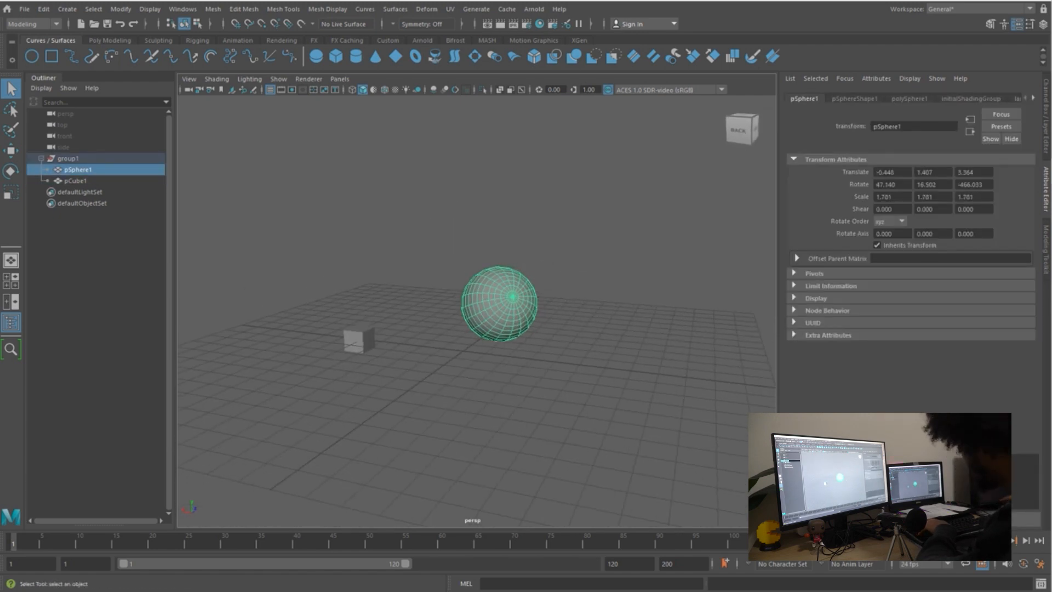
Rename the group holding the sphere and cube to group_object in the Outliner
{"action": "double_click", "coordinate": [70, 158]}
{"action": "type", "text": "group"}
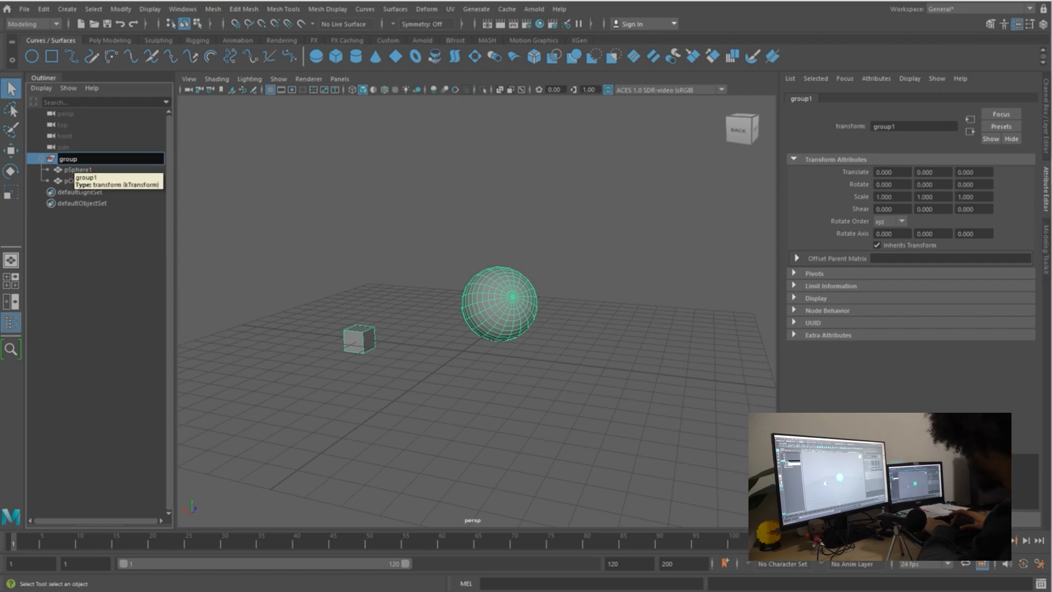
{"action": "type", "text": "_obje"}
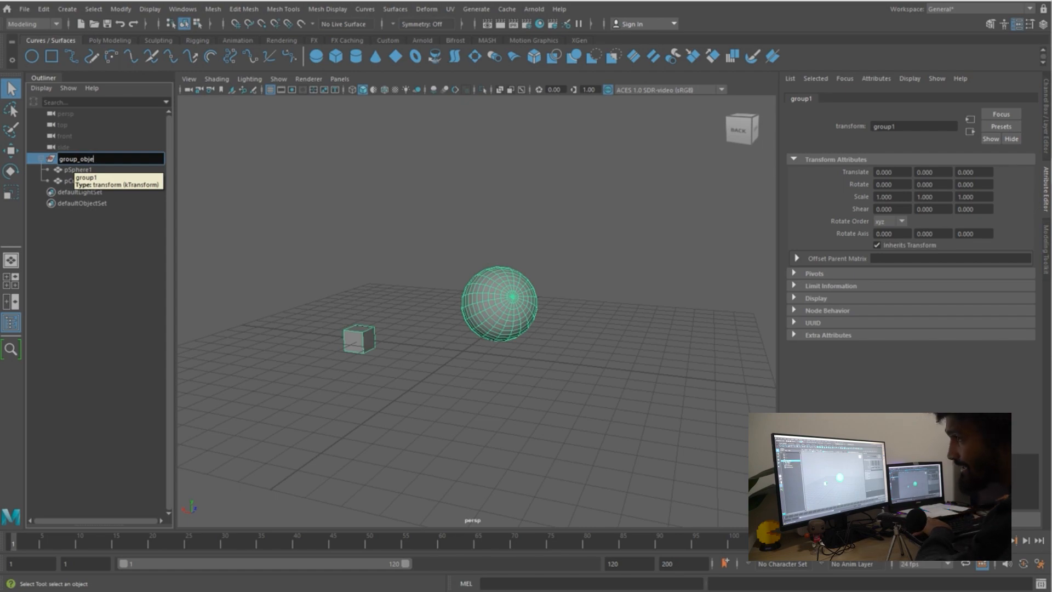
{"action": "type", "text": "ct"}
{"action": "key", "text": "Return"}
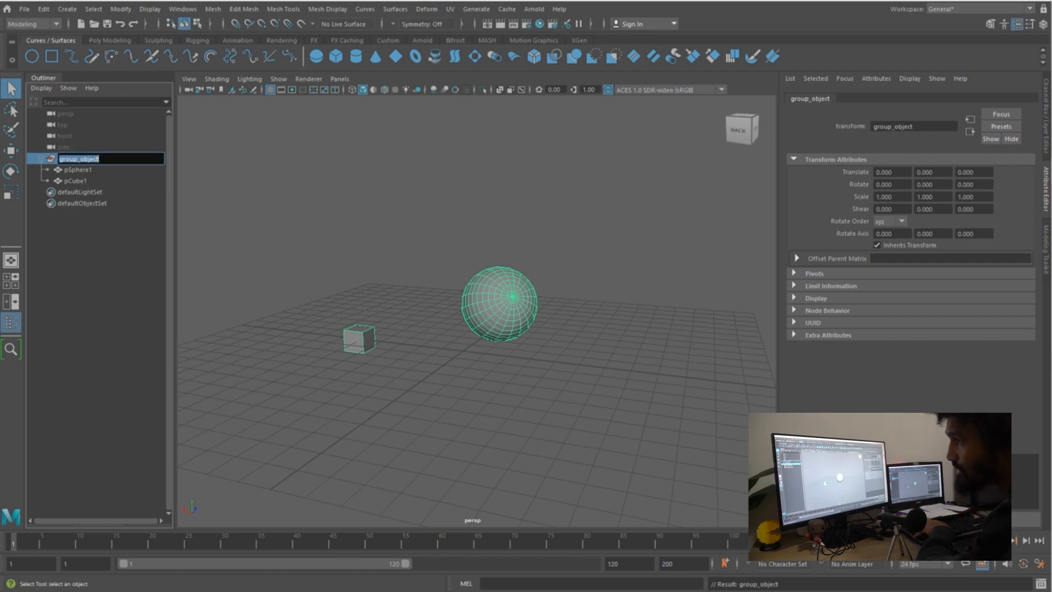
Rename the sphere to Planet in the Outliner
{"action": "double_click", "coordinate": [80, 170]}
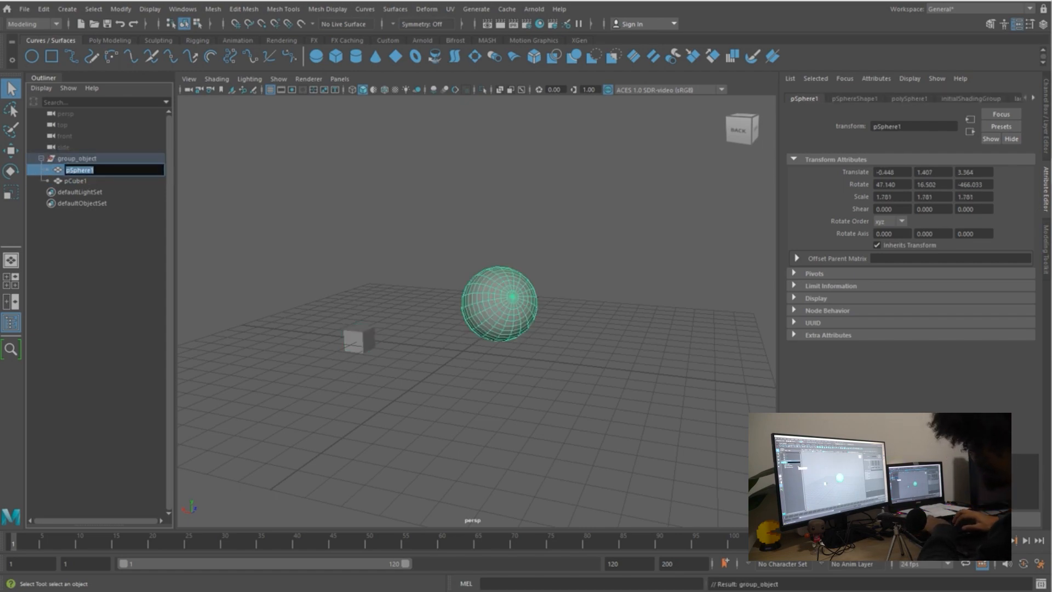
{"action": "type", "text": "planet"}
{"action": "key", "text": "Return"}
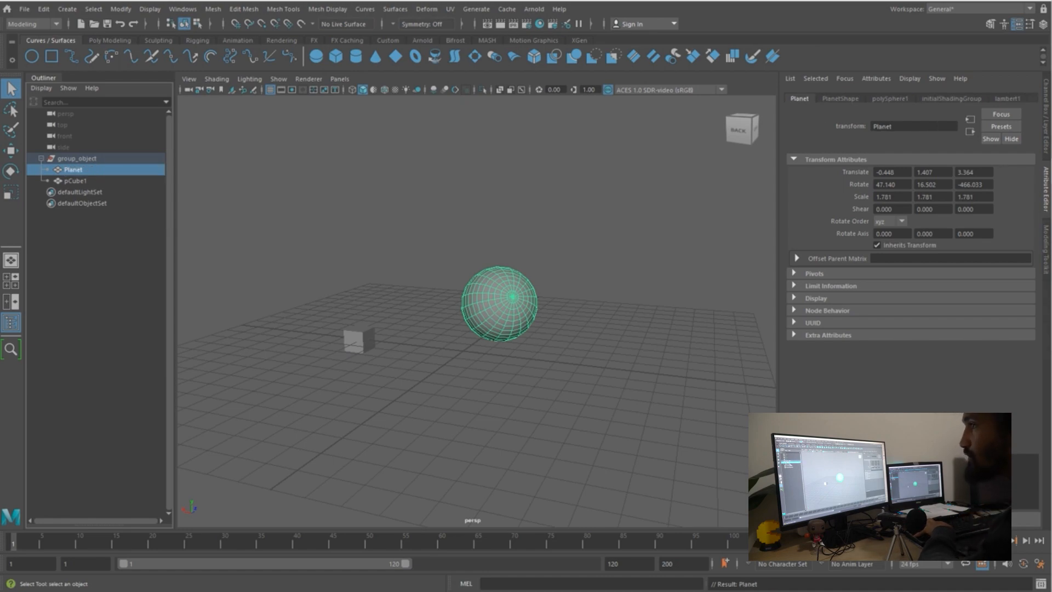
Rename the cube to Satellite in the Outliner, correcting the capitalisation of its second letter
{"action": "double_click", "coordinate": [77, 181]}
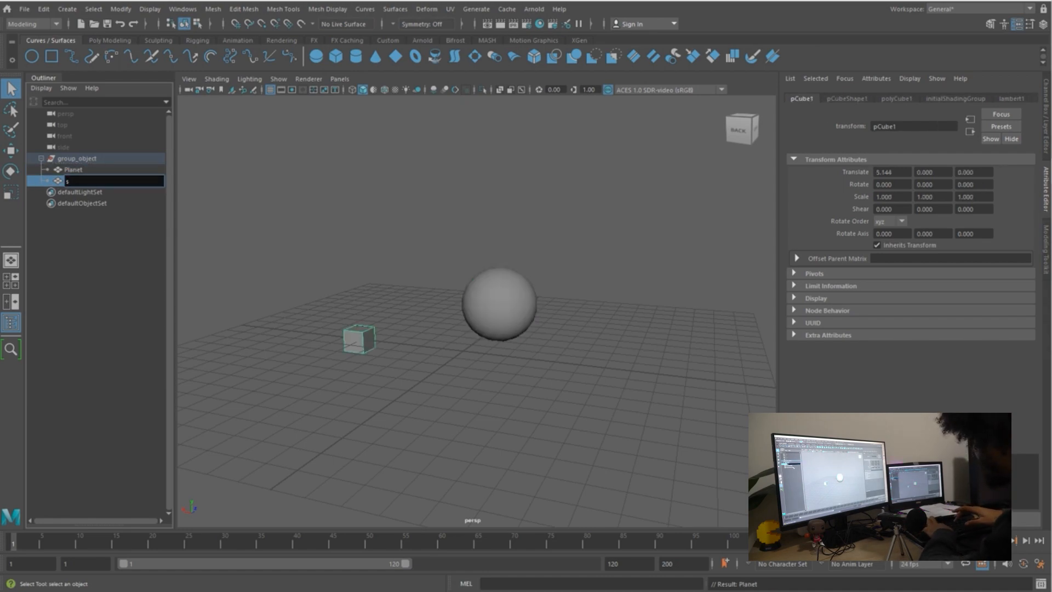
{"action": "type", "text": "SAtellite"}
{"action": "key", "text": "Return"}
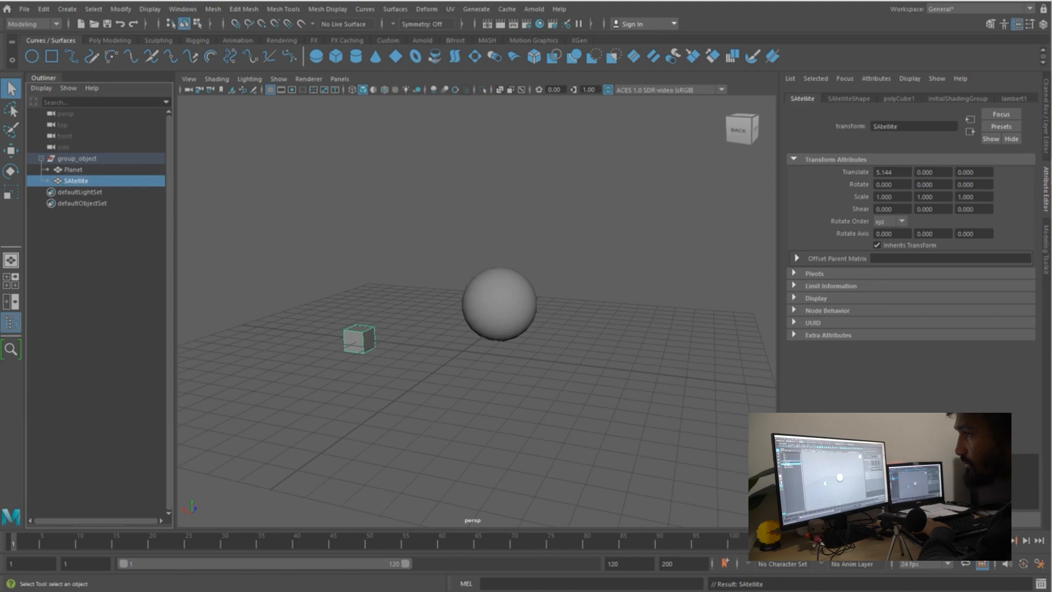
{"action": "double_click", "coordinate": [66, 180]}
{"action": "left_click", "coordinate": [66, 181]}
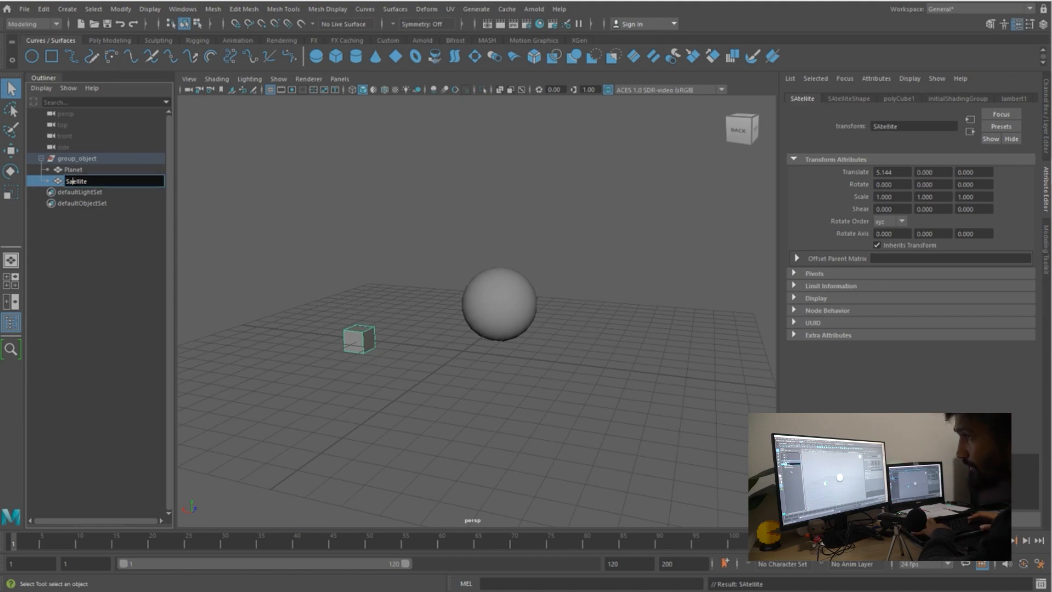
{"action": "type", "text": "at"}
{"action": "key", "text": "Return"}
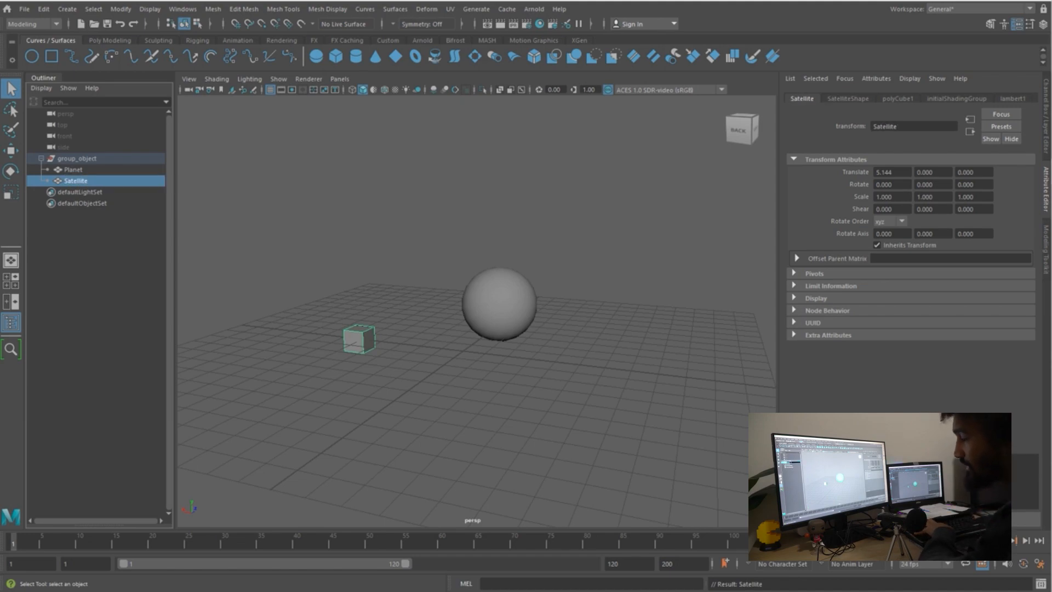
Add the suffix _mod to the sphere's name so it reads Planet_mod
{"action": "double_click", "coordinate": [73, 170]}
{"action": "left_click", "coordinate": [86, 169]}
{"action": "type", "text": "_m"}
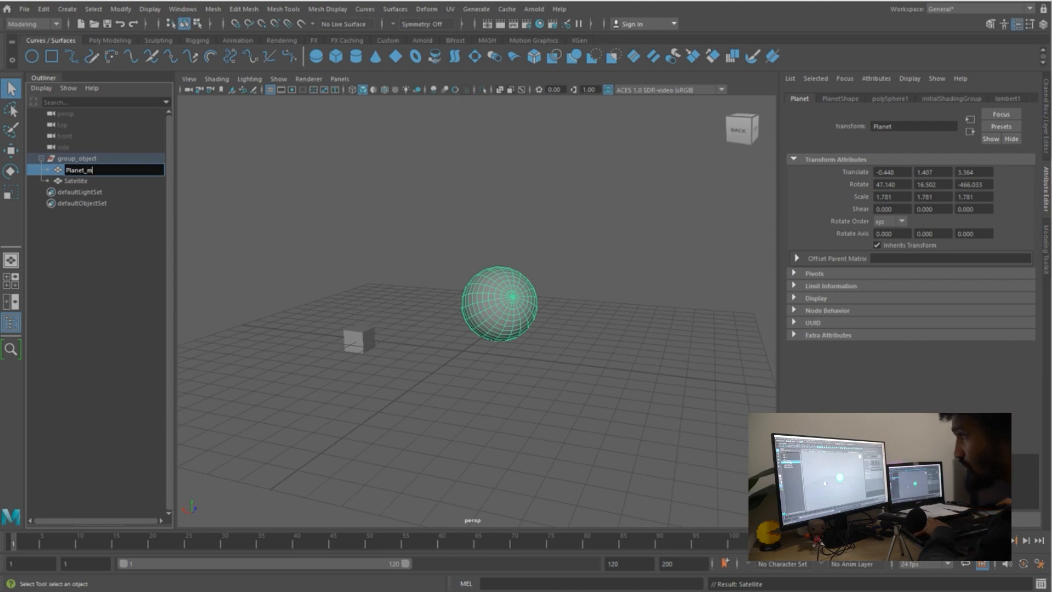
{"action": "type", "text": "od"}
{"action": "key", "text": "Return"}
Extend the cube's name to Satellite_charater in the Outliner and clear the selection
{"action": "left_click", "coordinate": [75, 181]}
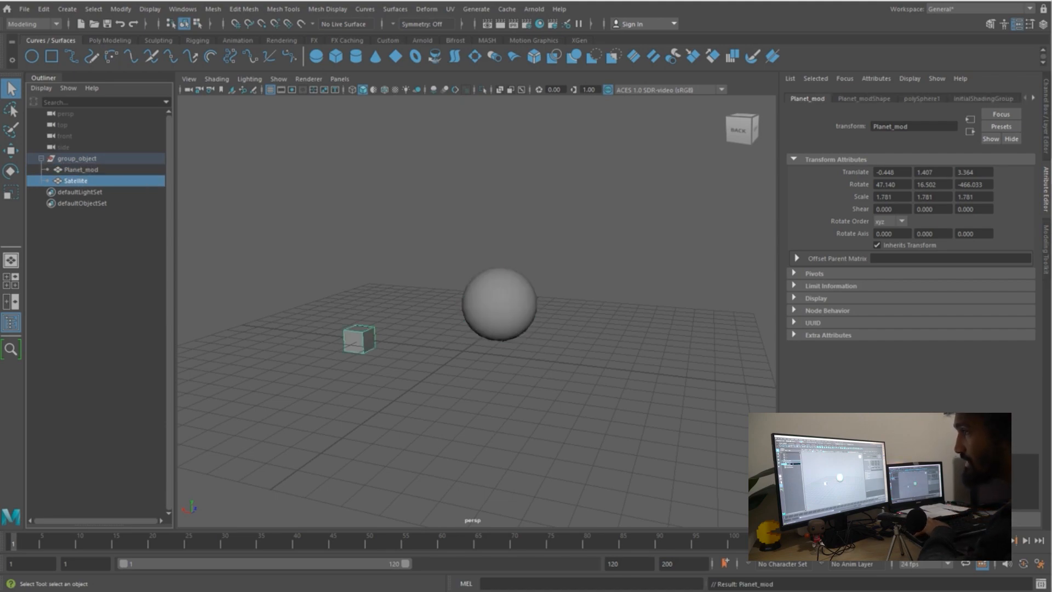
{"action": "double_click", "coordinate": [76, 181]}
{"action": "type", "text": "_ch"}
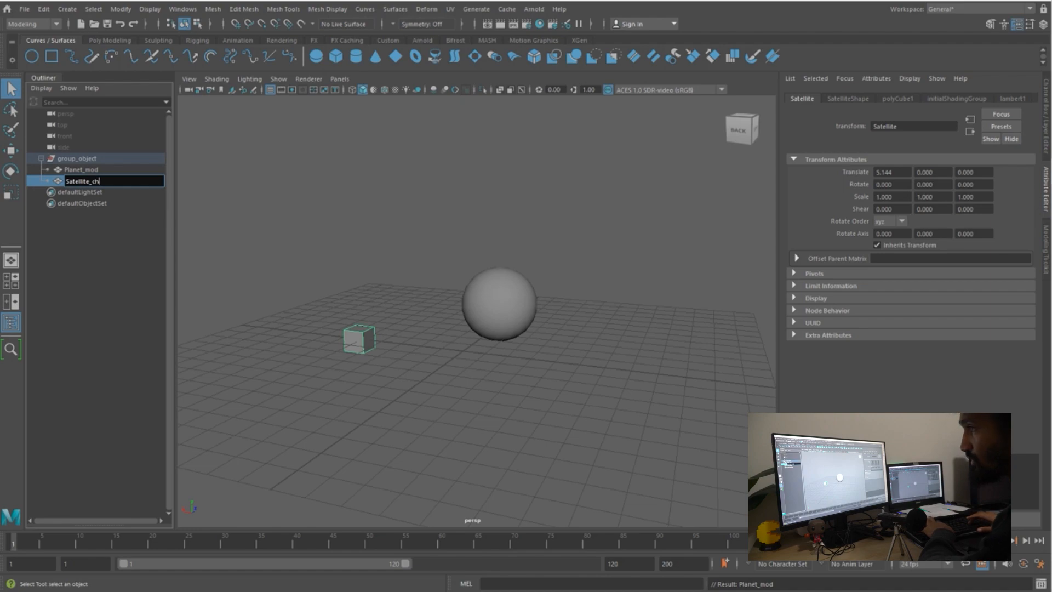
{"action": "type", "text": "arater"}
{"action": "key", "text": "Return"}
{"action": "left_click", "coordinate": [96, 241]}
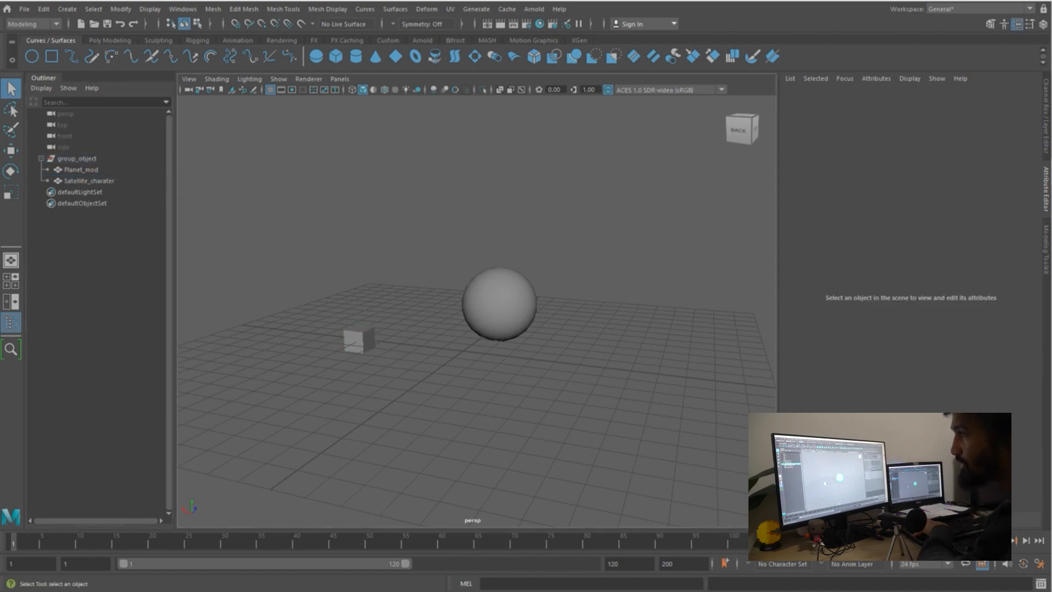
Select group_object, Planet_mod and Satellite_charater in turn in the Outliner to compare what each one highlights in the viewport
{"action": "left_click", "coordinate": [76, 158]}
{"action": "left_click", "coordinate": [83, 181]}
{"action": "left_click", "coordinate": [81, 170]}
{"action": "left_click", "coordinate": [77, 158]}
{"action": "left_click", "coordinate": [81, 170]}
{"action": "left_click", "coordinate": [88, 181]}
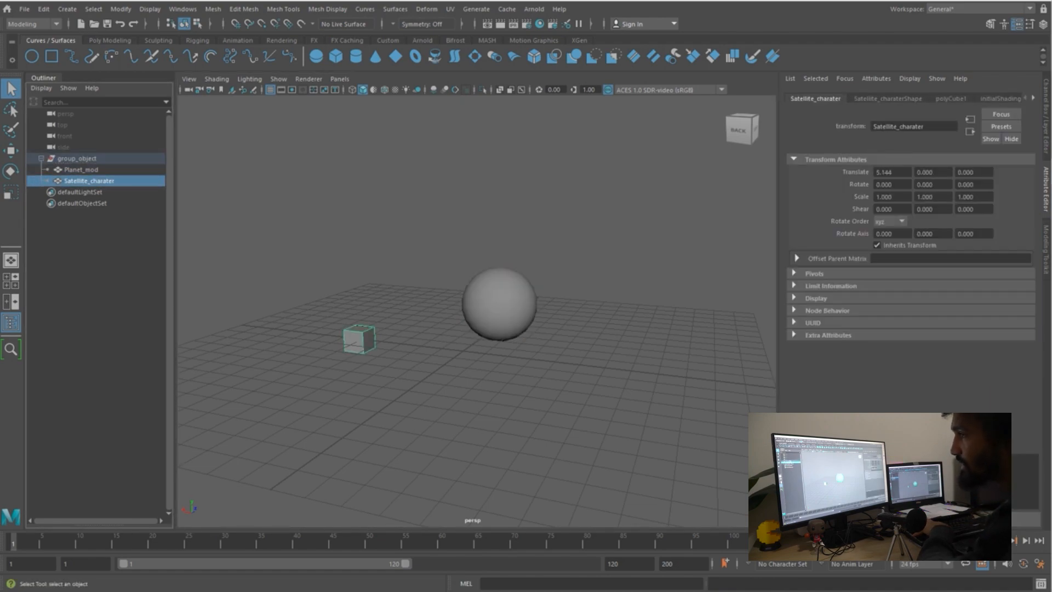
{"action": "left_click", "coordinate": [81, 170]}
{"action": "left_click", "coordinate": [77, 158]}
{"action": "left_click", "coordinate": [87, 180]}
{"action": "left_click", "coordinate": [306, 219]}
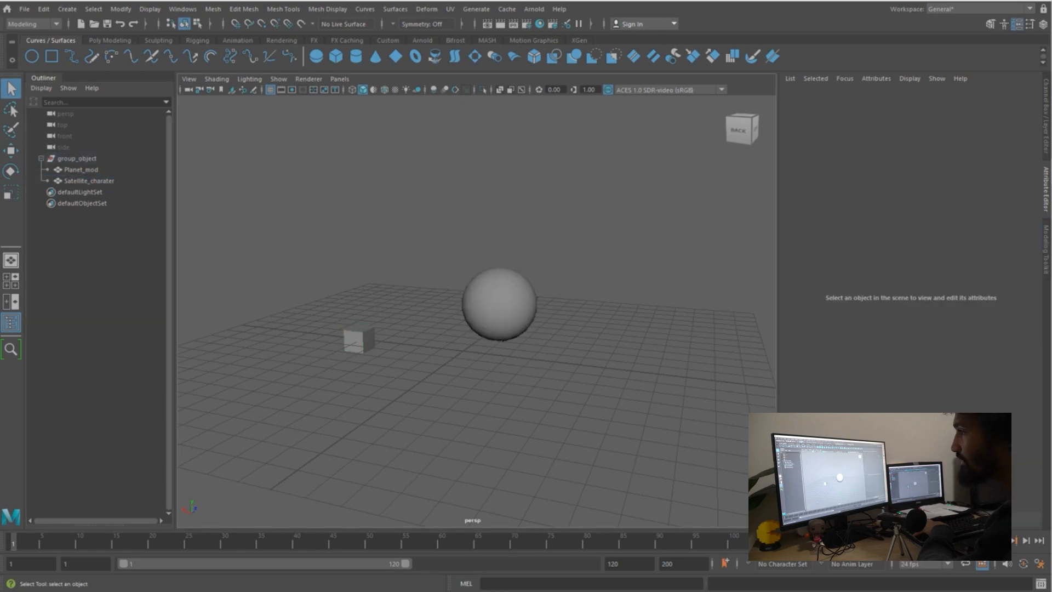
{"action": "left_click", "coordinate": [77, 158]}
{"action": "left_click", "coordinate": [88, 181]}
{"action": "left_click", "coordinate": [77, 158]}
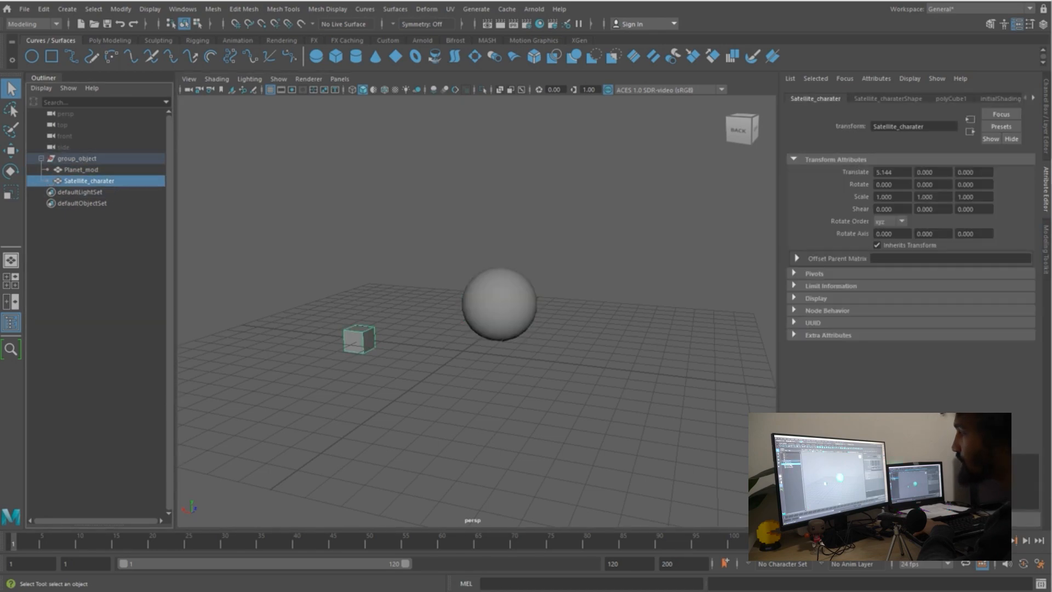
{"action": "left_click", "coordinate": [81, 170]}
{"action": "left_click", "coordinate": [87, 180]}
Select Planet_mod, widen the Attribute Editor, and switch between it and the Channel Box
{"action": "left_click", "coordinate": [81, 170]}
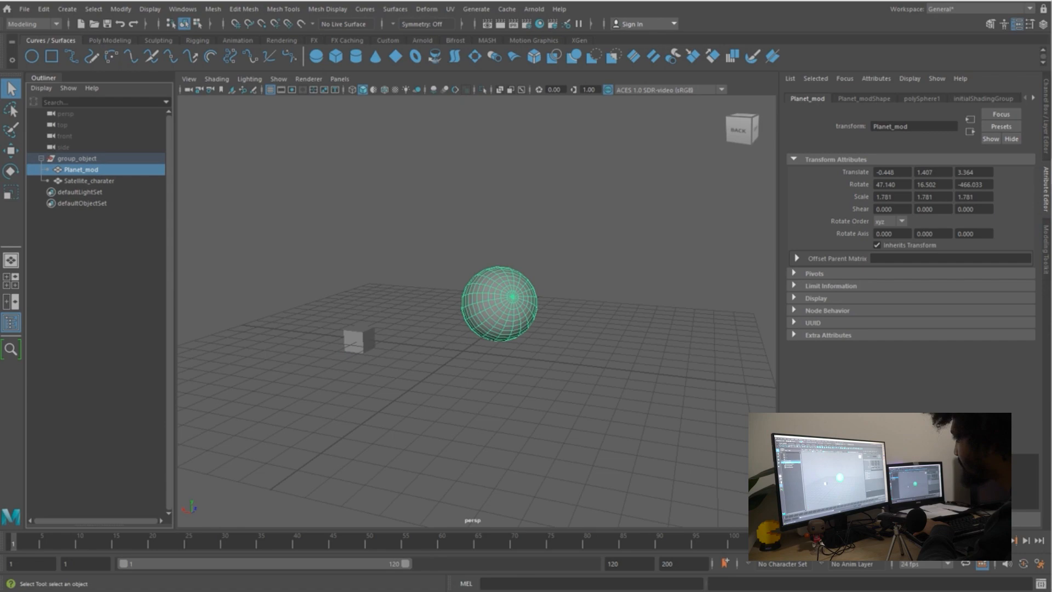
{"action": "left_click_drag", "start_coordinate": [777, 307], "coordinate": [630, 307]}
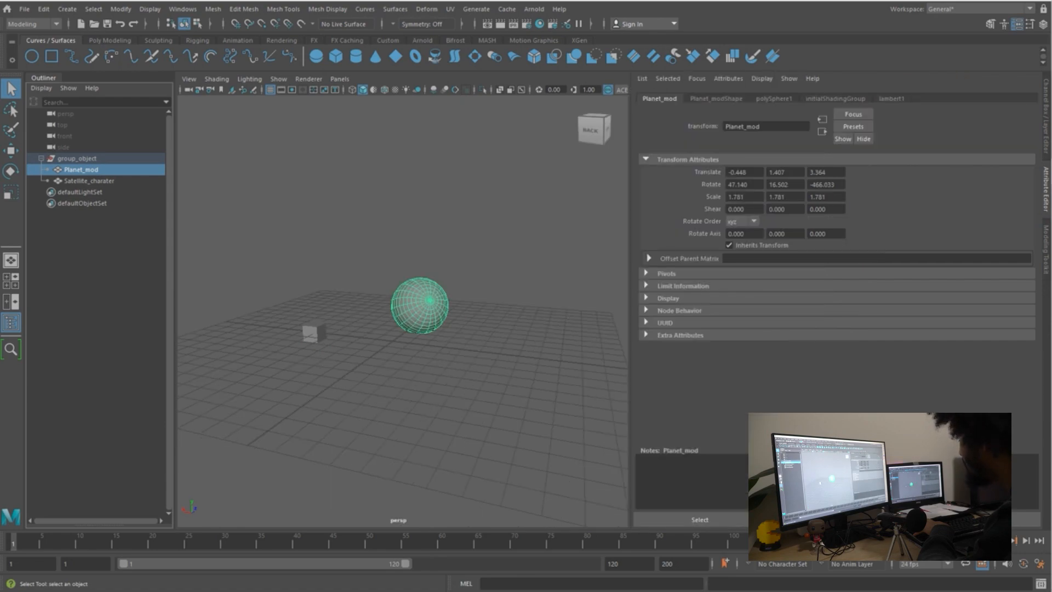
{"action": "key", "text": "ctrl+a"}
{"action": "key", "text": "ctrl+a"}
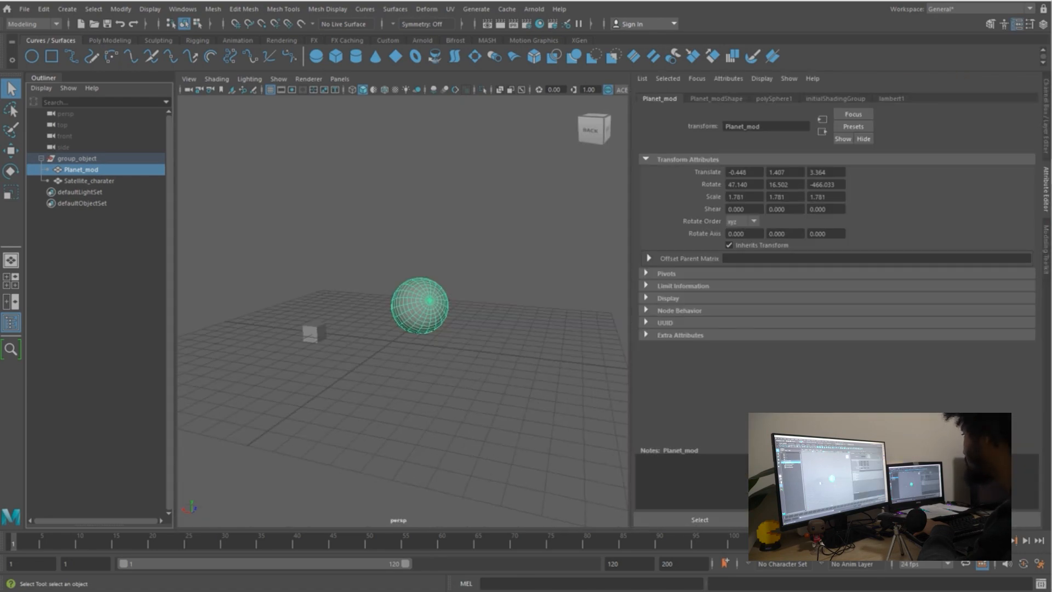
{"action": "key", "text": "ctrl+a"}
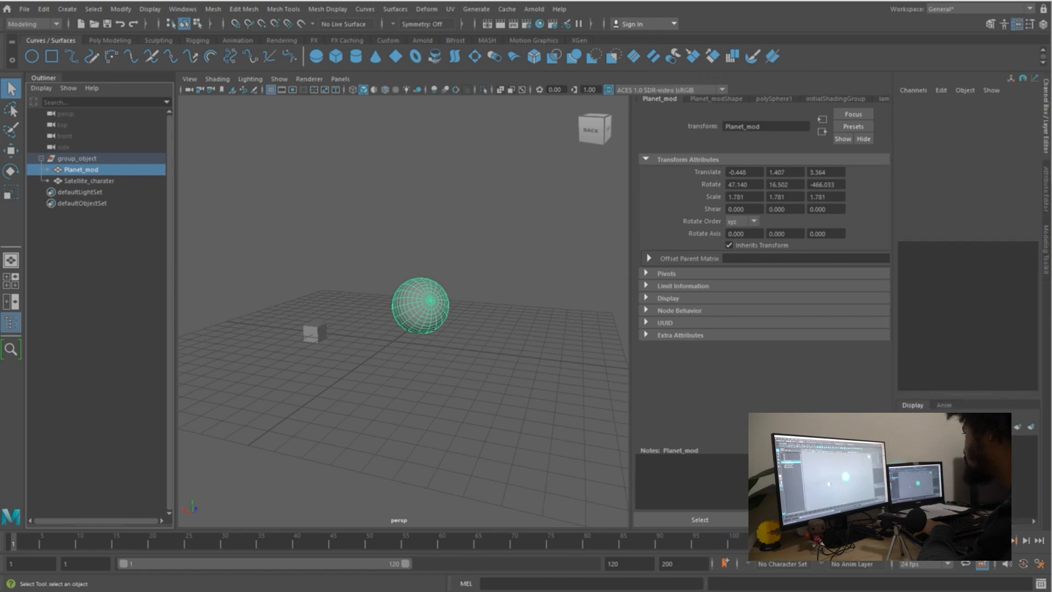
{"action": "key", "text": "ctrl+a"}
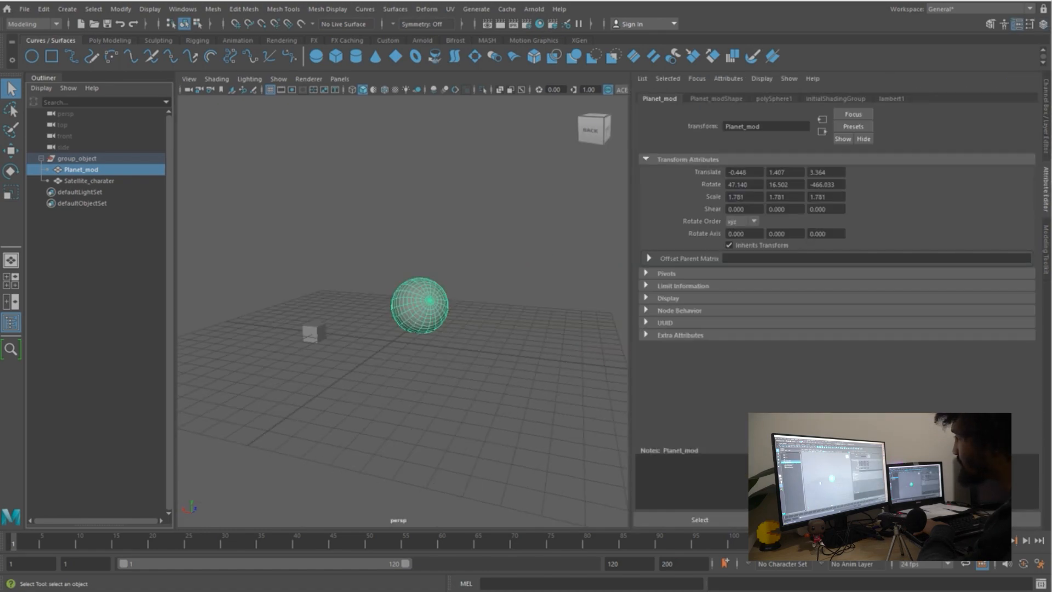
Look through Planet_mod's shape attributes and increase the sphere's radius to about 2.2 in its polySphere1 settings
{"action": "key", "text": "ctrl+a"}
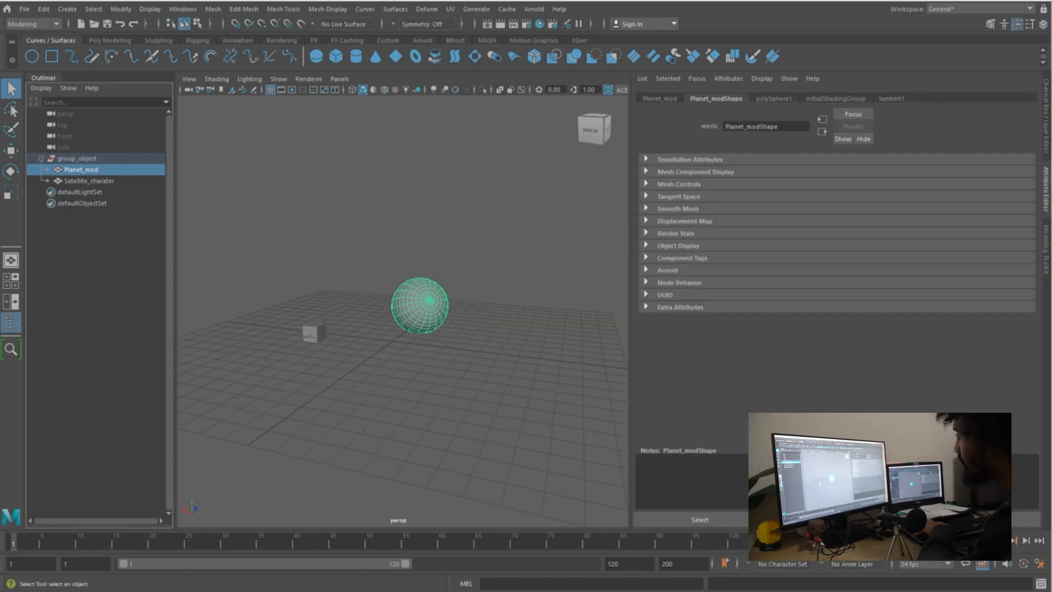
{"action": "key", "text": "ctrl+a"}
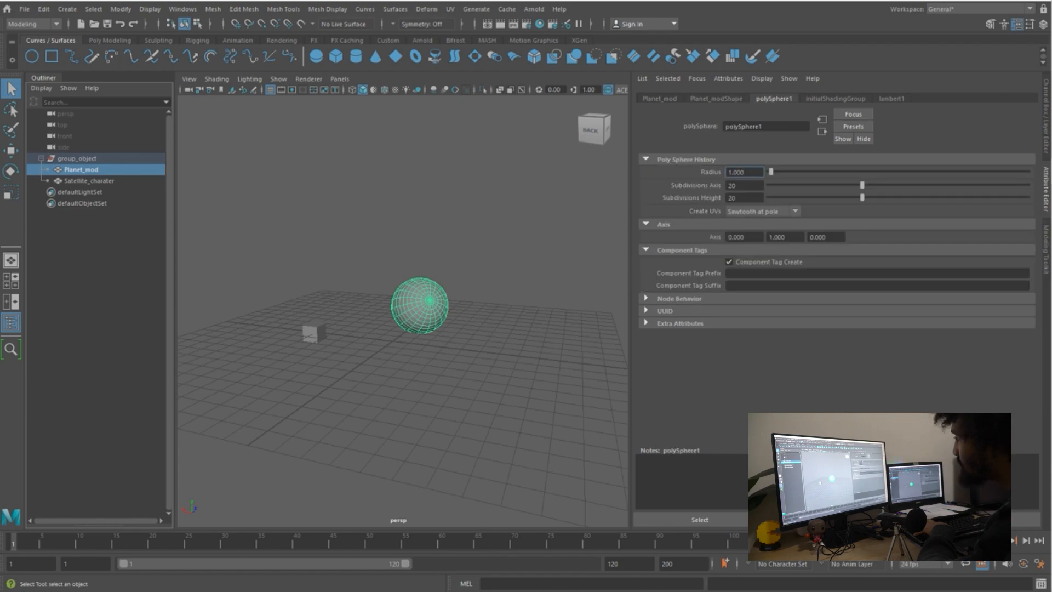
{"action": "left_click_drag", "start_coordinate": [770, 172], "coordinate": [774, 171]}
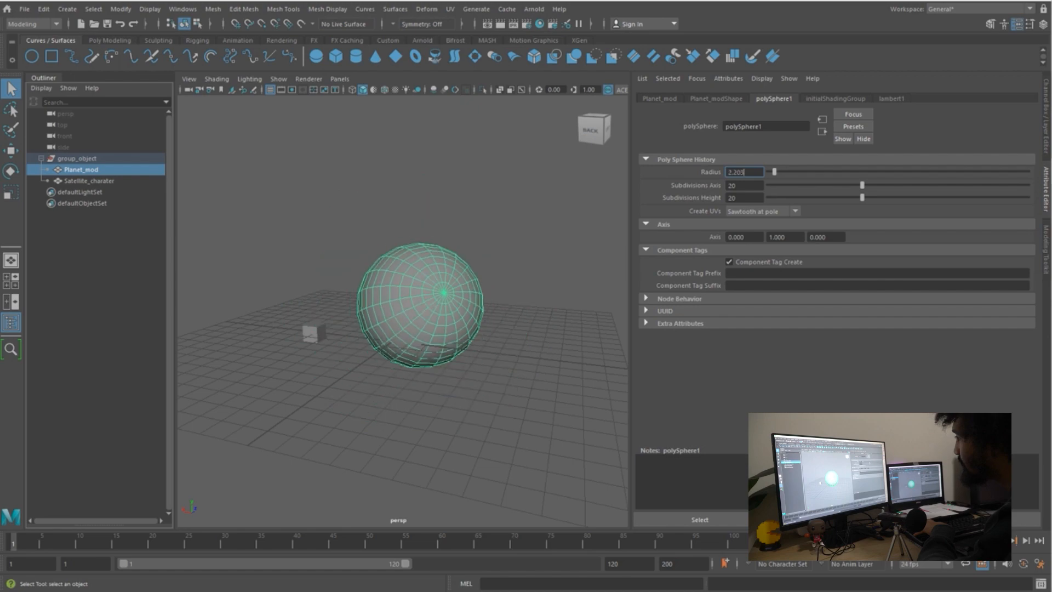
Set the sphere's axis subdivisions to 29 and height subdivisions to 17, and view its initialShadingGroup and lambert1 material attributes
{"action": "mouse_move", "coordinate": [862, 185]}
{"action": "left_mouse_down"}
{"action": "mouse_move", "coordinate": [812, 185]}
{"action": "mouse_move", "coordinate": [911, 185]}
{"action": "mouse_move", "coordinate": [944, 197]}
{"action": "mouse_move", "coordinate": [845, 197]}
{"action": "left_mouse_up"}
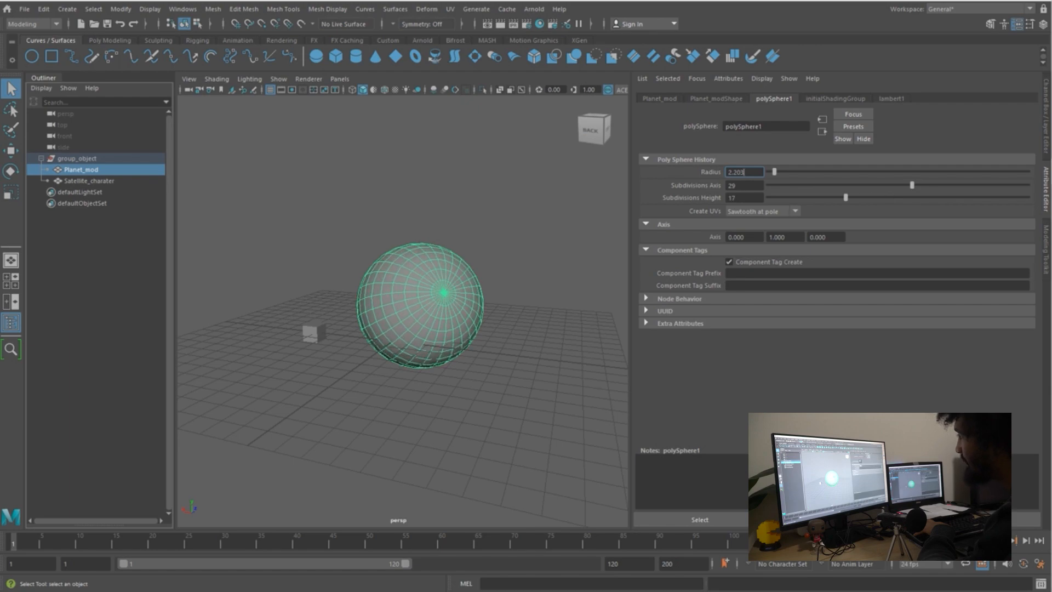
{"action": "left_click", "coordinate": [836, 99]}
{"action": "left_click", "coordinate": [891, 99]}
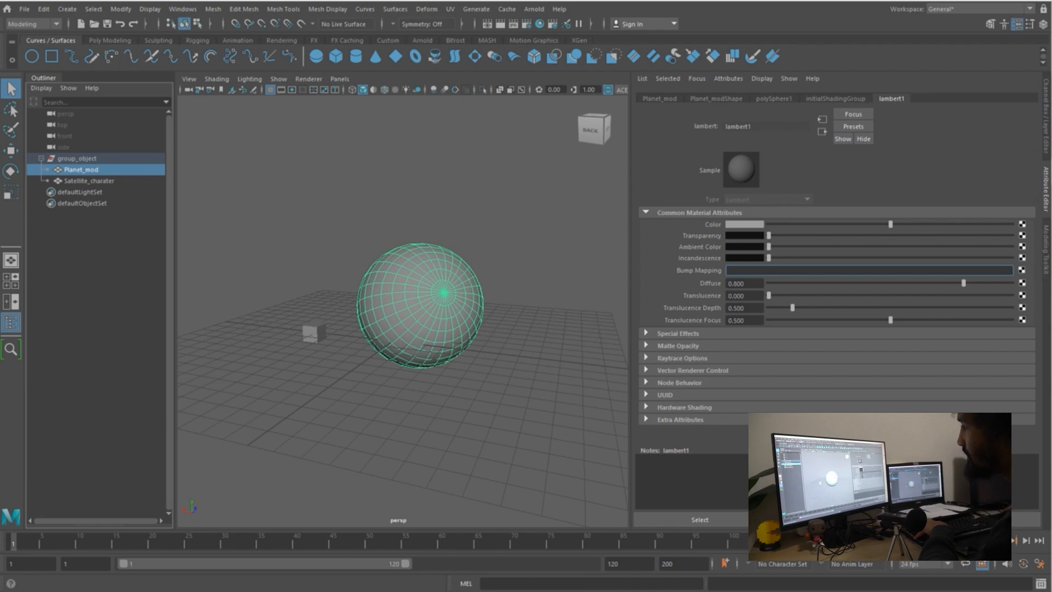
Select the Satellite_charater cube and, in its polyCube1 settings, raise its width and depth to about 3.3 and its height to about 5.3
{"action": "left_click", "coordinate": [313, 331]}
{"action": "left_click", "coordinate": [802, 98]}
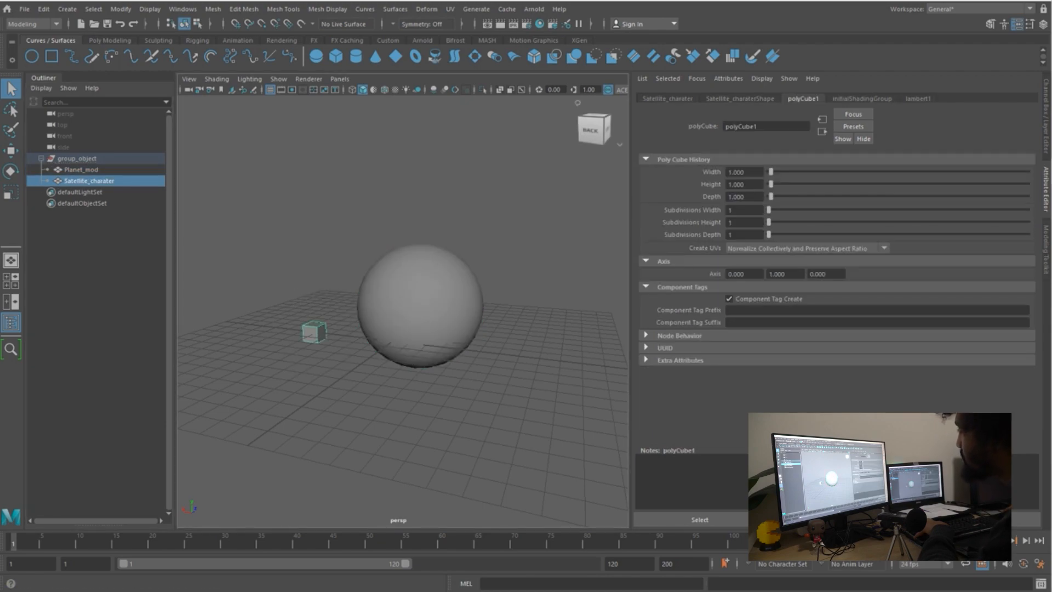
{"action": "mouse_move", "coordinate": [770, 172]}
{"action": "left_mouse_down"}
{"action": "mouse_move", "coordinate": [783, 172]}
{"action": "mouse_move", "coordinate": [772, 172]}
{"action": "mouse_move", "coordinate": [789, 197]}
{"action": "mouse_move", "coordinate": [777, 197]}
{"action": "mouse_move", "coordinate": [778, 172]}
{"action": "left_mouse_up"}
{"action": "left_click_drag", "start_coordinate": [405, 318], "coordinate": [493, 340], "text": "alt"}
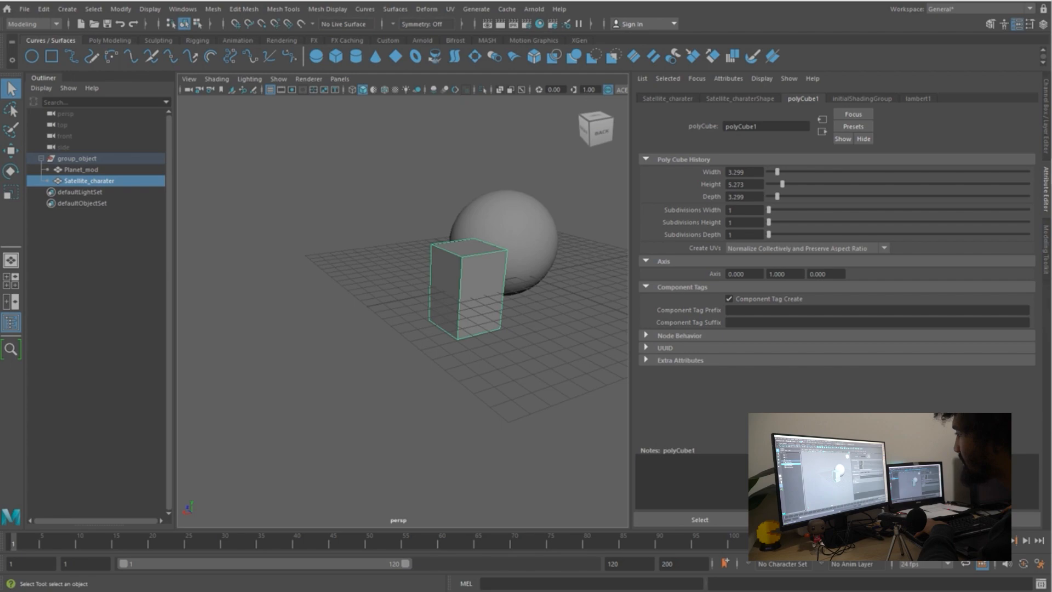
Look through the component modes offered for the box, clear the selection, and put Satellite_charater into face selection mode
{"action": "right_click", "coordinate": [434, 294]}
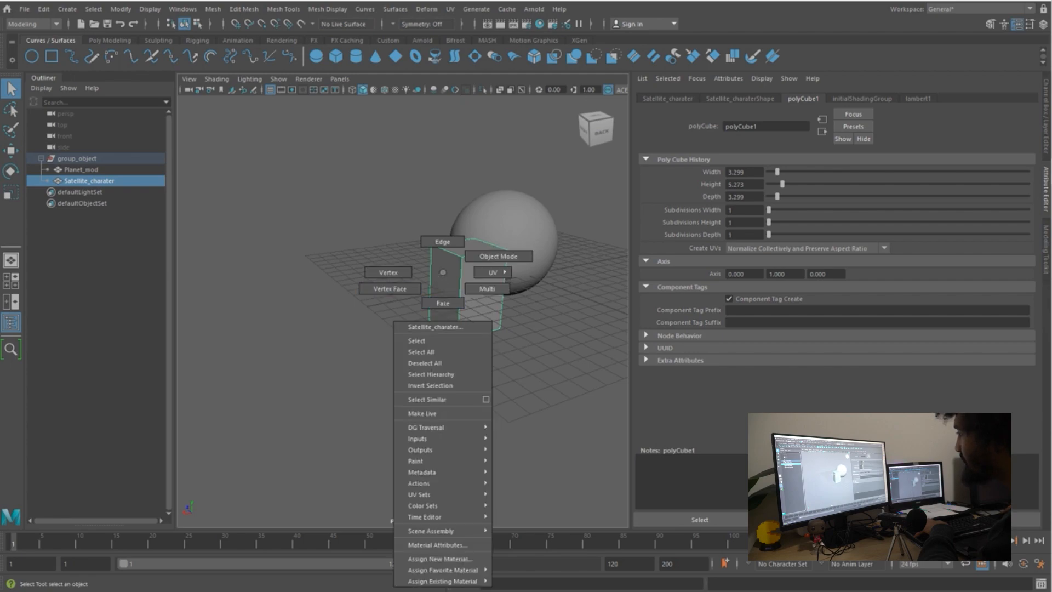
{"action": "left_click_drag", "start_coordinate": [433, 290], "coordinate": [328, 280], "text": "alt"}
{"action": "scroll", "coordinate": [328, 274], "scroll_direction": "up", "scroll_amount": 4}
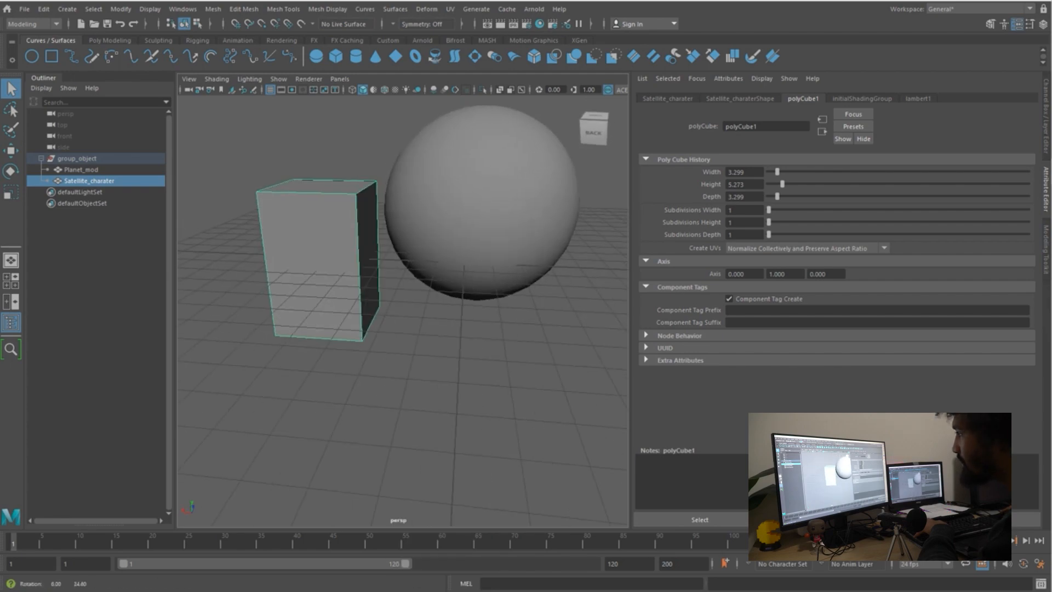
{"action": "middle_click_drag", "start_coordinate": [312, 224], "coordinate": [405, 241], "text": "alt"}
{"action": "right_click", "coordinate": [408, 242]}
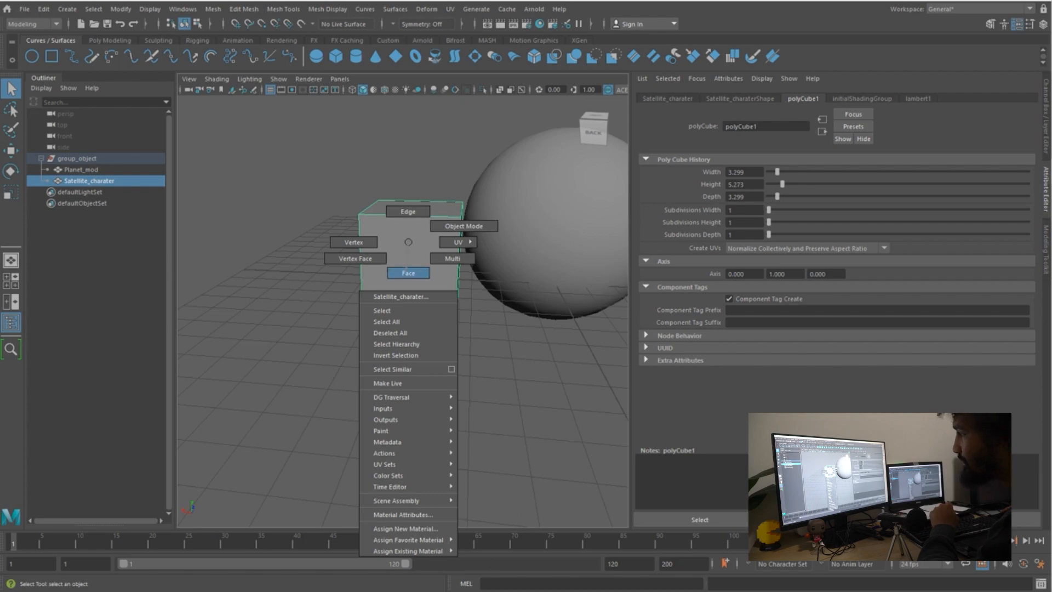
{"action": "right_click", "coordinate": [408, 241]}
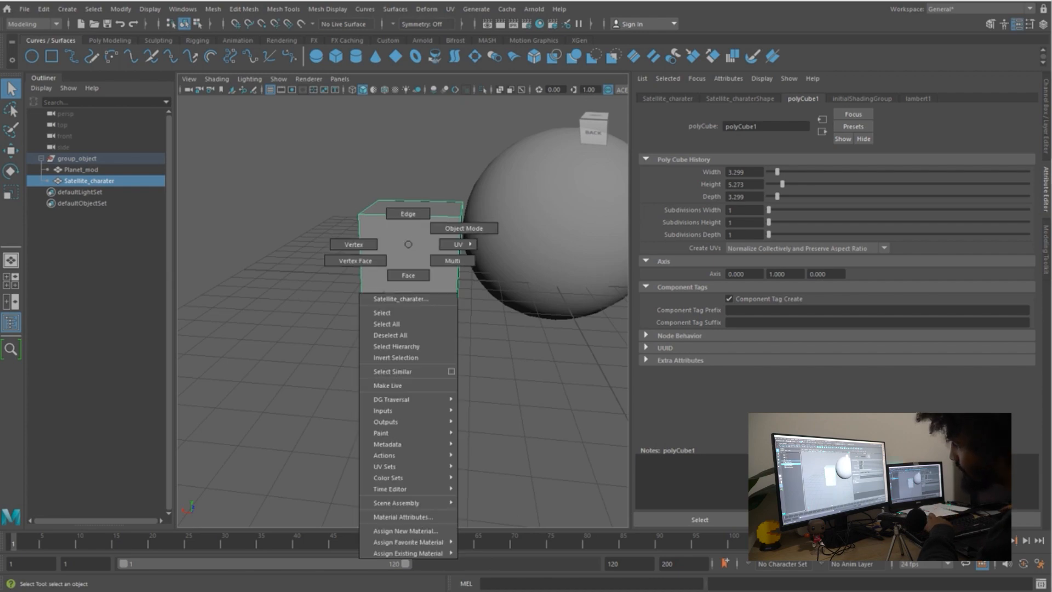
{"action": "left_click", "coordinate": [408, 156]}
{"action": "right_click", "coordinate": [395, 160]}
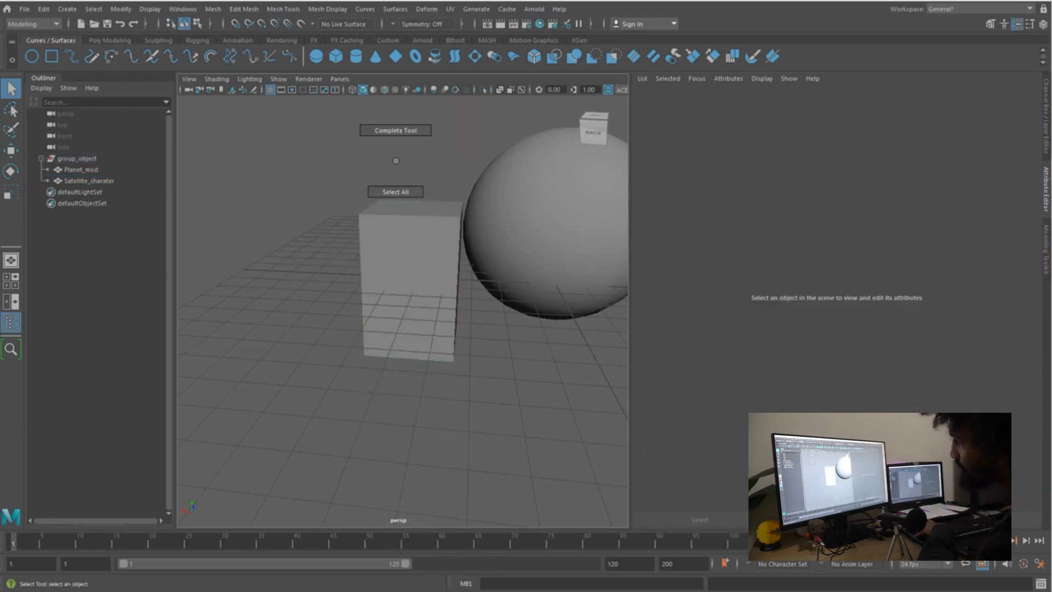
{"action": "mouse_move", "coordinate": [257, 149]}
{"action": "right_mouse_down"}
{"action": "mouse_move", "coordinate": [267, 118]}
{"action": "mouse_move", "coordinate": [257, 149]}
{"action": "right_mouse_up"}
{"action": "mouse_move", "coordinate": [392, 245]}
{"action": "right_mouse_down"}
{"action": "mouse_move", "coordinate": [420, 230]}
{"action": "mouse_move", "coordinate": [409, 226]}
{"action": "mouse_move", "coordinate": [405, 256]}
{"action": "right_mouse_up"}
{"action": "left_click", "coordinate": [403, 236]}
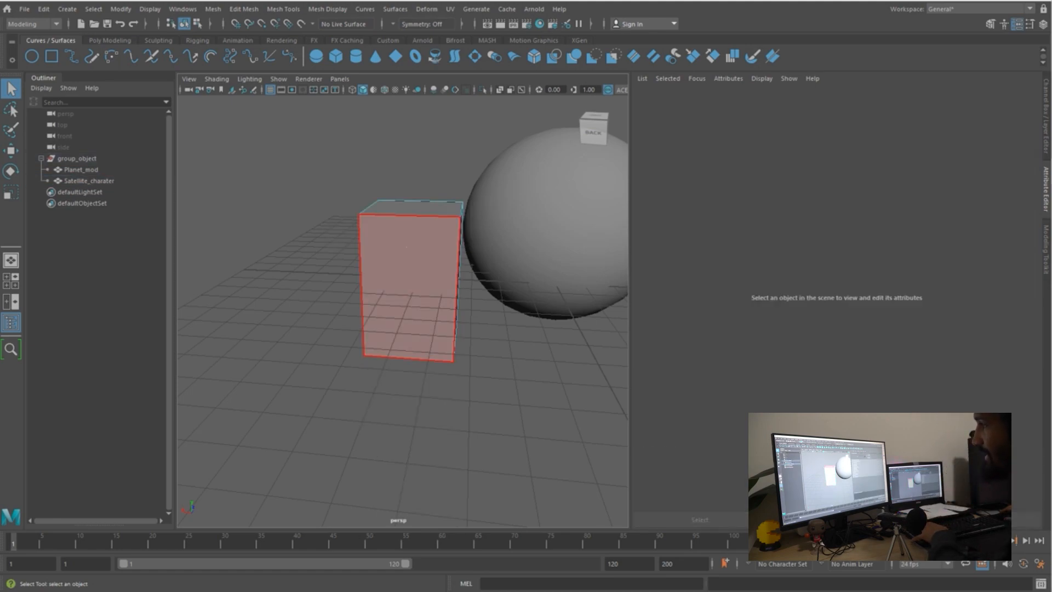
Select one side face of the box and move it outward with the Move tool
{"action": "left_click", "coordinate": [405, 258]}
{"action": "left_click_drag", "start_coordinate": [403, 211], "coordinate": [520, 219], "text": "alt"}
{"action": "left_click", "coordinate": [369, 273]}
{"action": "left_click_drag", "start_coordinate": [378, 274], "coordinate": [268, 316], "text": "alt"}
{"action": "key", "text": "w"}
{"action": "left_click", "coordinate": [391, 285]}
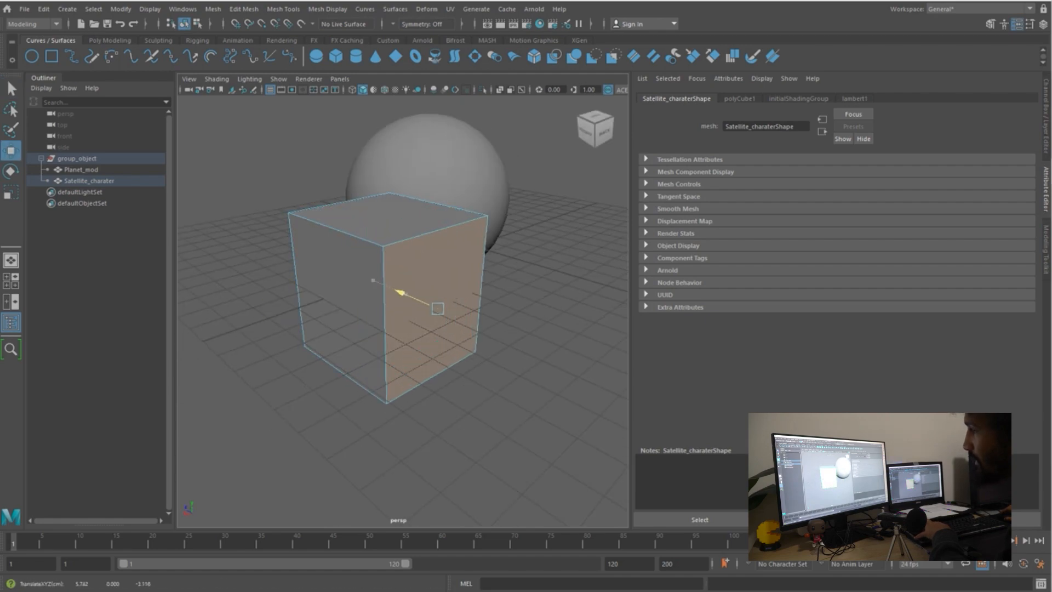
Switch the box to vertex selection, pick an upper corner vertex, and move it outward and upward
{"action": "left_click_drag", "start_coordinate": [383, 285], "coordinate": [356, 272], "text": "alt"}
{"action": "right_click_drag", "start_coordinate": [356, 272], "coordinate": [300, 272]}
{"action": "scroll", "coordinate": [356, 263], "scroll_direction": "up", "scroll_amount": 5}
{"action": "middle_click_drag", "start_coordinate": [307, 219], "coordinate": [471, 307], "text": "alt"}
{"action": "left_click_drag", "start_coordinate": [439, 307], "coordinate": [367, 284], "text": "alt"}
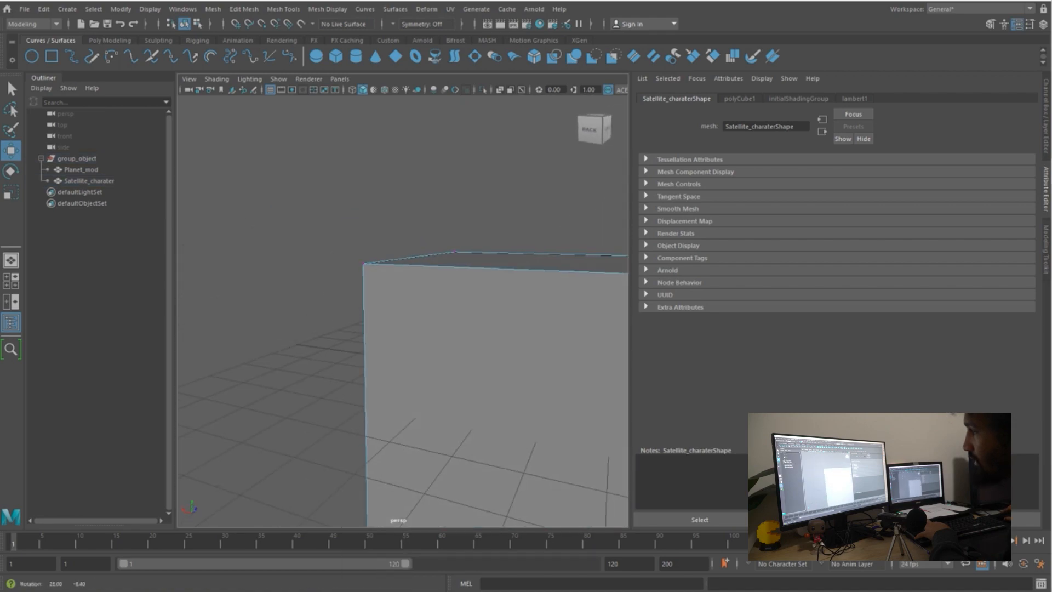
{"action": "scroll", "coordinate": [367, 283], "scroll_direction": "up", "scroll_amount": 3}
{"action": "middle_click_drag", "start_coordinate": [328, 219], "coordinate": [422, 302], "text": "alt"}
{"action": "left_click_drag", "start_coordinate": [452, 310], "coordinate": [452, 311]}
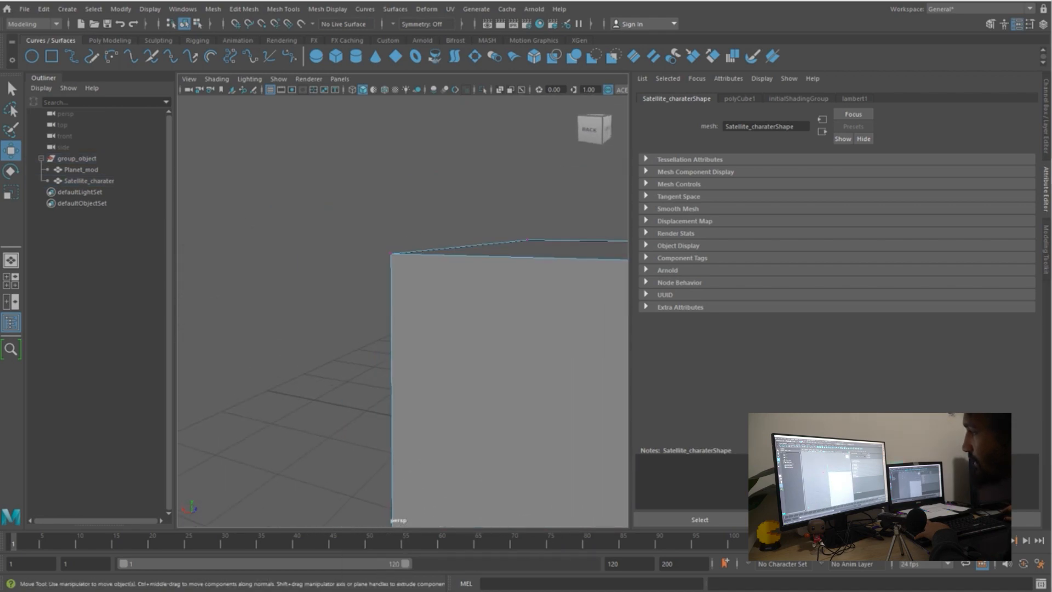
{"action": "left_click_drag", "start_coordinate": [386, 248], "coordinate": [436, 275]}
{"action": "scroll", "coordinate": [403, 285], "scroll_direction": "down", "scroll_amount": 8}
{"action": "left_click_drag", "start_coordinate": [436, 274], "coordinate": [471, 238], "text": "alt"}
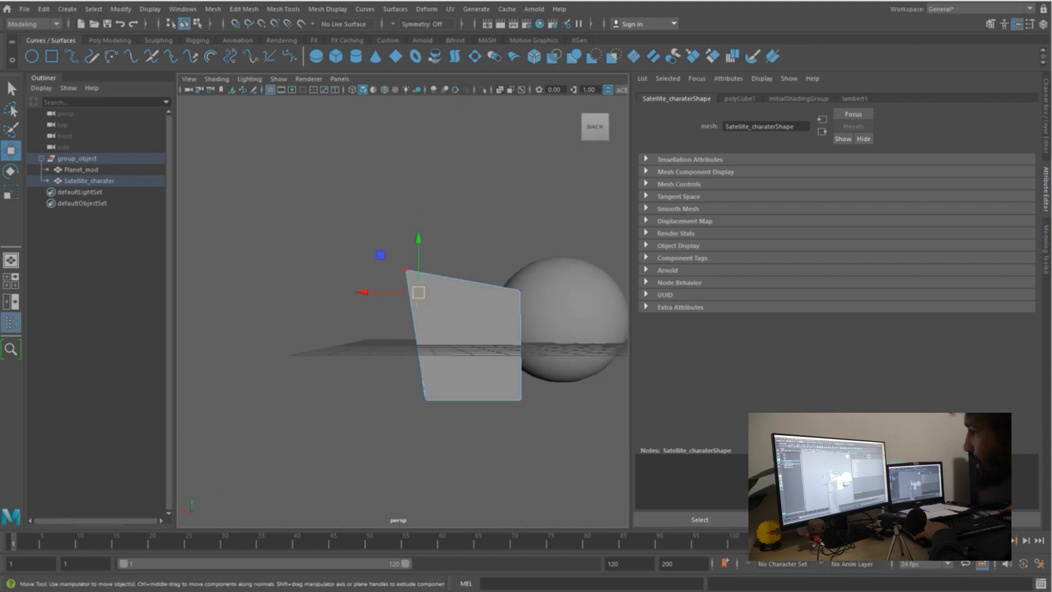
Switch the box to edge selection and select the upper edge next to the displaced corner
{"action": "right_click_drag", "start_coordinate": [413, 277], "coordinate": [411, 239]}
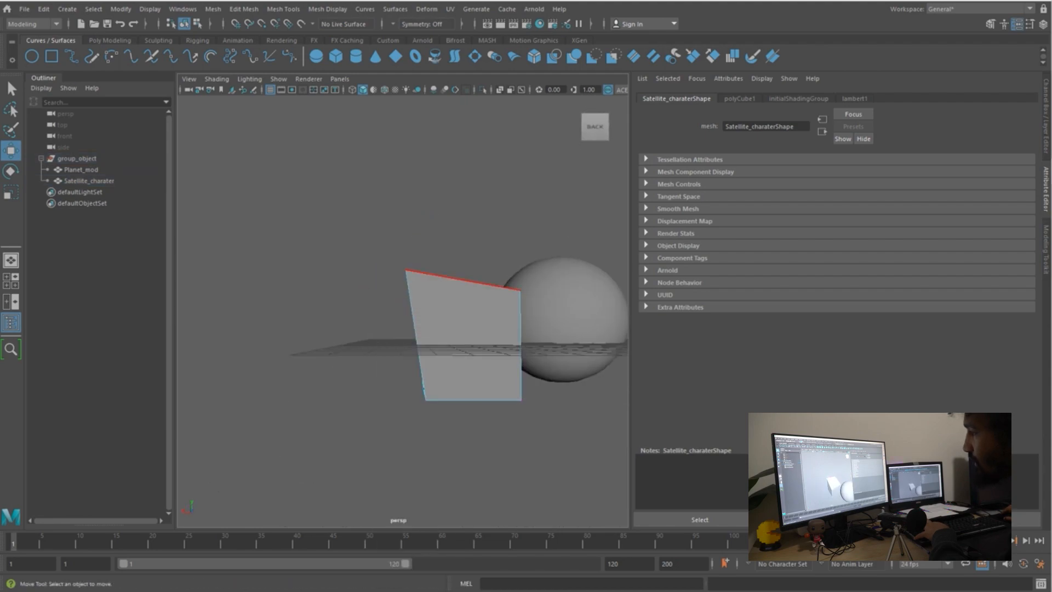
{"action": "key", "text": "q"}
{"action": "left_click_drag", "start_coordinate": [460, 274], "coordinate": [361, 268], "text": "alt"}
{"action": "left_click", "coordinate": [388, 347]}
{"action": "key", "text": "w"}
{"action": "key", "text": "q"}
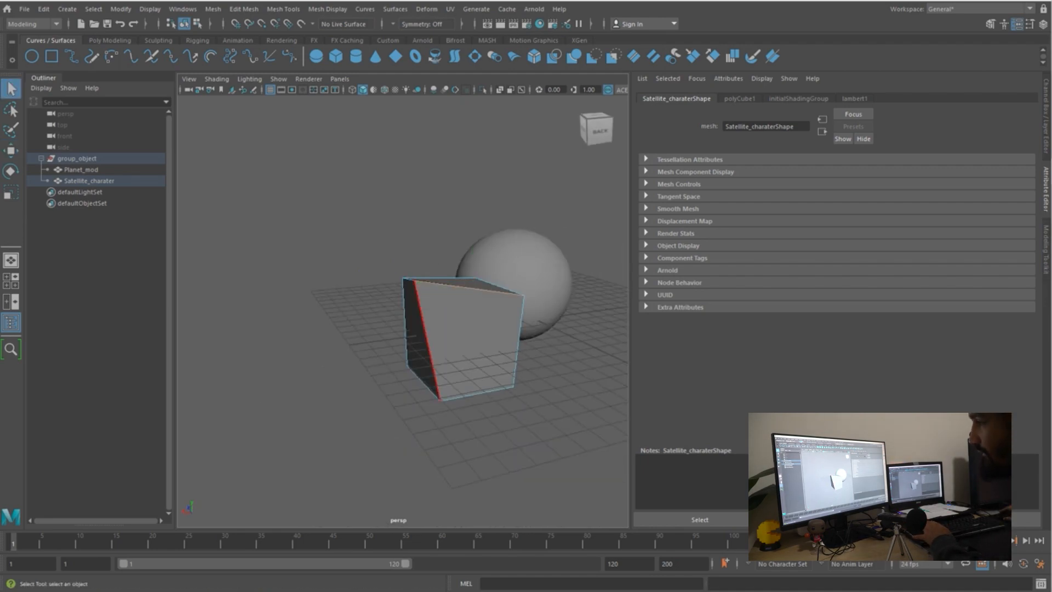
Switch to vertex selection, pick the displaced upper corner vertex, and return the box to object mode
{"action": "right_click_drag", "start_coordinate": [423, 290], "coordinate": [375, 277]}
{"action": "left_click_drag", "start_coordinate": [384, 285], "coordinate": [405, 328], "text": "alt"}
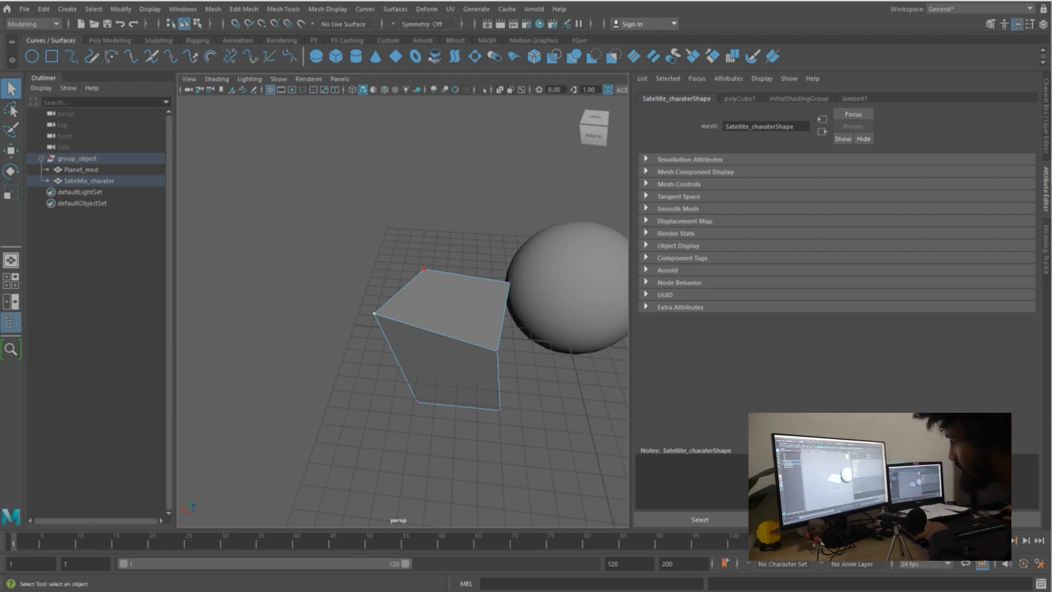
{"action": "right_click_drag", "start_coordinate": [424, 271], "coordinate": [504, 257]}
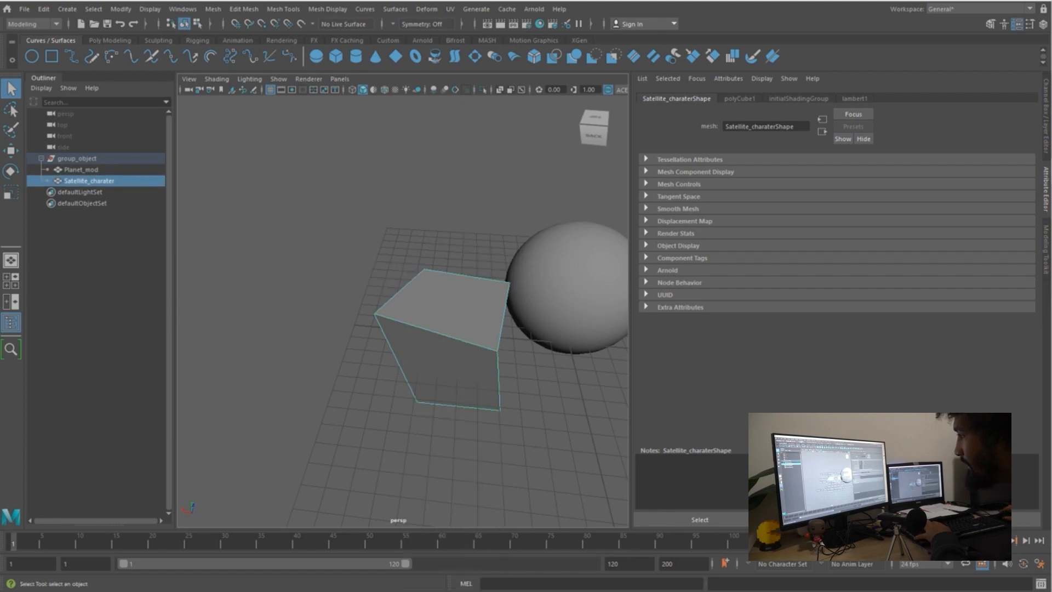
Look through the Edit Mesh and Mesh commands in the hotbox and apply Merge to Center to the box
{"action": "key", "text": "space"}
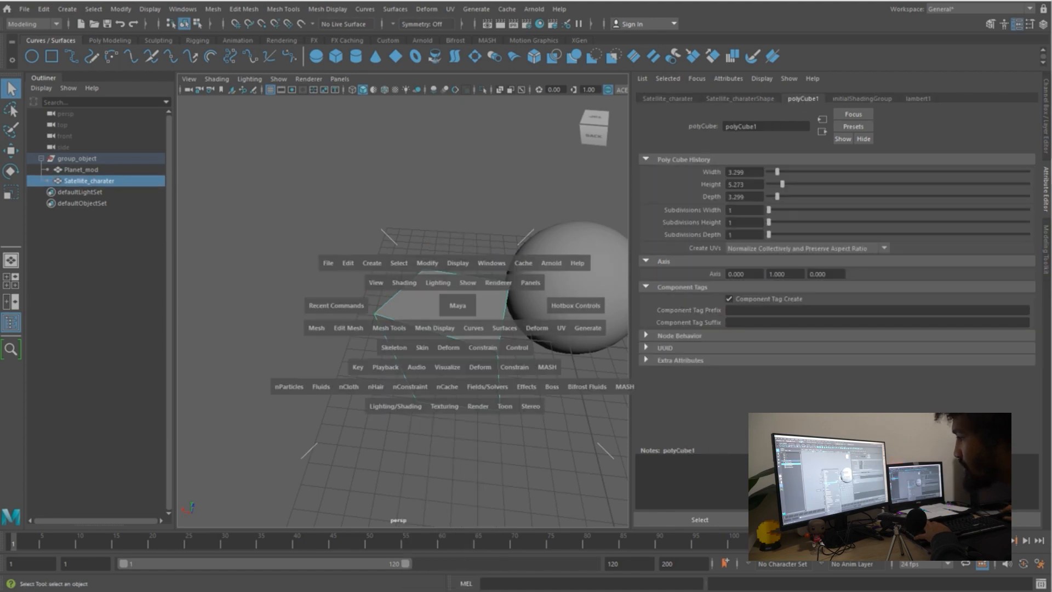
{"action": "left_click", "coordinate": [349, 328]}
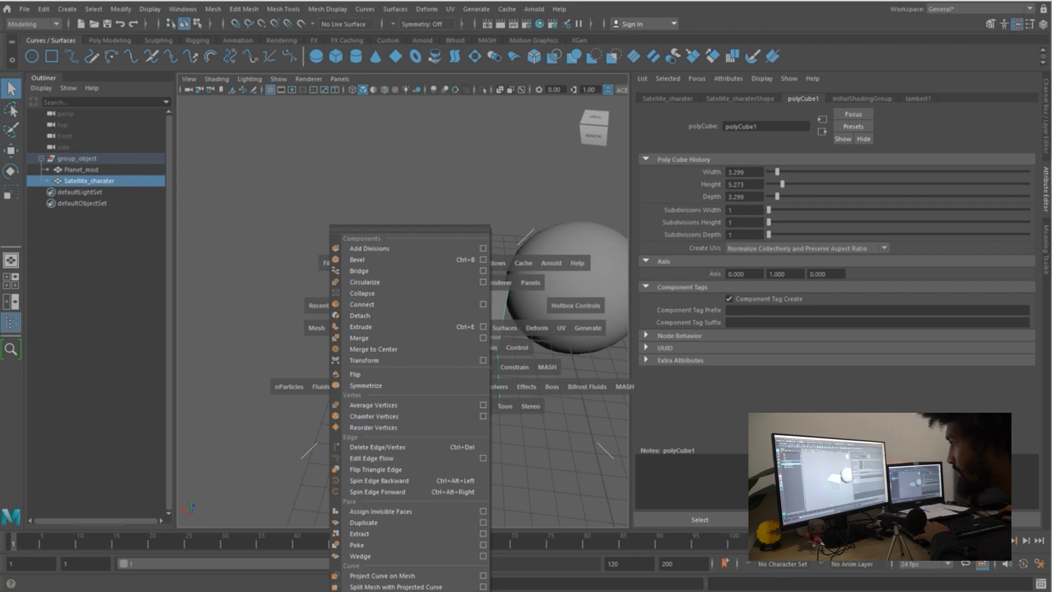
{"action": "key", "text": "space"}
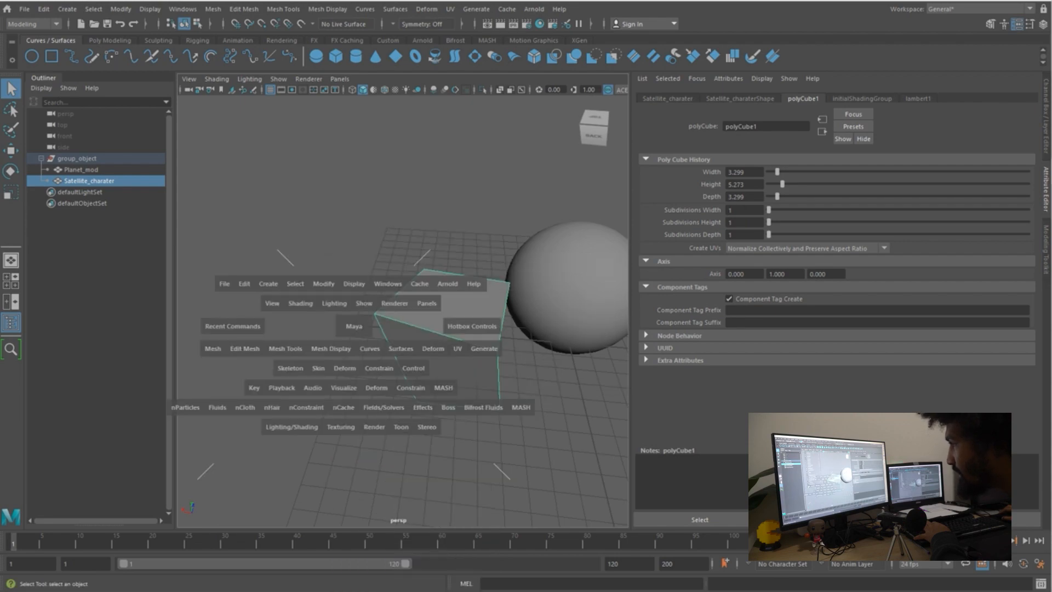
{"action": "left_click", "coordinate": [213, 348]}
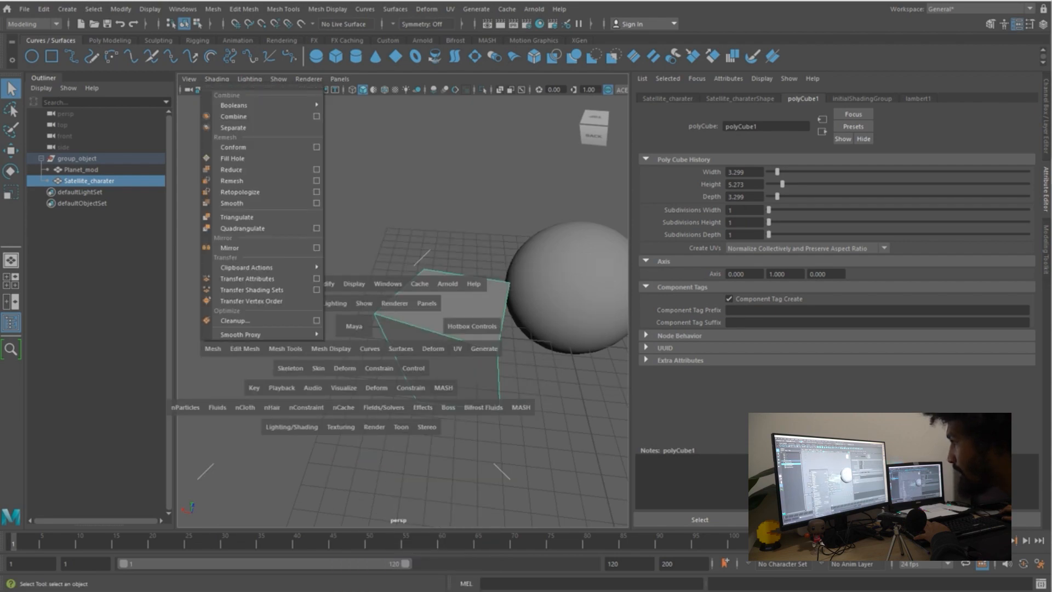
{"action": "left_click", "coordinate": [245, 348]}
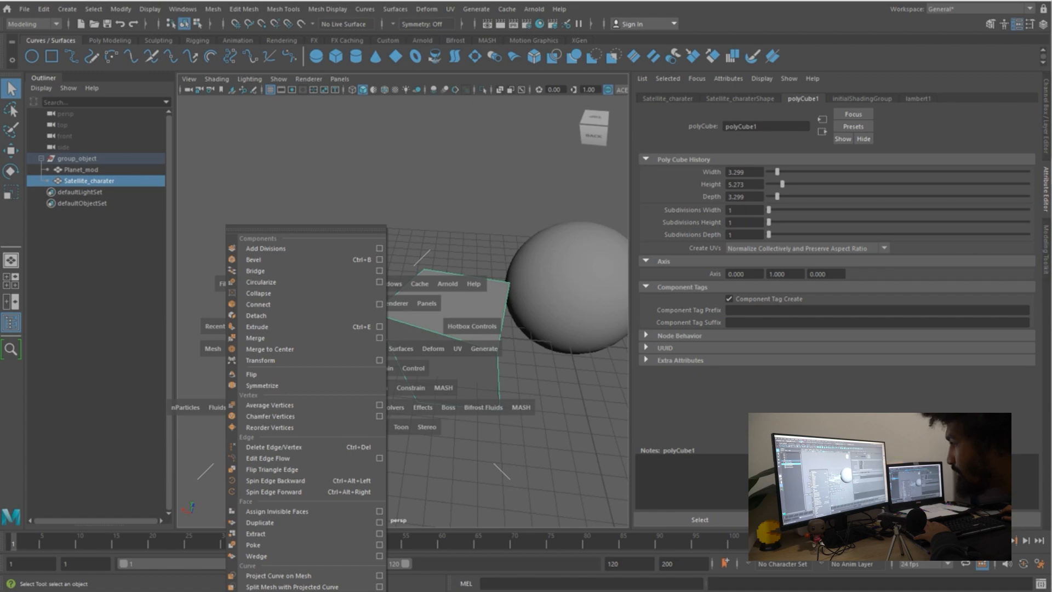
{"action": "left_click", "coordinate": [269, 349]}
Start the Insert Edge Loop tool from the hotbox and select Satellite_charater in the Outliner
{"action": "left_click", "coordinate": [285, 349]}
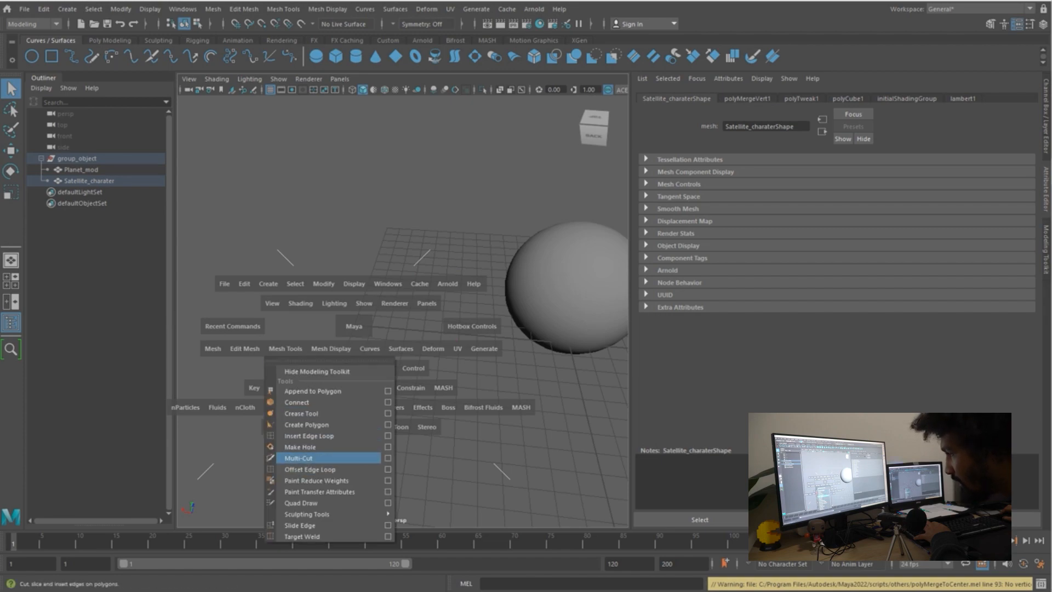
{"action": "left_click", "coordinate": [309, 436]}
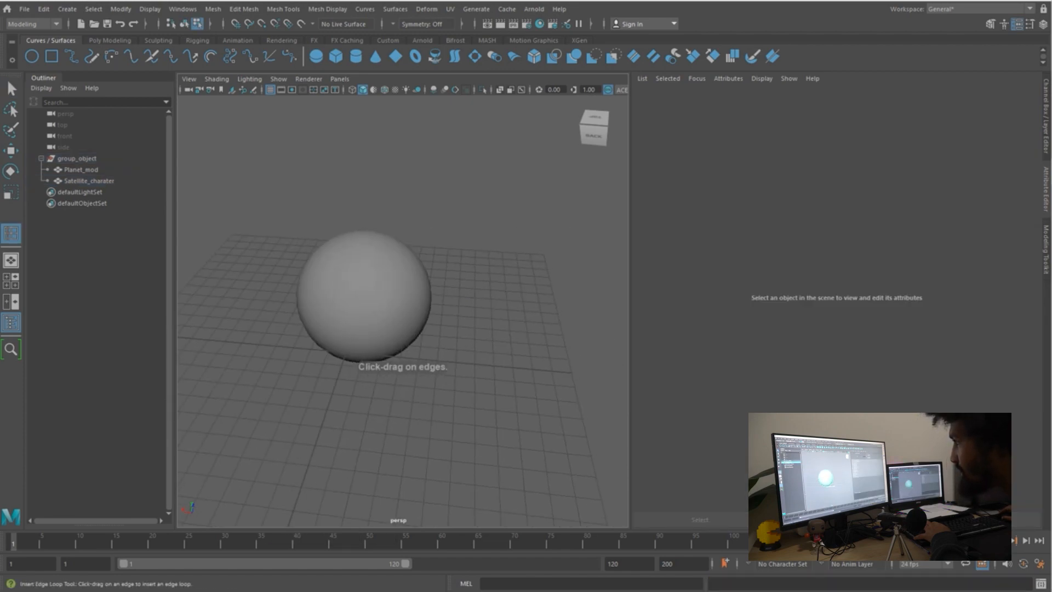
{"action": "left_click", "coordinate": [363, 298]}
{"action": "middle_click_drag", "start_coordinate": [363, 298], "coordinate": [465, 300], "text": "alt"}
{"action": "left_click", "coordinate": [89, 181]}
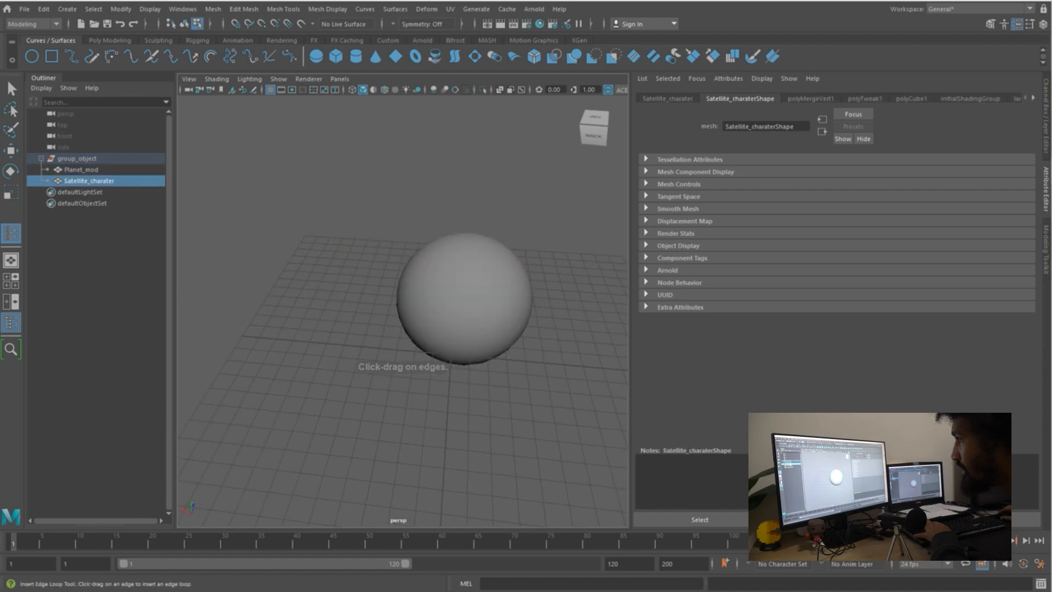
Undo the last operations back through the Merge to Center on the box
{"action": "key", "text": "ctrl+z"}
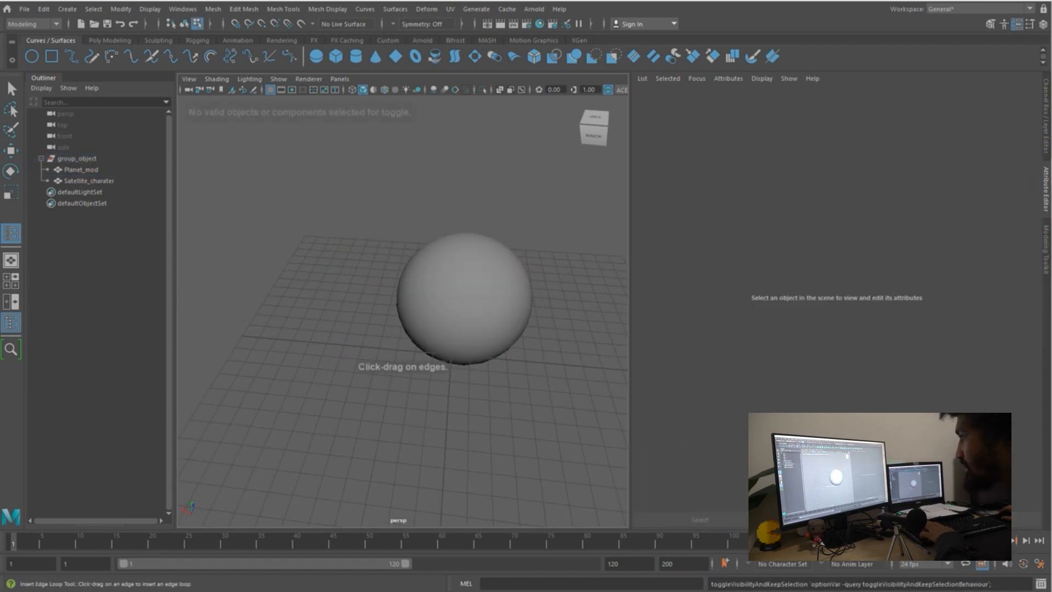
{"action": "key", "text": "F8"}
{"action": "key", "text": "ctrl+z"}
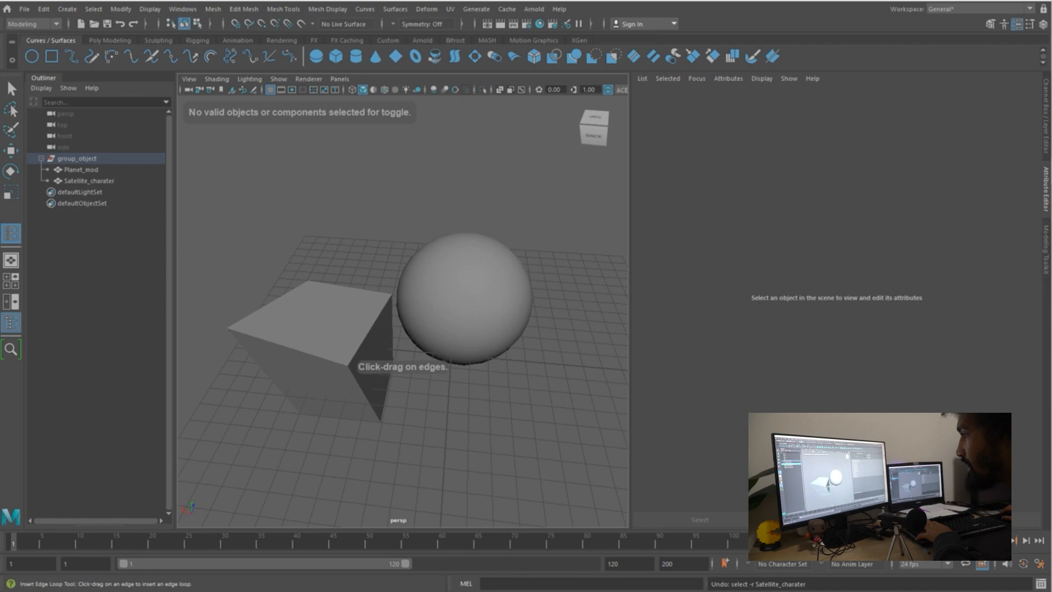
Insert an edge loop running around the middle of the box, and leave the Insert Edge Loop tool
{"action": "key", "text": "F8"}
{"action": "left_click_drag", "start_coordinate": [329, 350], "coordinate": [344, 314], "text": "alt"}
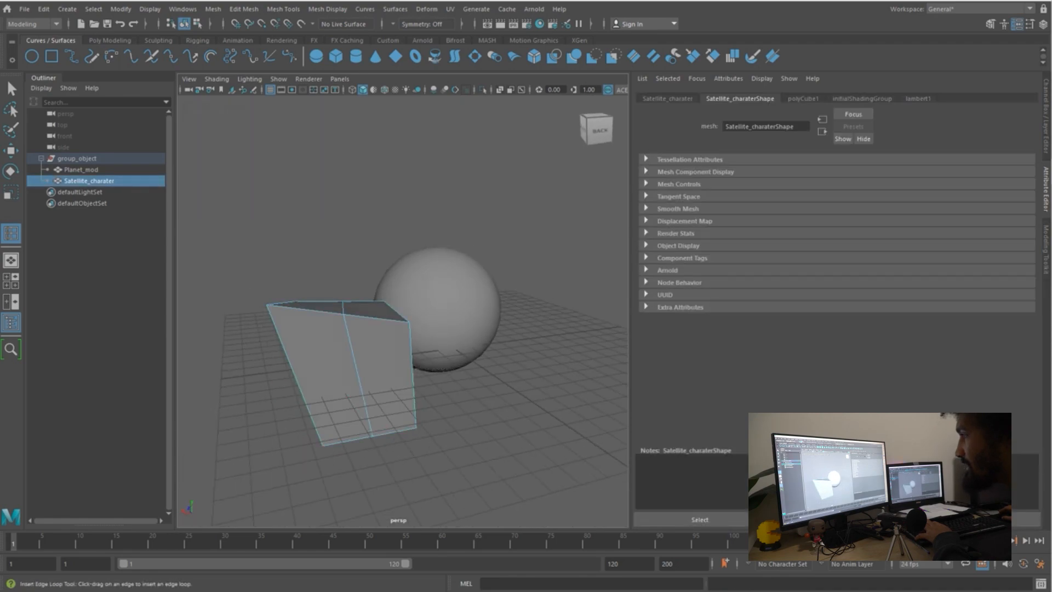
{"action": "scroll", "coordinate": [343, 313], "scroll_direction": "up", "scroll_amount": 2}
{"action": "key", "text": "q"}
Switch the box to vertex selection and move a top vertex of the new edge loop upward
{"action": "right_click_drag", "start_coordinate": [336, 273], "coordinate": [285, 274]}
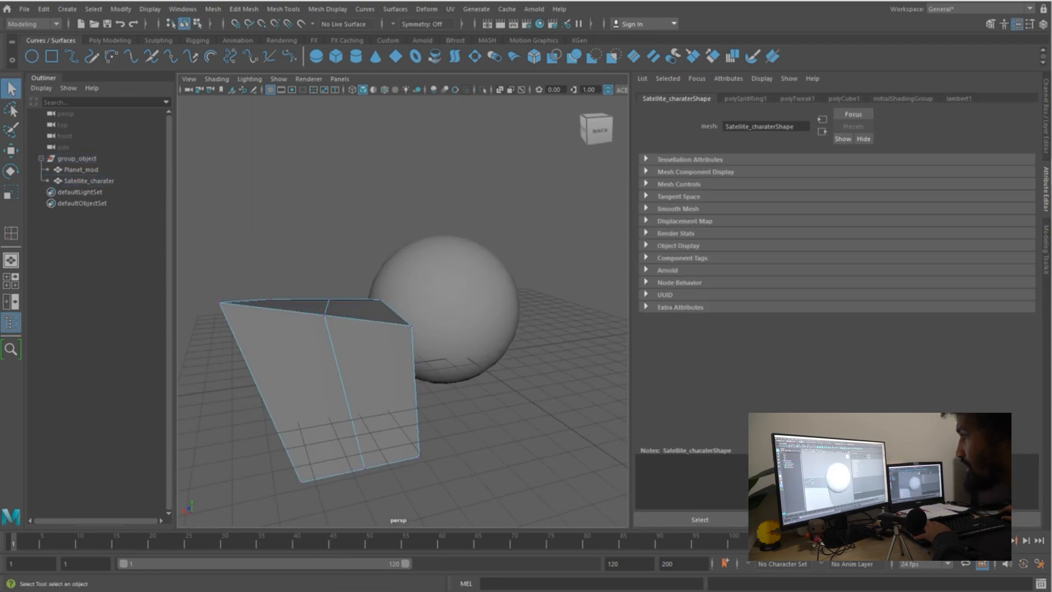
{"action": "scroll", "coordinate": [328, 318], "scroll_direction": "up", "scroll_amount": 4}
{"action": "left_click_drag", "start_coordinate": [328, 318], "coordinate": [342, 331], "text": "alt"}
{"action": "middle_click_drag", "start_coordinate": [342, 332], "coordinate": [510, 312], "text": "alt"}
{"action": "mouse_move", "coordinate": [383, 340]}
{"action": "left_mouse_down", "text": "alt"}
{"action": "mouse_move", "coordinate": [418, 305]}
{"action": "mouse_move", "coordinate": [378, 340]}
{"action": "left_mouse_up", "text": "alt"}
{"action": "middle_click_drag", "start_coordinate": [286, 258], "coordinate": [318, 301], "text": "alt"}
{"action": "left_click_drag", "start_coordinate": [303, 281], "coordinate": [285, 307]}
{"action": "key", "text": "w"}
{"action": "scroll", "coordinate": [339, 324], "scroll_direction": "down", "scroll_amount": 4}
{"action": "left_click", "coordinate": [268, 247]}
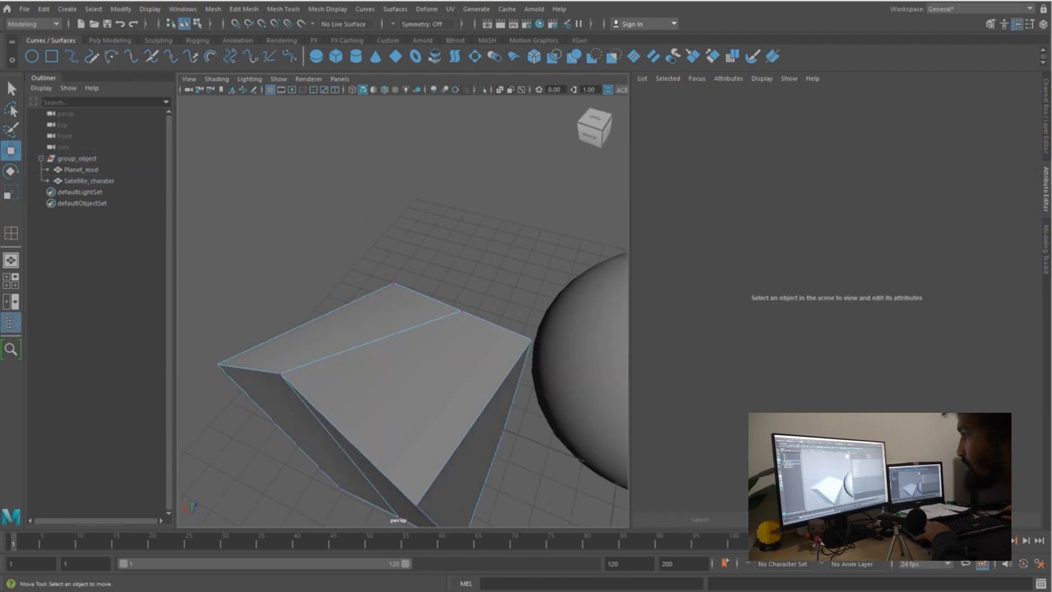
Finish vertex editing, return the box to object mode with the Select tool, and clear the selection
{"action": "left_click", "coordinate": [461, 311]}
{"action": "left_click", "coordinate": [393, 283]}
{"action": "right_click_drag", "start_coordinate": [361, 272], "coordinate": [441, 256]}
{"action": "left_click", "coordinate": [370, 330]}
{"action": "left_click", "coordinate": [405, 372]}
{"action": "left_click", "coordinate": [422, 258]}
{"action": "key", "text": "q"}
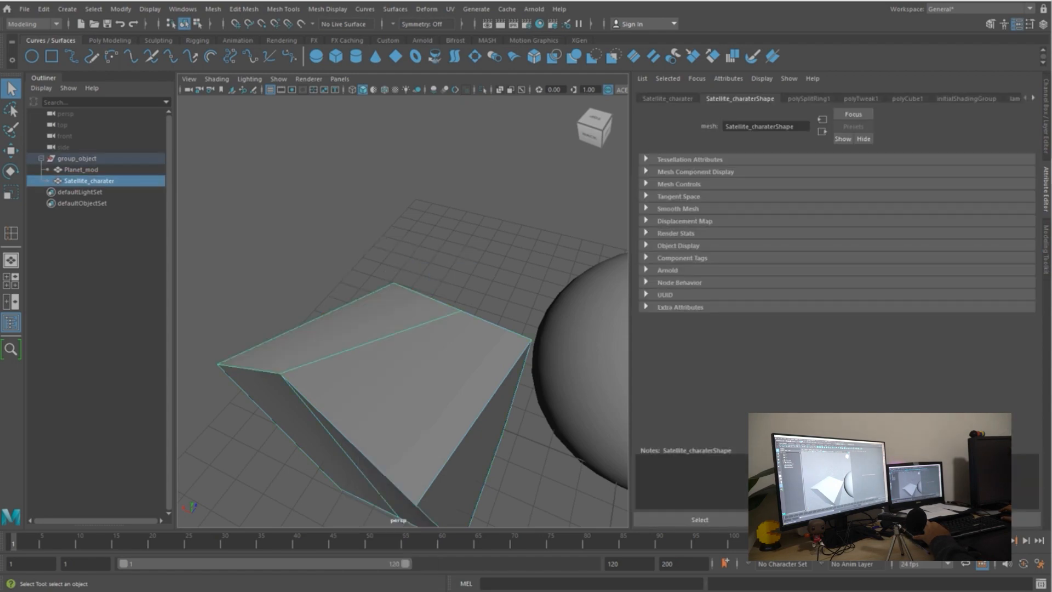
{"action": "left_click", "coordinate": [441, 253]}
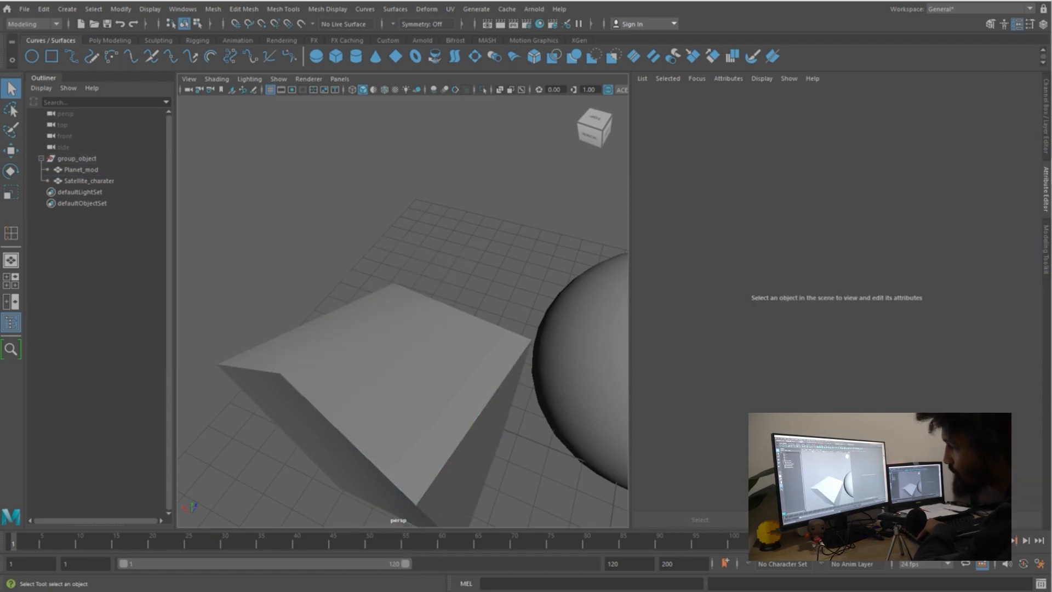
Look over the reshaped box from several angles and select it as a whole object
{"action": "left_click_drag", "start_coordinate": [433, 328], "coordinate": [469, 263], "text": "alt"}
{"action": "middle_click_drag", "start_coordinate": [468, 263], "coordinate": [416, 189], "text": "alt"}
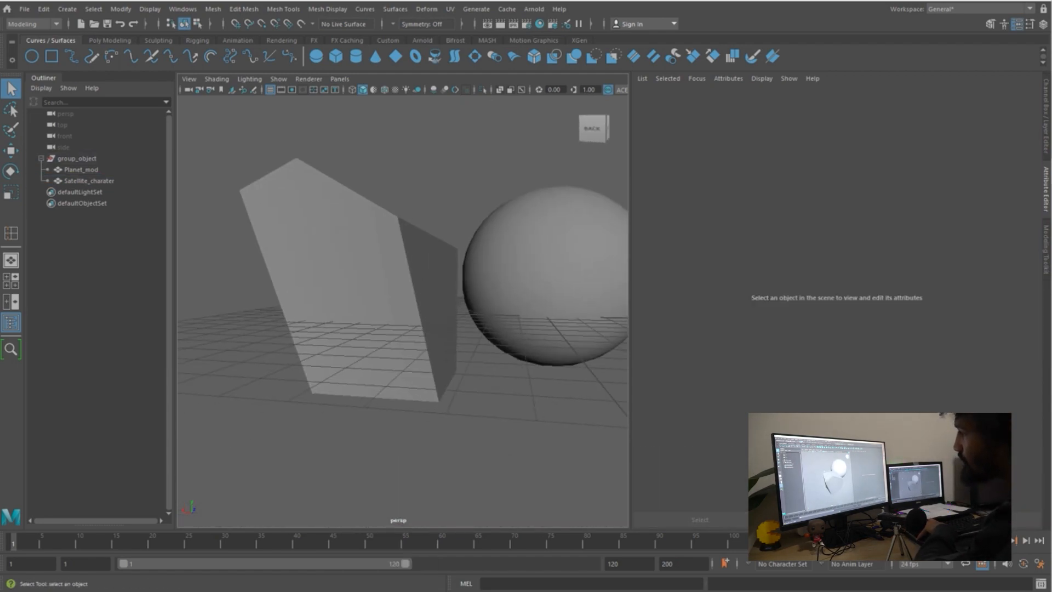
{"action": "left_click_drag", "start_coordinate": [405, 241], "coordinate": [425, 288], "text": "alt"}
{"action": "left_click", "coordinate": [339, 307]}
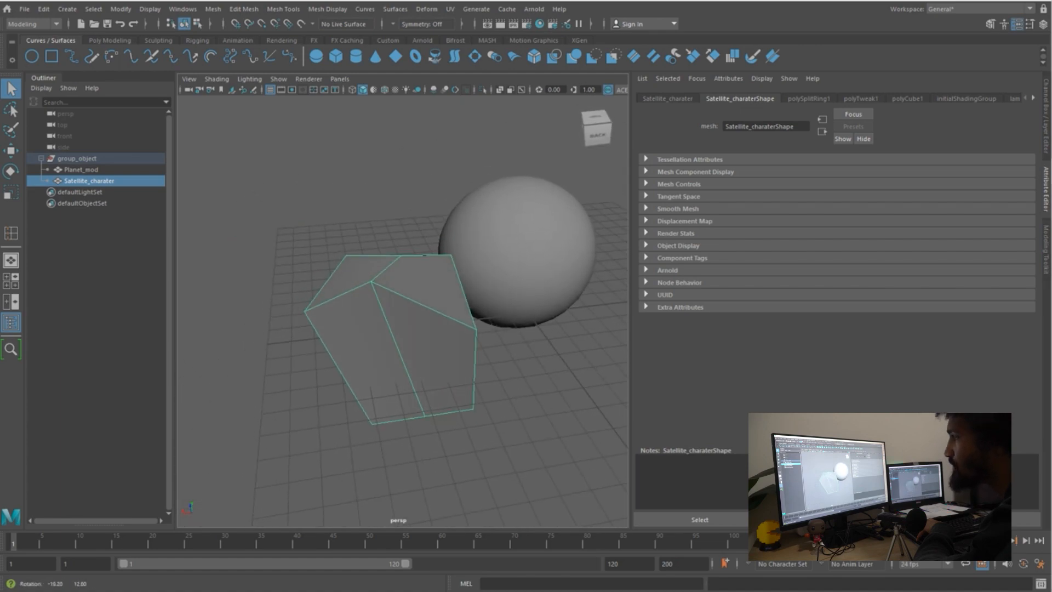
Select the planet and satellite objects in turn, clear the selection, and look over the scene from another angle
{"action": "left_click", "coordinate": [81, 169]}
{"action": "left_click", "coordinate": [89, 181]}
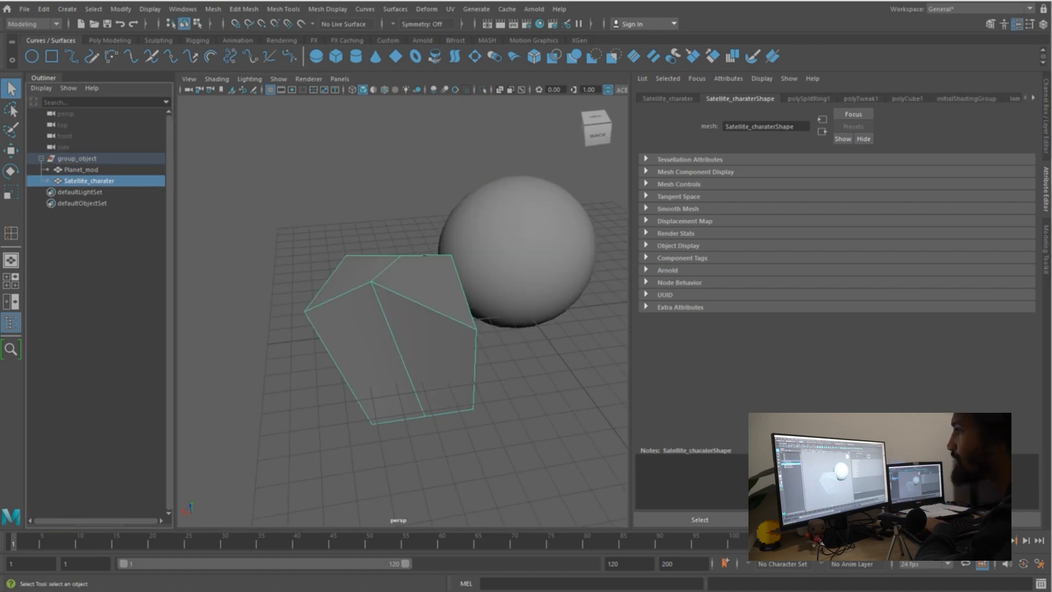
{"action": "left_click", "coordinate": [81, 170]}
{"action": "left_click", "coordinate": [417, 384]}
{"action": "scroll", "coordinate": [416, 328], "scroll_direction": "down", "scroll_amount": 6}
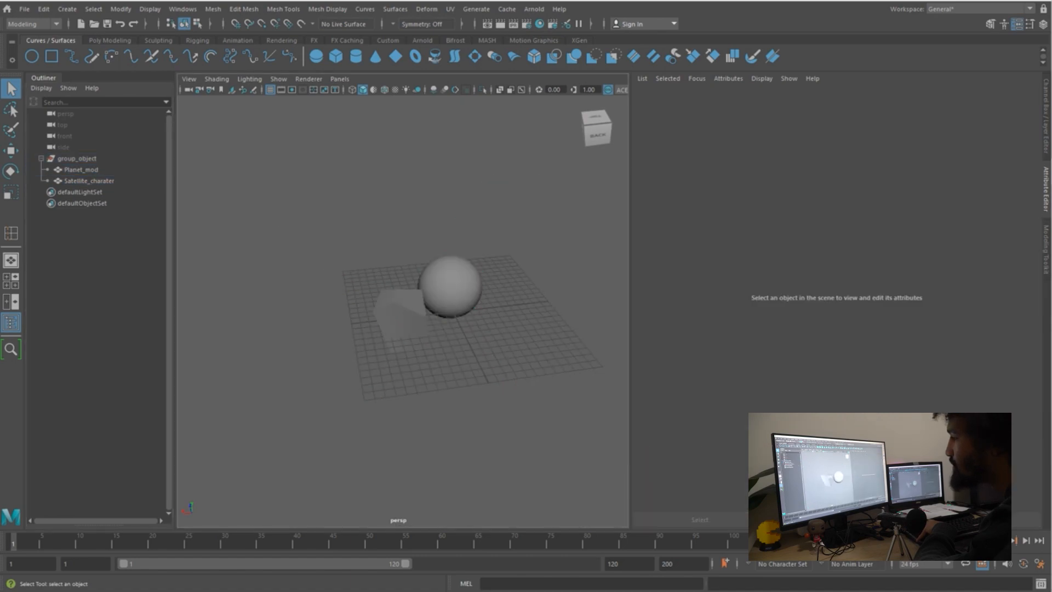
{"action": "left_click_drag", "start_coordinate": [416, 328], "coordinate": [373, 321], "text": "alt"}
{"action": "scroll", "coordinate": [403, 307], "scroll_direction": "up", "scroll_amount": 4}
Set the Weight of the satellite box's polySplitRing1 edge loop node to 0.520 and clear the selection
{"action": "left_click", "coordinate": [368, 317]}
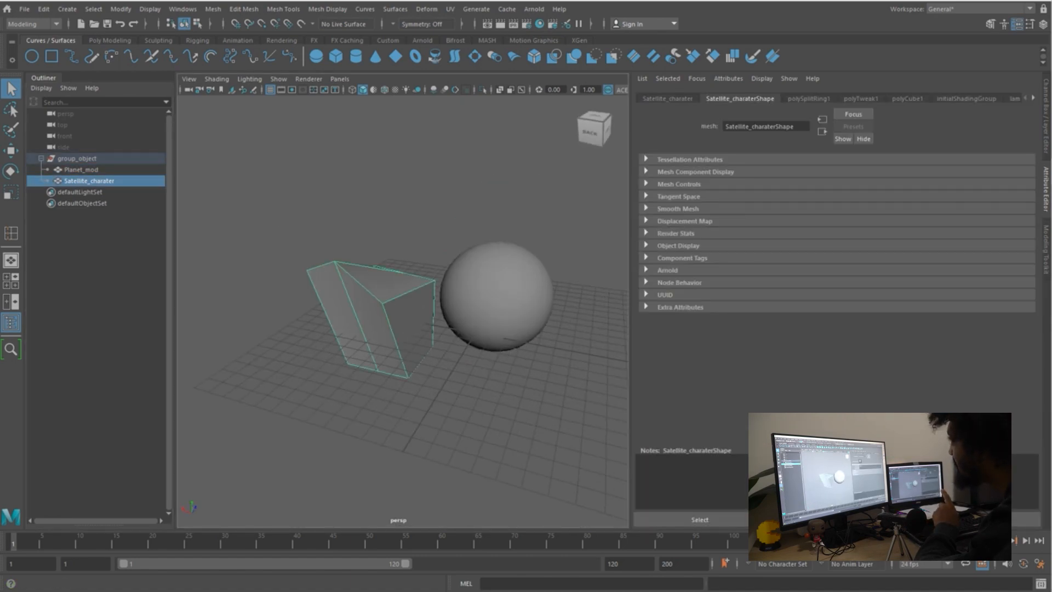
{"action": "left_click", "coordinate": [965, 99]}
{"action": "left_click", "coordinate": [1014, 99]}
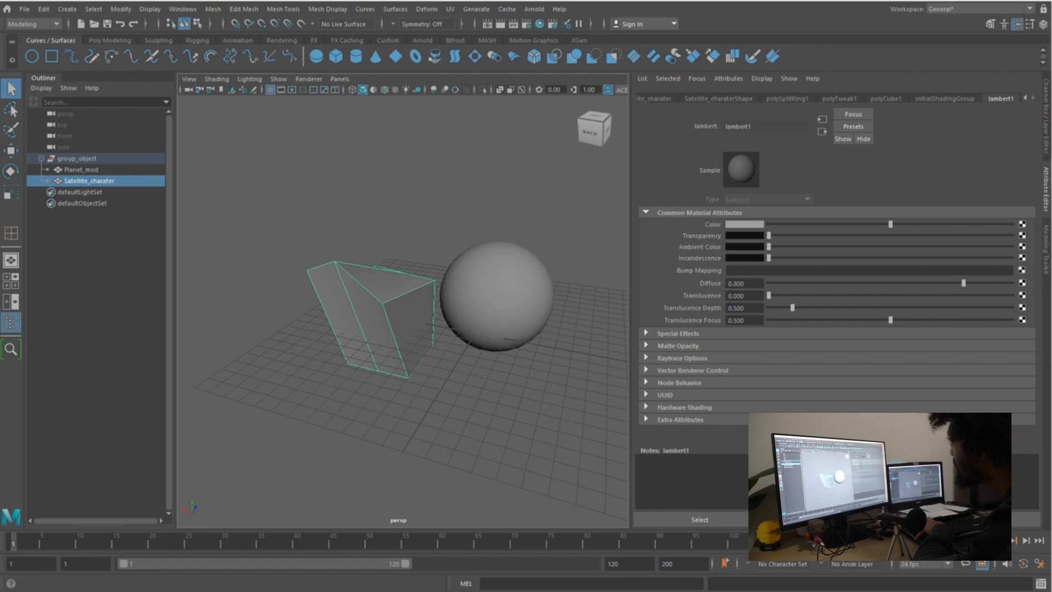
{"action": "left_click", "coordinate": [839, 99]}
{"action": "left_click", "coordinate": [885, 99]}
{"action": "left_click", "coordinate": [787, 99]}
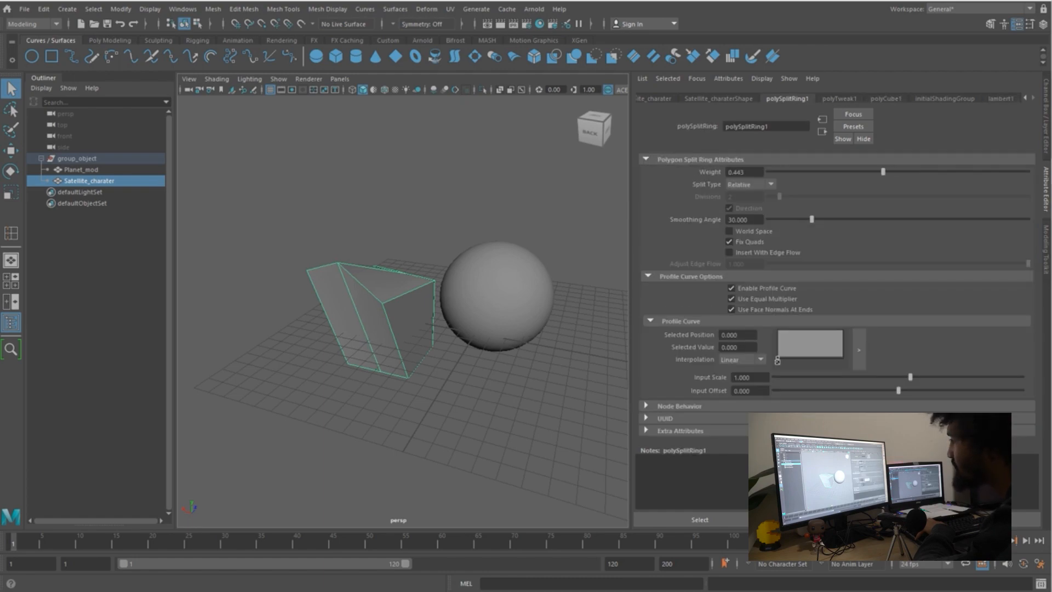
{"action": "mouse_move", "coordinate": [883, 172]}
{"action": "left_mouse_down"}
{"action": "mouse_move", "coordinate": [782, 172]}
{"action": "mouse_move", "coordinate": [903, 172]}
{"action": "left_mouse_up"}
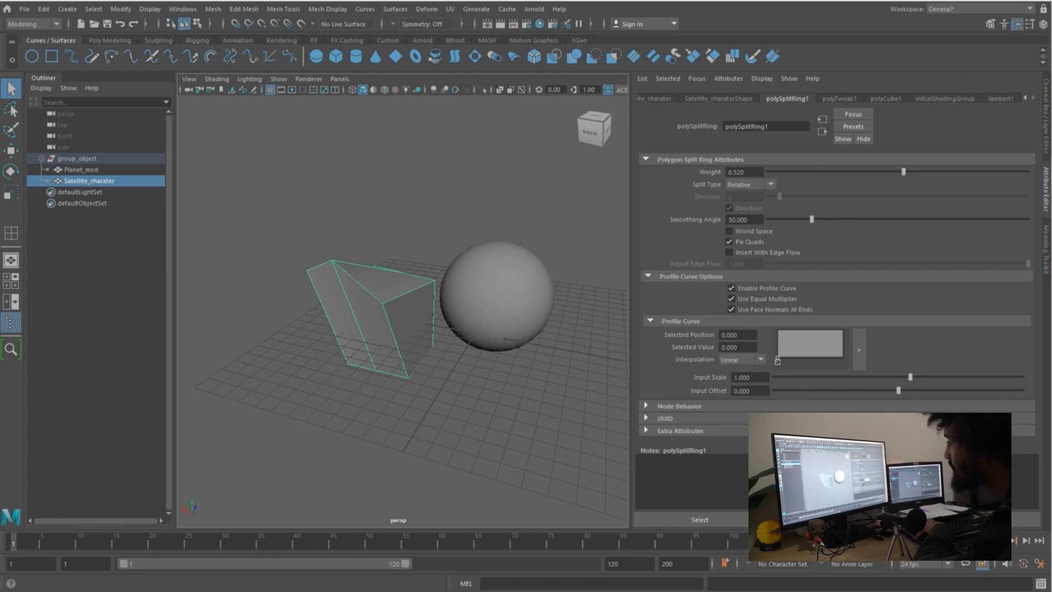
{"action": "left_click_drag", "start_coordinate": [417, 323], "coordinate": [365, 322], "text": "alt"}
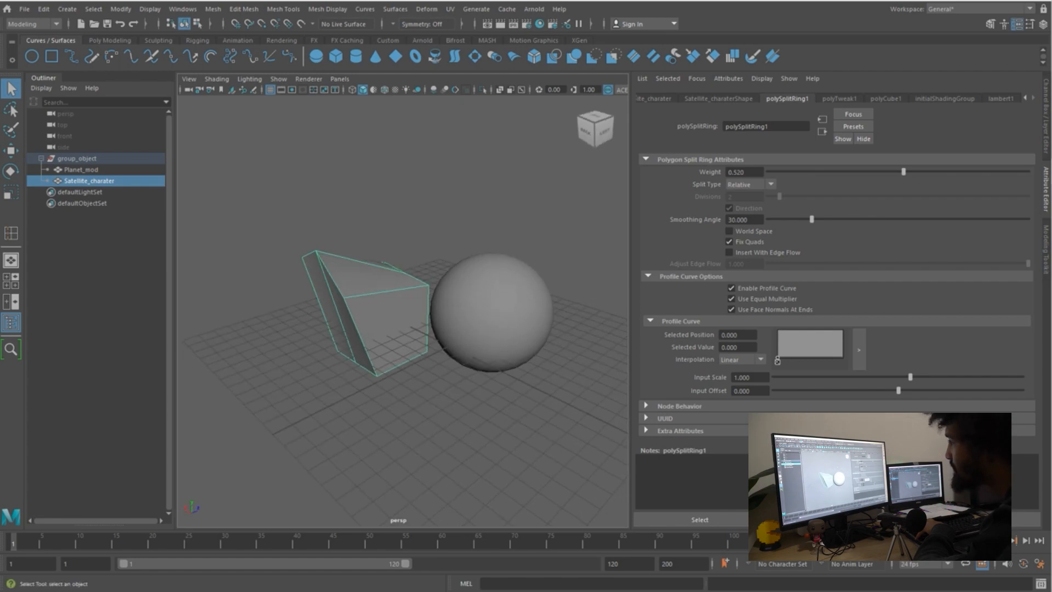
{"action": "left_click", "coordinate": [384, 202]}
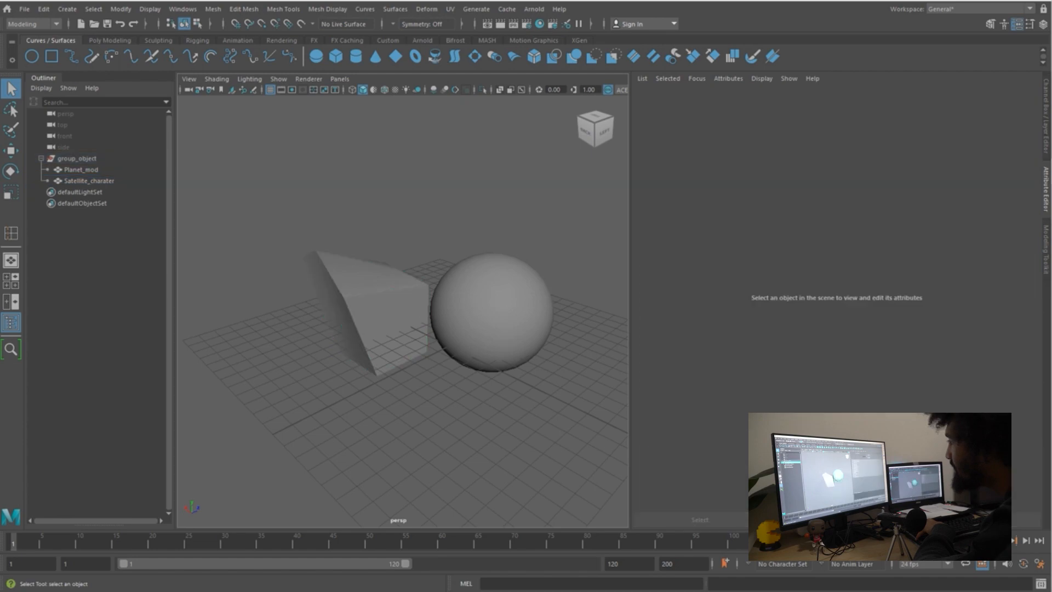
Switch the planet sphere to face selection and delete a single face from its surface
{"action": "left_click_drag", "start_coordinate": [372, 219], "coordinate": [432, 211], "text": "alt"}
{"action": "left_click", "coordinate": [482, 279]}
{"action": "left_click_drag", "start_coordinate": [482, 284], "coordinate": [433, 286], "text": "alt"}
{"action": "scroll", "coordinate": [465, 285], "scroll_direction": "up", "scroll_amount": 5}
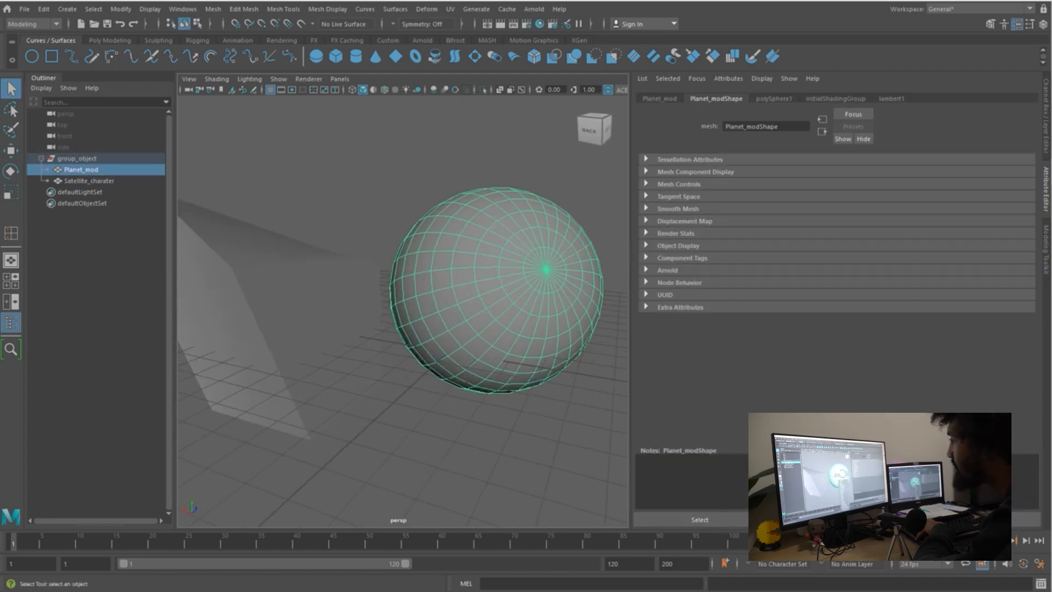
{"action": "right_click_drag", "start_coordinate": [528, 273], "coordinate": [527, 302]}
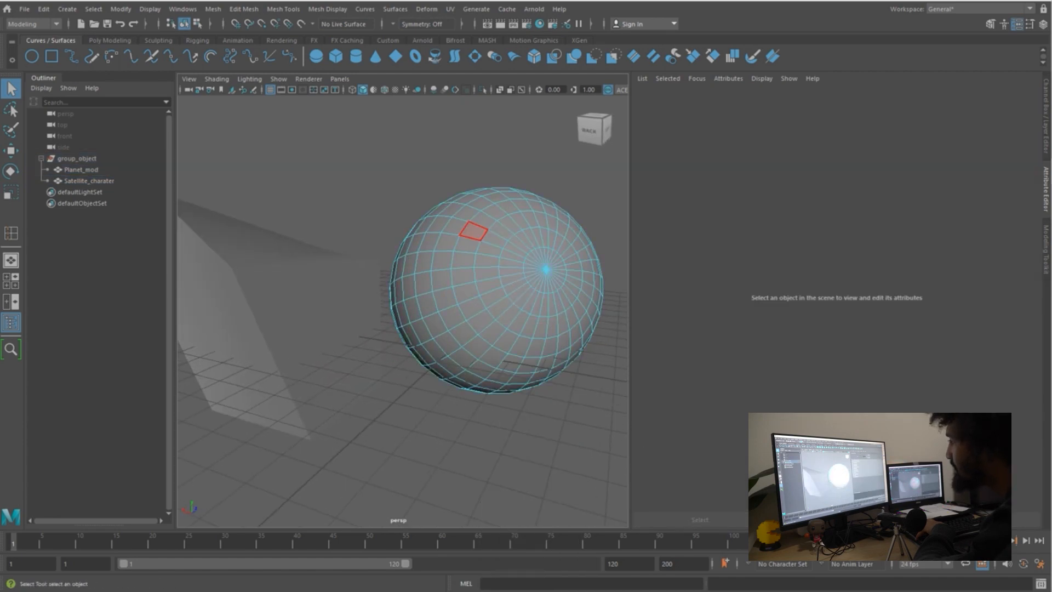
{"action": "double_click", "coordinate": [473, 231]}
{"action": "left_click", "coordinate": [472, 231]}
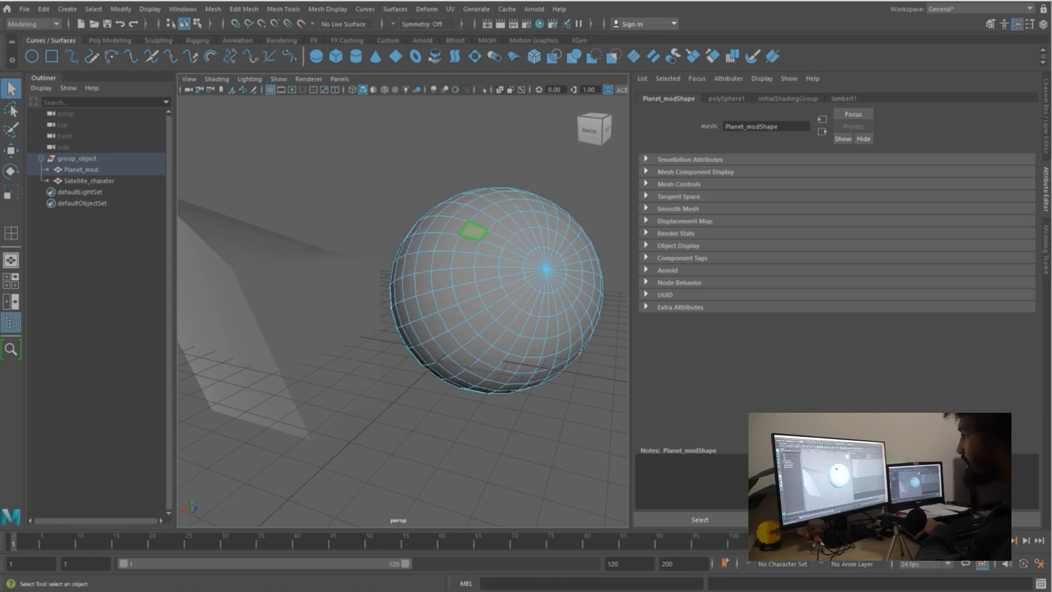
{"action": "key", "text": "Delete"}
{"action": "scroll", "coordinate": [537, 220], "scroll_direction": "up", "scroll_amount": 5}
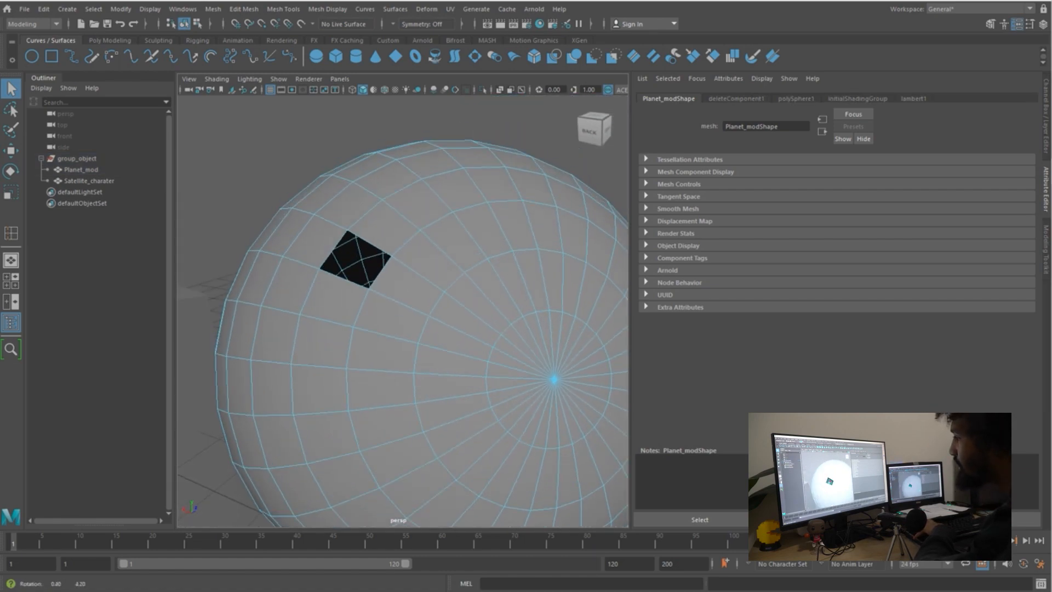
{"action": "left_click_drag", "start_coordinate": [407, 303], "coordinate": [420, 323], "text": "alt"}
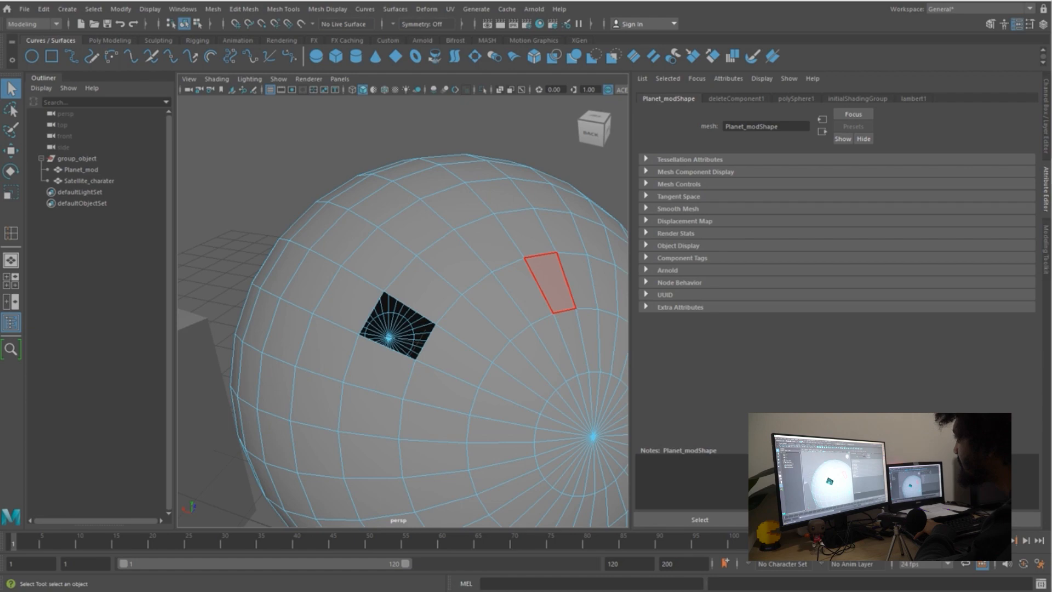
Examine the sphere's deleteComponent1 history node and its input and output connections
{"action": "left_click", "coordinate": [735, 99]}
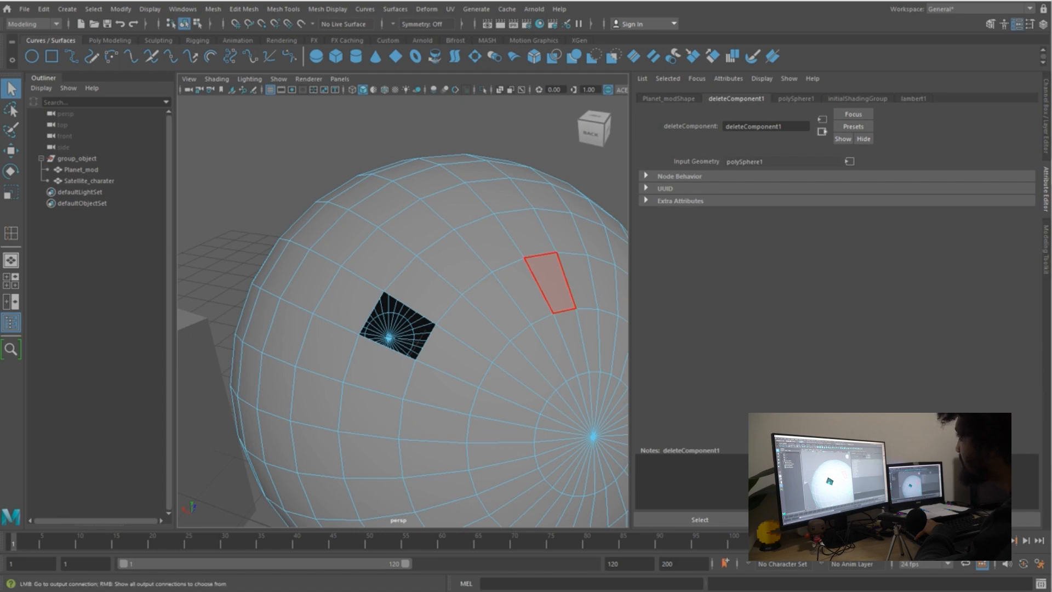
{"action": "left_click", "coordinate": [822, 131]}
{"action": "left_click", "coordinate": [821, 119]}
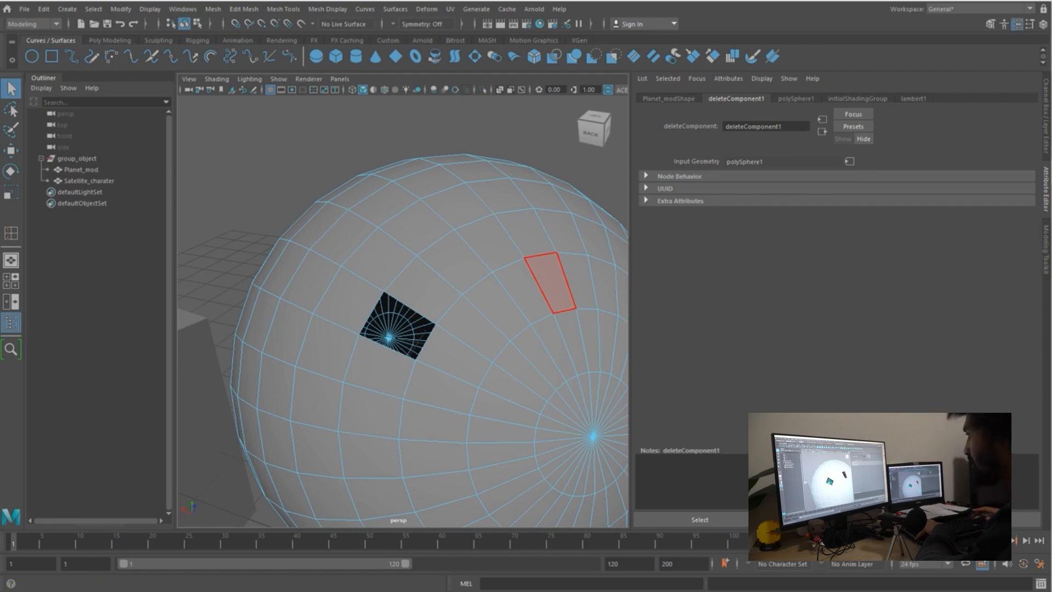
Delete a second face on the sphere and undo back through both face deletions
{"action": "left_click", "coordinate": [551, 282]}
{"action": "key", "text": "Delete"}
{"action": "key", "text": "ctrl+z"}
{"action": "key", "text": "ctrl+z"}
{"action": "key", "text": "ctrl+z"}
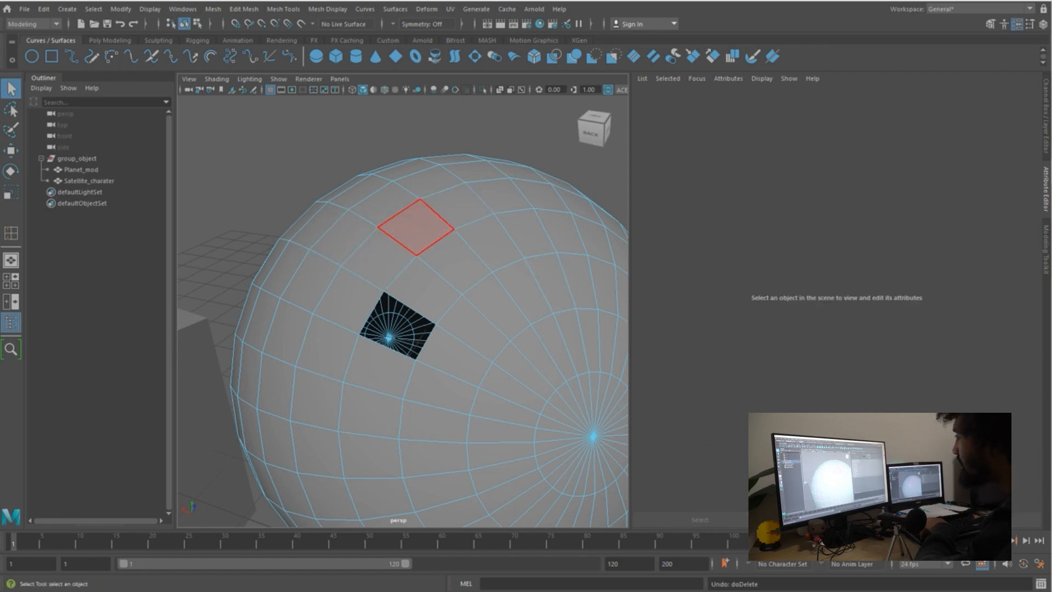
{"action": "left_click", "coordinate": [424, 291]}
{"action": "left_click", "coordinate": [398, 325]}
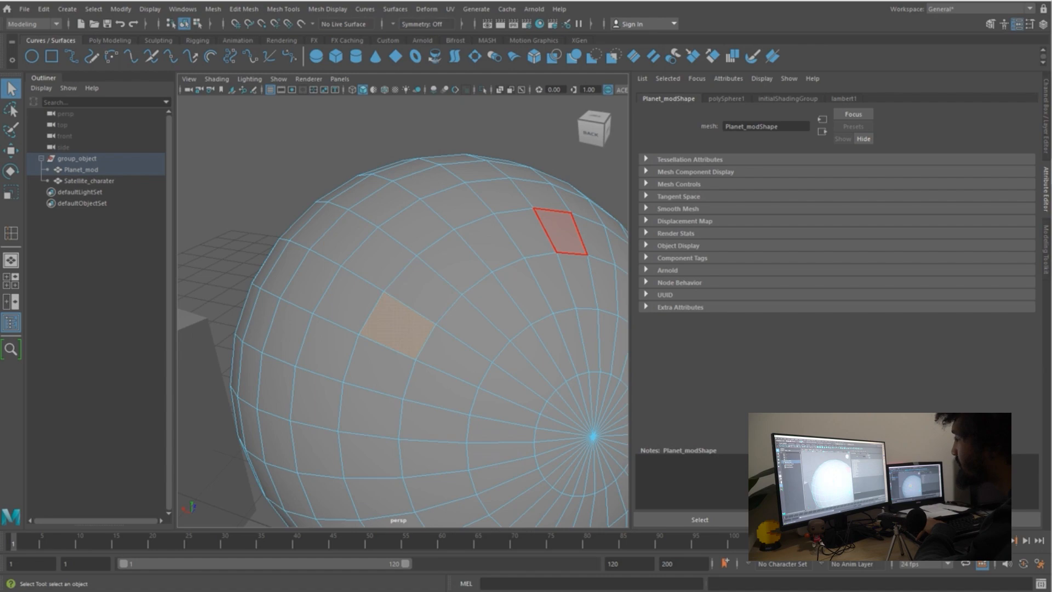
Return the planet sphere from face selection to object mode
{"action": "scroll", "coordinate": [575, 235], "scroll_direction": "down", "scroll_amount": 5}
{"action": "right_click", "coordinate": [420, 272]}
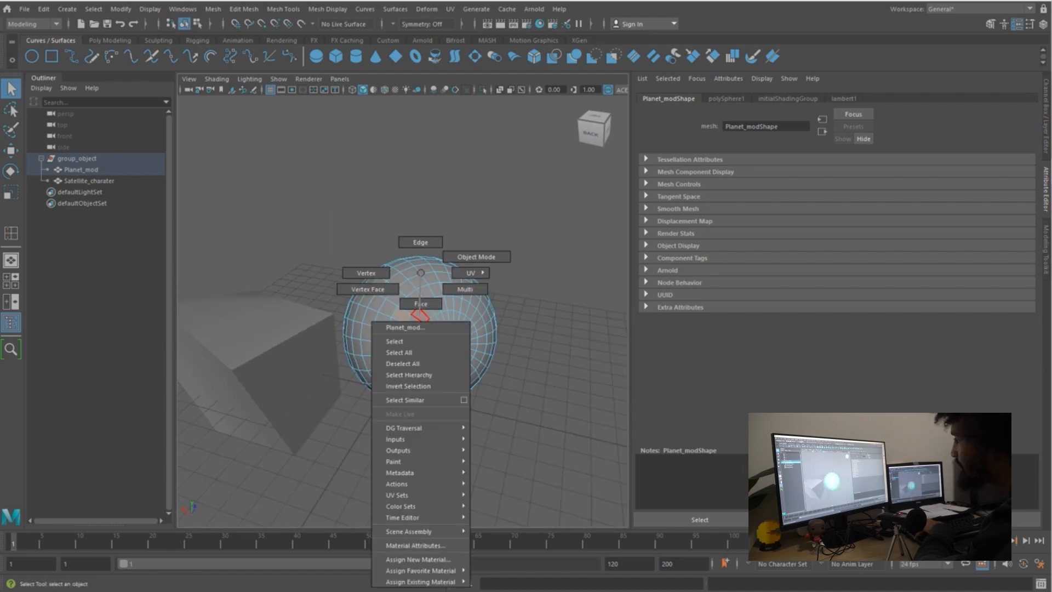
{"action": "right_click_drag", "start_coordinate": [420, 314], "coordinate": [476, 257]}
{"action": "scroll", "coordinate": [476, 256], "scroll_direction": "down", "scroll_amount": 3}
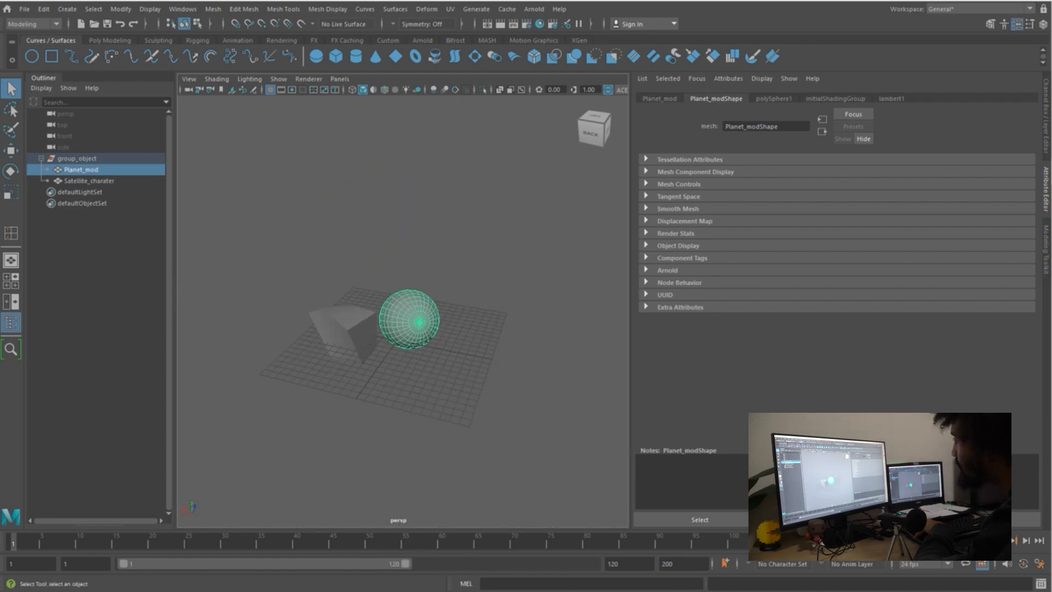
Review the transform attributes of the planet and satellite, and bring up the Modeling Toolkit with nothing selected
{"action": "left_click", "coordinate": [87, 181]}
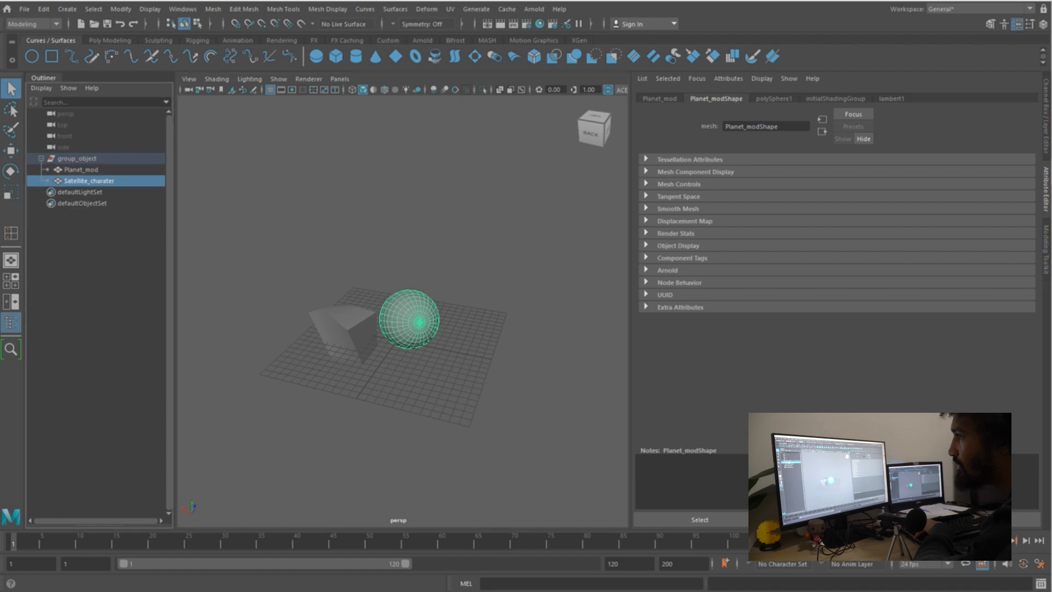
{"action": "left_click", "coordinate": [82, 170]}
{"action": "left_click", "coordinate": [78, 158]}
{"action": "left_click", "coordinate": [82, 170]}
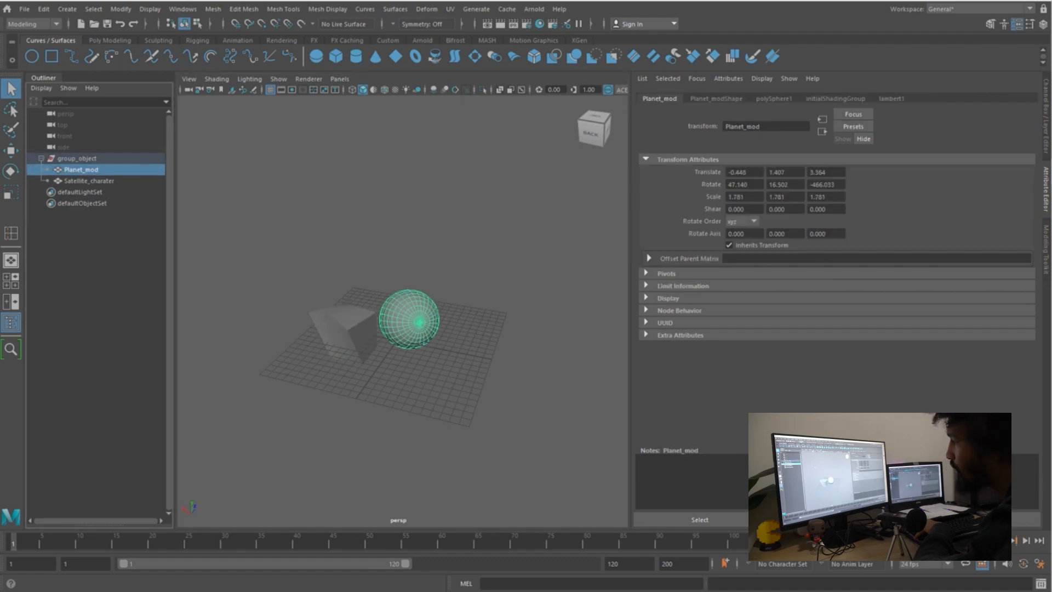
{"action": "left_click", "coordinate": [87, 181]}
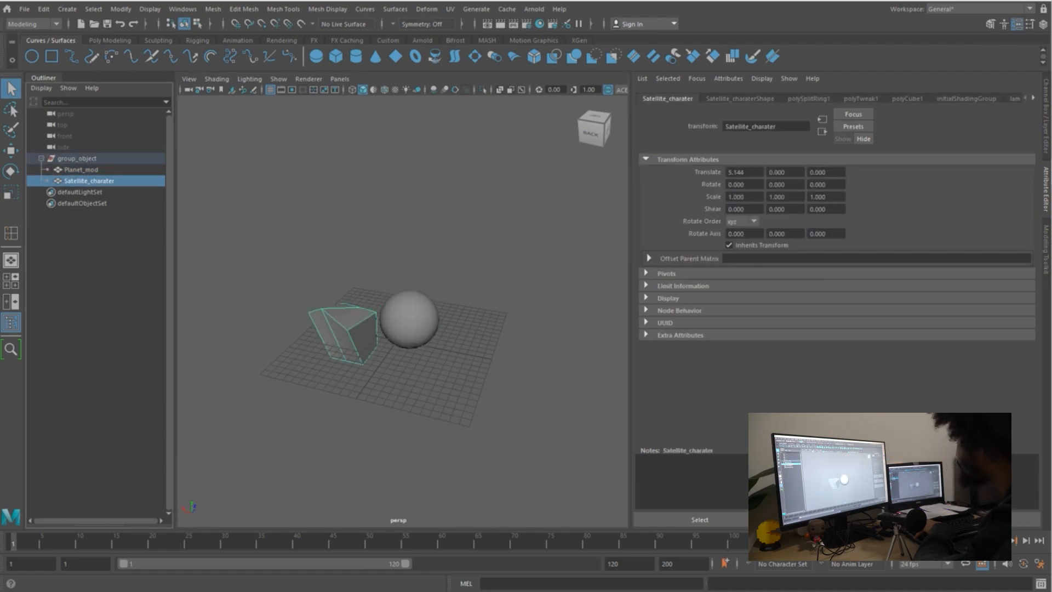
{"action": "left_click", "coordinate": [1045, 250]}
{"action": "left_click", "coordinate": [679, 230]}
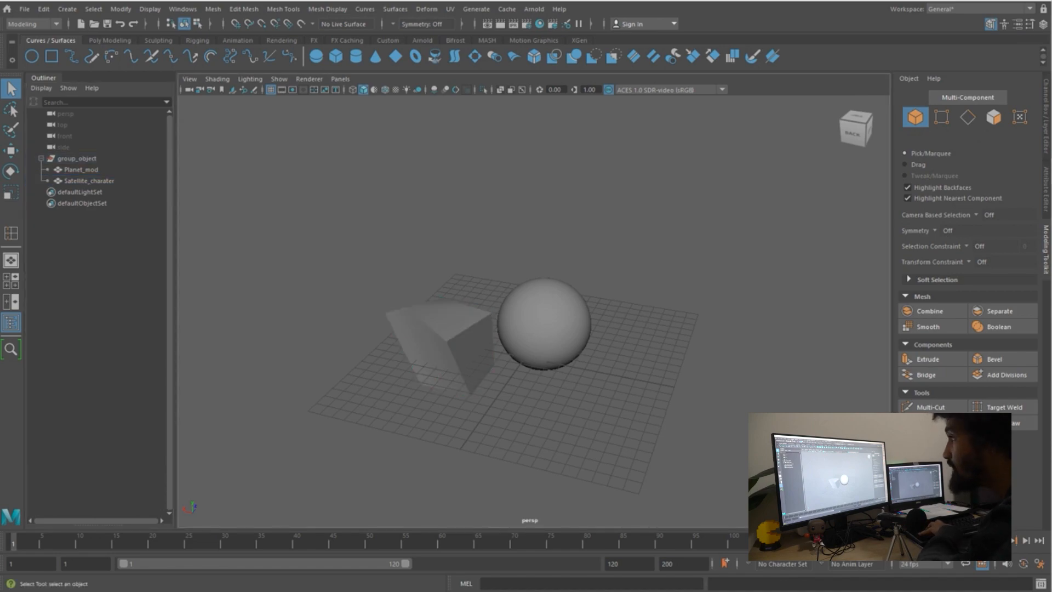
Look through the object creation options and display the available NURBS primitives
{"action": "left_click", "coordinate": [120, 8]}
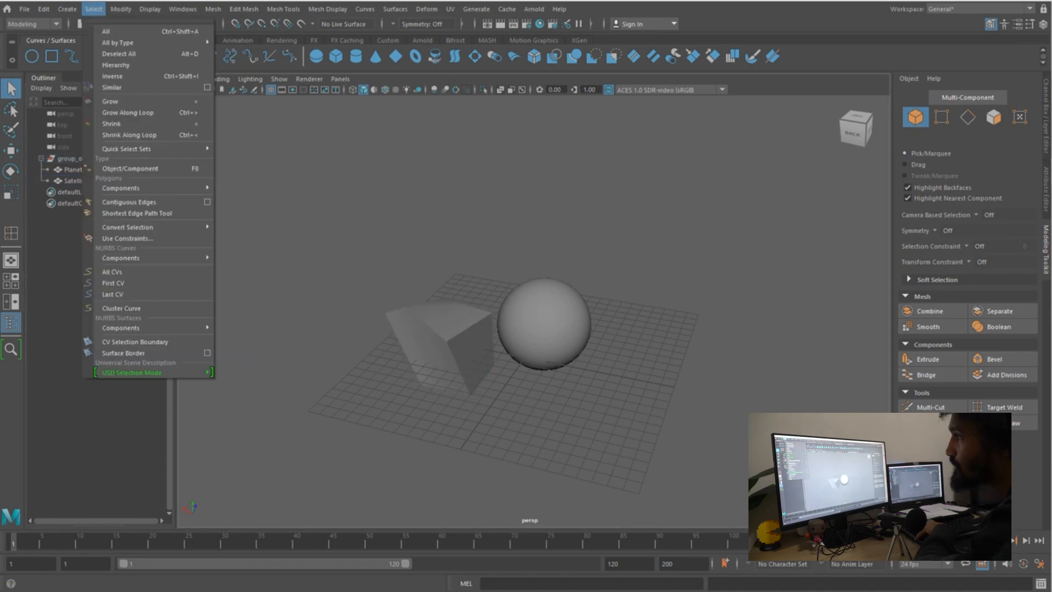
{"action": "mouse_move", "coordinate": [44, 9]}
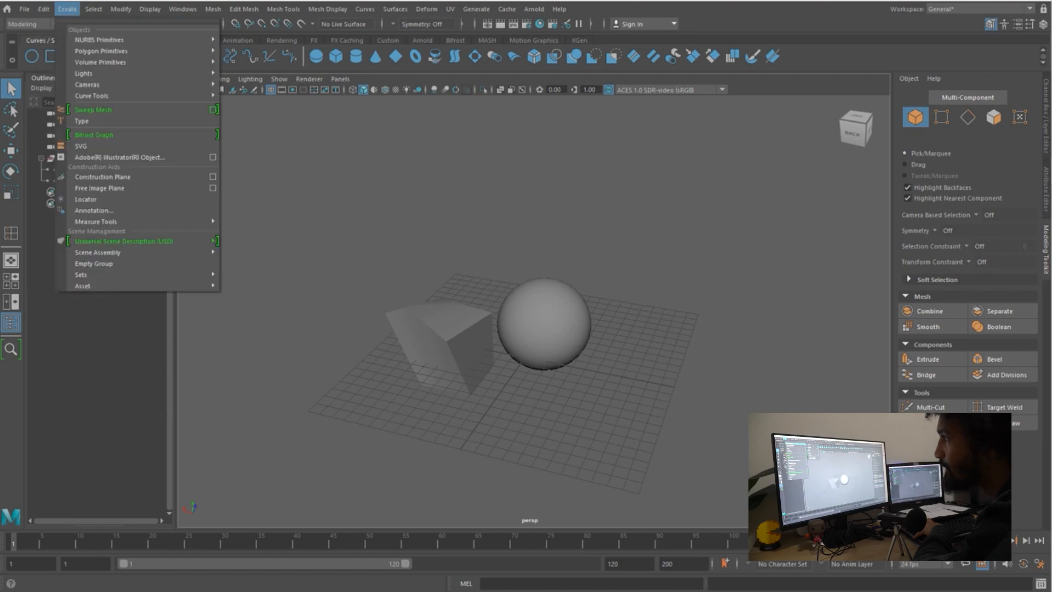
{"action": "mouse_move", "coordinate": [98, 40]}
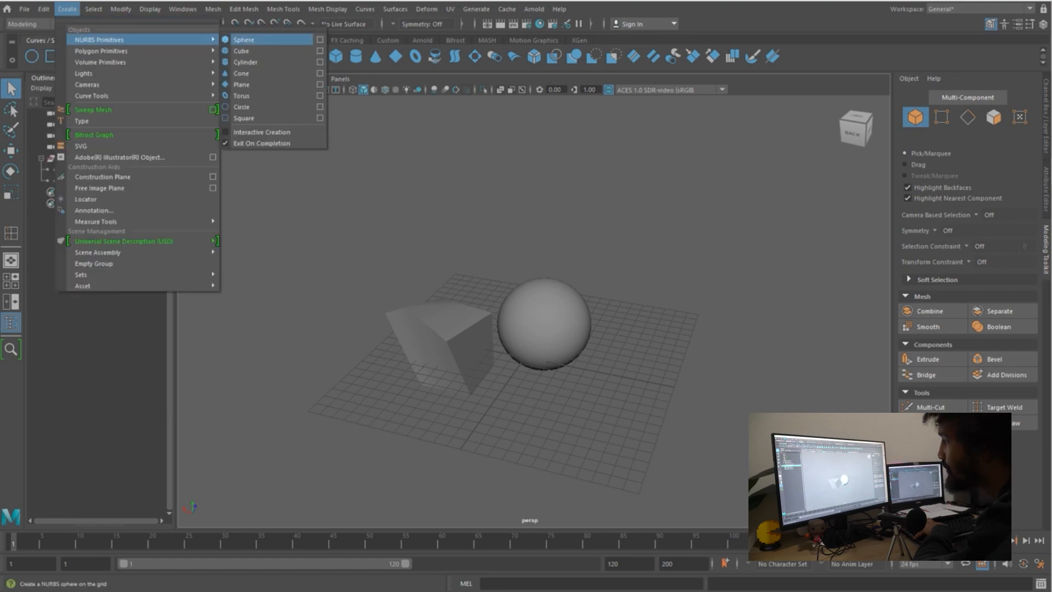
Create a NURBS sphere, scale it up larger than the planet and move it beside the planet
{"action": "left_click", "coordinate": [244, 39]}
{"action": "key", "text": "r"}
{"action": "key", "text": "w"}
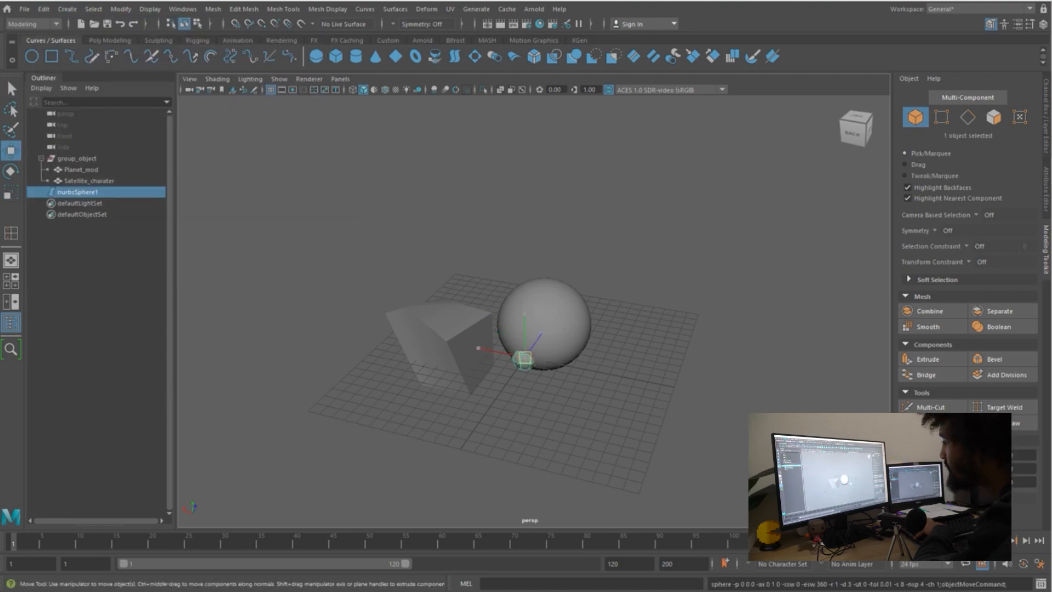
{"action": "left_click_drag", "start_coordinate": [525, 360], "coordinate": [728, 365]}
{"action": "key", "text": "r"}
{"action": "key", "text": "w"}
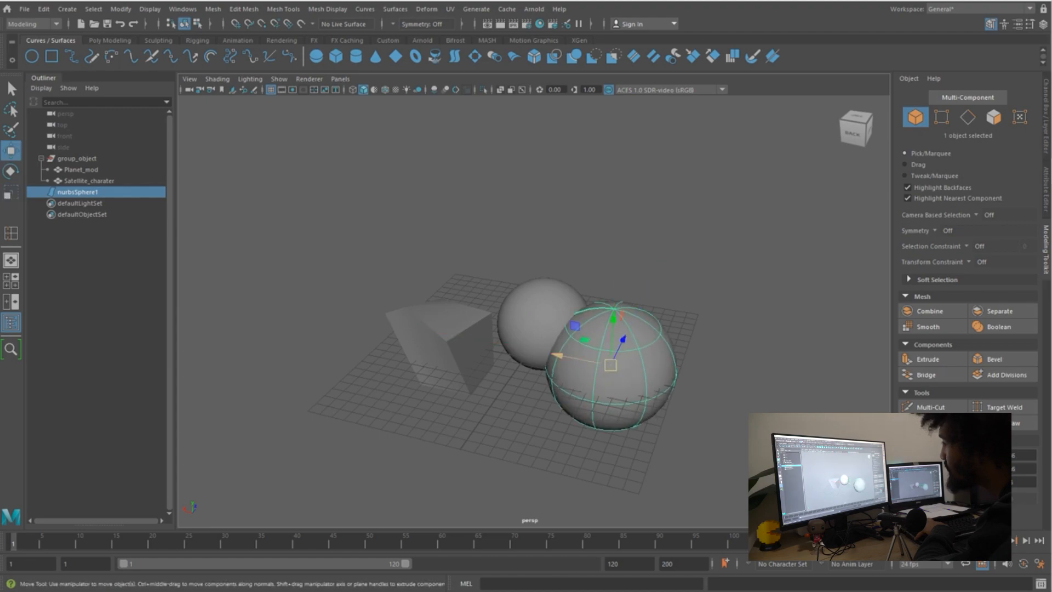
{"action": "left_click_drag", "start_coordinate": [557, 356], "coordinate": [639, 321]}
Compare the planet mesh with the NURBS sphere, and scale the NURBS sphere down slightly
{"action": "key", "text": "q"}
{"action": "left_click", "coordinate": [627, 350]}
{"action": "left_click", "coordinate": [548, 315]}
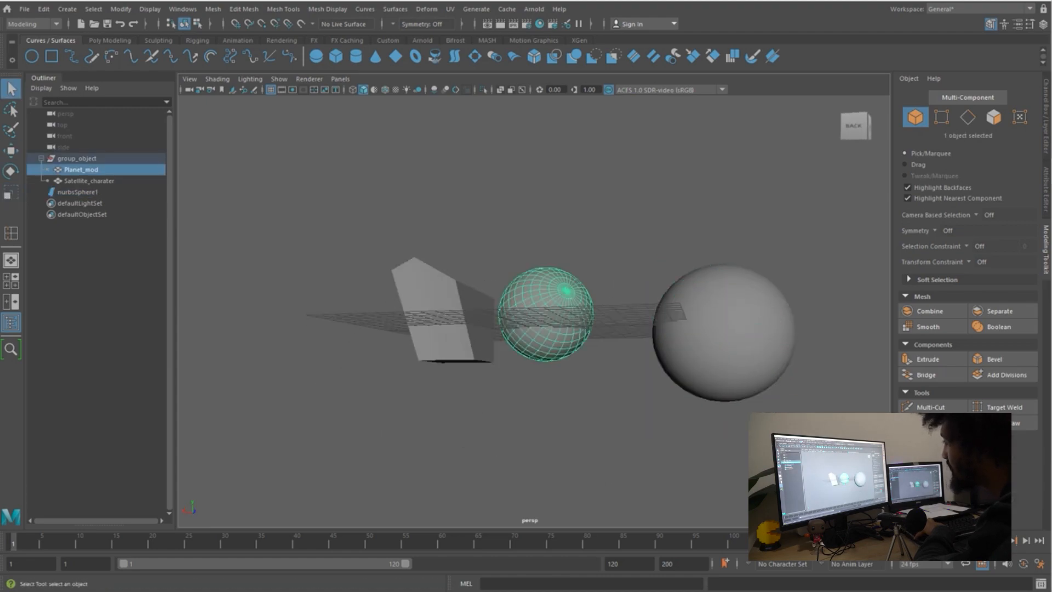
{"action": "key", "text": "w"}
{"action": "left_click", "coordinate": [723, 351]}
{"action": "key", "text": "r"}
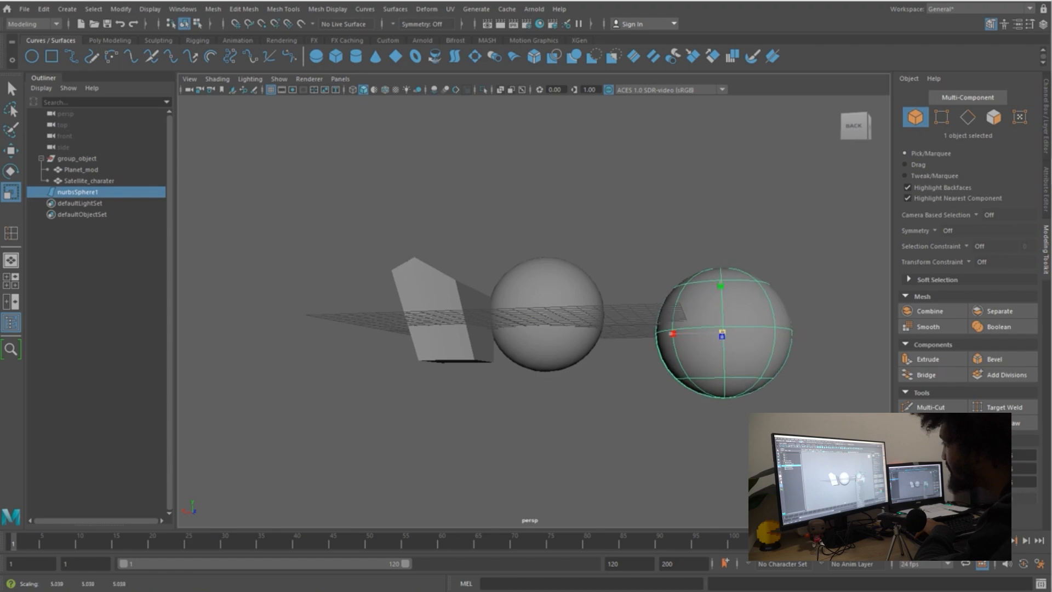
{"action": "left_click_drag", "start_coordinate": [718, 333], "coordinate": [711, 333]}
Show the NURBS sphere's control vertices and pull an upper one outward and up to deform the surface
{"action": "right_click_drag", "start_coordinate": [707, 289], "coordinate": [706, 249]}
{"action": "right_click", "coordinate": [695, 294]}
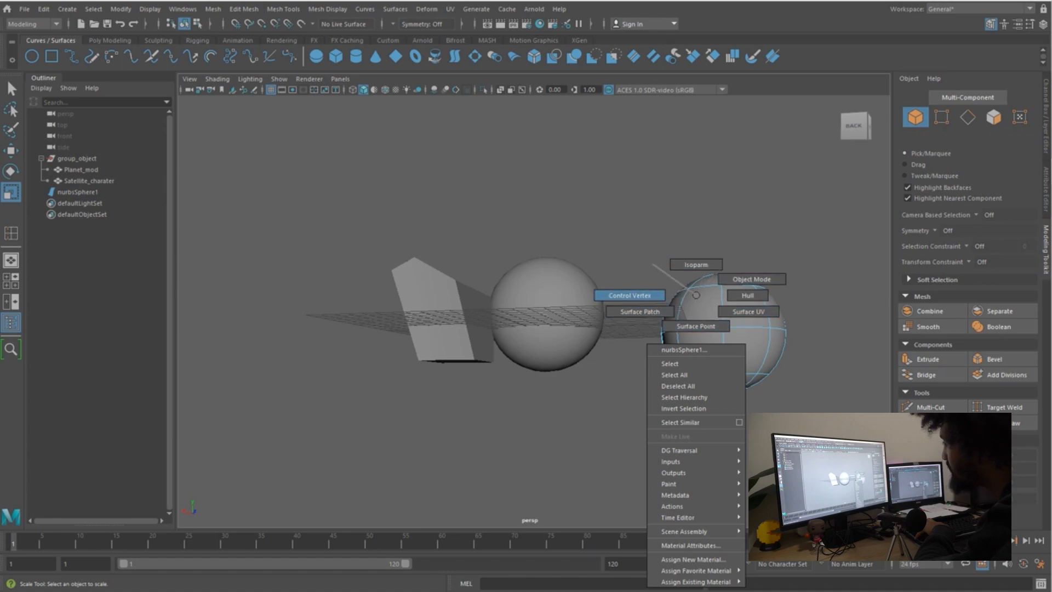
{"action": "left_click", "coordinate": [629, 295]}
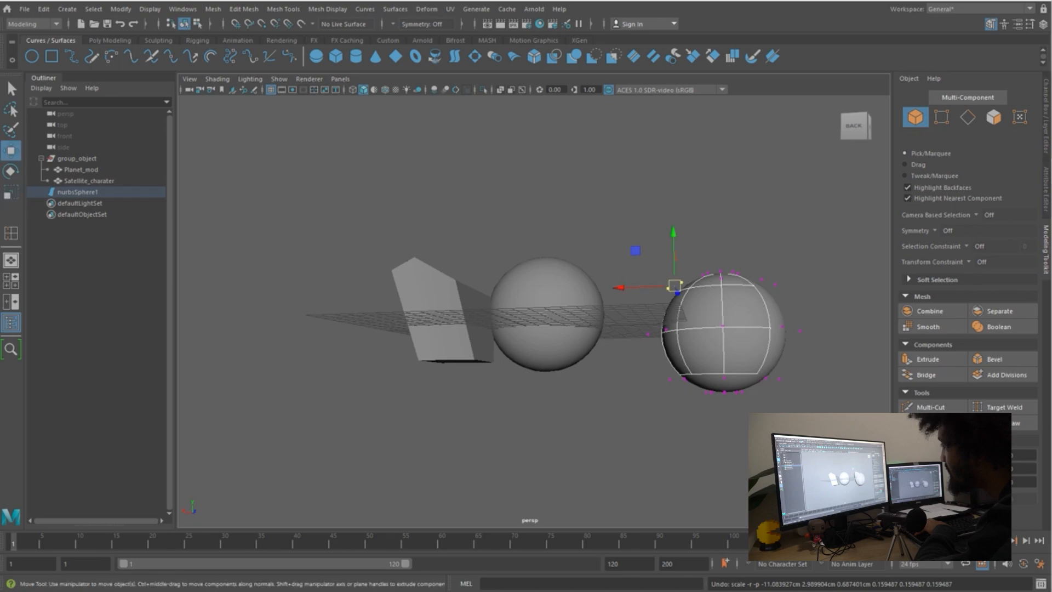
{"action": "left_click_drag", "start_coordinate": [674, 285], "coordinate": [639, 223]}
{"action": "key", "text": "q"}
{"action": "key", "text": "w"}
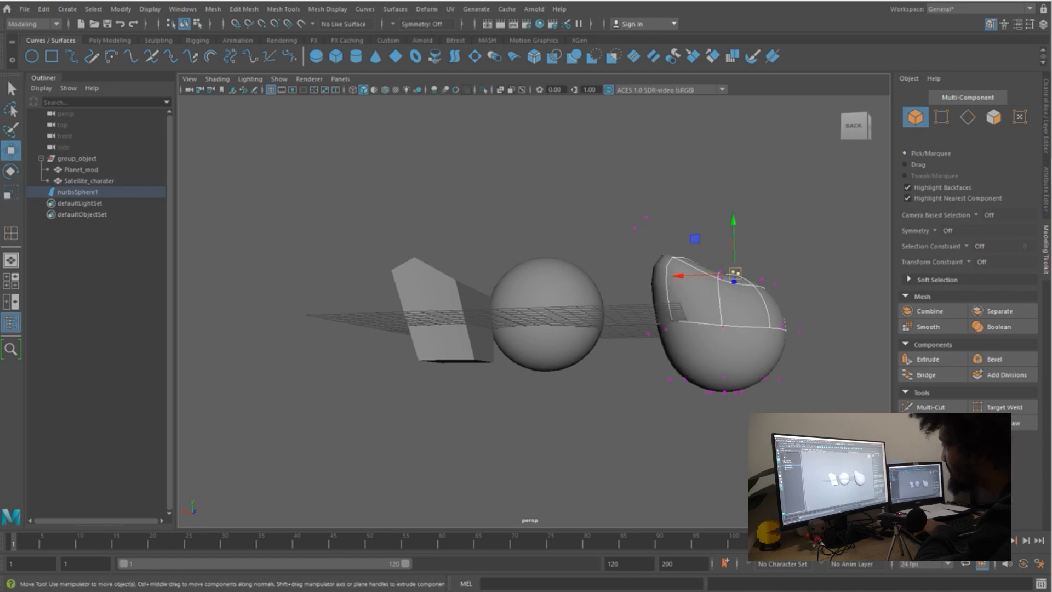
{"action": "key", "text": "q"}
Return the deformed NURBS sphere to object selection and delete it
{"action": "left_click_drag", "start_coordinate": [548, 274], "coordinate": [570, 329], "text": "alt"}
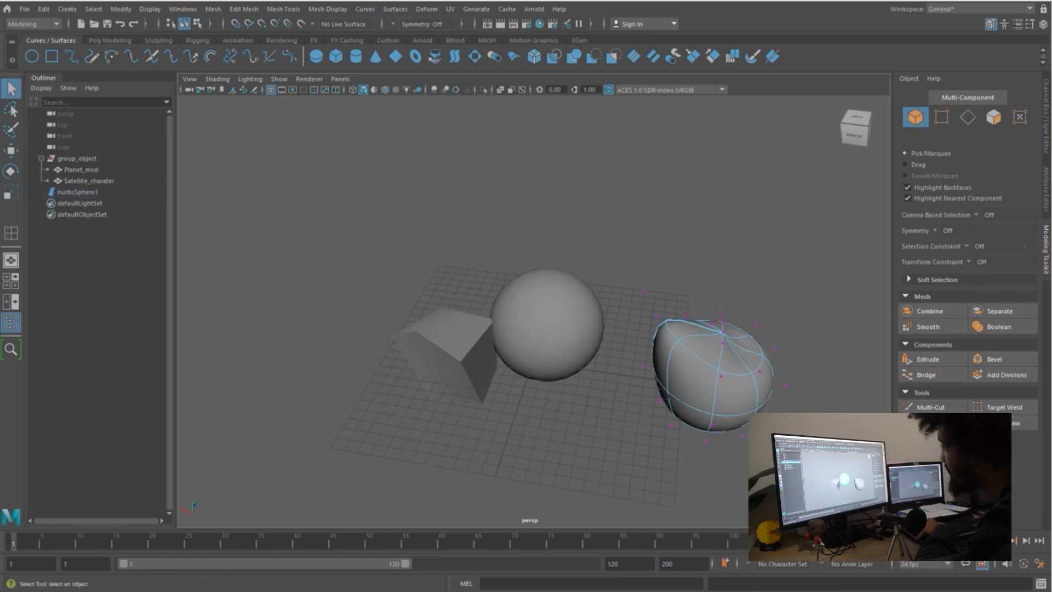
{"action": "left_click", "coordinate": [565, 331]}
{"action": "left_click", "coordinate": [712, 367]}
{"action": "left_click_drag", "start_coordinate": [712, 367], "coordinate": [695, 301], "text": "alt"}
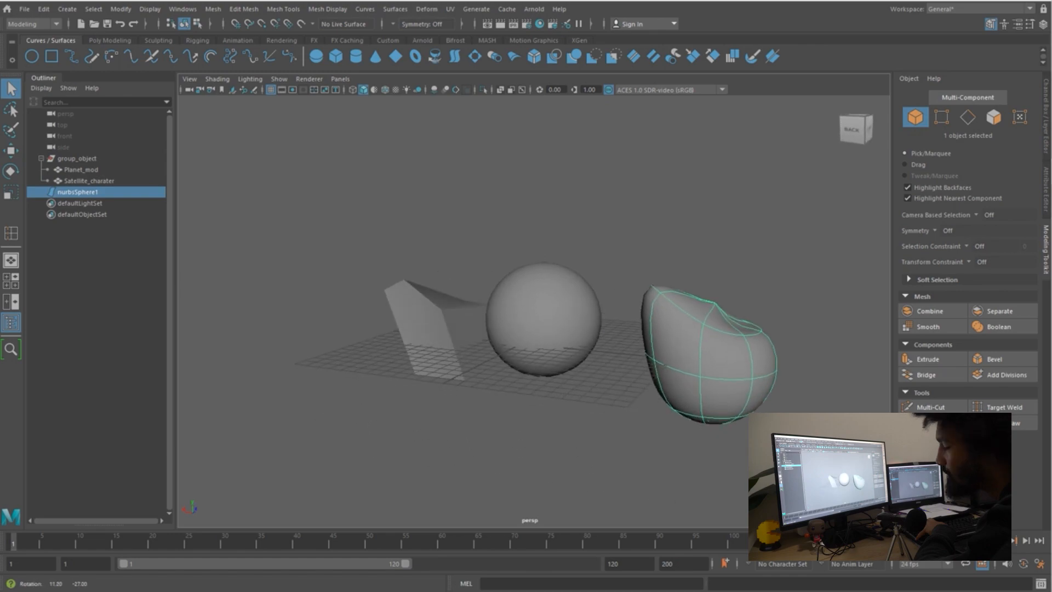
{"action": "right_click_drag", "start_coordinate": [707, 328], "coordinate": [784, 282]}
{"action": "key", "text": "Delete"}
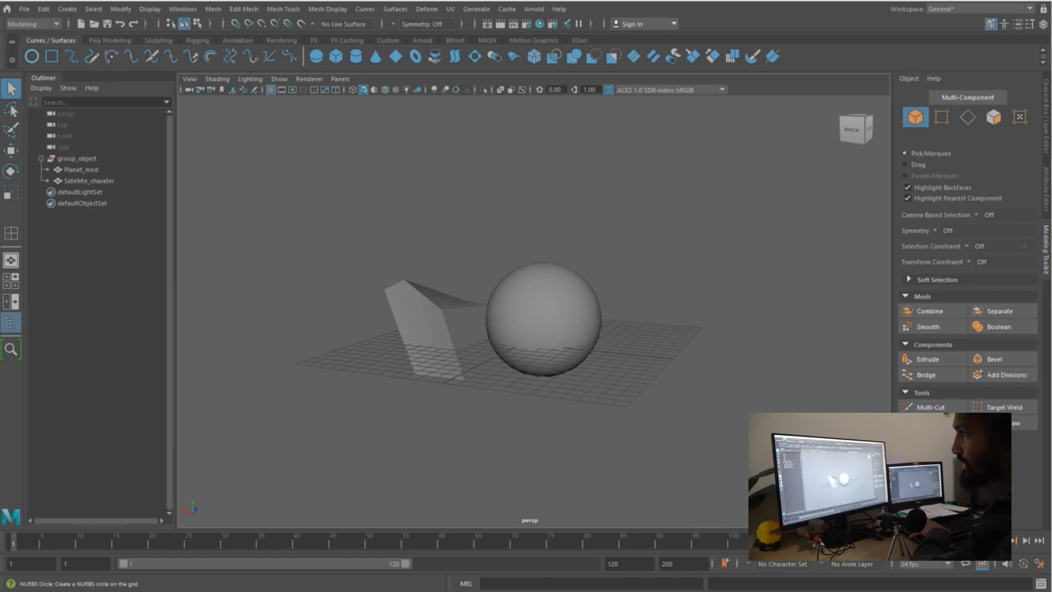
Create a polygon cube and move it along the X axis to the planet's side opposite the satellite
{"action": "left_click", "coordinate": [67, 9]}
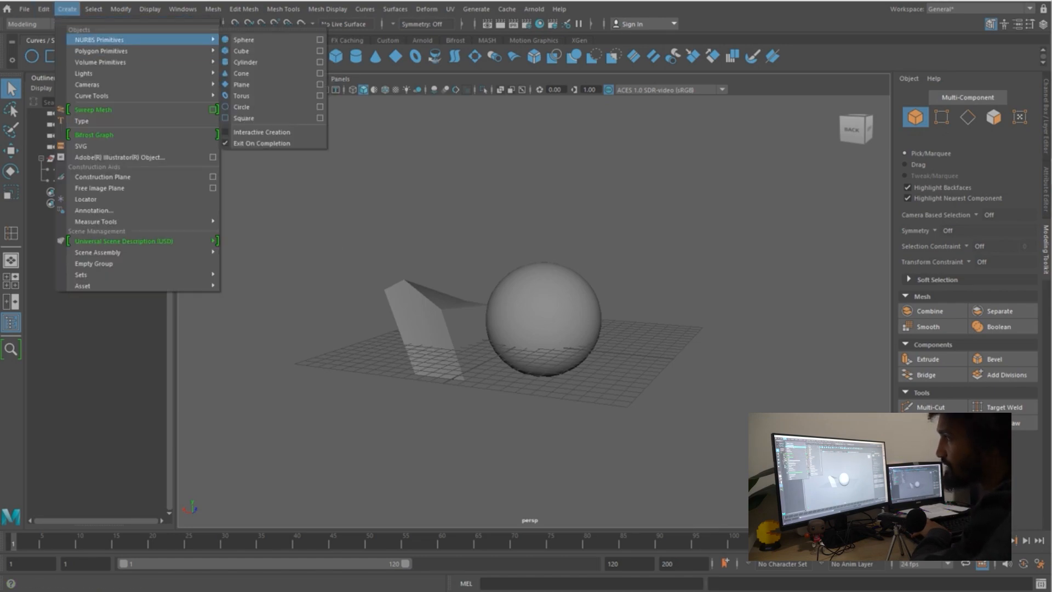
{"action": "mouse_move", "coordinate": [109, 62]}
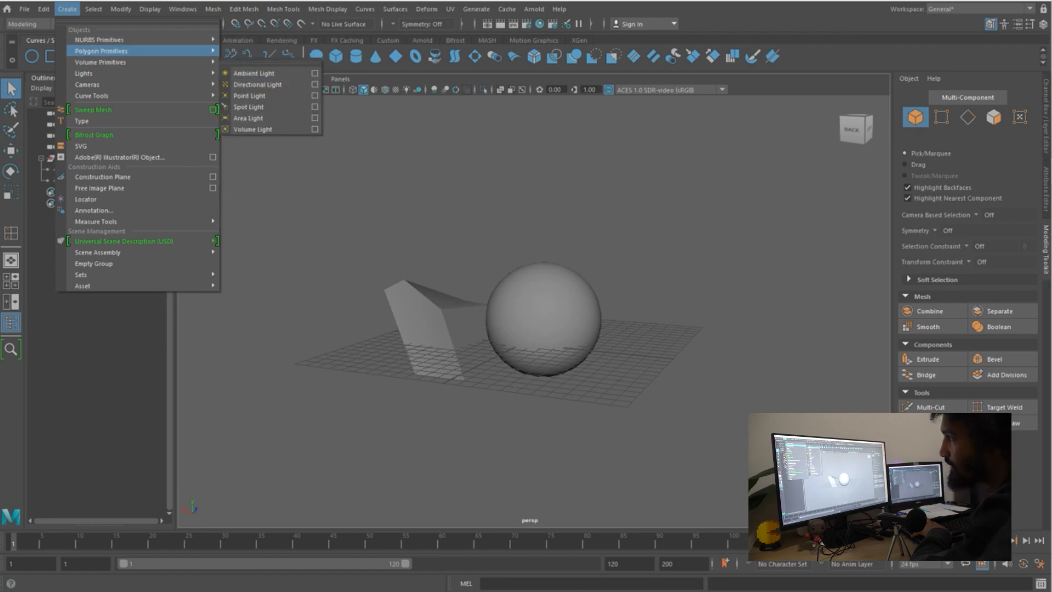
{"action": "left_click", "coordinate": [247, 61]}
{"action": "key", "text": "w"}
{"action": "scroll", "coordinate": [526, 328], "scroll_direction": "down", "scroll_amount": 2}
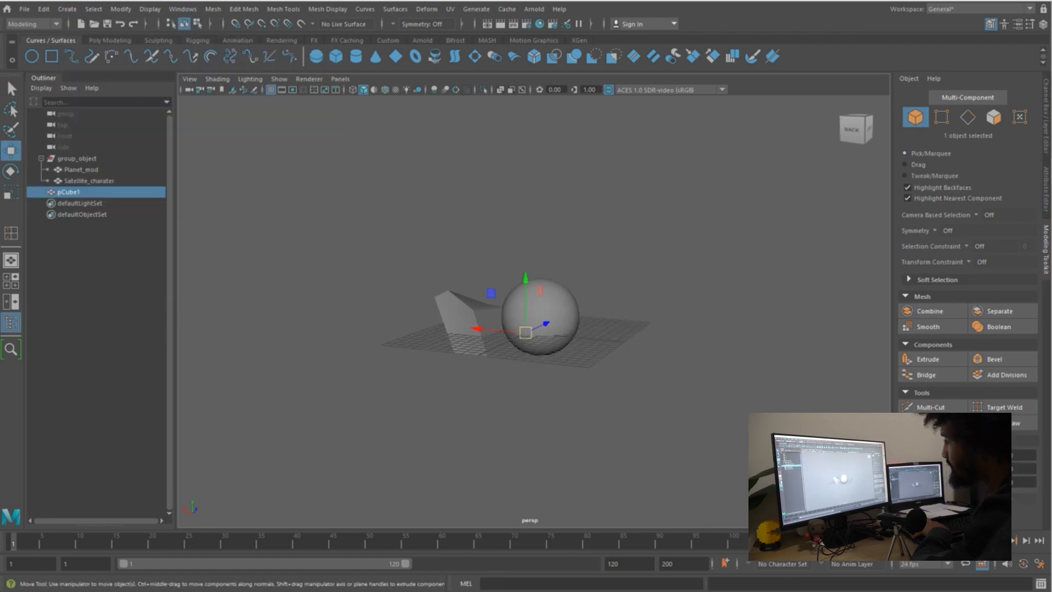
{"action": "key", "text": "ctrl+z"}
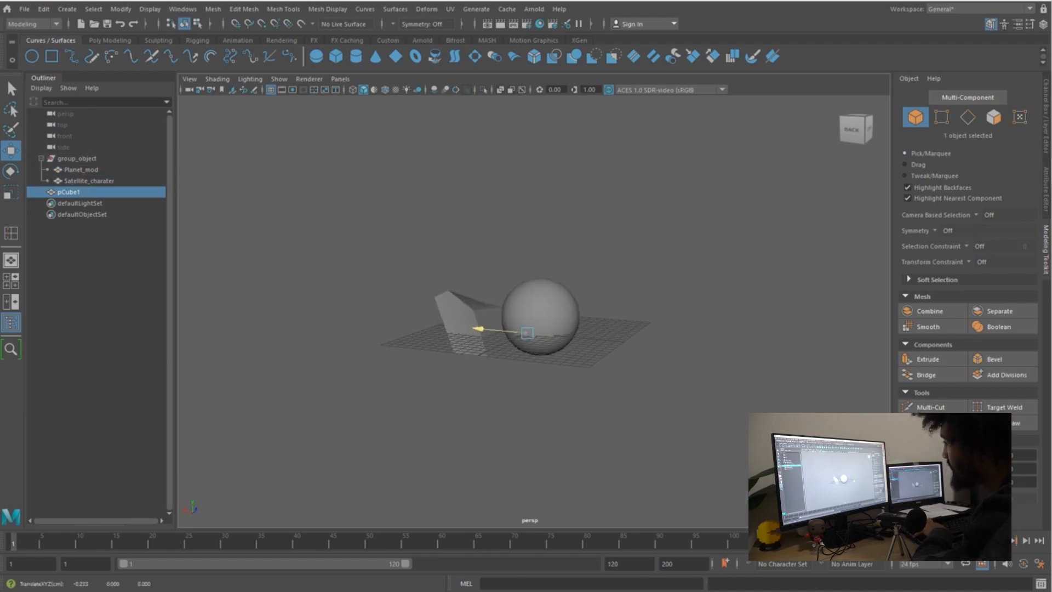
{"action": "left_click_drag", "start_coordinate": [478, 328], "coordinate": [772, 344]}
Scale the new cube up to slightly larger than the planet and bring up its component selection options
{"action": "key", "text": "r"}
{"action": "left_click", "coordinate": [676, 272]}
{"action": "left_click_drag", "start_coordinate": [676, 272], "coordinate": [712, 277], "text": "alt"}
{"action": "key", "text": "q"}
{"action": "right_click", "coordinate": [676, 272]}
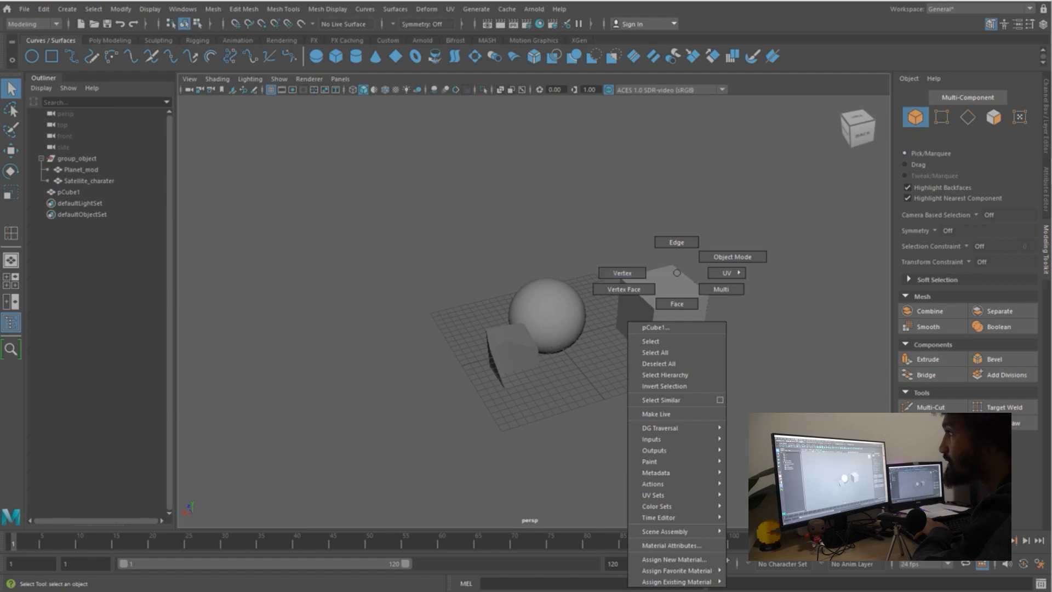
Create a point light in the scene
{"action": "left_click", "coordinate": [120, 9]}
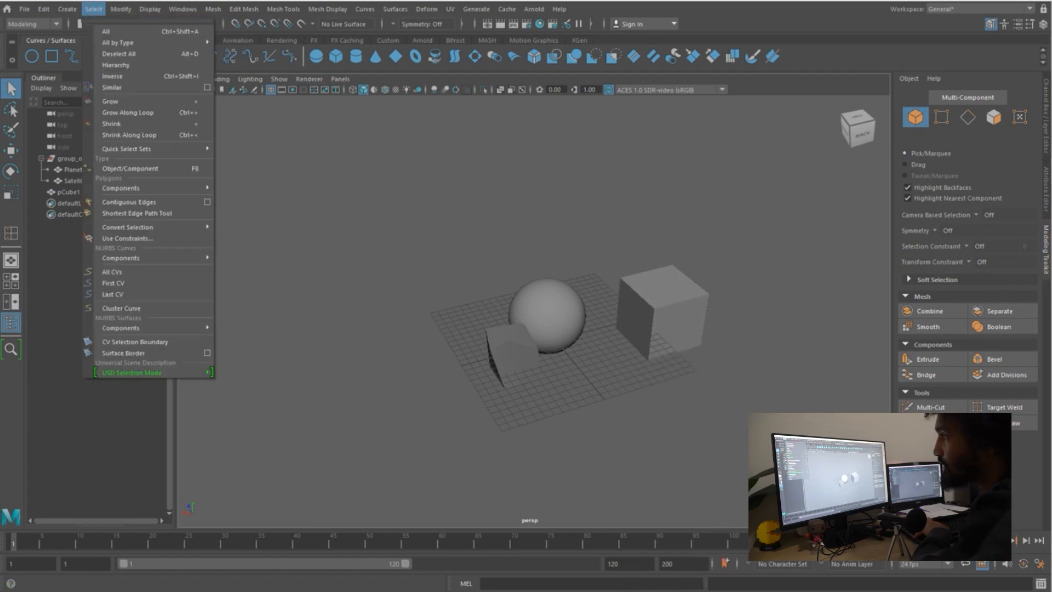
{"action": "left_click", "coordinate": [67, 9]}
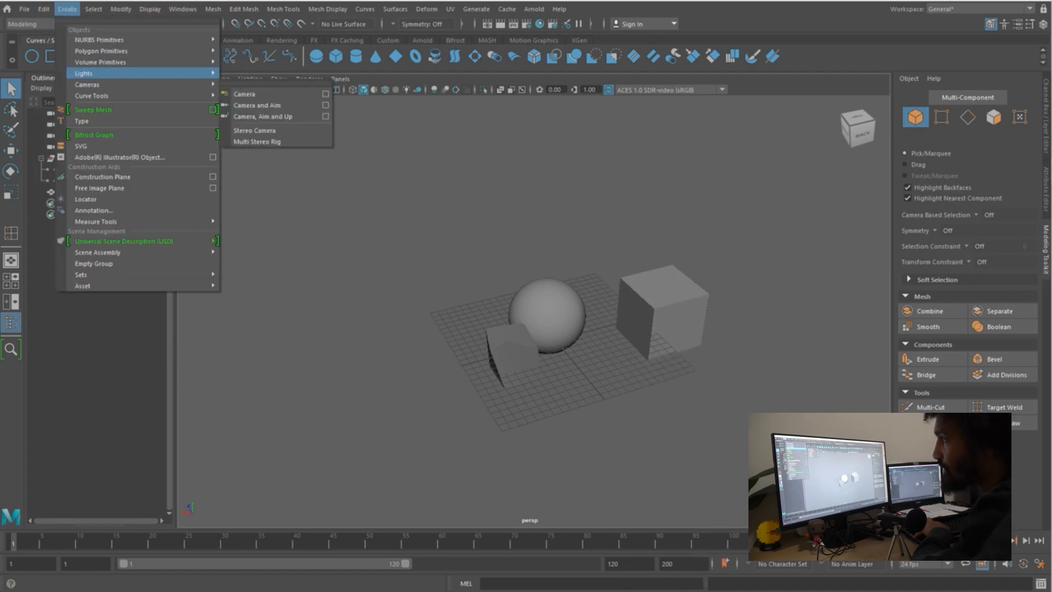
{"action": "mouse_move", "coordinate": [83, 73]}
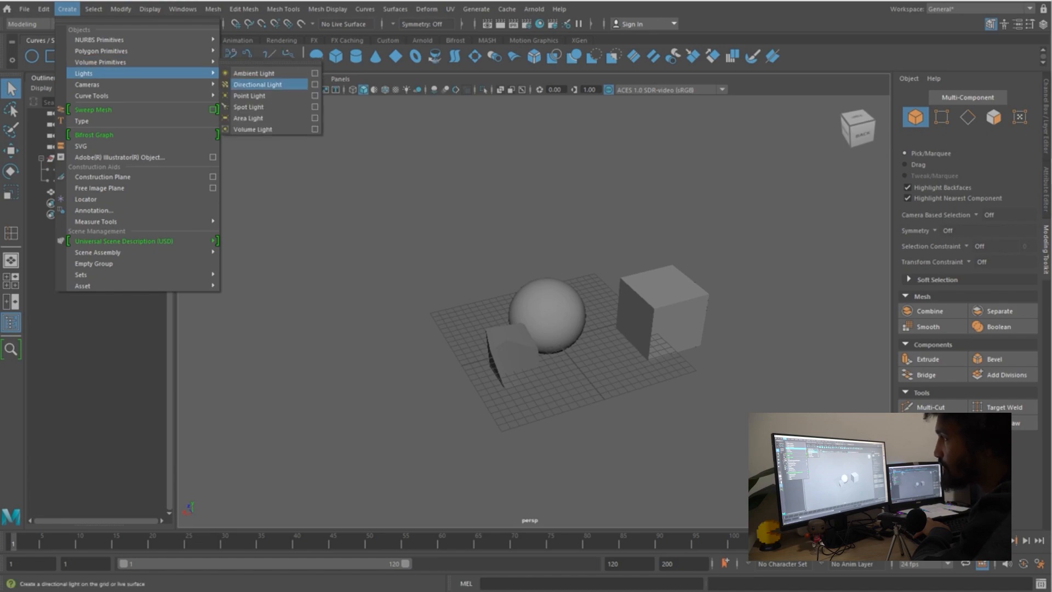
{"action": "left_click", "coordinate": [250, 95]}
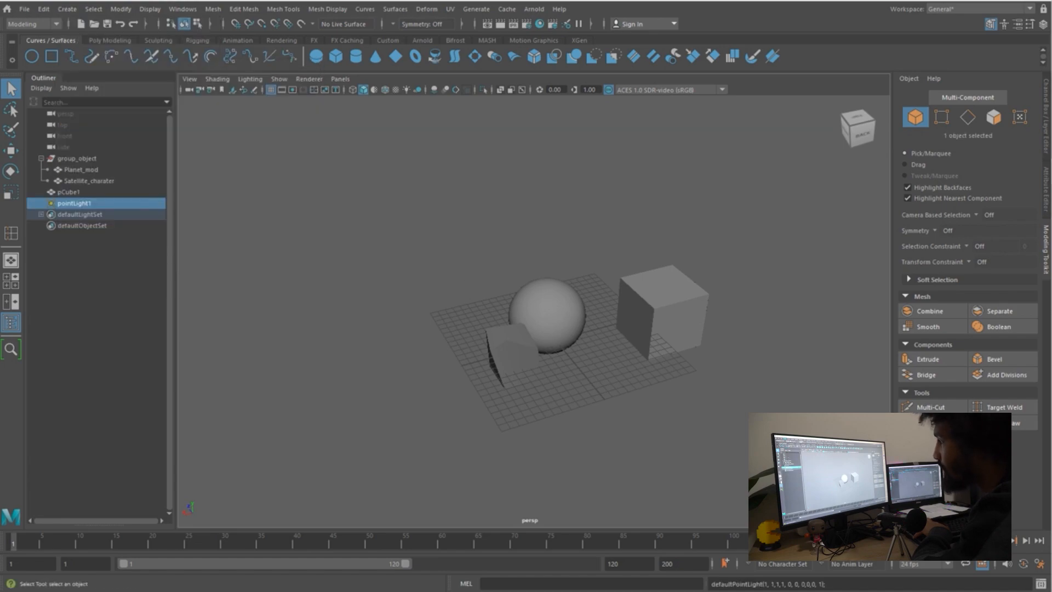
Raise the point light straight above the planet and scale it uniformly
{"action": "left_click_drag", "start_coordinate": [502, 378], "coordinate": [503, 332], "text": "alt"}
{"action": "key", "text": "w"}
{"action": "left_click_drag", "start_coordinate": [552, 278], "coordinate": [552, 156]}
{"action": "key", "text": "r"}
{"action": "left_click_drag", "start_coordinate": [553, 209], "coordinate": [546, 140]}
{"action": "left_click", "coordinate": [630, 210]}
{"action": "key", "text": "q"}
{"action": "scroll", "coordinate": [609, 207], "scroll_direction": "up", "scroll_amount": 3}
Create a camera and move it along the Z axis out of the planet to the grid's edge
{"action": "left_click", "coordinate": [93, 9]}
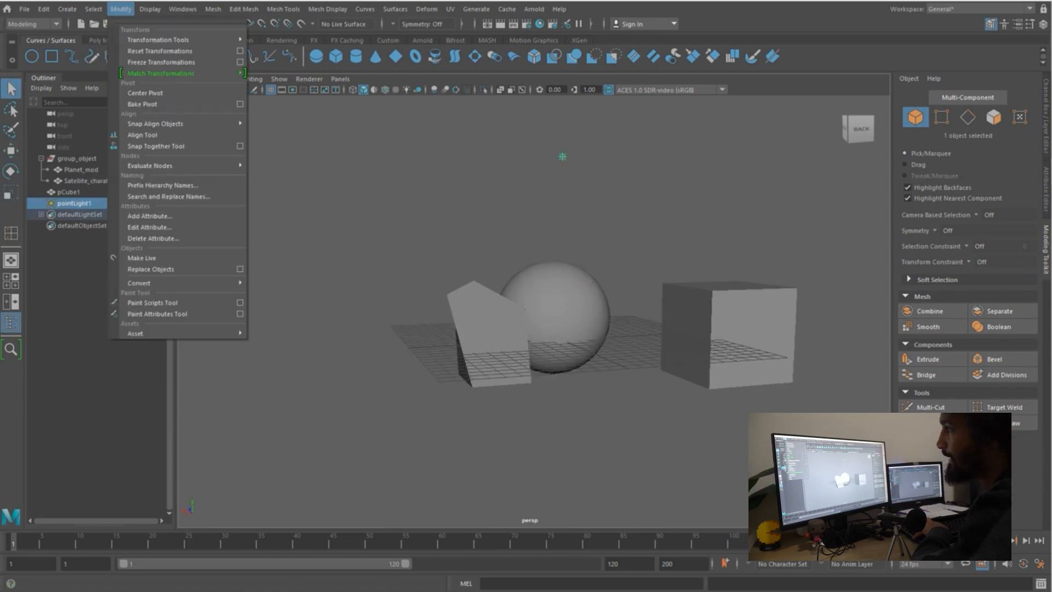
{"action": "mouse_move", "coordinate": [164, 73]}
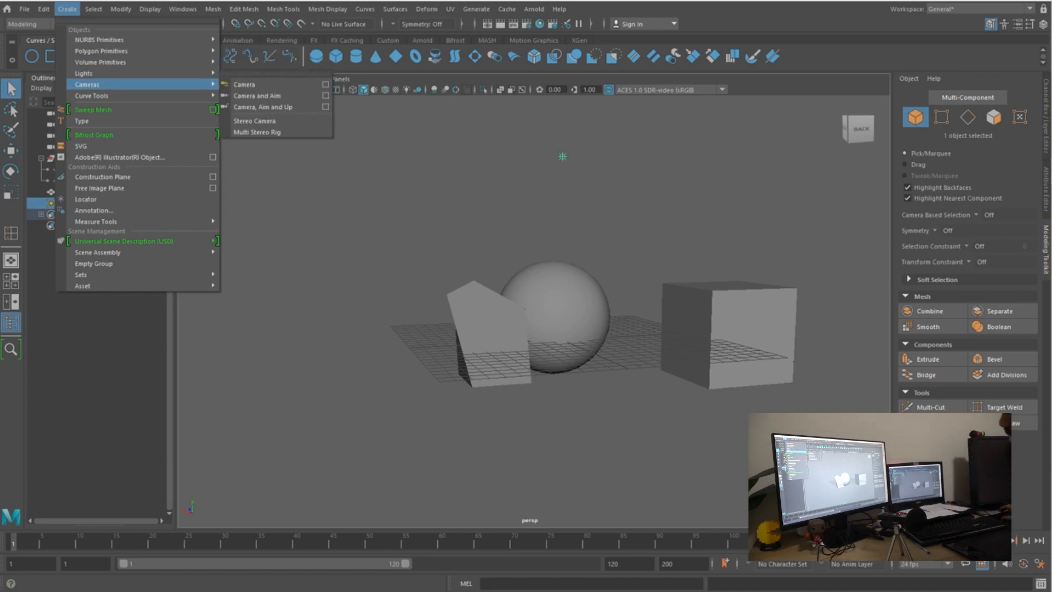
{"action": "mouse_move", "coordinate": [110, 95]}
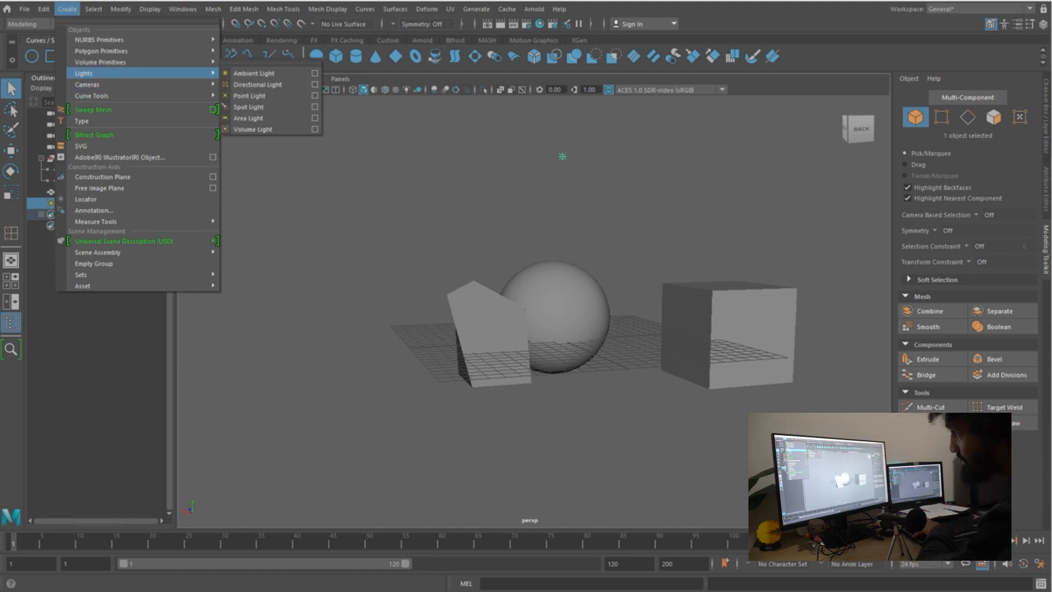
{"action": "left_click", "coordinate": [257, 85]}
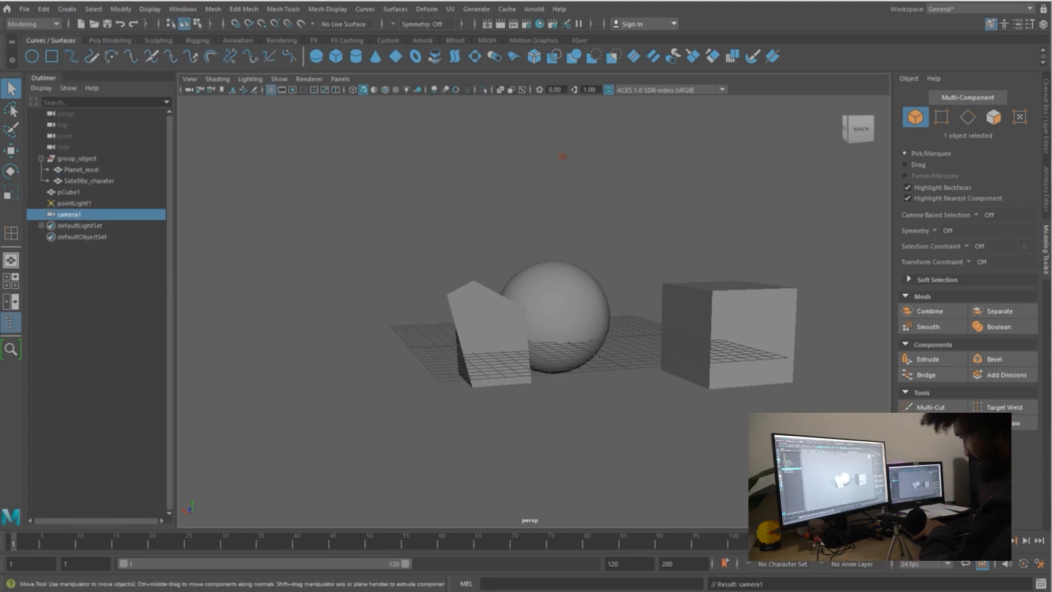
{"action": "key", "text": "w"}
{"action": "left_click_drag", "start_coordinate": [613, 415], "coordinate": [507, 274], "text": "alt"}
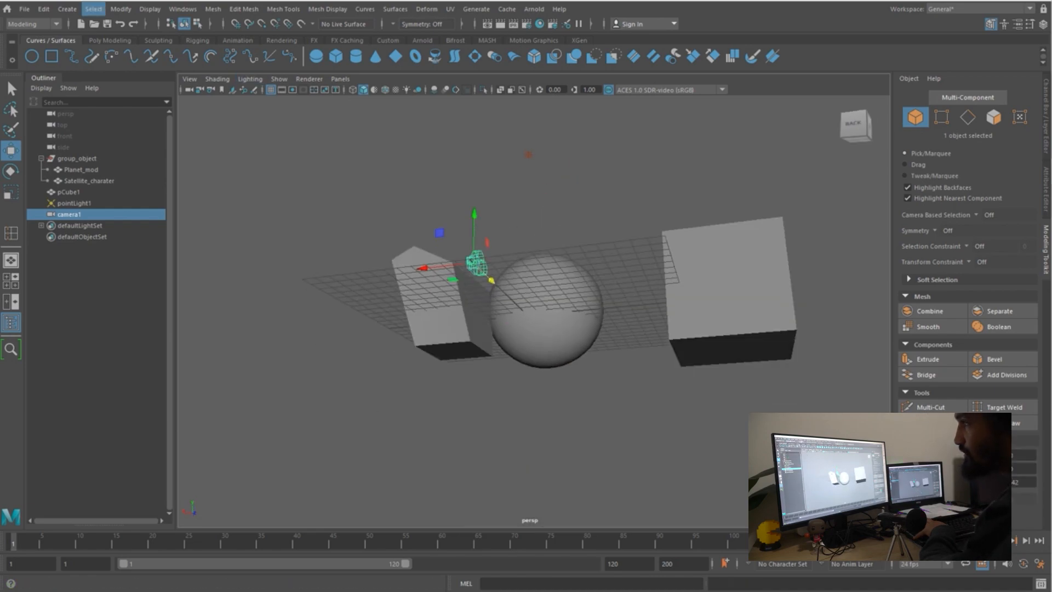
Delete the Planet_mod sphere from the scene
{"action": "left_click", "coordinate": [93, 9]}
{"action": "left_click", "coordinate": [93, 8]}
{"action": "left_click", "coordinate": [383, 181]}
{"action": "left_click", "coordinate": [544, 312]}
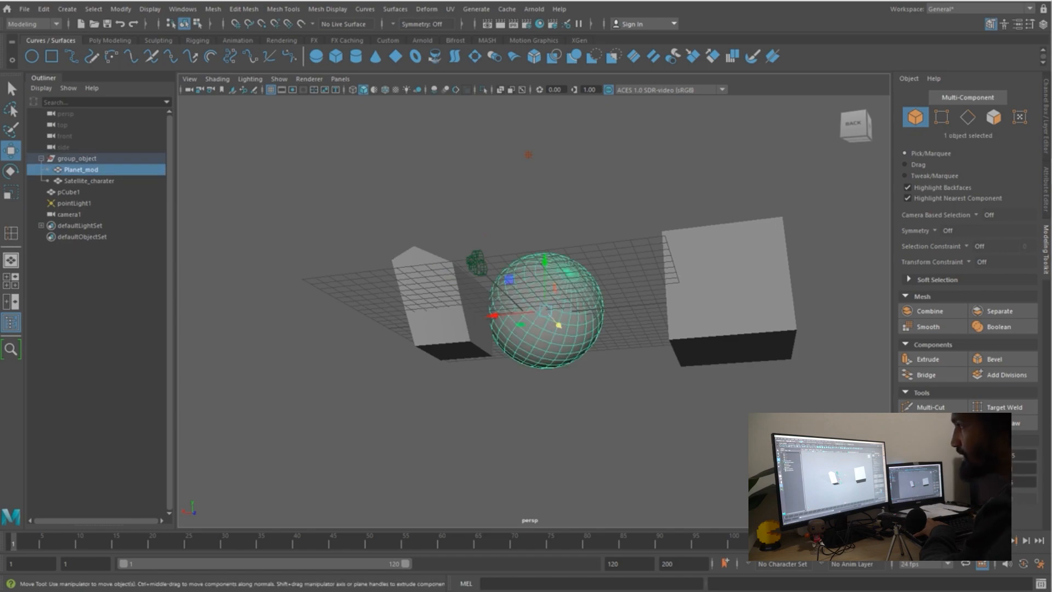
{"action": "key", "text": "Delete"}
Create a second camera at the centre of the grid
{"action": "left_click", "coordinate": [67, 9]}
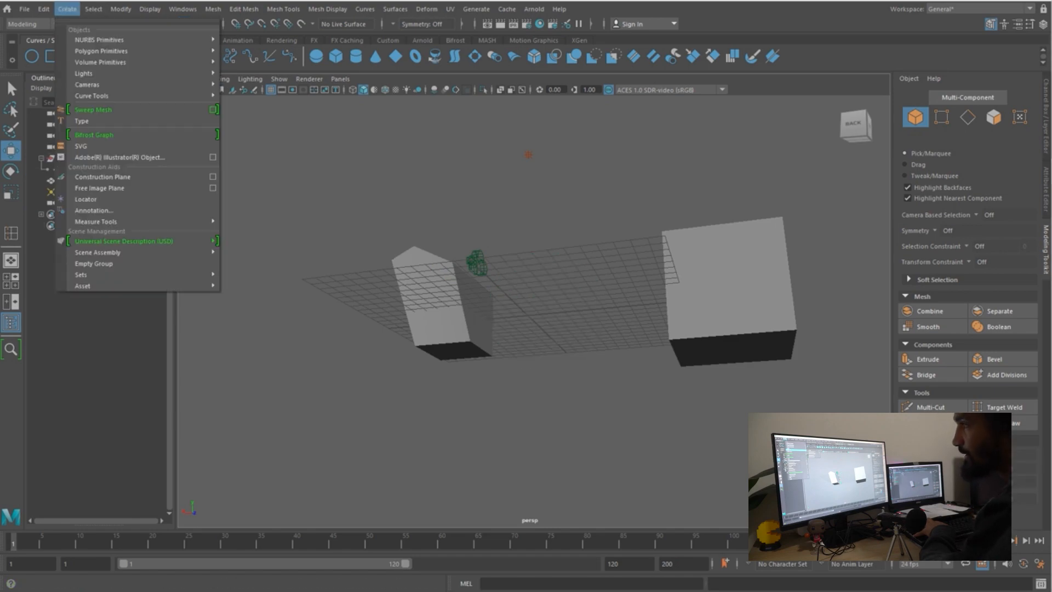
{"action": "mouse_move", "coordinate": [109, 95]}
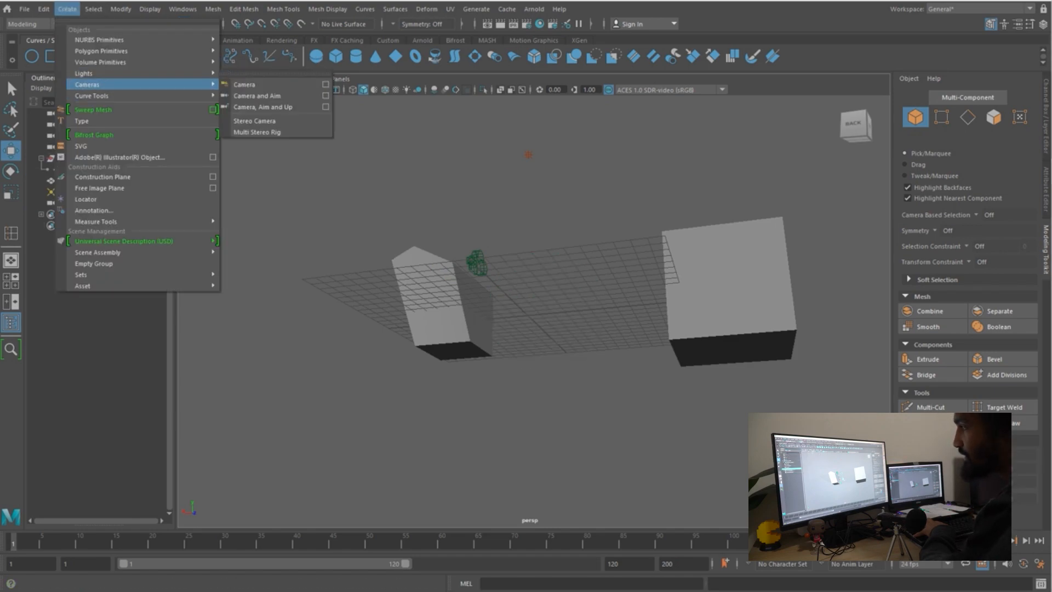
{"action": "left_click", "coordinate": [241, 84]}
{"action": "middle_click_drag", "start_coordinate": [545, 329], "coordinate": [523, 280], "text": "alt"}
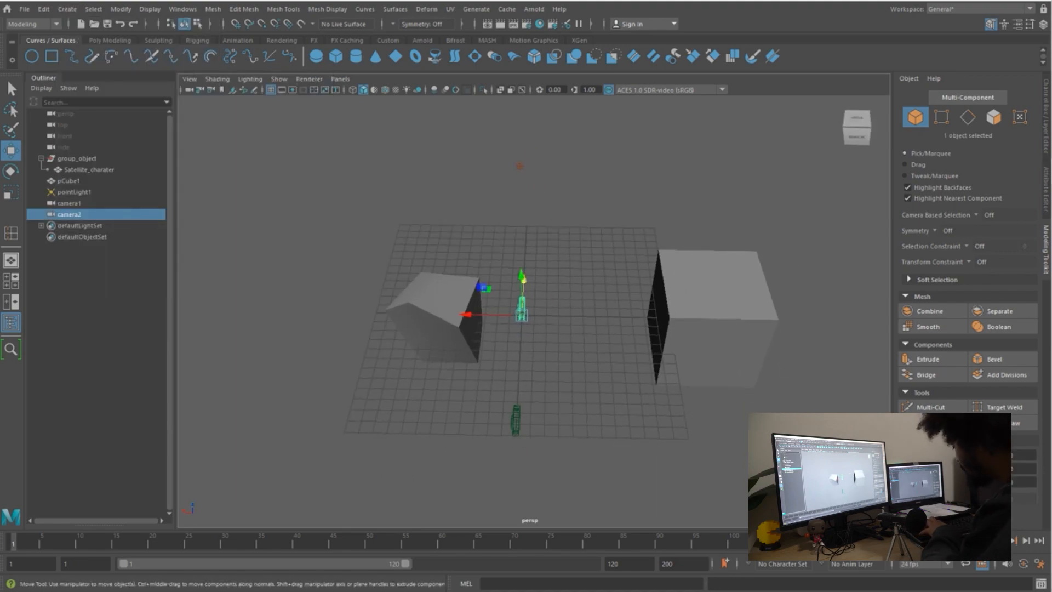
Duplicate the central camera, move the copy along X toward the cube, and repeat the duplication with the same offset
{"action": "key", "text": "ctrl+d"}
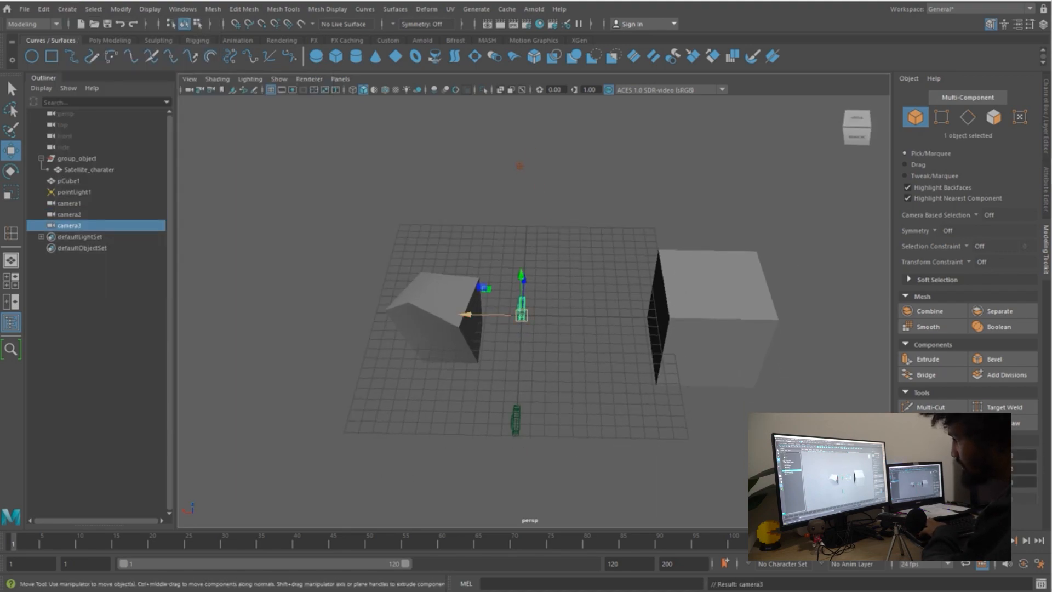
{"action": "left_click_drag", "start_coordinate": [465, 315], "coordinate": [559, 314]}
{"action": "key", "text": "shift+d"}
Duplicate the cube three times with a repeated offset to form a row of four cubes along X
{"action": "left_click", "coordinate": [715, 345]}
{"action": "scroll", "coordinate": [715, 345], "scroll_direction": "down", "scroll_amount": 4}
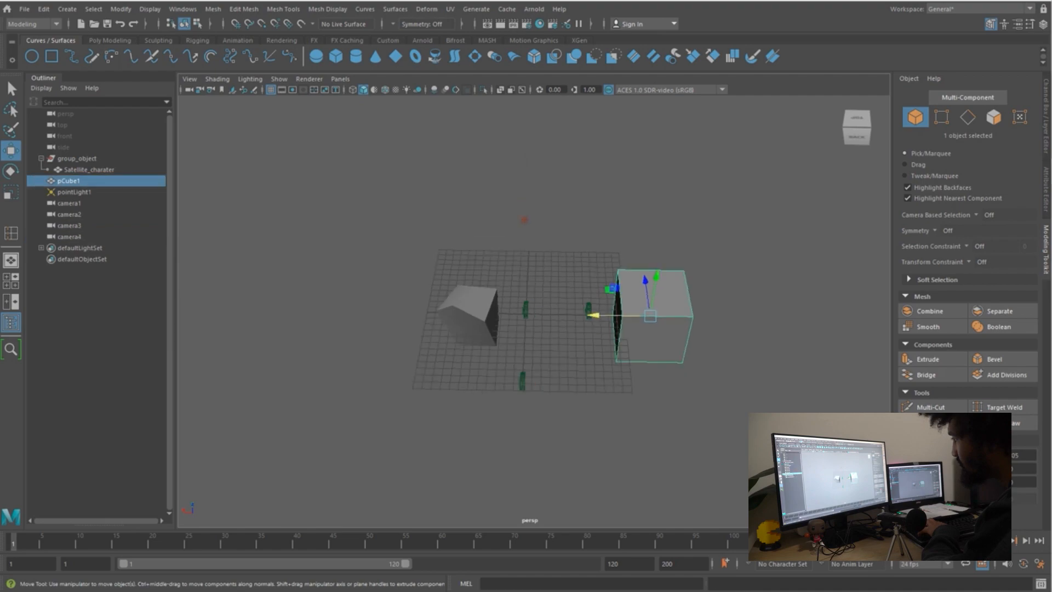
{"action": "key", "text": "shift+d"}
{"action": "key", "text": "shift+d"}
{"action": "scroll", "coordinate": [534, 306], "scroll_direction": "down", "scroll_amount": 2}
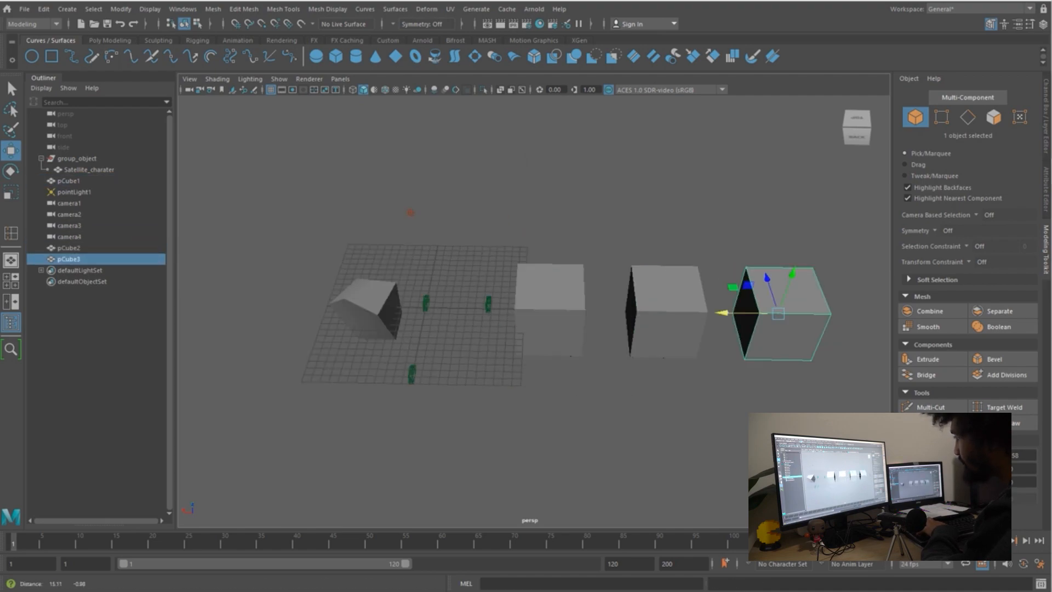
{"action": "middle_click_drag", "start_coordinate": [658, 351], "coordinate": [522, 333], "text": "alt"}
{"action": "key", "text": "shift+d"}
{"action": "scroll", "coordinate": [535, 307], "scroll_direction": "down", "scroll_amount": 2}
{"action": "left_click_drag", "start_coordinate": [581, 340], "coordinate": [537, 219], "text": "alt"}
{"action": "left_click", "coordinate": [537, 219]}
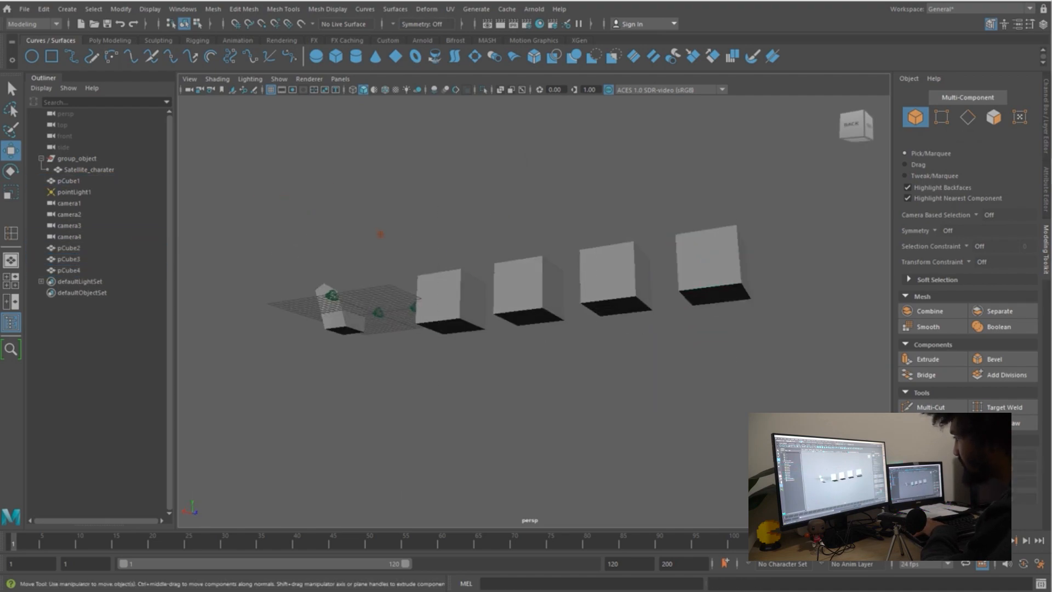
Duplicate the third cube in the row, pCube3, and move the copy up above the row
{"action": "left_click_drag", "start_coordinate": [397, 214], "coordinate": [783, 356]}
{"action": "left_click", "coordinate": [581, 372]}
{"action": "left_click_drag", "start_coordinate": [537, 306], "coordinate": [586, 367], "text": "alt"}
{"action": "left_click", "coordinate": [625, 296]}
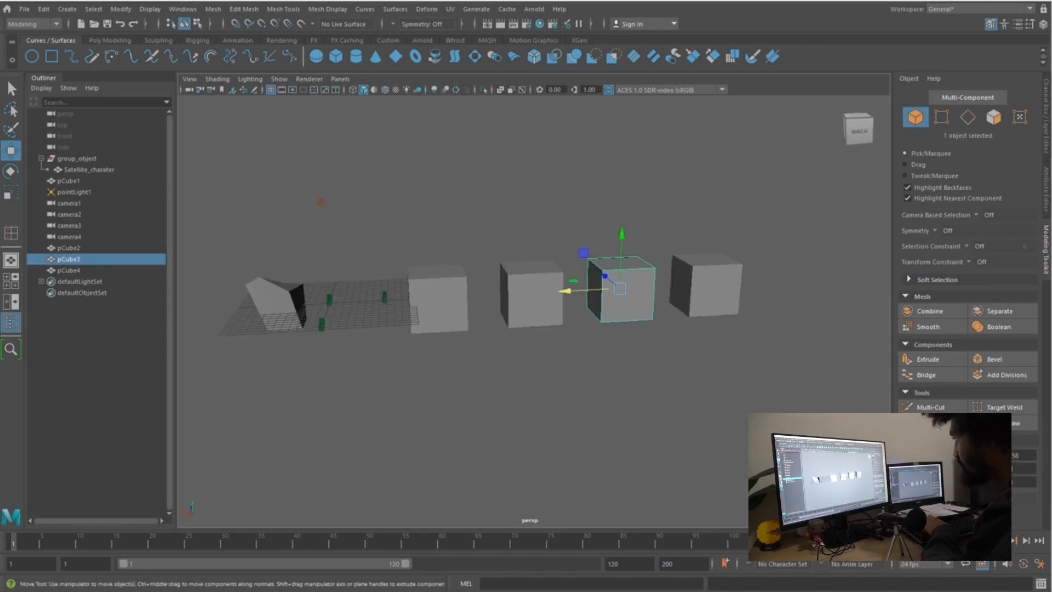
{"action": "key", "text": "ctrl+d"}
{"action": "left_click_drag", "start_coordinate": [620, 289], "coordinate": [591, 219]}
{"action": "left_click", "coordinate": [619, 159]}
Select camera1, camera2, camera3 and camera4 in turn to examine which camera in the scene each entry refers to
{"action": "scroll", "coordinate": [534, 311], "scroll_direction": "up", "scroll_amount": 5}
{"action": "middle_click_drag", "start_coordinate": [416, 310], "coordinate": [450, 309], "text": "alt"}
{"action": "left_click", "coordinate": [448, 310]}
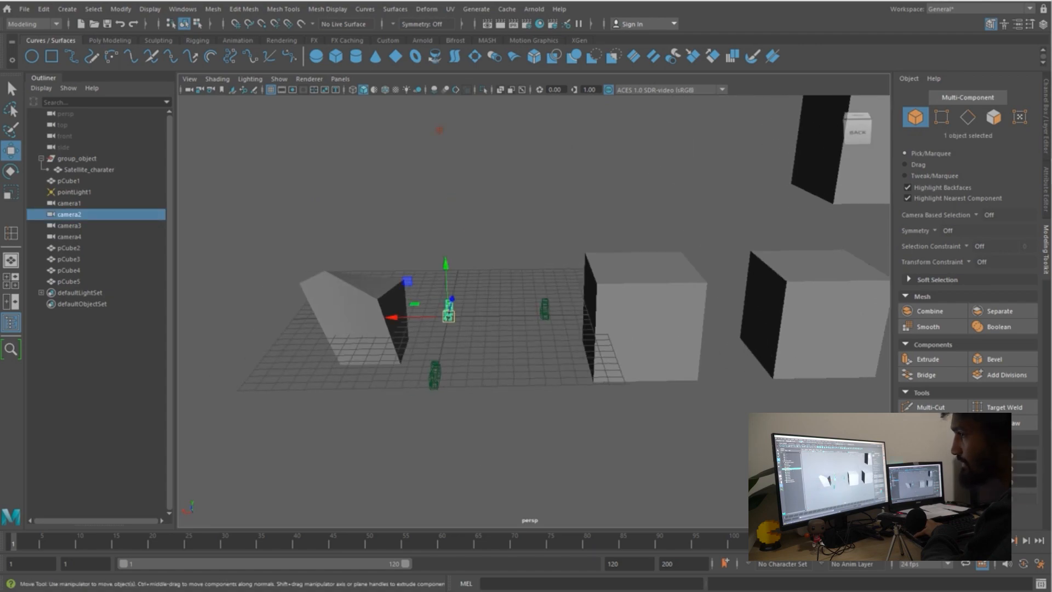
{"action": "key", "text": "Up"}
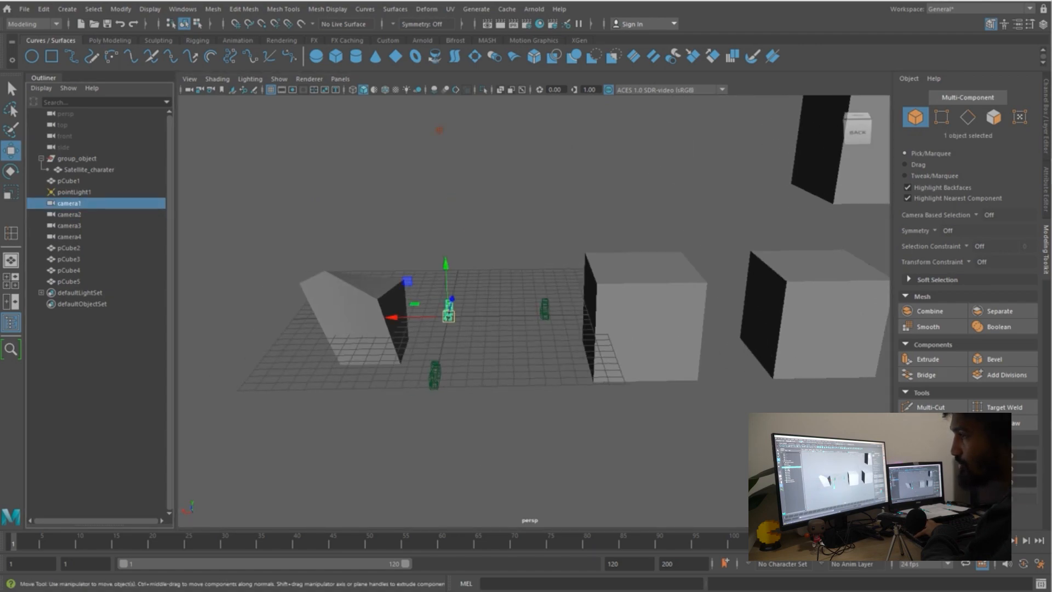
{"action": "key", "text": "Down"}
{"action": "key", "text": "Down"}
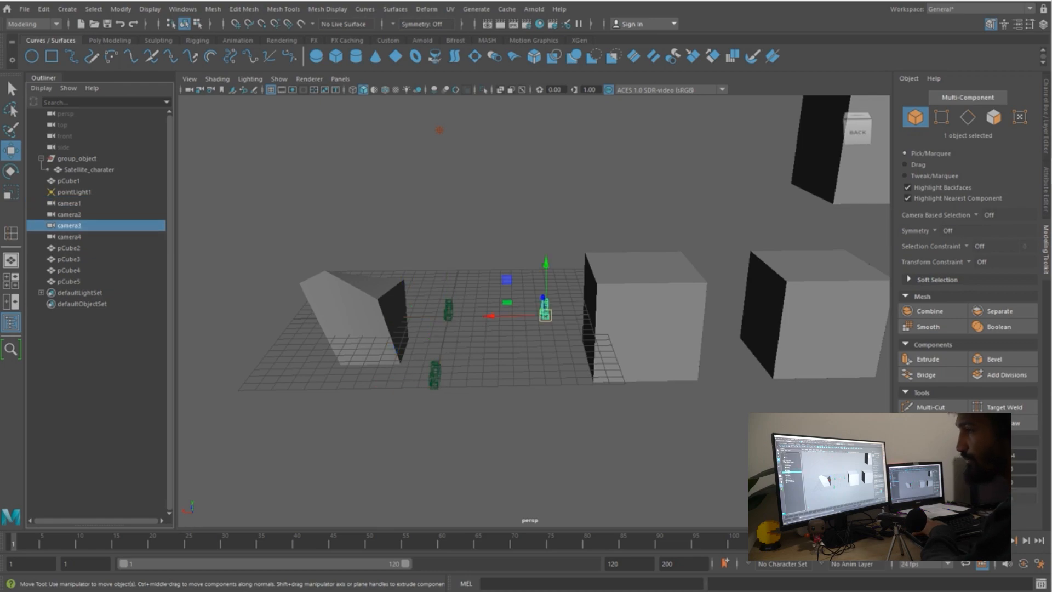
{"action": "key", "text": "Down"}
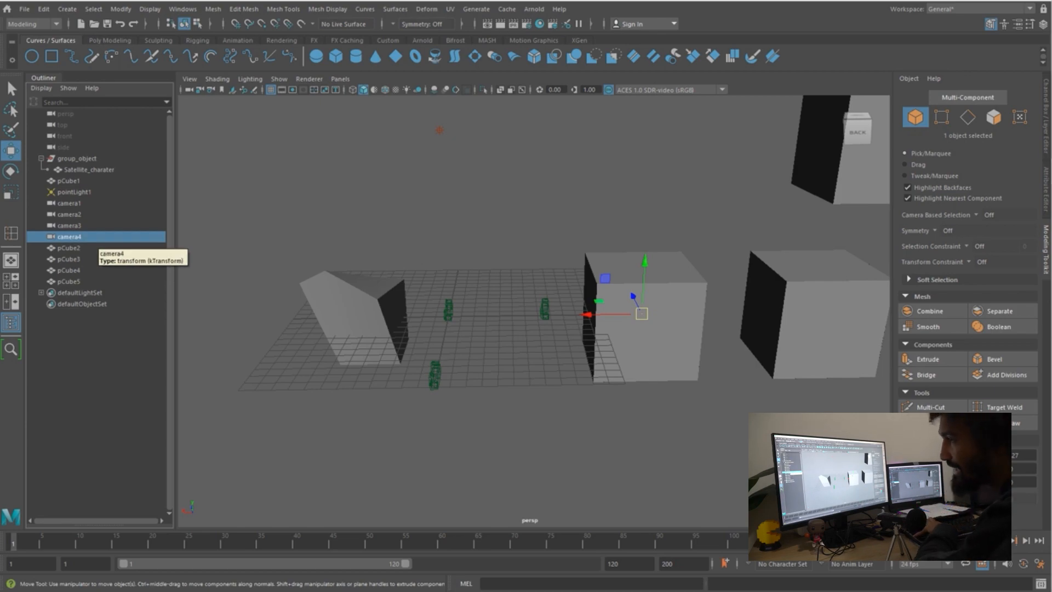
{"action": "left_click", "coordinate": [67, 192]}
{"action": "left_click", "coordinate": [66, 203]}
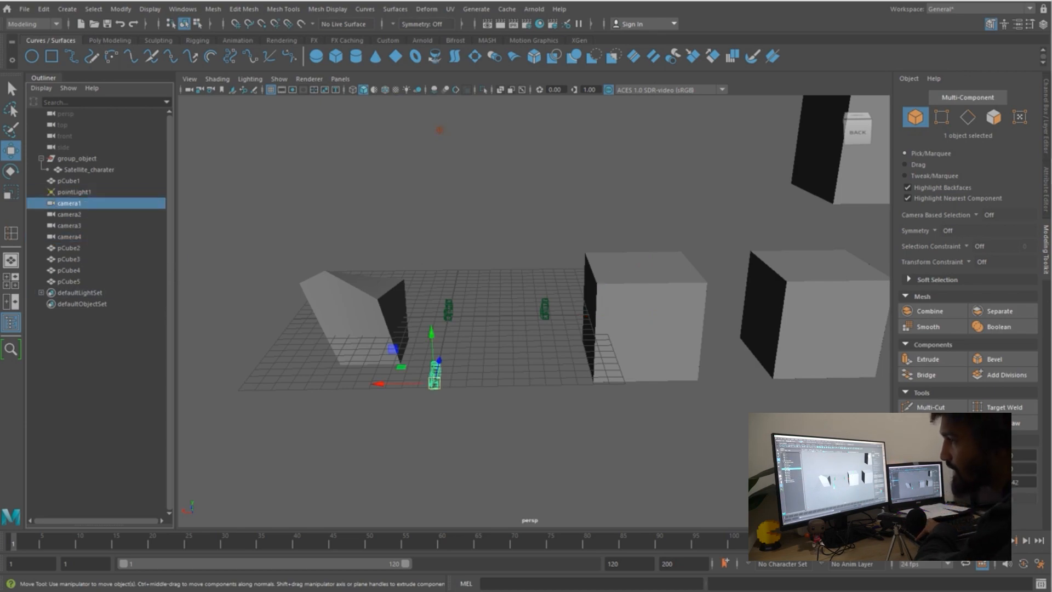
{"action": "left_click", "coordinate": [69, 214]}
{"action": "left_click", "coordinate": [69, 225]}
Select camera2, show its attributes, and move it along its Z axis to about 5.3
{"action": "left_click", "coordinate": [69, 214]}
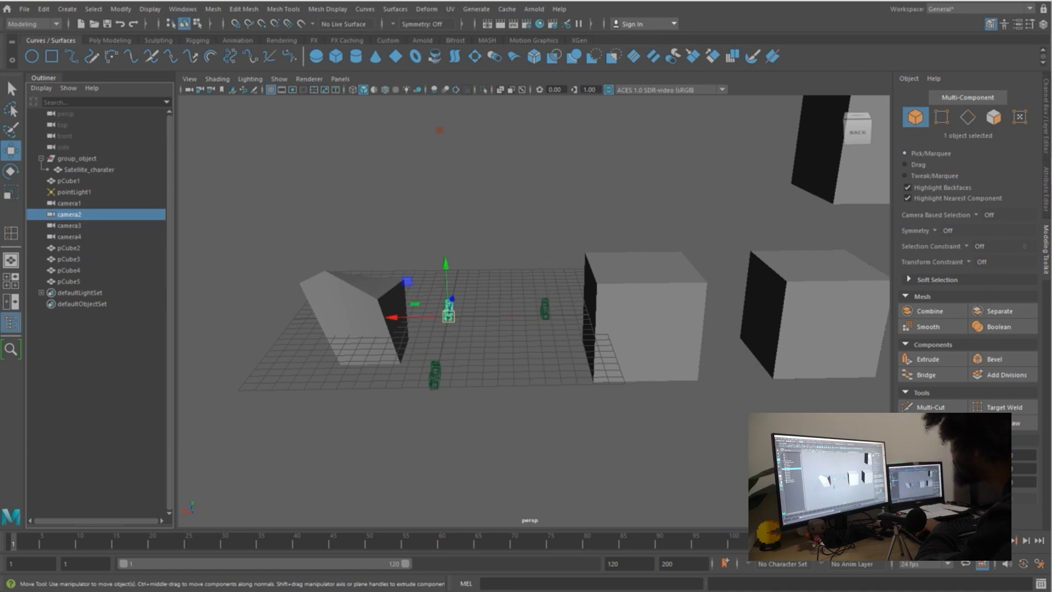
{"action": "key", "text": "ctrl+a"}
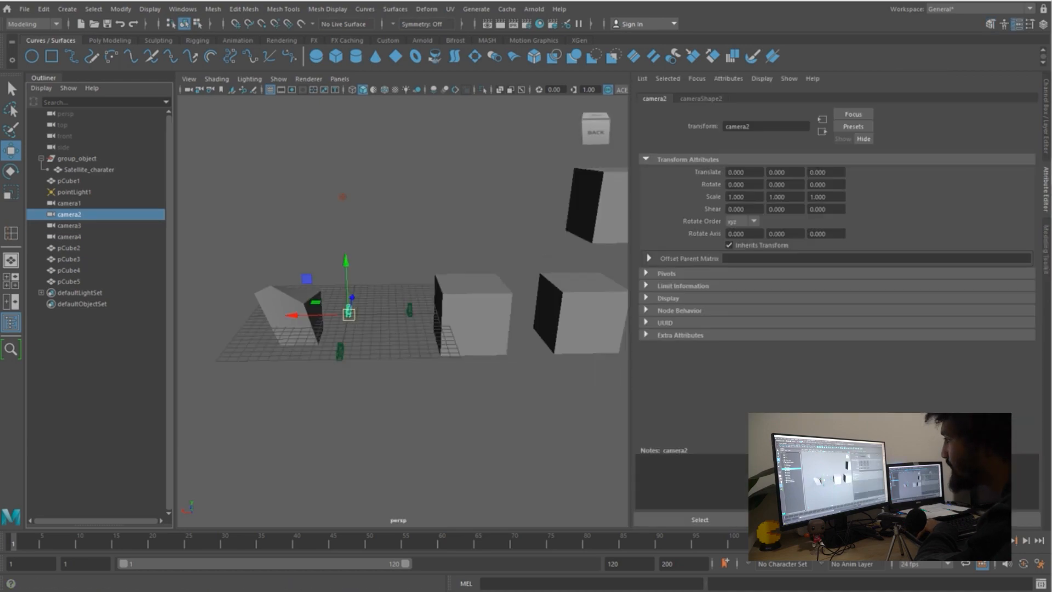
{"action": "scroll", "coordinate": [403, 311], "scroll_direction": "up", "scroll_amount": 5}
{"action": "left_click_drag", "start_coordinate": [403, 311], "coordinate": [340, 332], "text": "alt"}
{"action": "middle_click_drag", "start_coordinate": [340, 331], "coordinate": [416, 332], "text": "alt"}
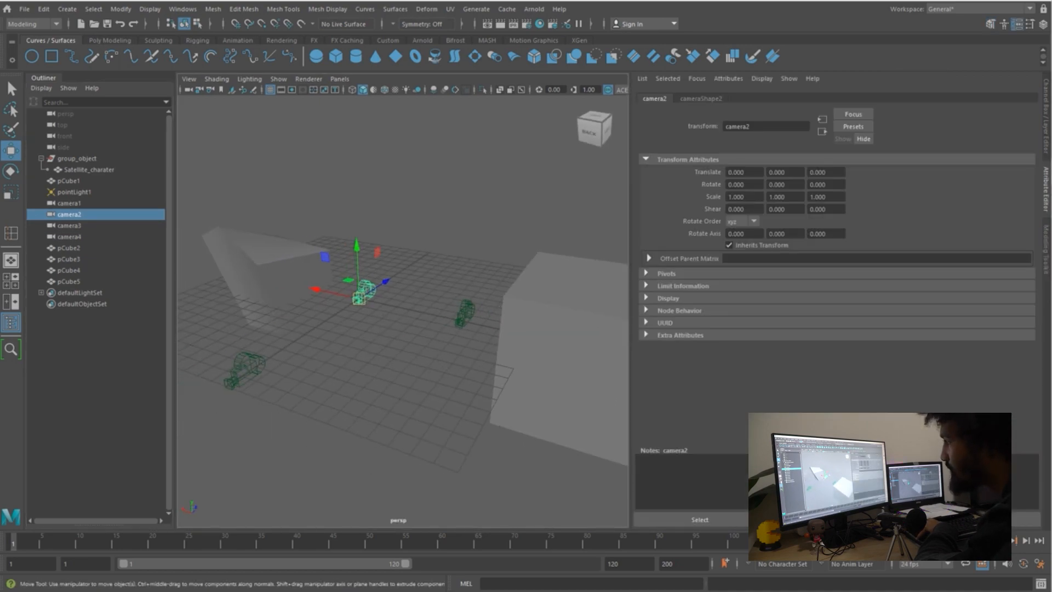
{"action": "left_click_drag", "start_coordinate": [416, 332], "coordinate": [397, 356], "text": "alt"}
{"action": "left_click_drag", "start_coordinate": [400, 274], "coordinate": [298, 247]}
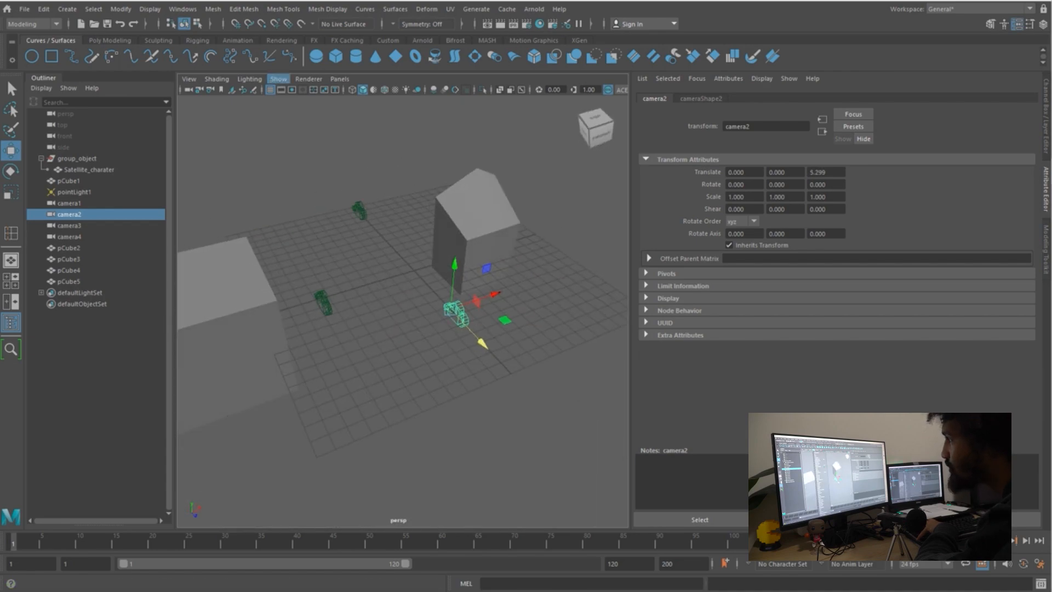
Switch the viewport to look through camera1
{"action": "left_click", "coordinate": [278, 78]}
{"action": "mouse_move", "coordinate": [340, 79]}
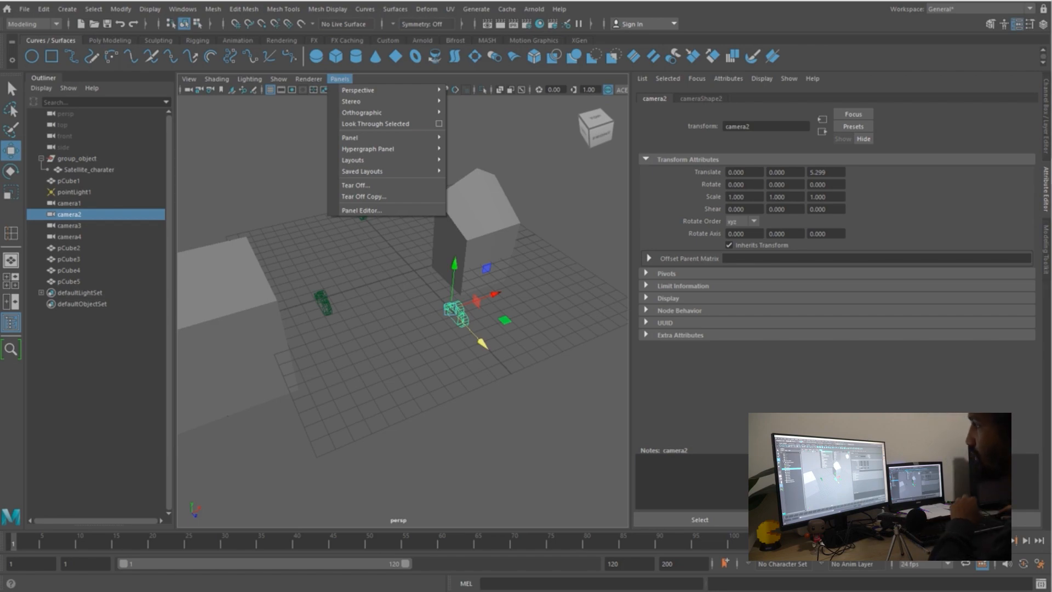
{"action": "mouse_move", "coordinate": [383, 90]}
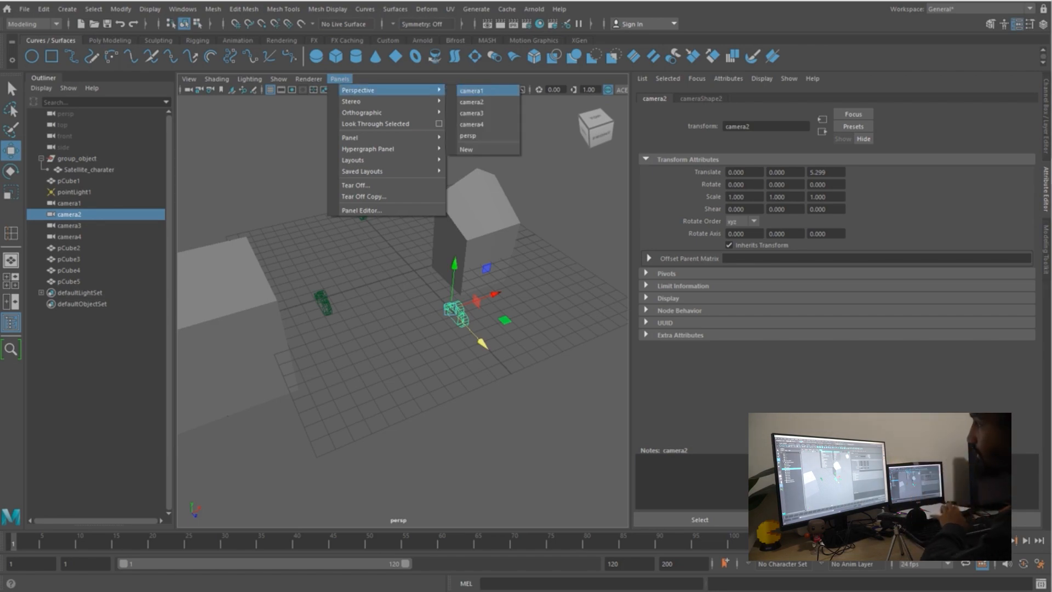
{"action": "left_click", "coordinate": [471, 90]}
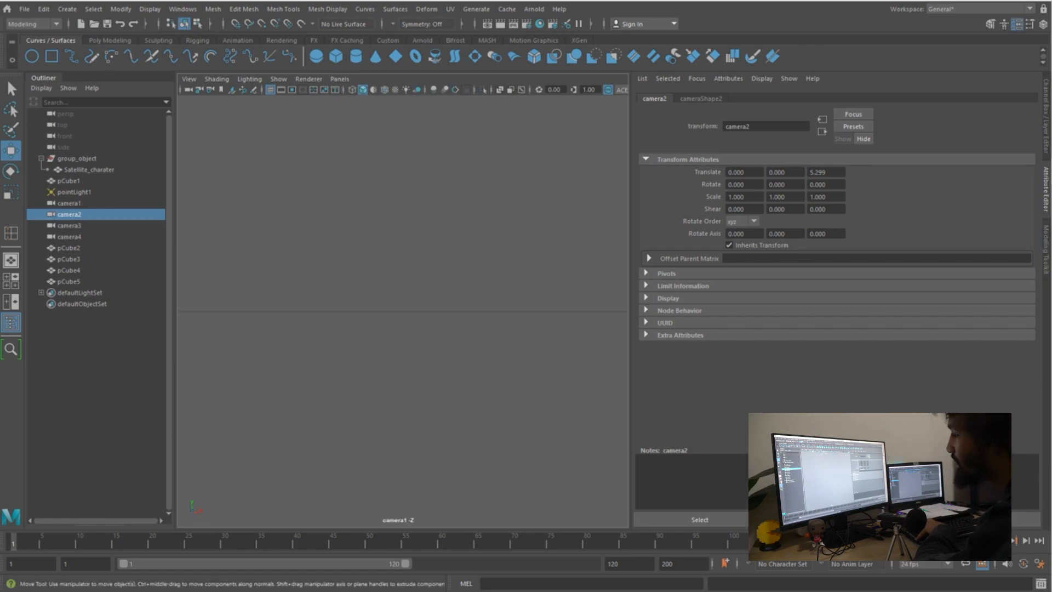
{"action": "left_click", "coordinate": [340, 78]}
{"action": "mouse_move", "coordinate": [383, 90]}
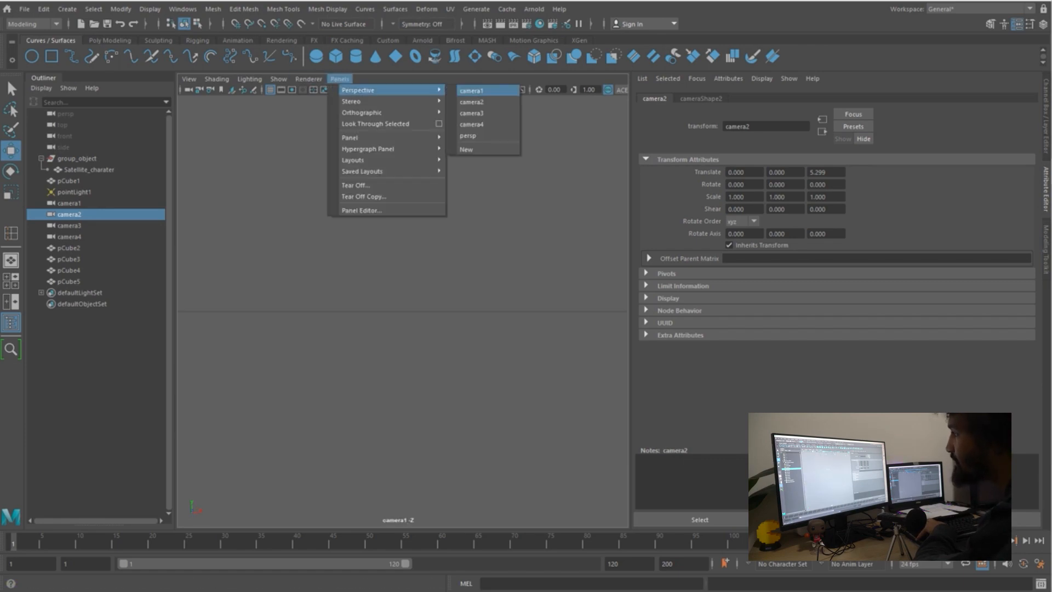
{"action": "left_click", "coordinate": [471, 90]}
Pull camera1 back and orbit it over the grid to about 9.65, 37.05, 49.57, selecting it to show its attributes
{"action": "left_click_drag", "start_coordinate": [403, 295], "coordinate": [403, 311], "text": "alt"}
{"action": "scroll", "coordinate": [402, 302], "scroll_direction": "down", "scroll_amount": 10}
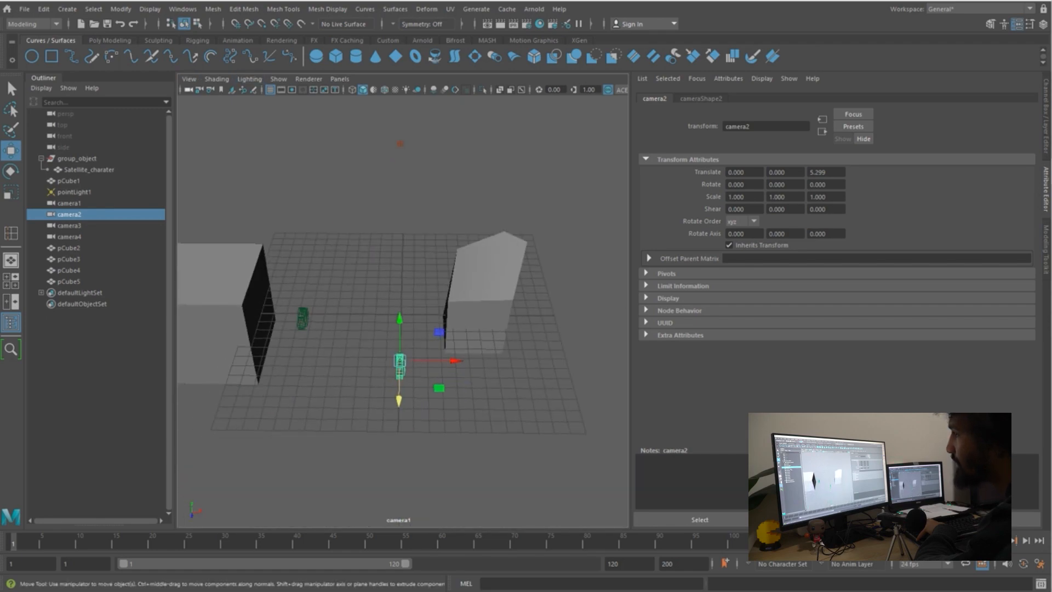
{"action": "left_click", "coordinate": [188, 90]}
{"action": "scroll", "coordinate": [391, 241], "scroll_direction": "down", "scroll_amount": 2}
{"action": "left_click_drag", "start_coordinate": [392, 240], "coordinate": [369, 234], "text": "alt"}
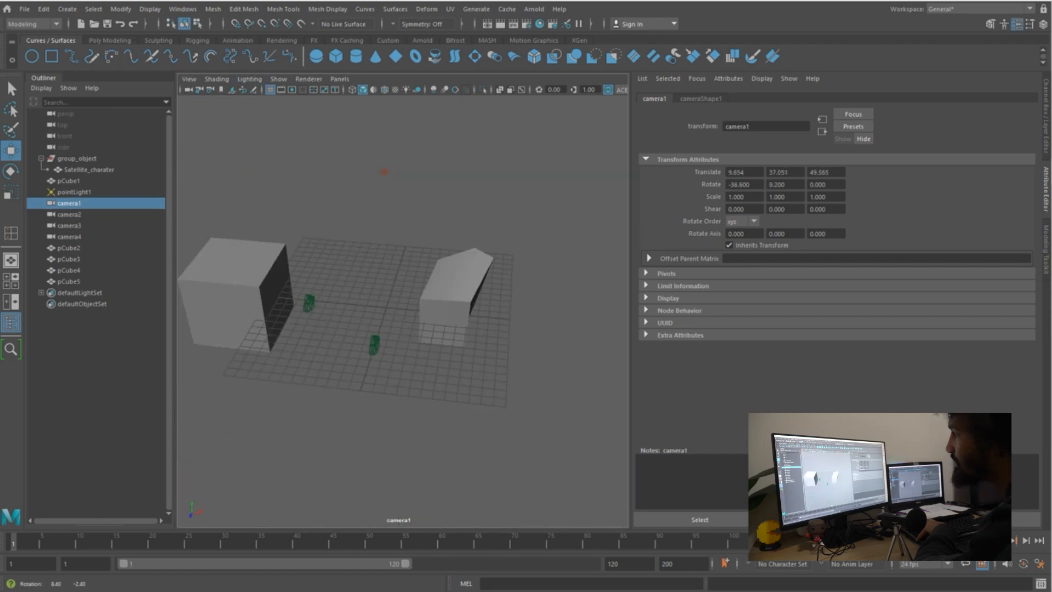
Display the hotbox over the camera1 view
{"action": "key", "text": "space"}
{"action": "left_click", "coordinate": [369, 234]}
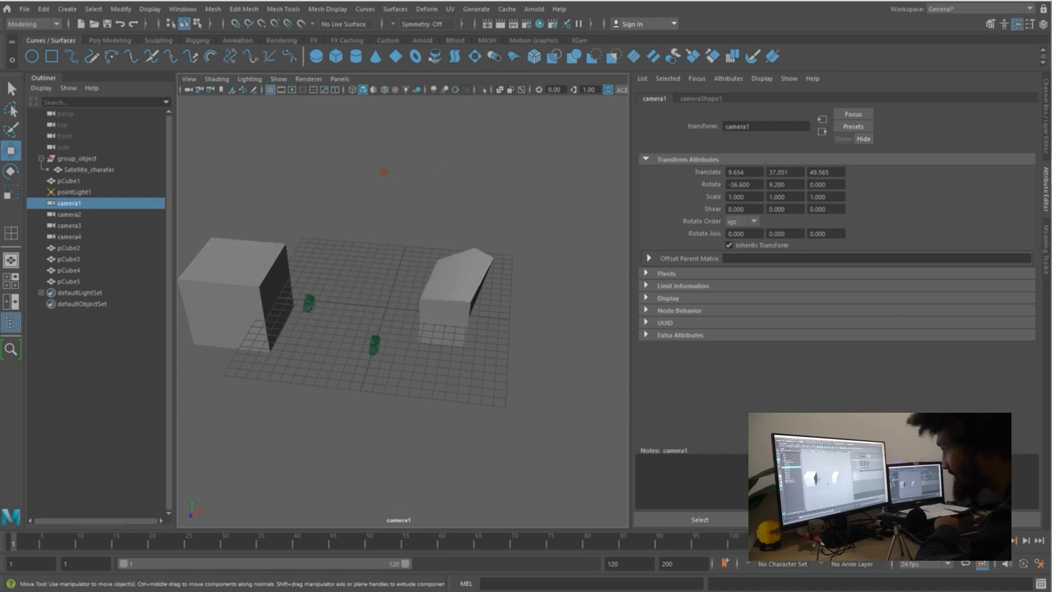
{"action": "key", "text": "space"}
{"action": "key", "text": "space"}
{"action": "key", "text": "space"}
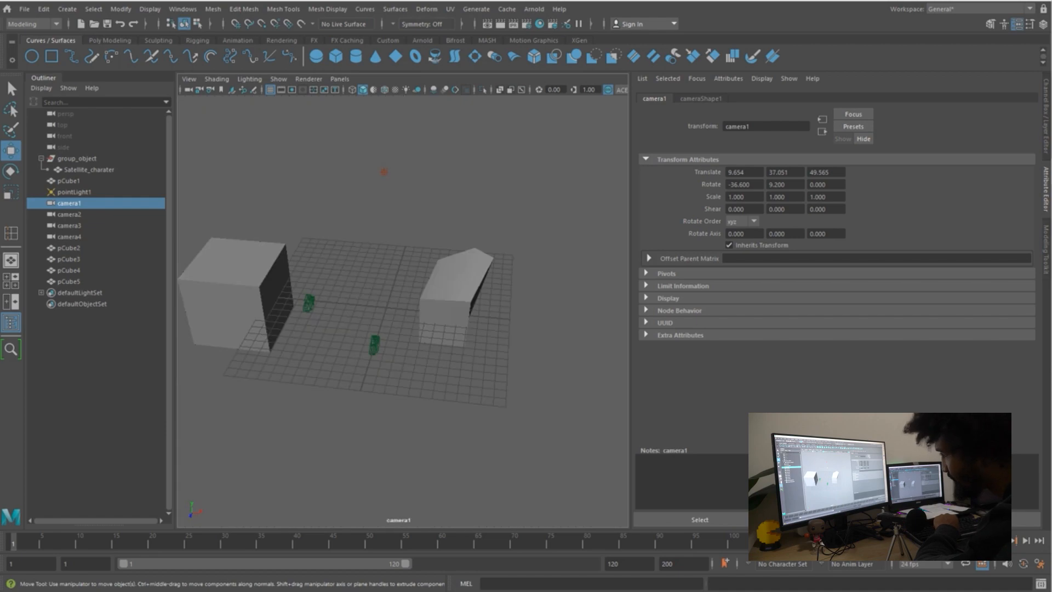
{"action": "key", "text": "space"}
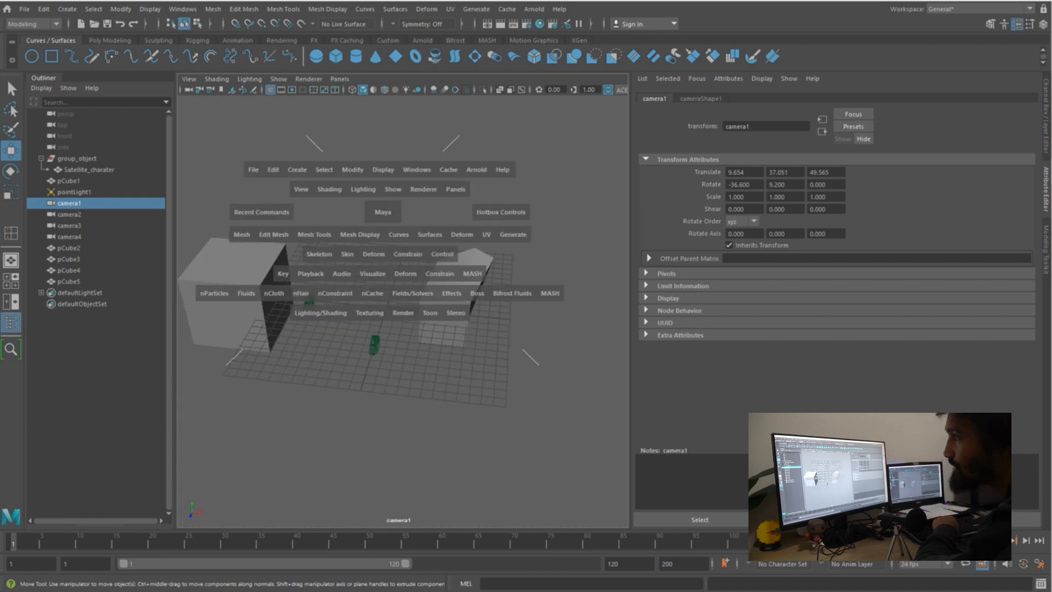
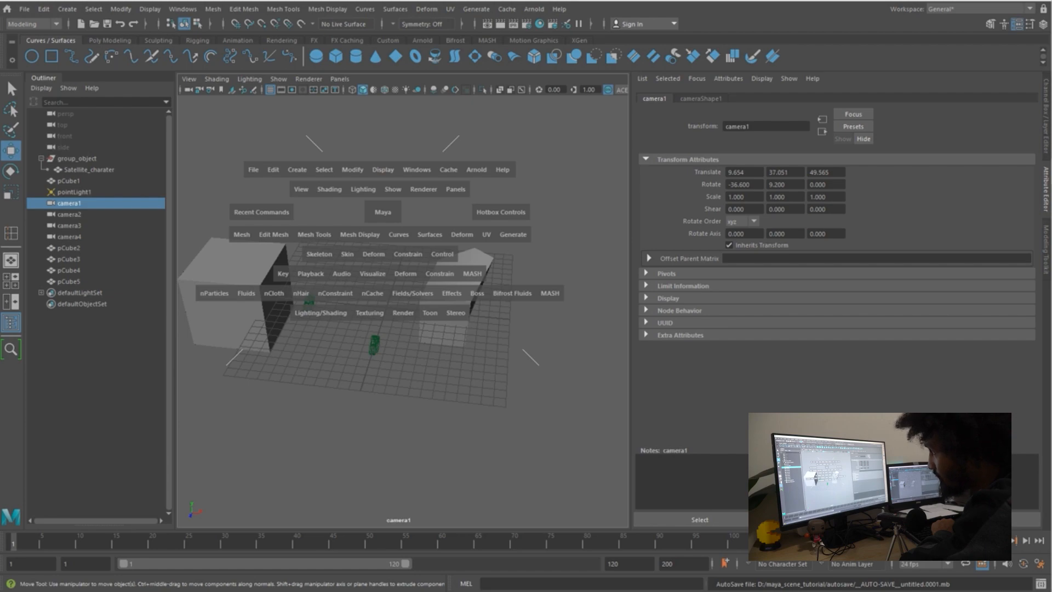
Switch from camera1 to the perspective view with the hotbox and view camera1 together with the row of cubes
{"action": "key", "text": "space"}
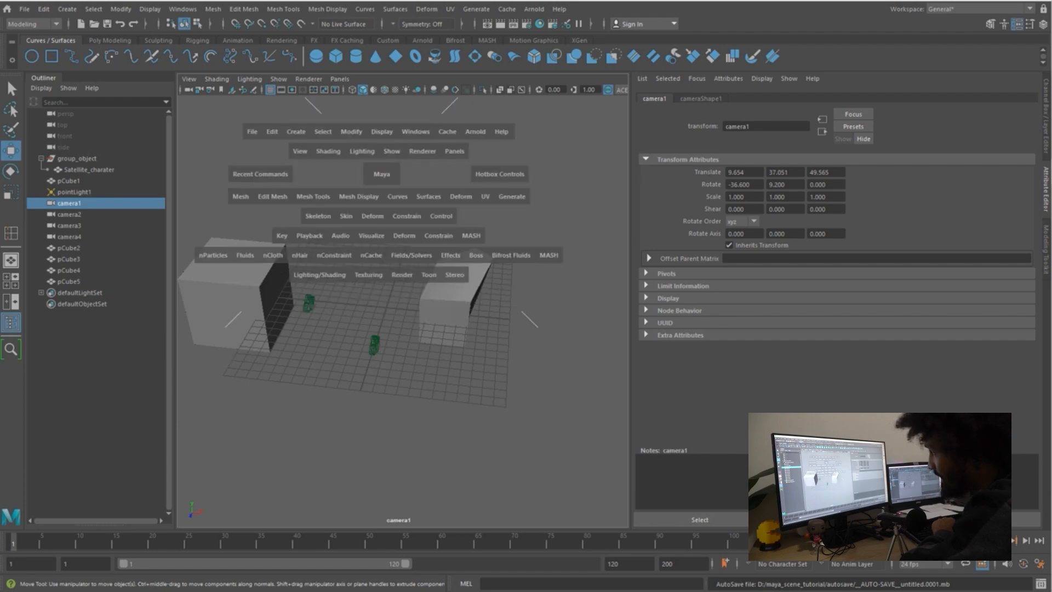
{"action": "left_click_drag", "start_coordinate": [381, 175], "coordinate": [402, 160]}
{"action": "scroll", "coordinate": [381, 145], "scroll_direction": "down", "scroll_amount": 12}
{"action": "middle_click_drag", "start_coordinate": [401, 160], "coordinate": [307, 165], "text": "alt"}
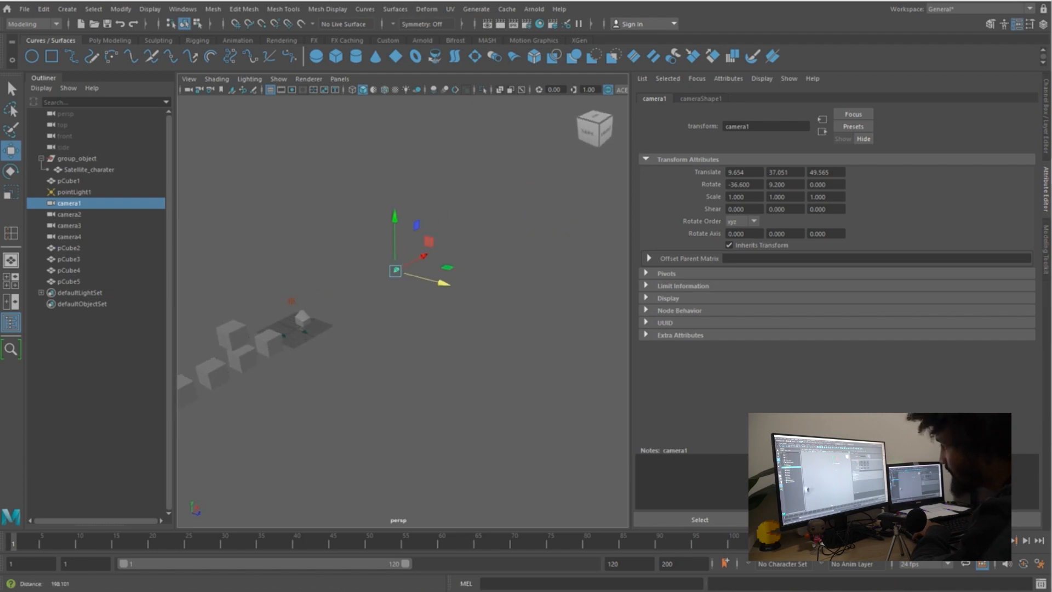
{"action": "left_click_drag", "start_coordinate": [307, 164], "coordinate": [422, 159], "text": "alt"}
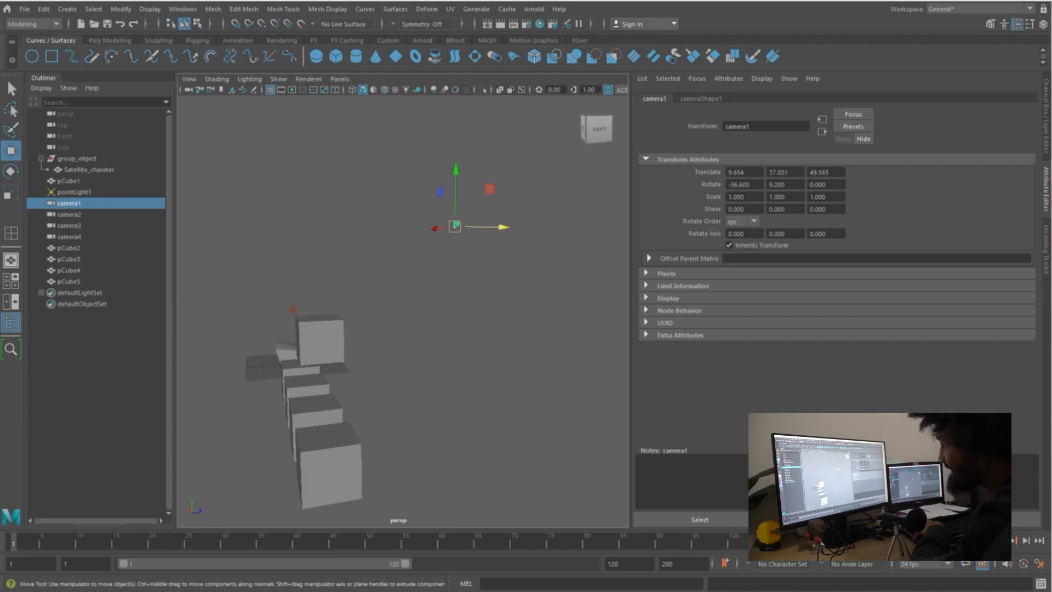
Look through camera1 briefly and return to the perspective view with the hotbox
{"action": "left_click", "coordinate": [339, 79]}
{"action": "mouse_move", "coordinate": [384, 90]}
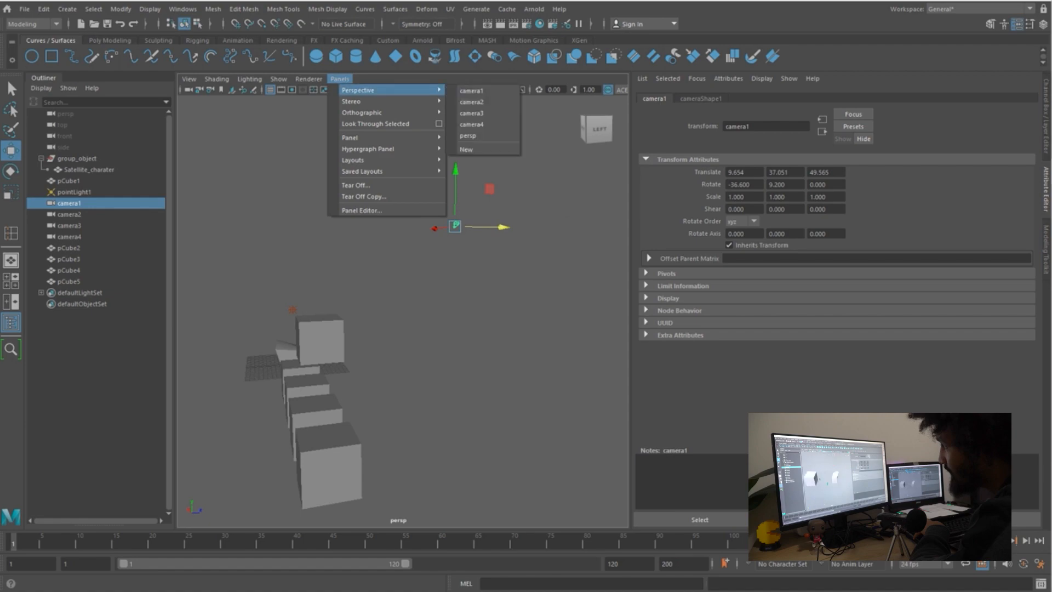
{"action": "left_click", "coordinate": [472, 91]}
{"action": "key", "text": "space"}
{"action": "left_click_drag", "start_coordinate": [425, 172], "coordinate": [425, 142]}
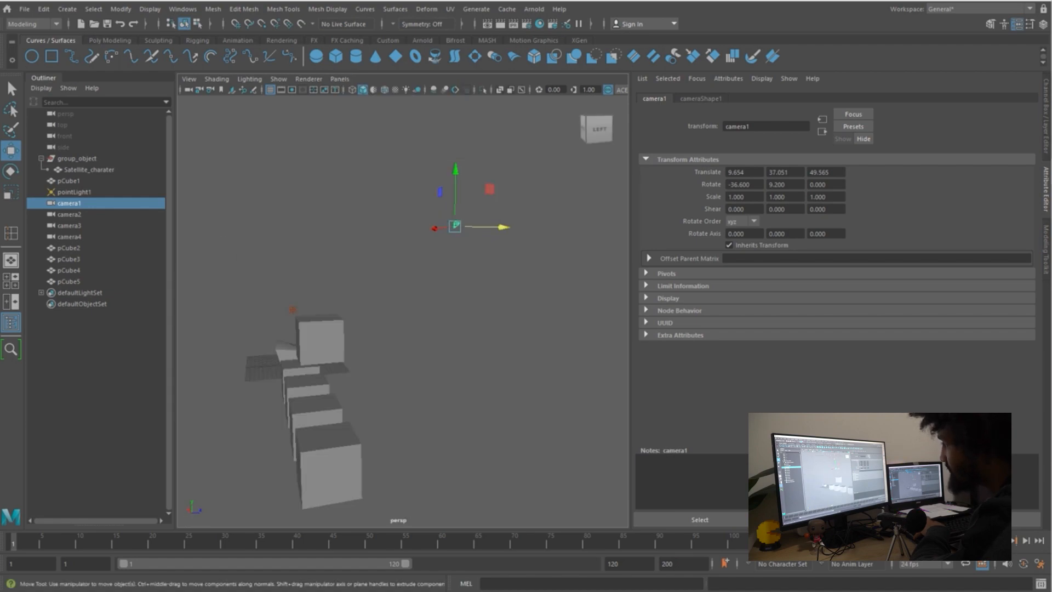
Activate the Select tool and look through camera1 again from the perspective view
{"action": "left_click_drag", "start_coordinate": [403, 219], "coordinate": [483, 252], "text": "alt"}
{"action": "key", "text": "q"}
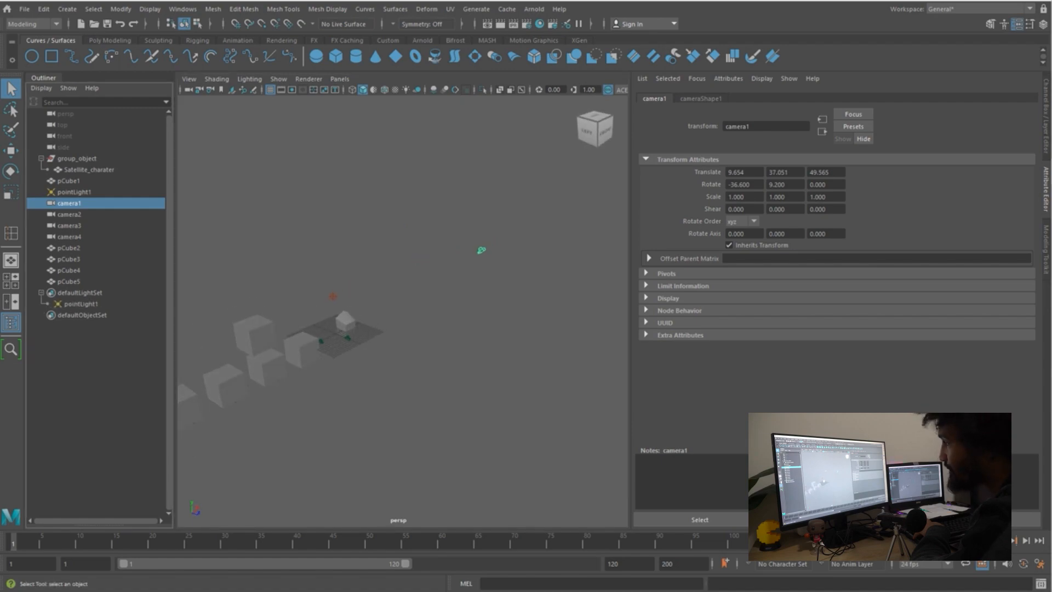
{"action": "left_click", "coordinate": [340, 79]}
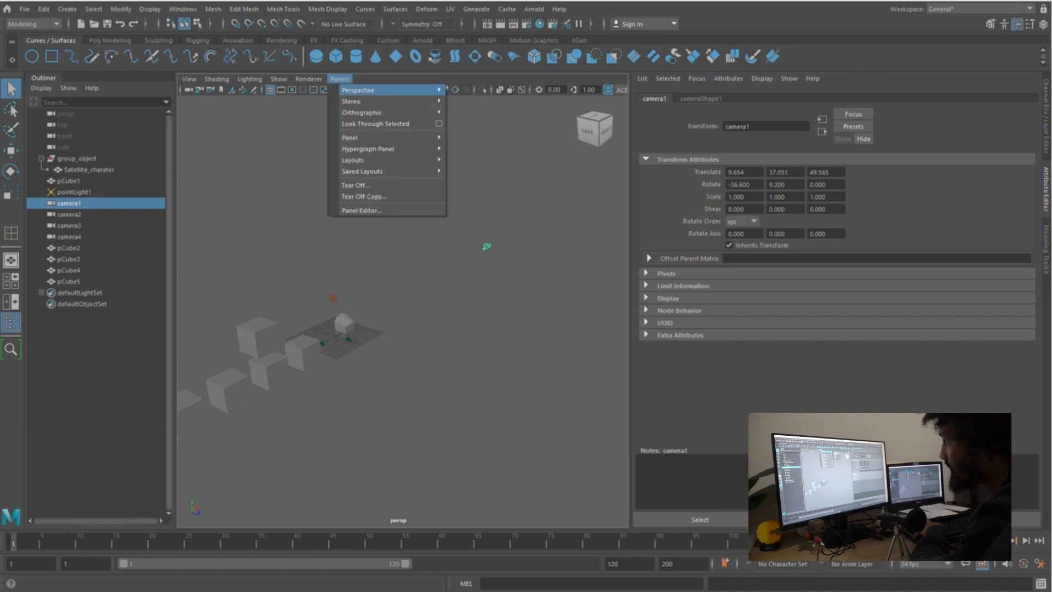
{"action": "mouse_move", "coordinate": [384, 90]}
{"action": "left_click", "coordinate": [471, 91]}
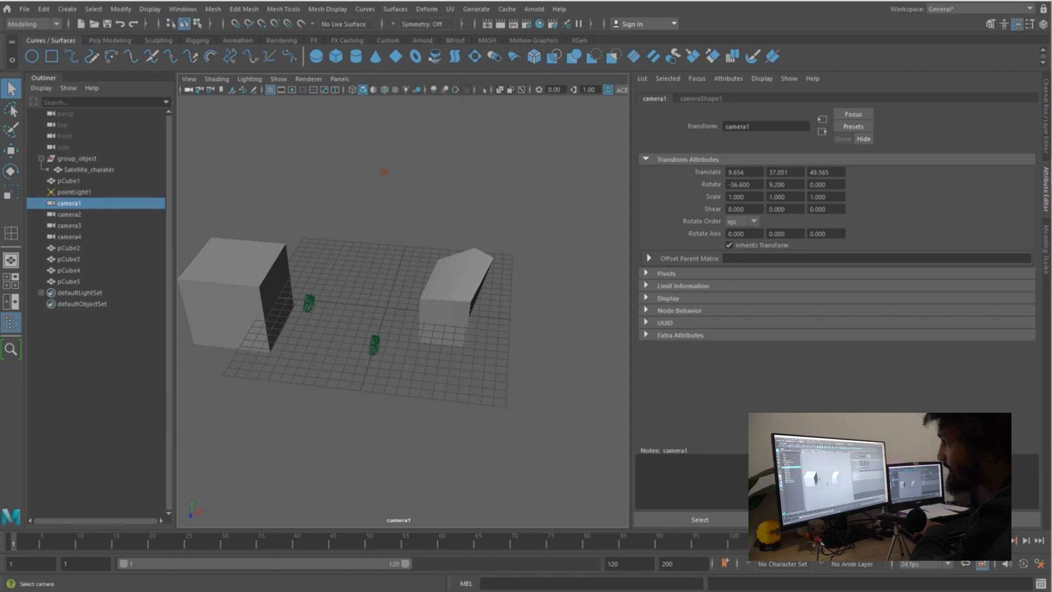
Select the Satellite_charater object, and replace that selection with the camera the current view looks through
{"action": "left_click", "coordinate": [364, 143]}
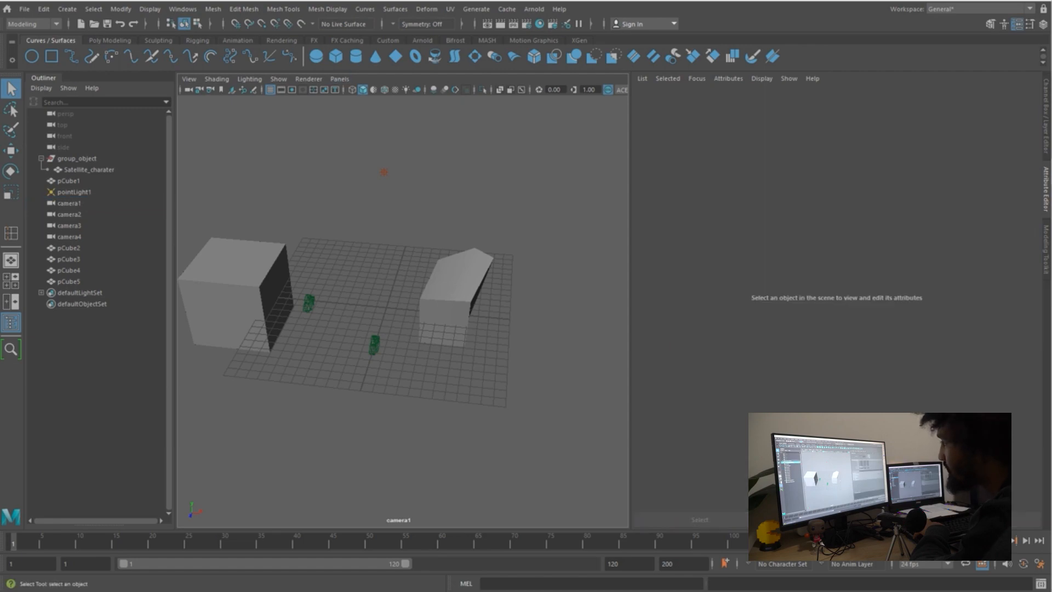
{"action": "left_click", "coordinate": [452, 293]}
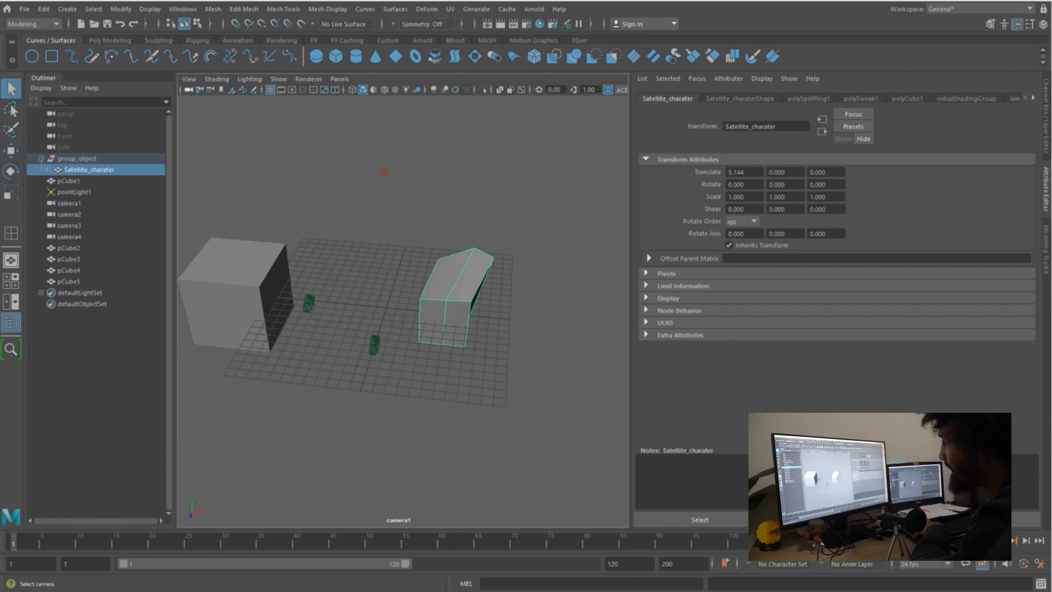
{"action": "left_click", "coordinate": [189, 89]}
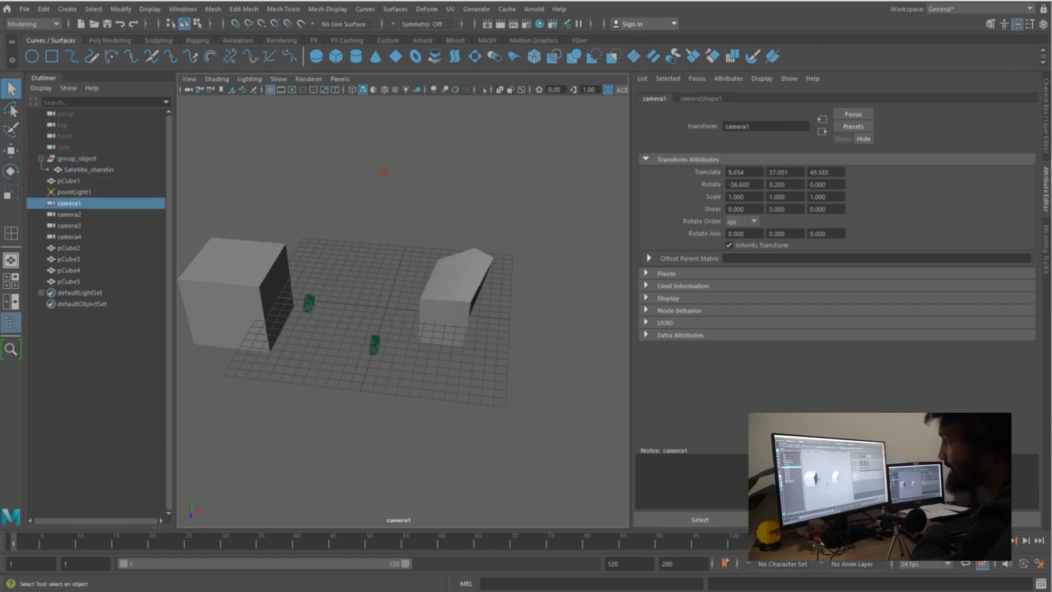
Return the viewport to the perspective view with the hotbox and select the camera it looks through
{"action": "key", "text": "space"}
{"action": "left_click_drag", "start_coordinate": [332, 168], "coordinate": [331, 144]}
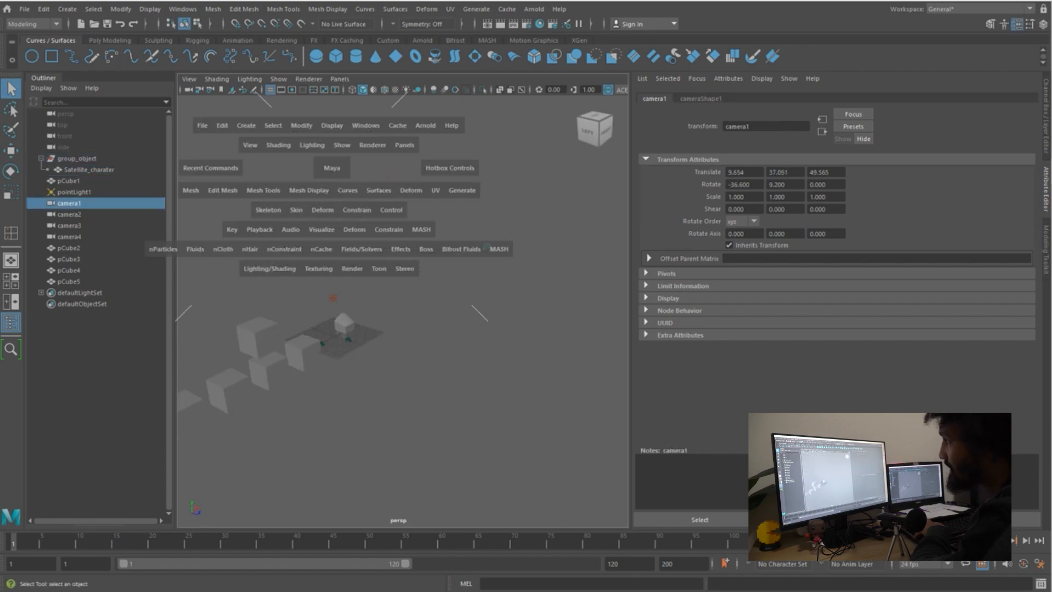
{"action": "left_click", "coordinate": [332, 144]}
{"action": "left_click", "coordinate": [188, 89]}
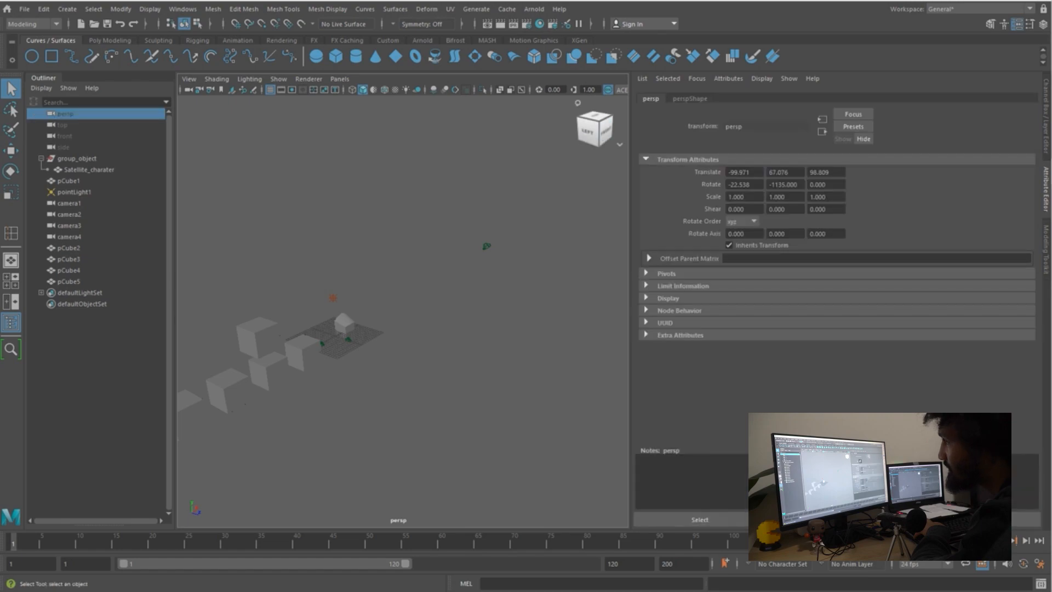
Select the default cameras persp, top, front and side in turn to examine their camera shape attributes
{"action": "left_click", "coordinate": [690, 99]}
{"action": "left_click", "coordinate": [65, 114]}
{"action": "left_click", "coordinate": [63, 125]}
{"action": "left_click", "coordinate": [63, 148]}
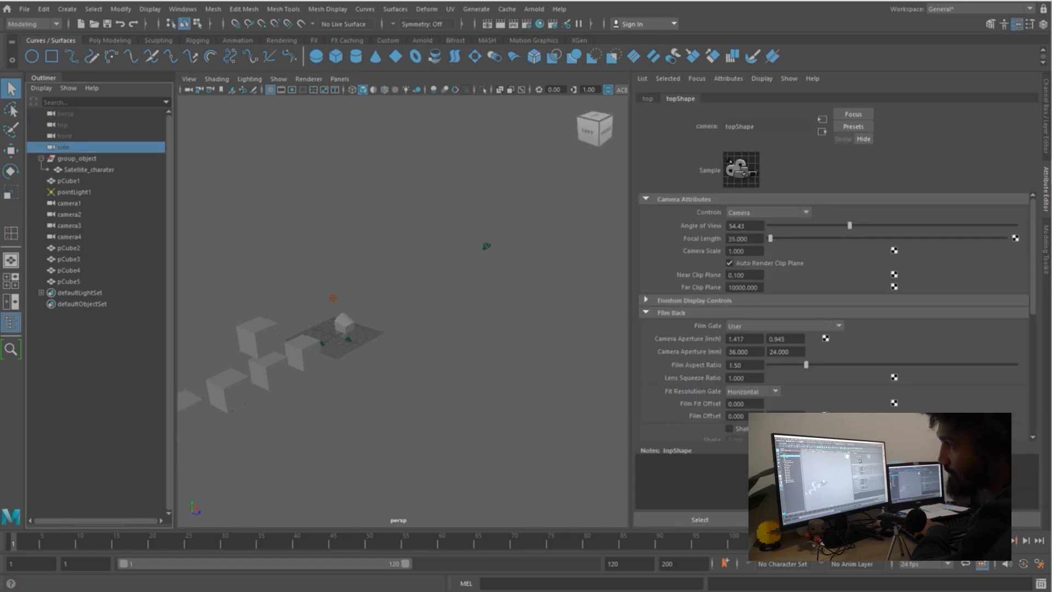
{"action": "left_click", "coordinate": [65, 136]}
{"action": "left_click", "coordinate": [63, 125]}
{"action": "left_click", "coordinate": [65, 114]}
{"action": "left_click", "coordinate": [63, 125]}
{"action": "left_click", "coordinate": [64, 136]}
{"action": "left_click", "coordinate": [64, 148]}
{"action": "left_click", "coordinate": [65, 136]}
{"action": "left_click", "coordinate": [63, 125]}
{"action": "left_click", "coordinate": [65, 114]}
{"action": "left_click", "coordinate": [63, 125]}
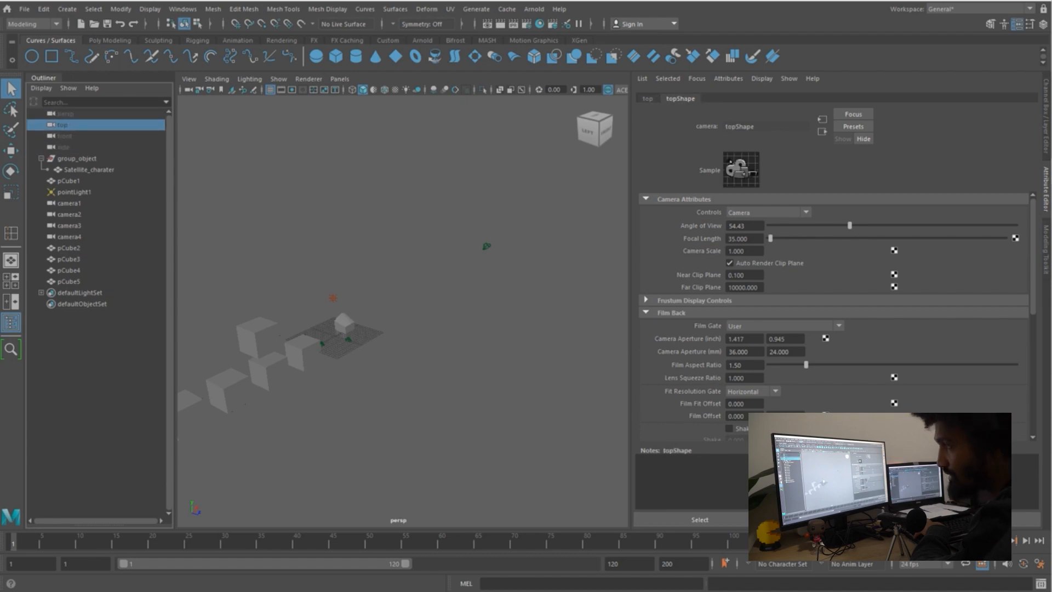
{"action": "left_click", "coordinate": [65, 136]}
{"action": "left_click", "coordinate": [63, 148]}
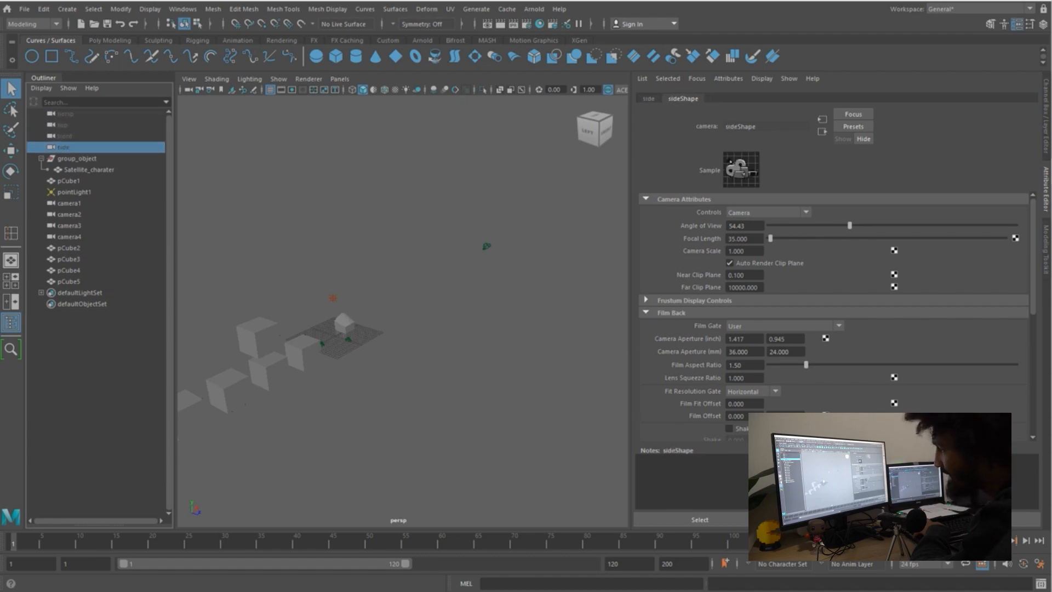
Switch to the four-view layout and select the pCube1 cube in the scene
{"action": "left_click_drag", "start_coordinate": [427, 307], "coordinate": [383, 296], "text": "alt"}
{"action": "scroll", "coordinate": [350, 295], "scroll_direction": "up", "scroll_amount": 5}
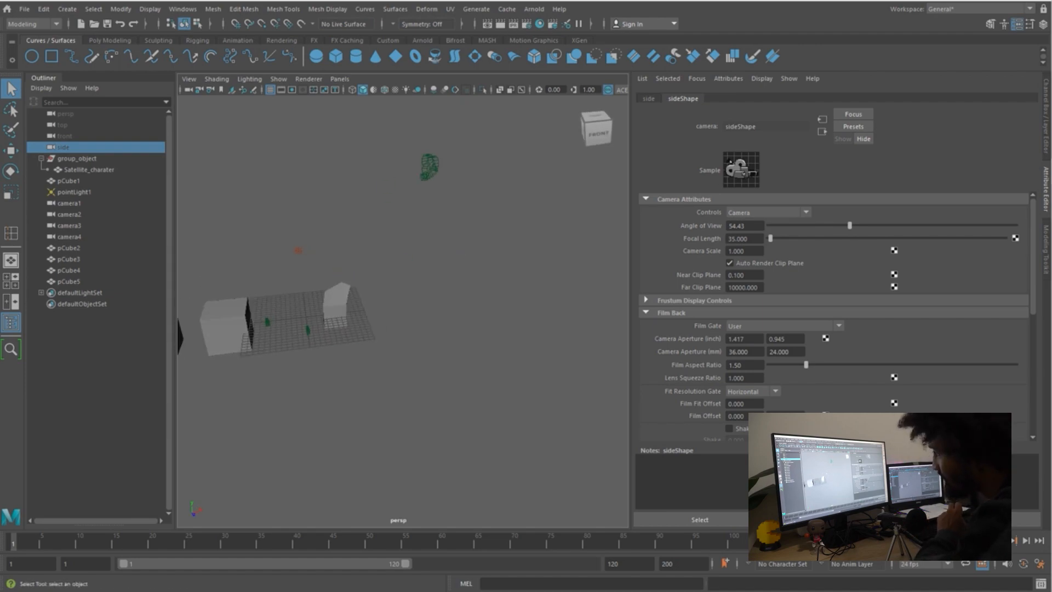
{"action": "key", "text": "space"}
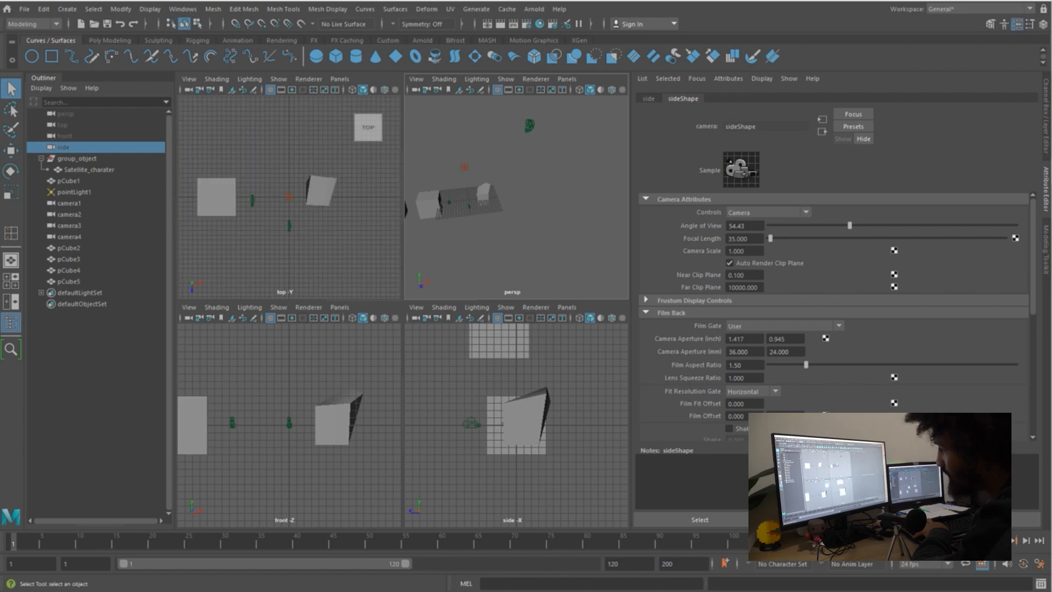
{"action": "left_click", "coordinate": [350, 358]}
{"action": "left_click", "coordinate": [495, 411]}
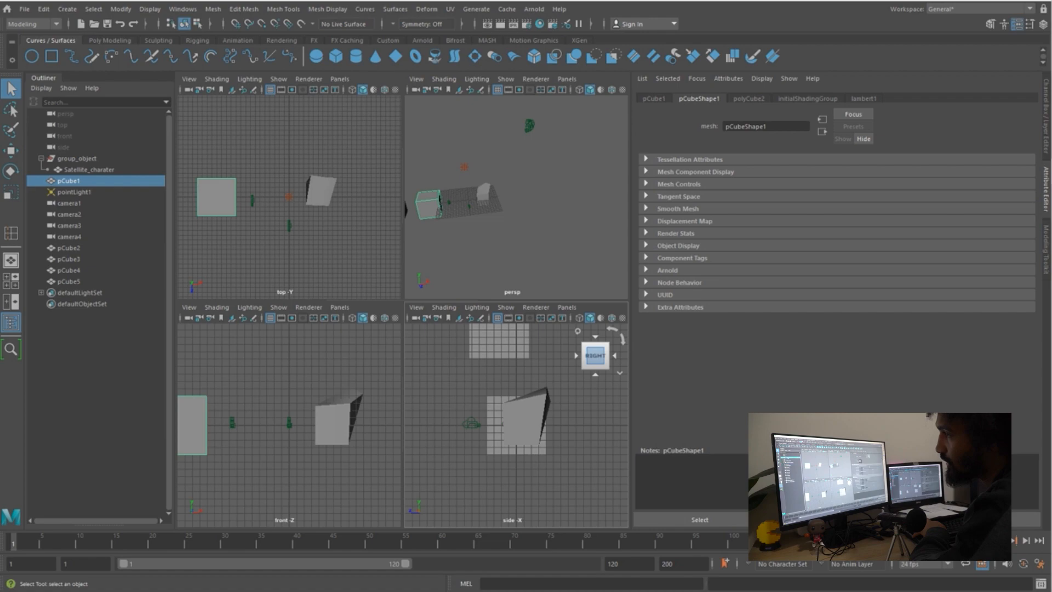
Select the default side, front, top and persp cameras in turn to compare them with the four views
{"action": "left_click", "coordinate": [64, 147]}
{"action": "left_click", "coordinate": [65, 136]}
{"action": "left_click", "coordinate": [62, 125]}
{"action": "left_click", "coordinate": [66, 114]}
{"action": "left_click", "coordinate": [63, 125]}
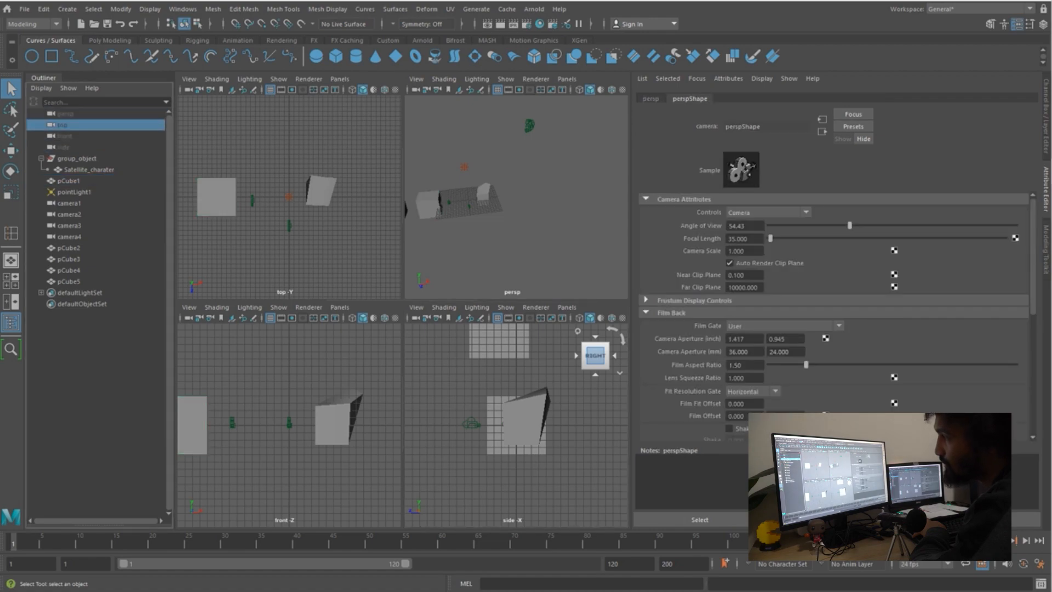
{"action": "left_click", "coordinate": [65, 136]}
{"action": "left_click", "coordinate": [63, 148]}
Select pCube1 in the perspective view, clear the selection, and maximize the top view followed by the perspective view
{"action": "left_click", "coordinate": [429, 204]}
{"action": "key", "text": "space"}
{"action": "left_click", "coordinate": [527, 212]}
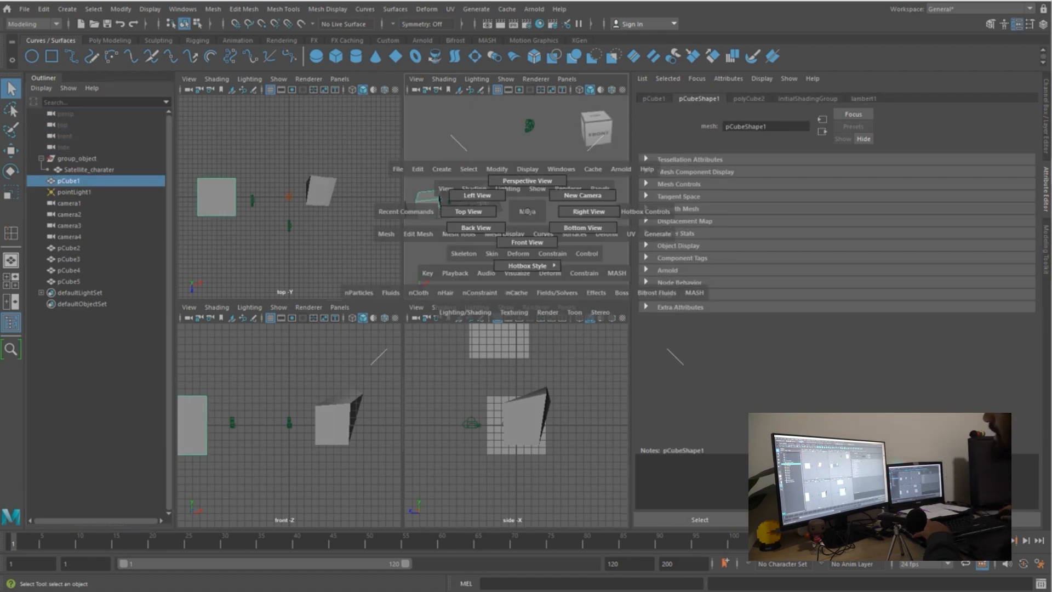
{"action": "left_click", "coordinate": [527, 211]}
{"action": "key", "text": "space"}
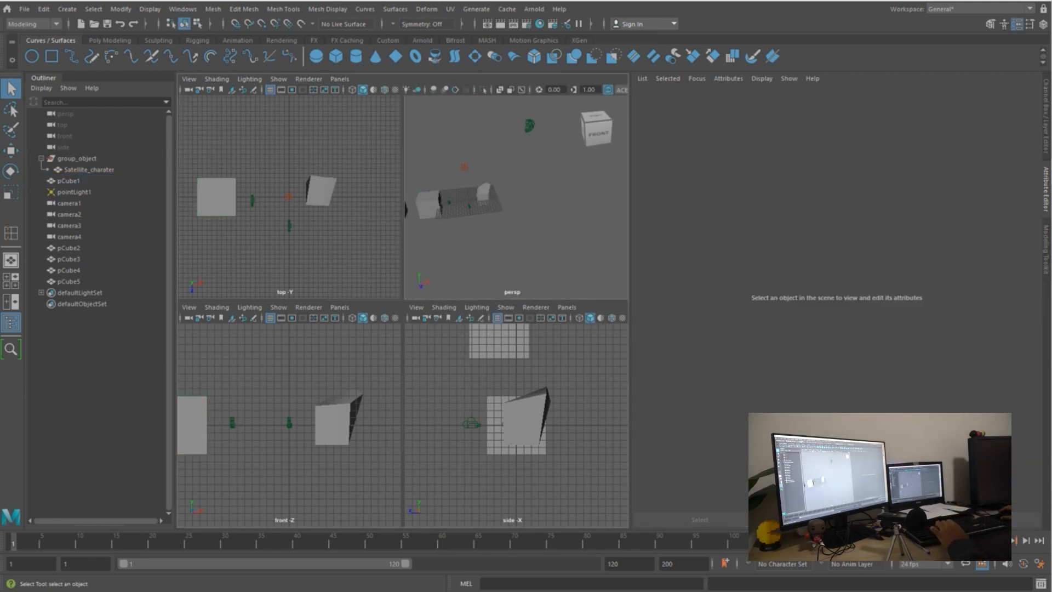
{"action": "key", "text": "space"}
{"action": "key", "text": "space"}
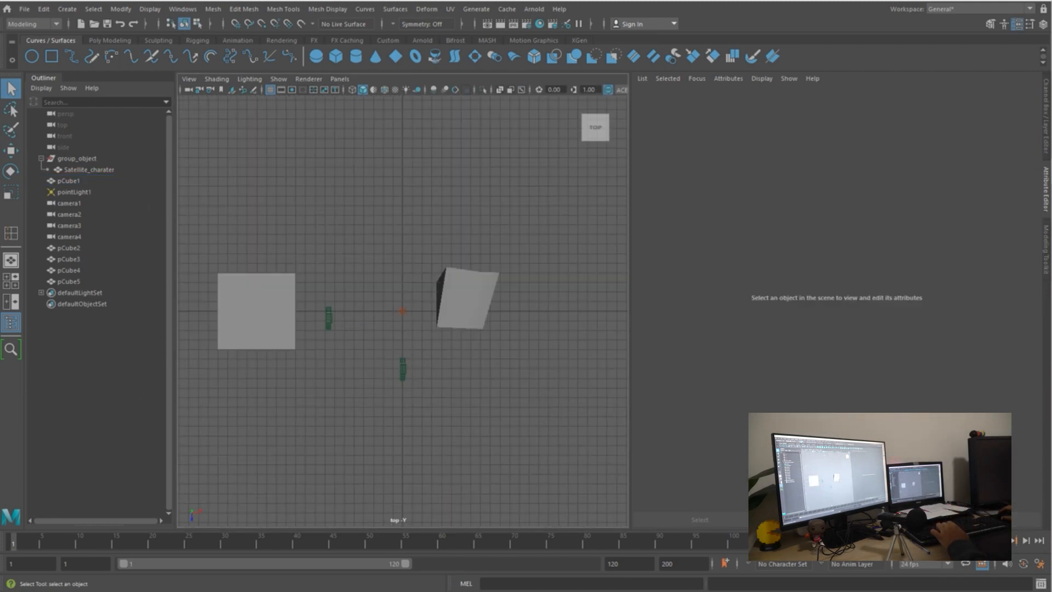
{"action": "key", "text": "space"}
{"action": "key", "text": "space"}
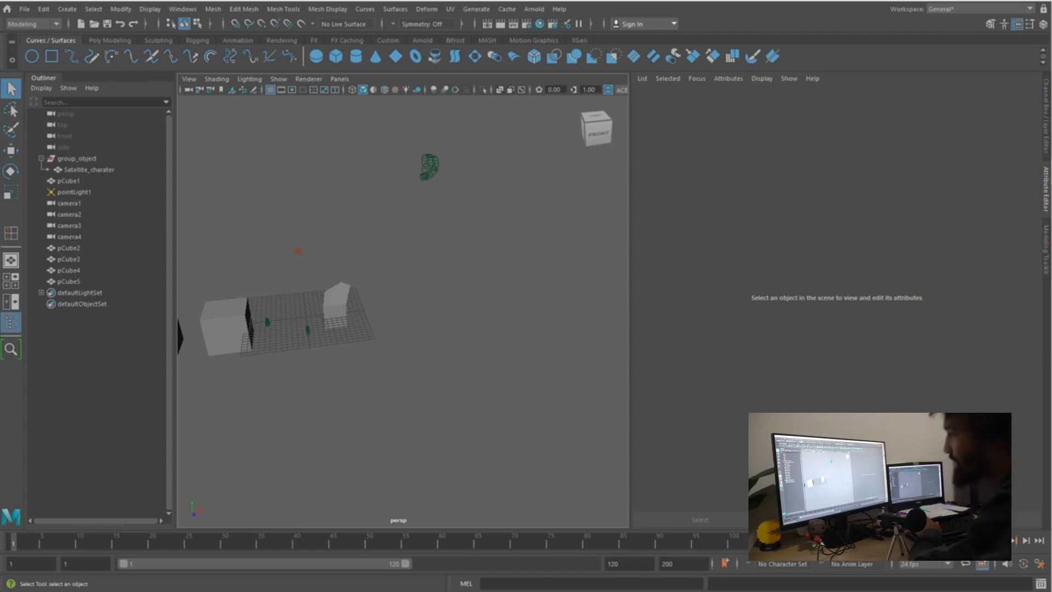
Select camera1 and review its Controls options, keeping it set to Camera
{"action": "scroll", "coordinate": [403, 311], "scroll_direction": "down", "scroll_amount": 2}
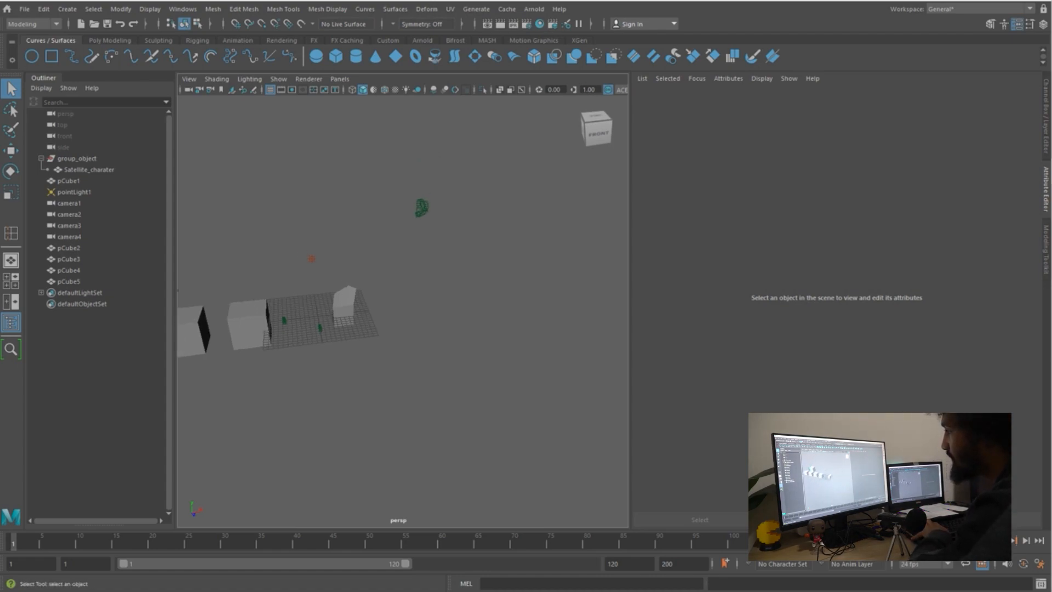
{"action": "left_click_drag", "start_coordinate": [403, 311], "coordinate": [340, 323], "text": "alt"}
{"action": "mouse_move", "coordinate": [339, 296]}
{"action": "middle_mouse_down", "text": "alt"}
{"action": "mouse_move", "coordinate": [458, 314]}
{"action": "mouse_move", "coordinate": [323, 306]}
{"action": "middle_mouse_up", "text": "alt"}
{"action": "scroll", "coordinate": [403, 311], "scroll_direction": "up", "scroll_amount": 3}
{"action": "left_click_drag", "start_coordinate": [324, 306], "coordinate": [370, 304], "text": "alt"}
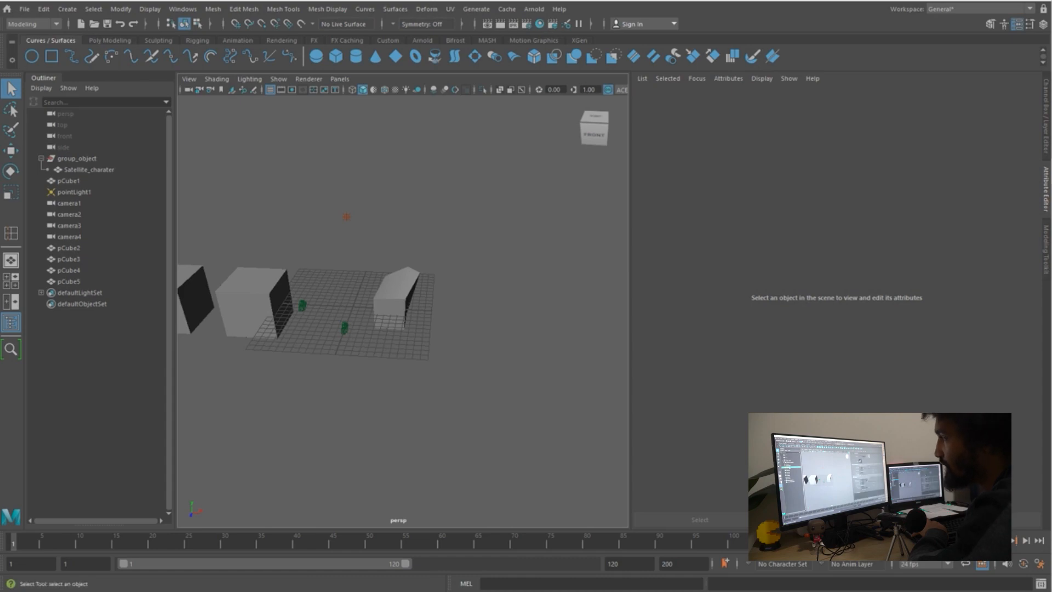
{"action": "left_click", "coordinate": [69, 203]}
{"action": "left_click", "coordinate": [767, 212]}
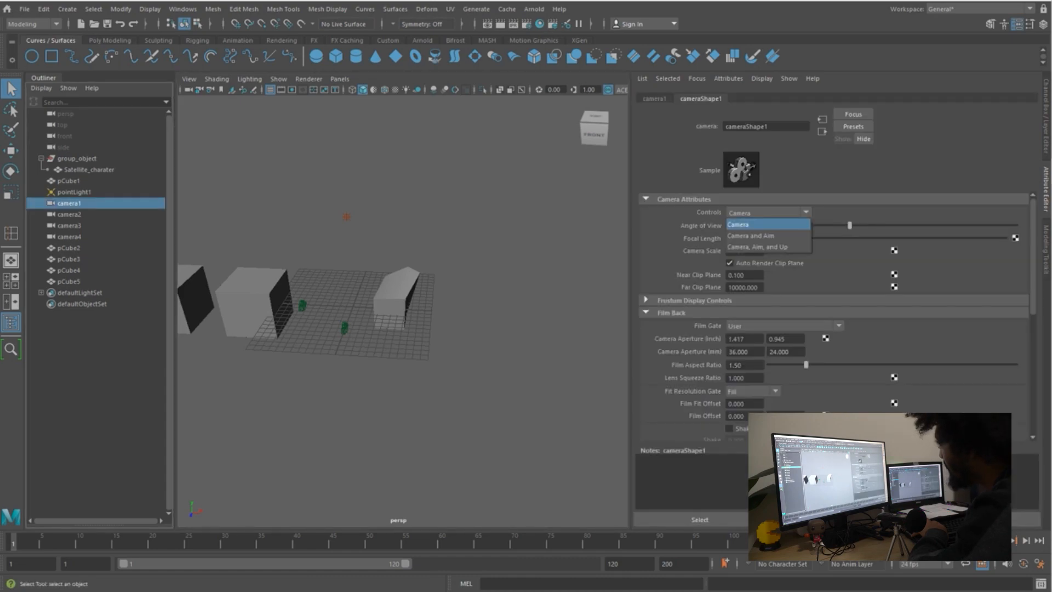
{"action": "left_click", "coordinate": [745, 224]}
{"action": "left_click", "coordinate": [767, 212]}
{"action": "left_click", "coordinate": [745, 224]}
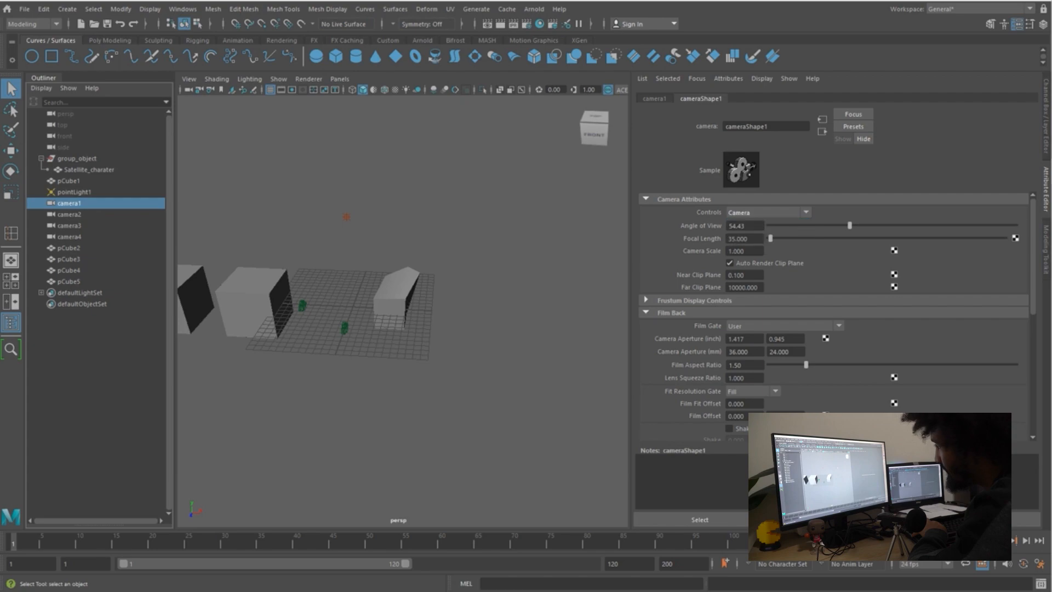
Clear the selection, reselect camera1 and look through it in the viewport
{"action": "left_click", "coordinate": [509, 247]}
{"action": "left_click", "coordinate": [69, 203]}
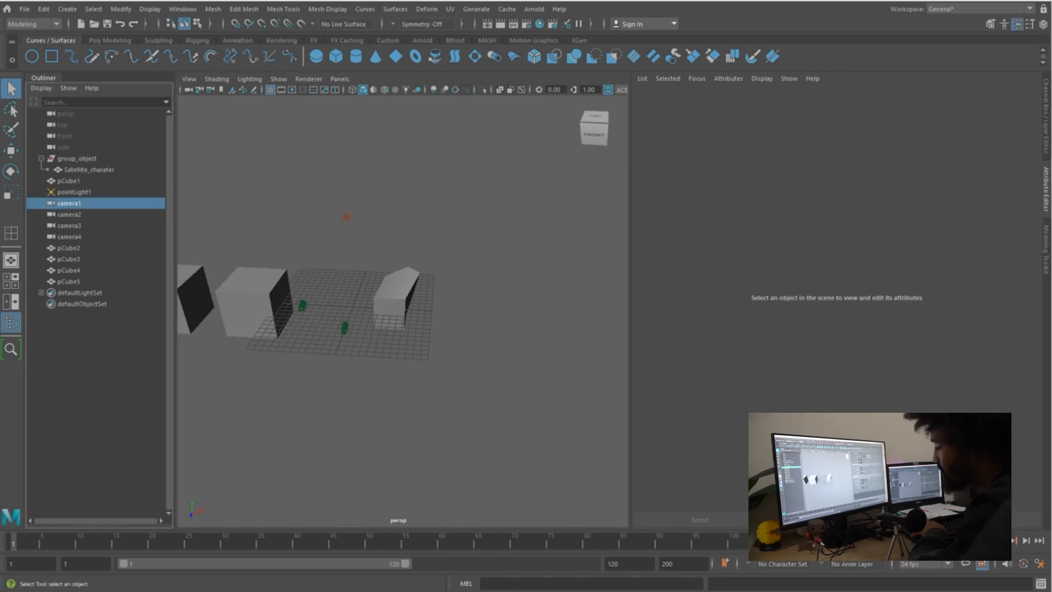
{"action": "scroll", "coordinate": [403, 311], "scroll_direction": "down", "scroll_amount": 3}
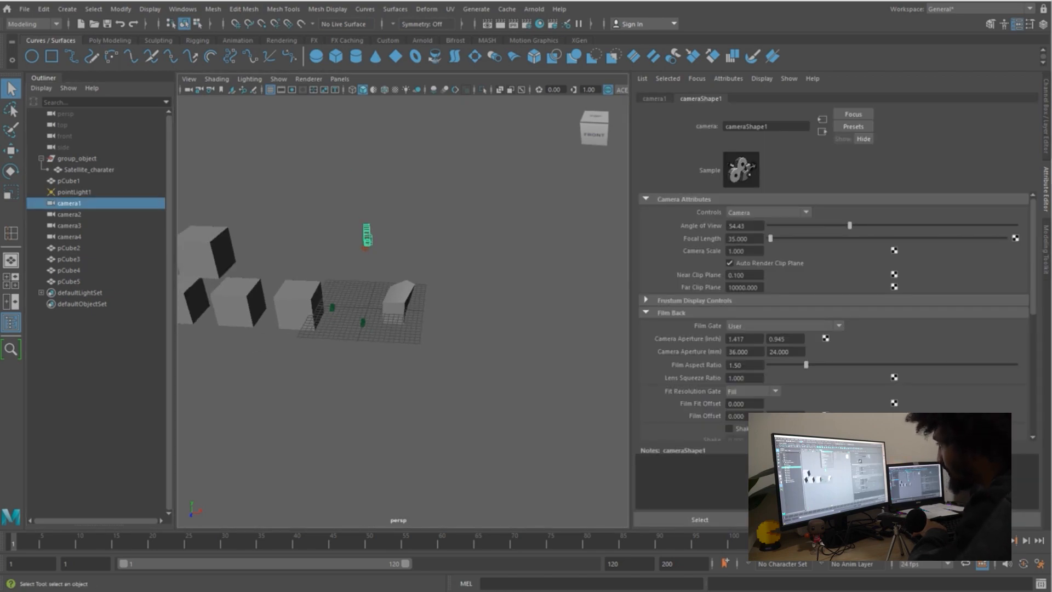
{"action": "left_click", "coordinate": [340, 78]}
{"action": "mouse_move", "coordinate": [384, 89]}
{"action": "left_click", "coordinate": [485, 102]}
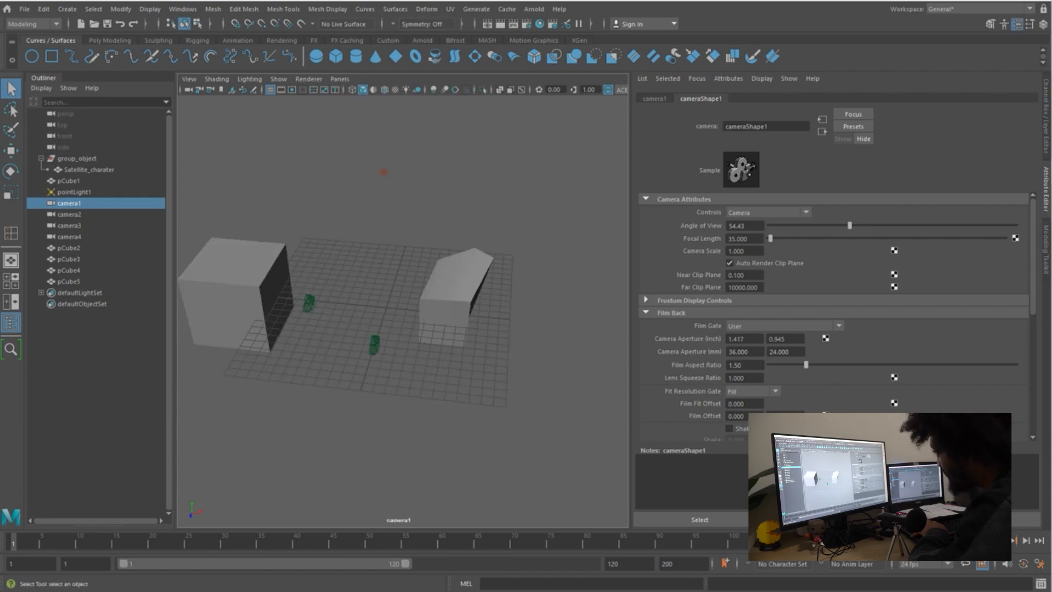
Examine the remaining attribute sections of camera1's shape and activate the Select tool
{"action": "scroll", "coordinate": [832, 318], "scroll_direction": "down", "scroll_amount": 6}
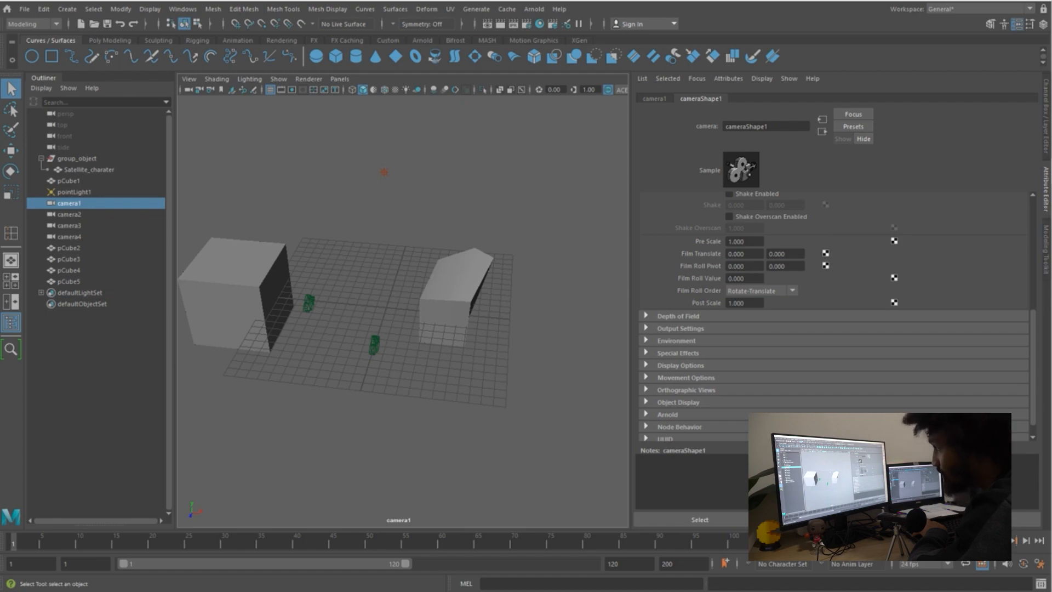
{"action": "scroll", "coordinate": [403, 301], "scroll_direction": "down", "scroll_amount": 2}
{"action": "key", "text": "q"}
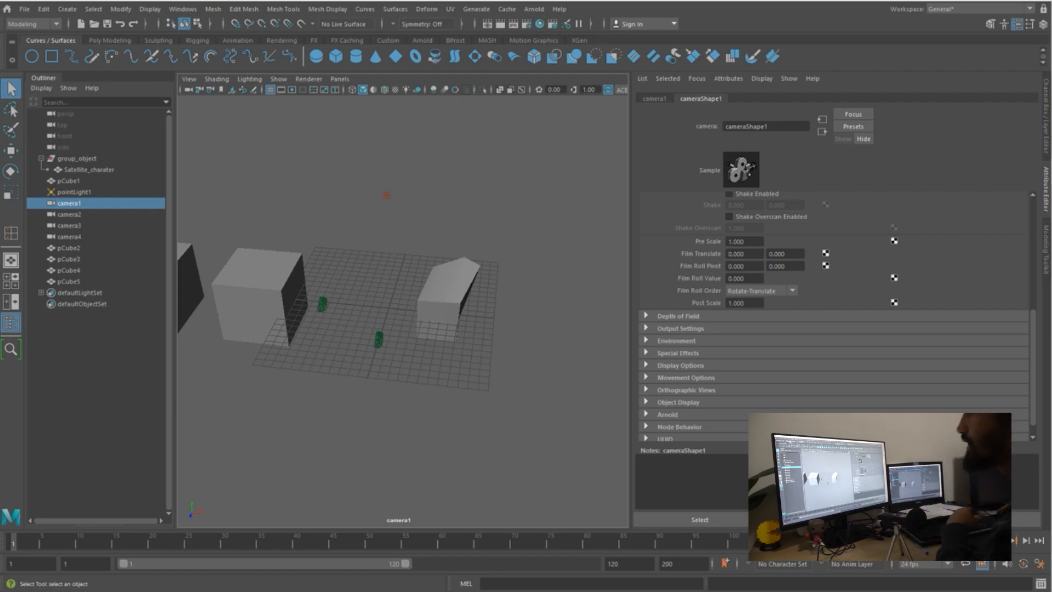
Create a locator, then reselect it with the Scale tool active and show its channel values
{"action": "left_click", "coordinate": [67, 9]}
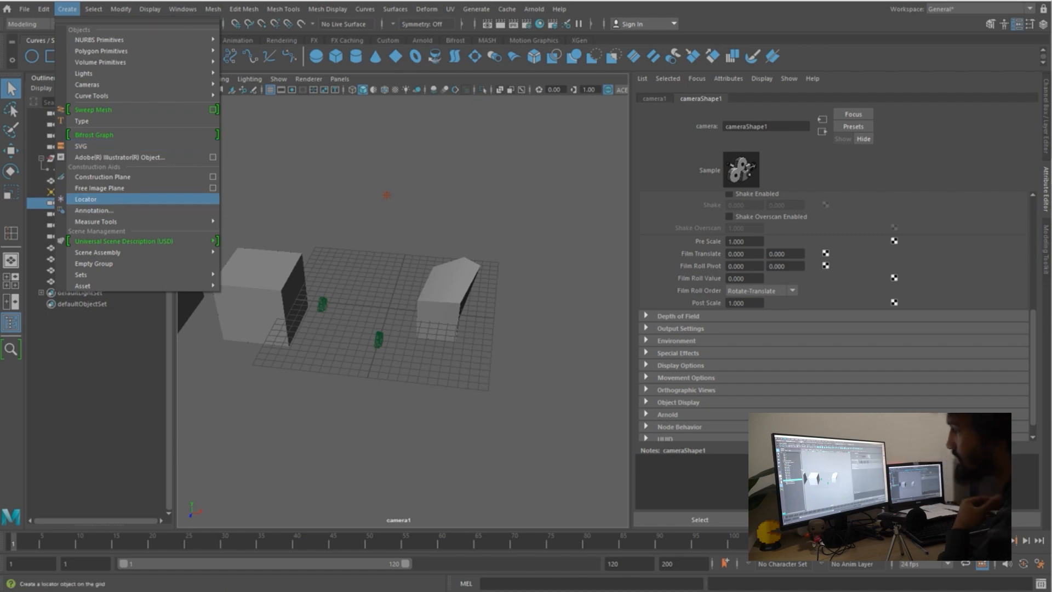
{"action": "left_click", "coordinate": [88, 199]}
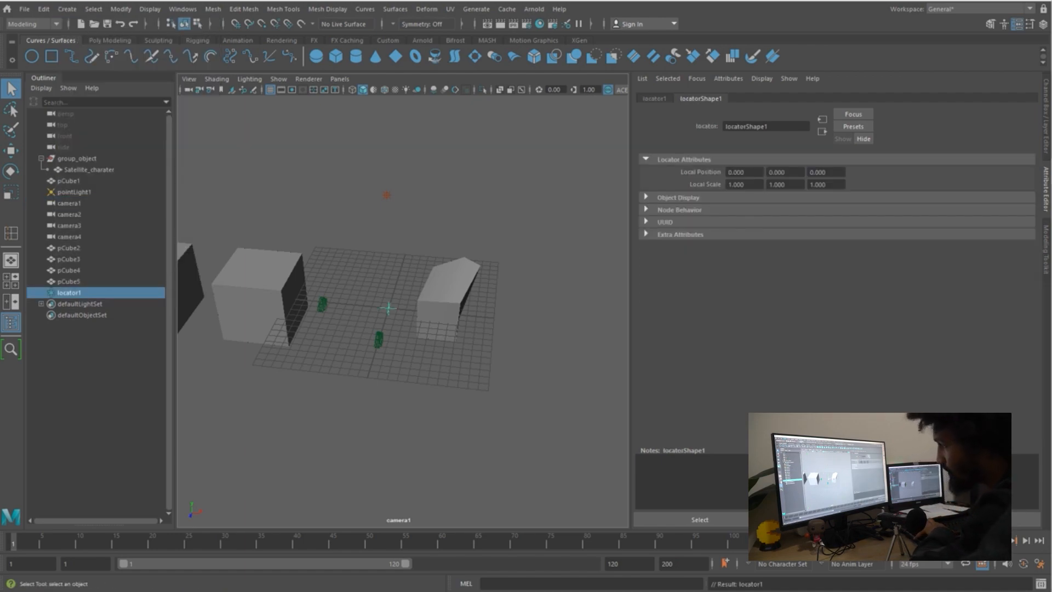
{"action": "key", "text": "r"}
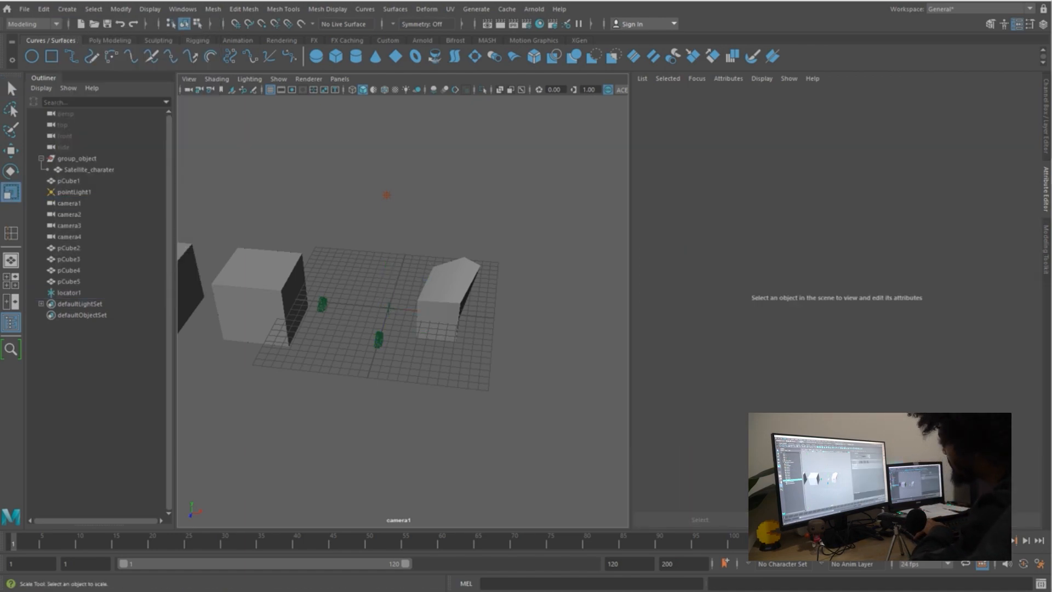
{"action": "left_click", "coordinate": [69, 292]}
{"action": "key", "text": "ctrl+a"}
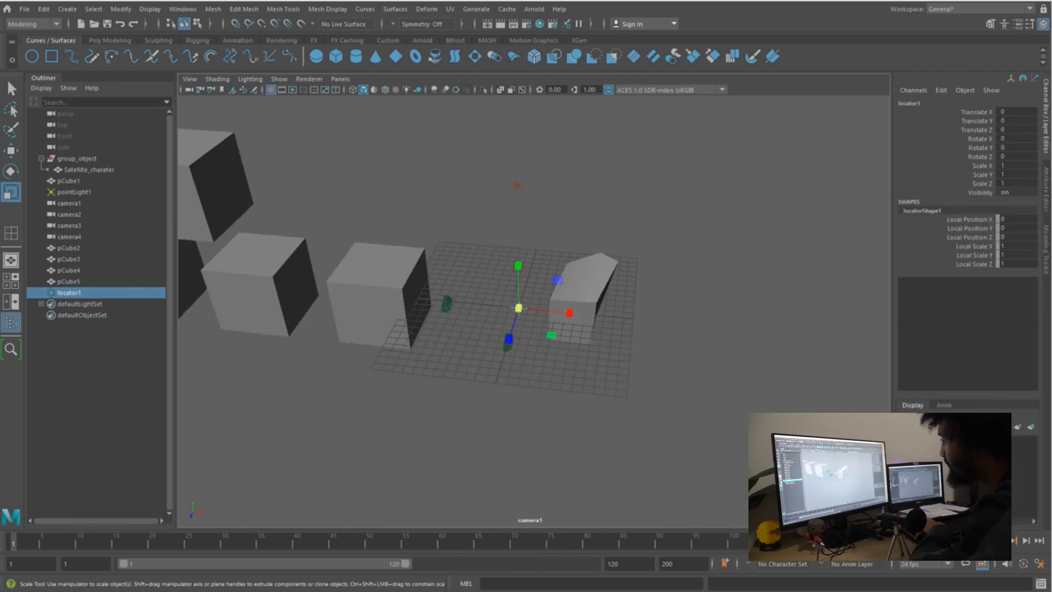
Clear the selection, reselect the locator in the viewport and bring back its shape attributes
{"action": "mouse_move", "coordinate": [548, 329]}
{"action": "left_mouse_down", "text": "alt"}
{"action": "mouse_move", "coordinate": [477, 307]}
{"action": "mouse_move", "coordinate": [438, 269]}
{"action": "mouse_move", "coordinate": [430, 285]}
{"action": "mouse_move", "coordinate": [558, 310]}
{"action": "left_mouse_up", "text": "alt"}
{"action": "scroll", "coordinate": [534, 311], "scroll_direction": "up", "scroll_amount": 2}
{"action": "left_click", "coordinate": [539, 315]}
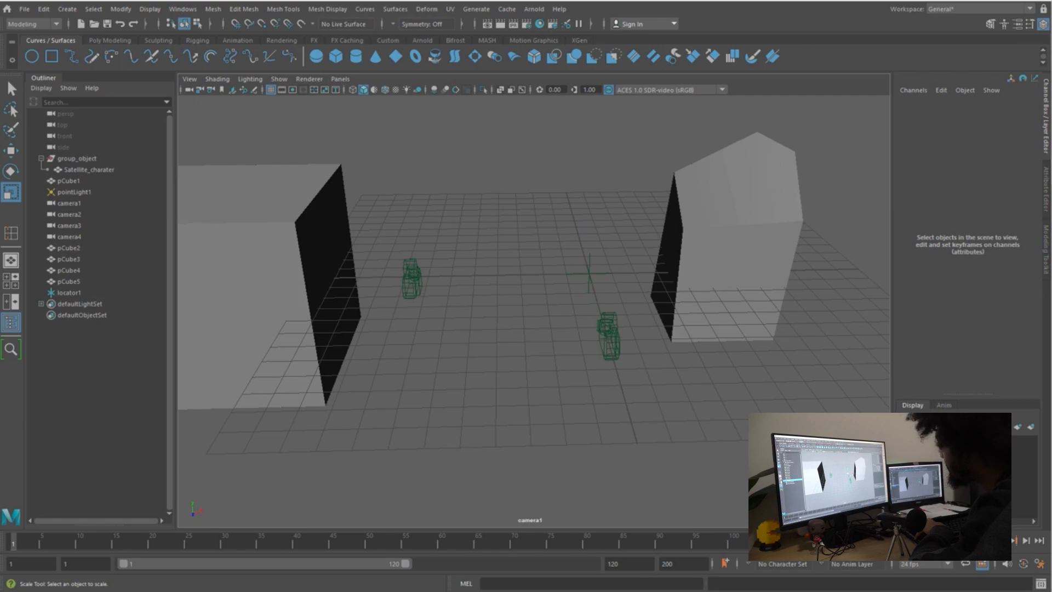
{"action": "left_click", "coordinate": [589, 273]}
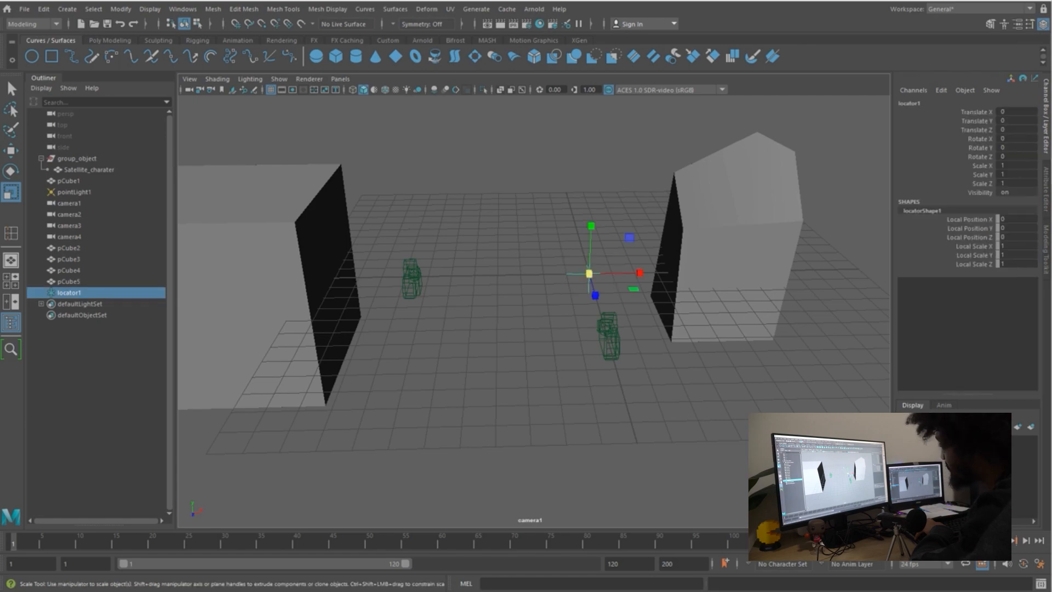
{"action": "key", "text": "ctrl+a"}
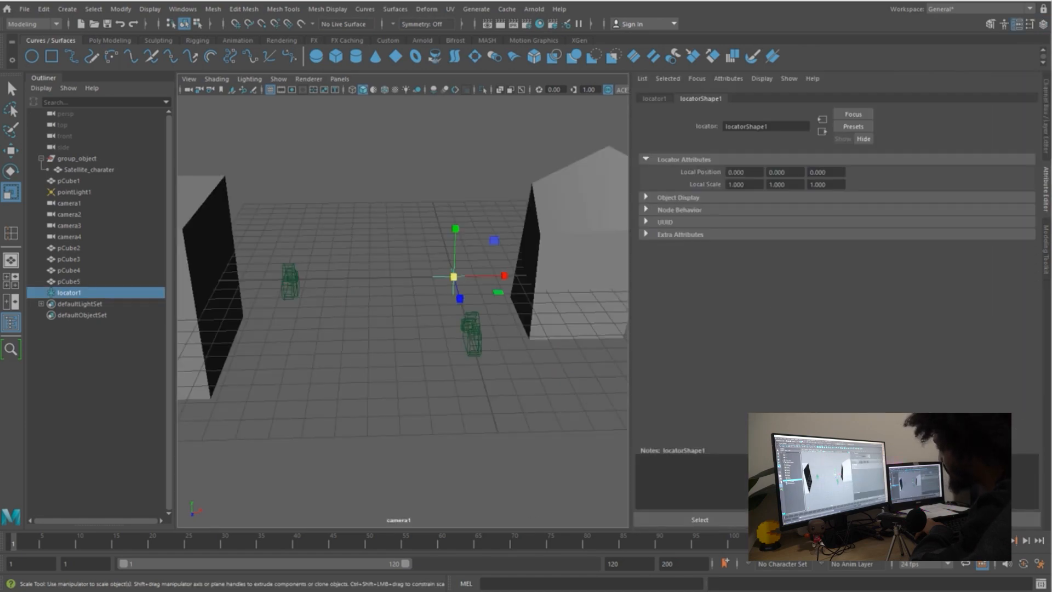
Activate the Select tool and select Satellite_charater and pCube1 one after the other
{"action": "key", "text": "q"}
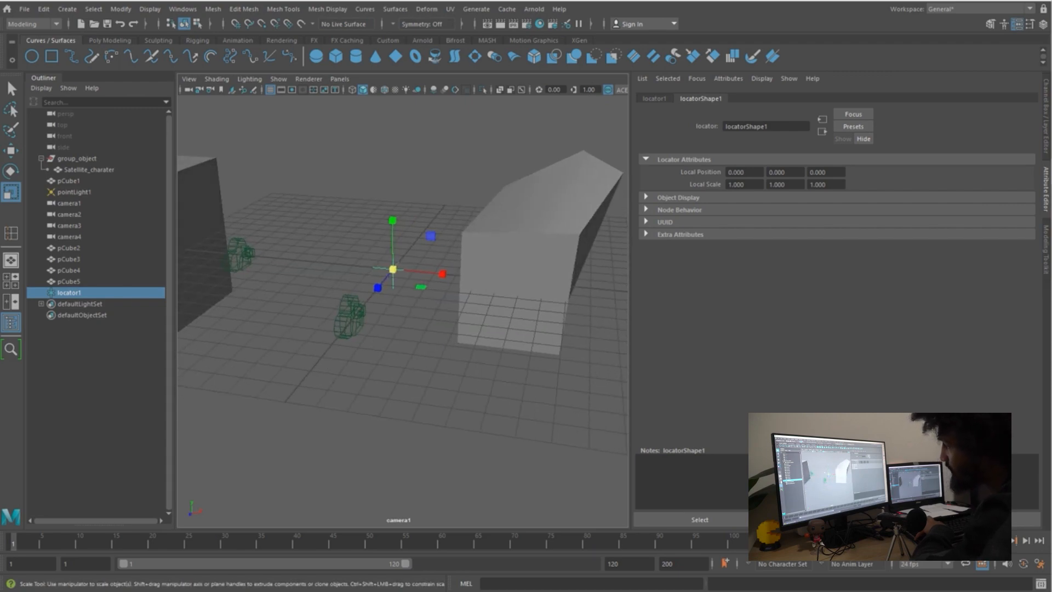
{"action": "left_click_drag", "start_coordinate": [403, 247], "coordinate": [340, 287], "text": "ctrl+alt"}
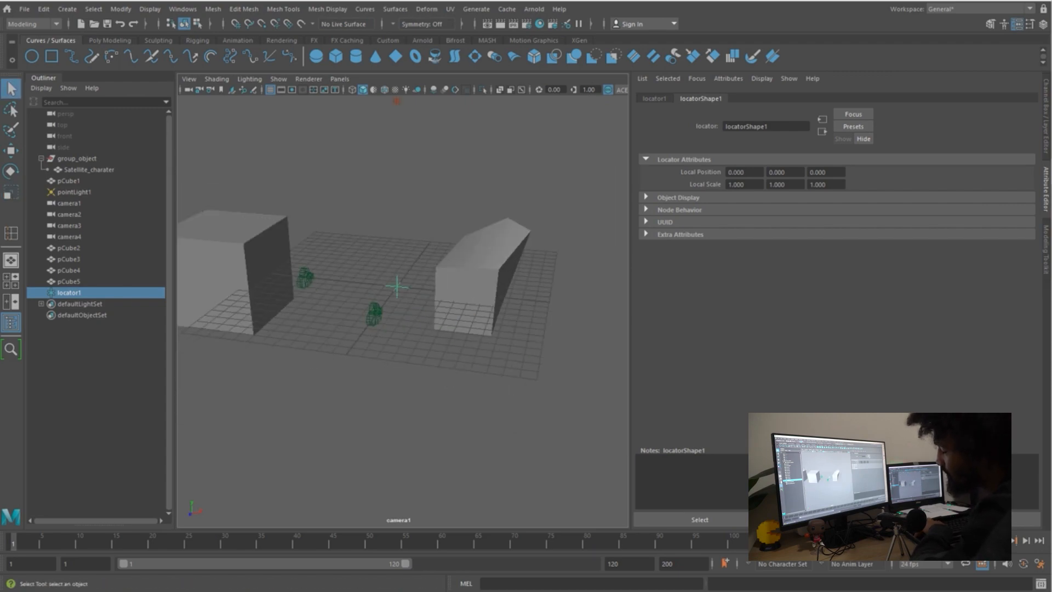
{"action": "left_click", "coordinate": [460, 285]}
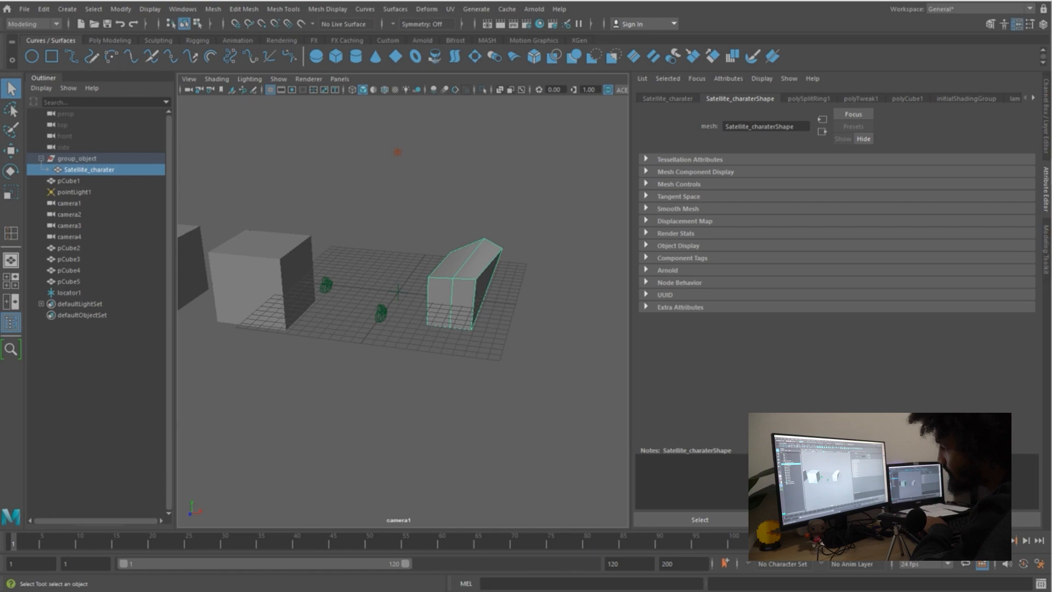
{"action": "left_click", "coordinate": [68, 180]}
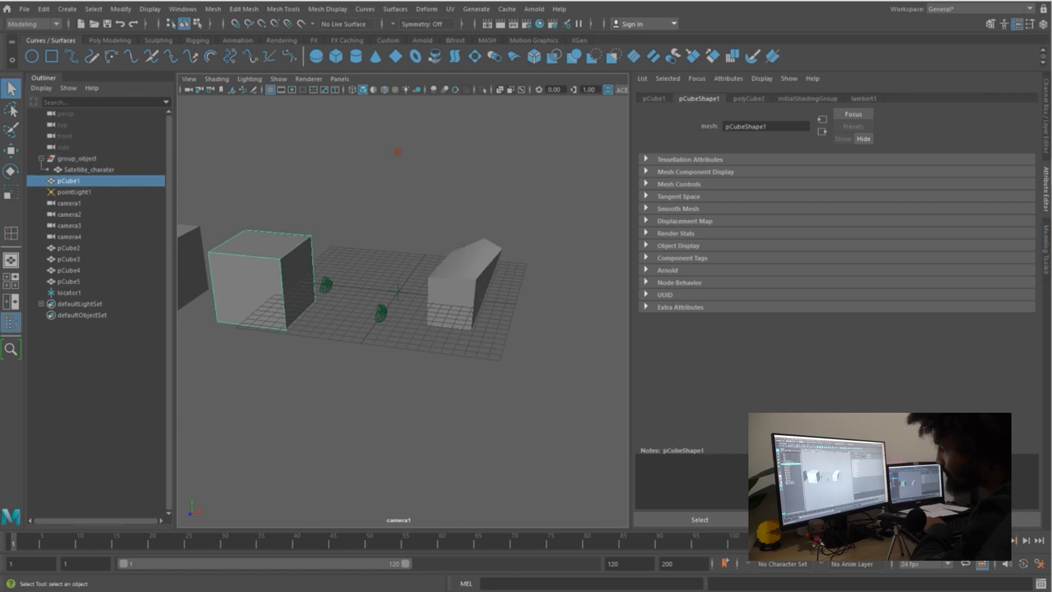
Try grouping Satellite_charater, pCube1 and locator1 together, then undo the grouping
{"action": "left_click_drag", "start_coordinate": [407, 270], "coordinate": [404, 296]}
{"action": "left_click", "coordinate": [456, 263]}
{"action": "left_click", "coordinate": [298, 268], "text": "shift"}
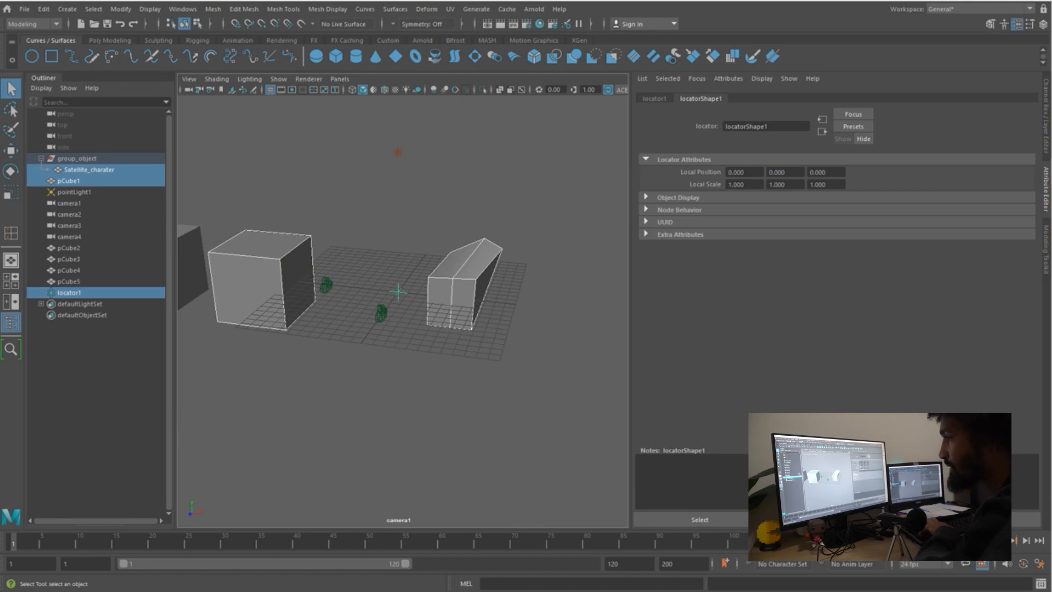
{"action": "key", "text": "ctrl+g"}
{"action": "key", "text": "ctrl+z"}
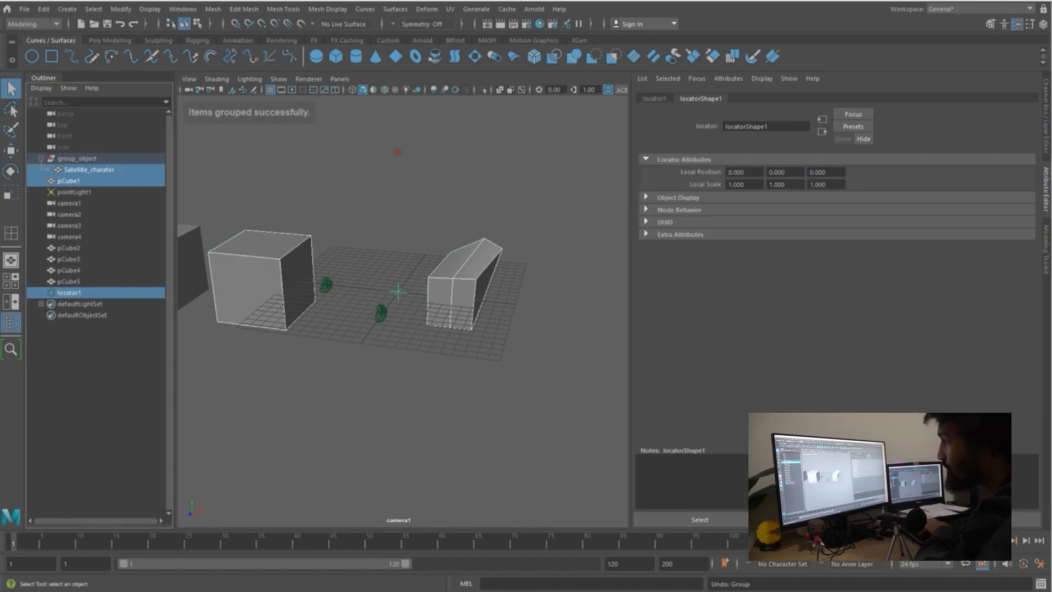
Select only pCube1 and put it in a group of its own
{"action": "left_click", "coordinate": [455, 274]}
{"action": "left_click", "coordinate": [296, 274]}
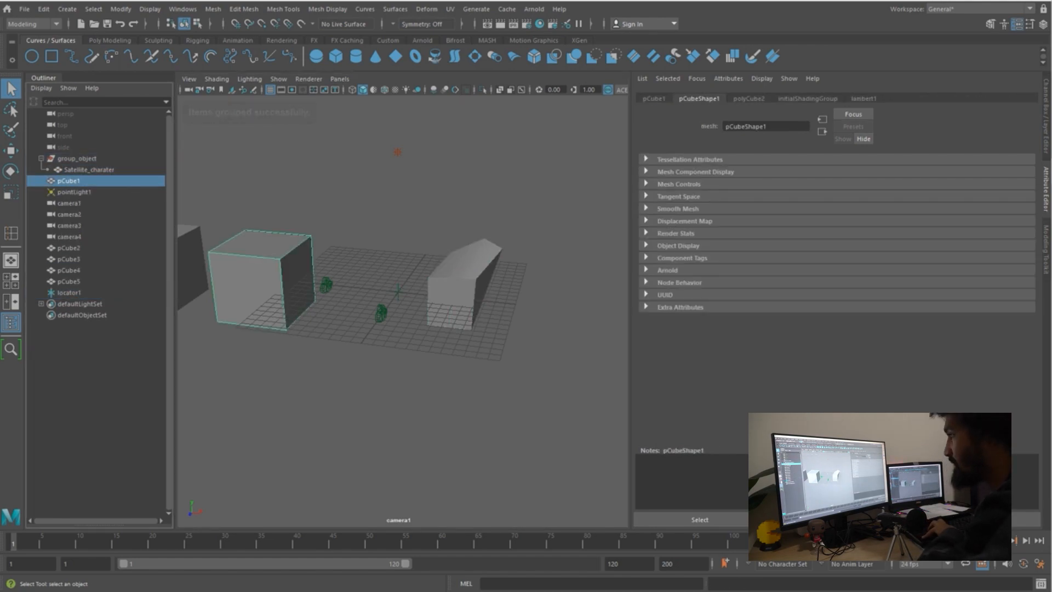
{"action": "key", "text": "ctrl+g"}
Parent the cube's new group under locator1 and expand the locator's hierarchy
{"action": "scroll", "coordinate": [402, 301], "scroll_direction": "down", "scroll_amount": 3}
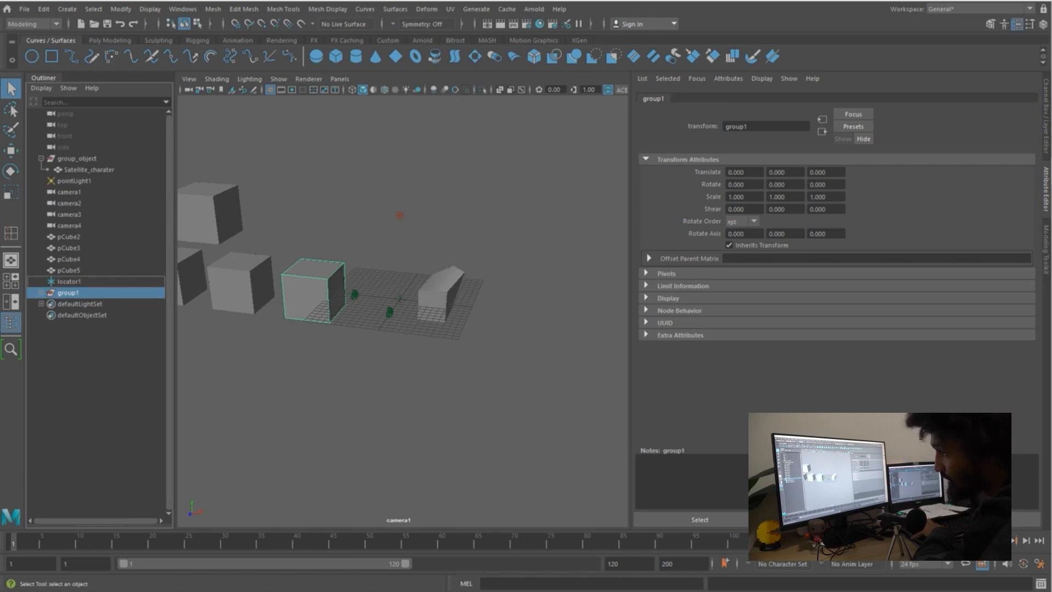
{"action": "middle_click_drag", "start_coordinate": [68, 293], "coordinate": [68, 281]}
{"action": "left_click", "coordinate": [41, 281]}
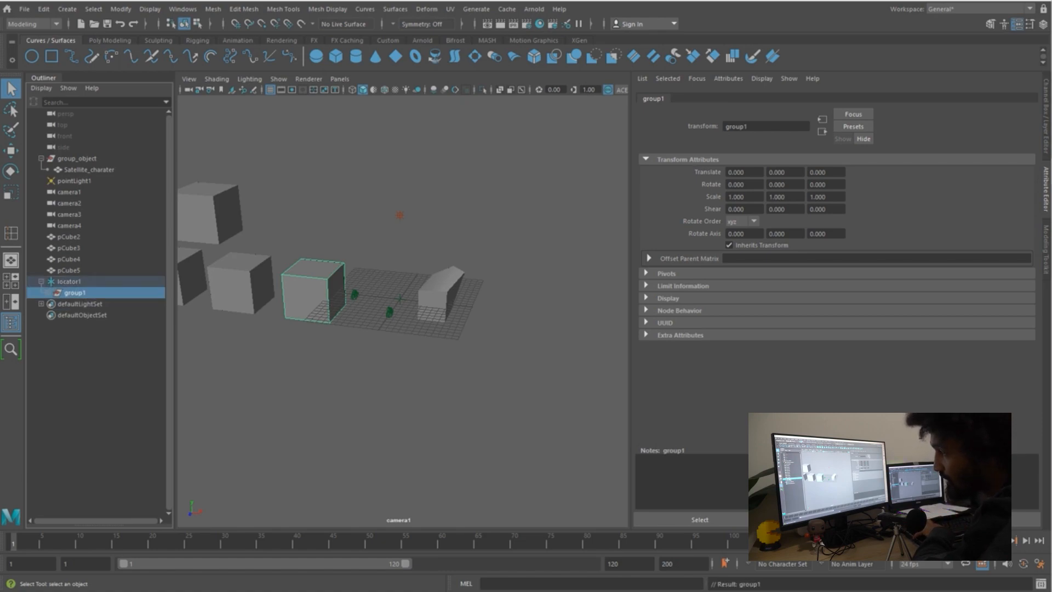
Select locator1 and move it up about 16 units along Y together with the parented cube
{"action": "left_click", "coordinate": [69, 281]}
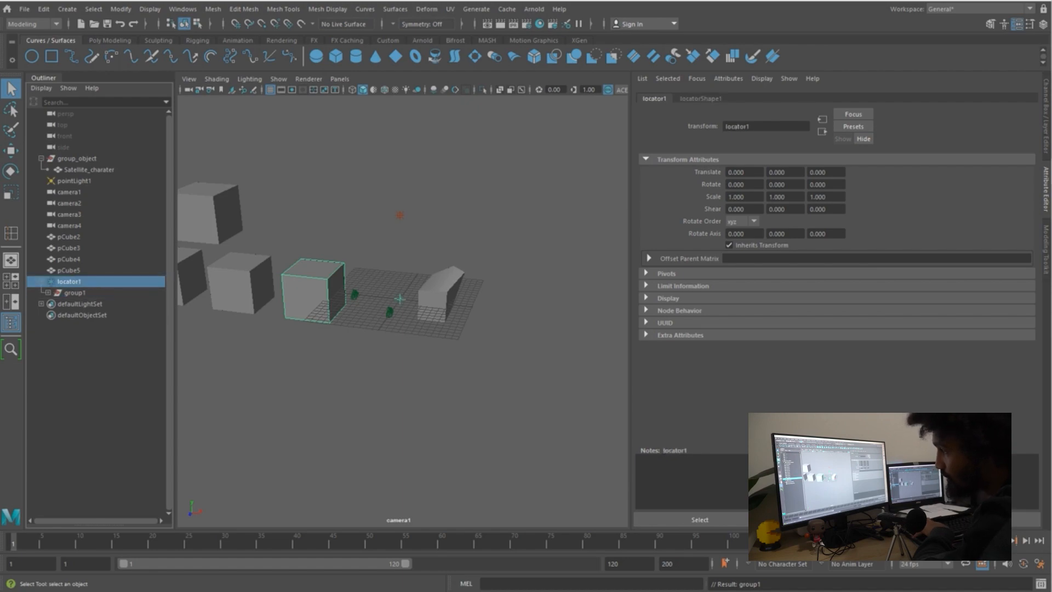
{"action": "key", "text": "w"}
{"action": "left_click_drag", "start_coordinate": [399, 263], "coordinate": [399, 170]}
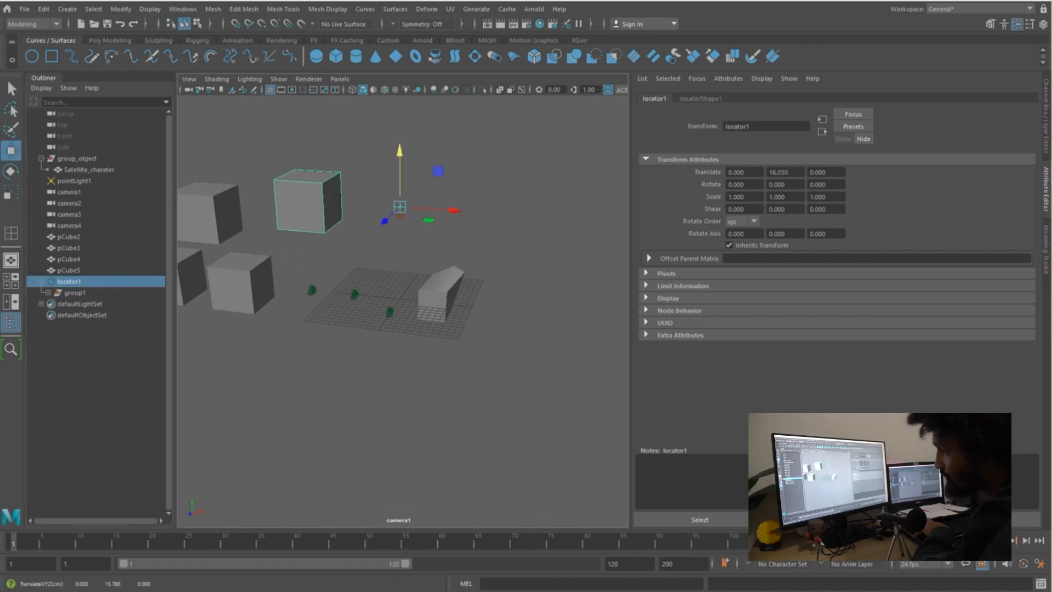
Expand group1 to select pCube1, and parent pCube2, pCube3, pCube4 and pCube5 under locator1
{"action": "left_click", "coordinate": [48, 292]}
{"action": "left_click", "coordinate": [82, 303]}
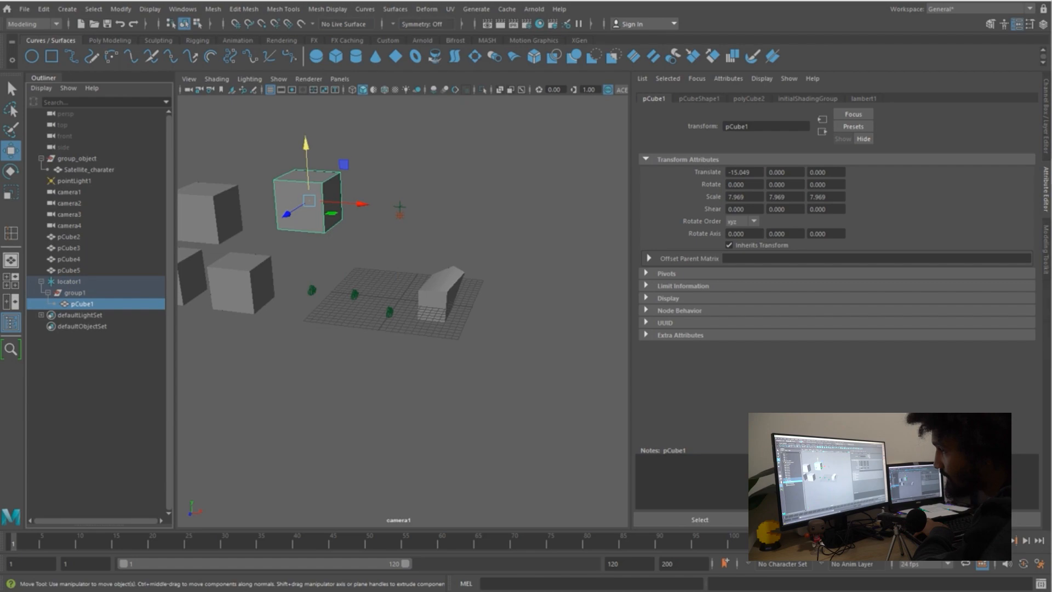
{"action": "middle_click_drag", "start_coordinate": [241, 235], "coordinate": [350, 241], "text": "alt"}
{"action": "scroll", "coordinate": [351, 241], "scroll_direction": "down", "scroll_amount": 5}
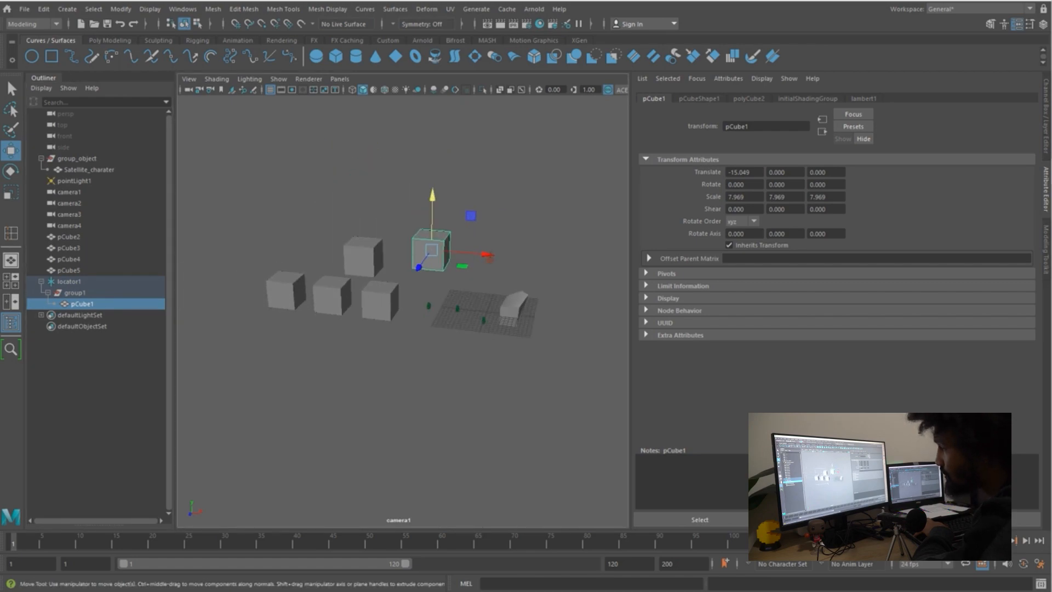
{"action": "left_click_drag", "start_coordinate": [276, 220], "coordinate": [366, 337]}
{"action": "middle_click_drag", "start_coordinate": [70, 260], "coordinate": [69, 281]}
Select locator1, move it up slightly and rotate it together with all its parented cubes, and clear the selection
{"action": "left_click", "coordinate": [69, 237]}
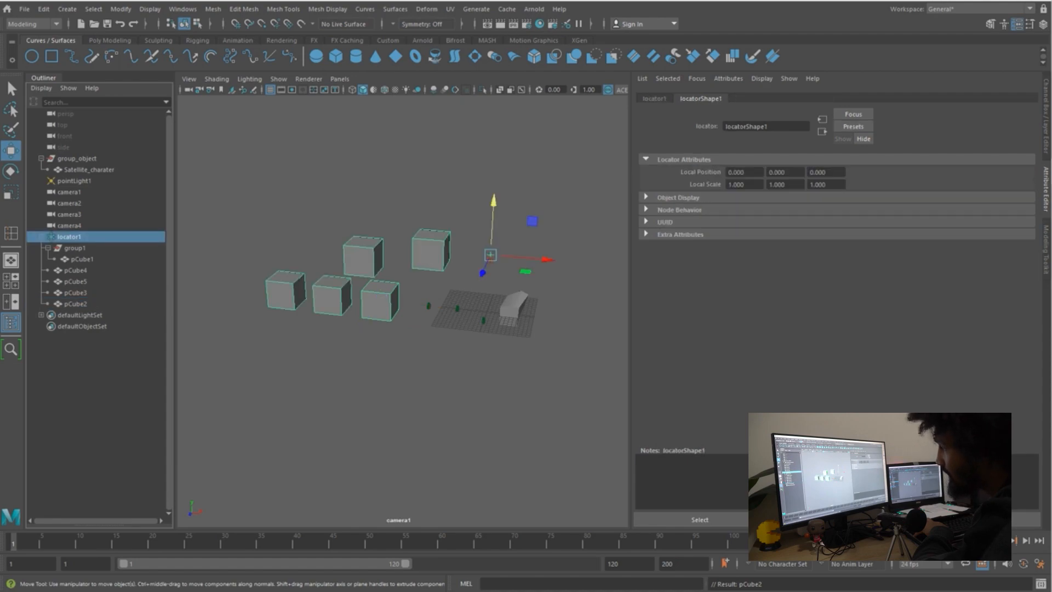
{"action": "left_click_drag", "start_coordinate": [494, 201], "coordinate": [483, 220]}
{"action": "key", "text": "e"}
{"action": "left_click", "coordinate": [493, 383]}
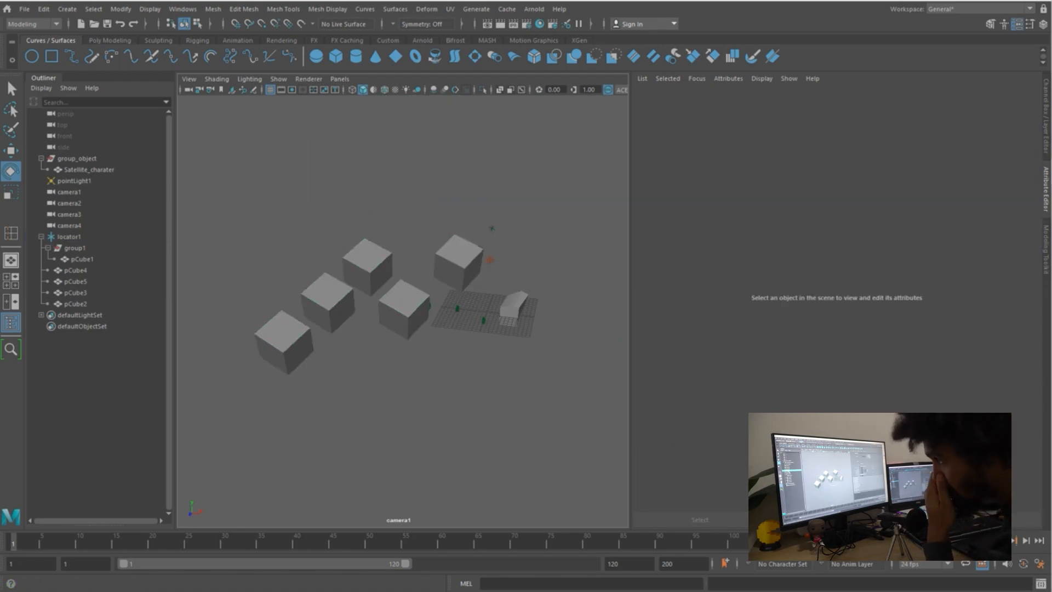
Select locator1 to highlight its child cubes, once in the Outliner and once in the viewport, deselecting each time
{"action": "left_click", "coordinate": [69, 226]}
{"action": "left_click", "coordinate": [69, 237]}
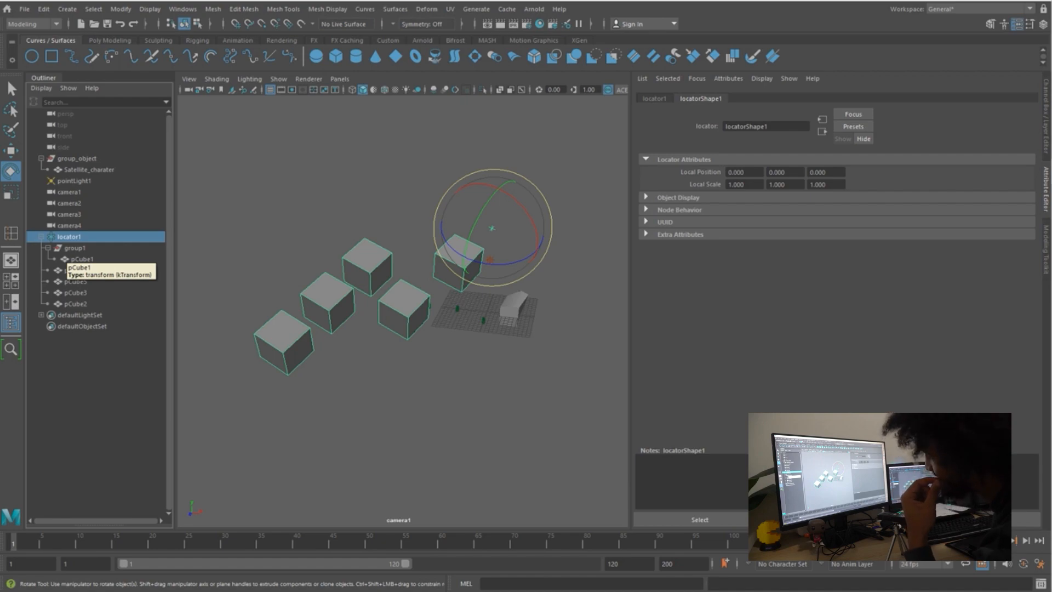
{"action": "left_click", "coordinate": [274, 213]}
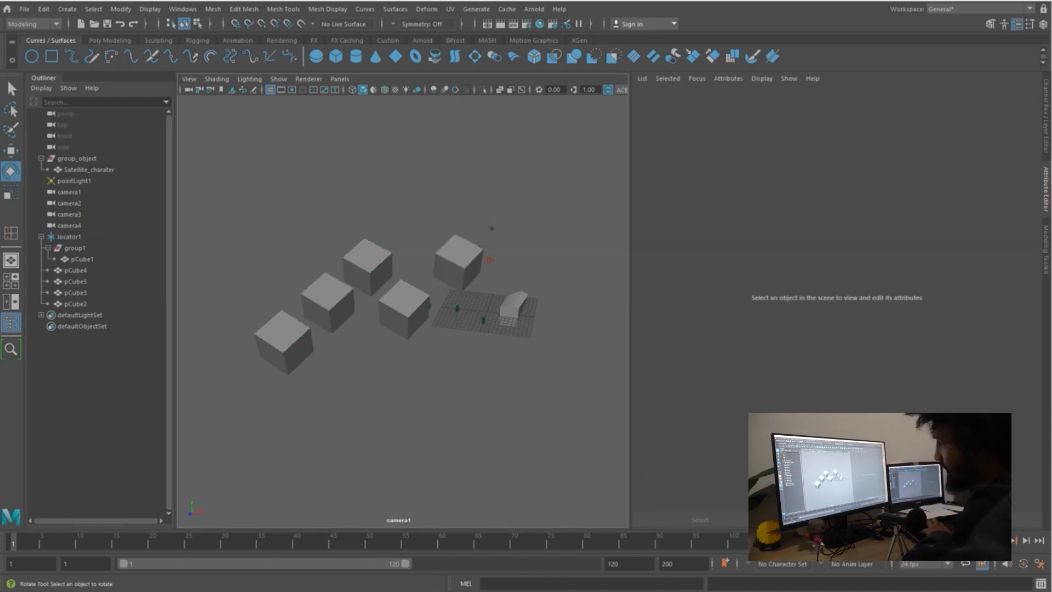
{"action": "key", "text": "q"}
{"action": "left_click_drag", "start_coordinate": [454, 193], "coordinate": [510, 246]}
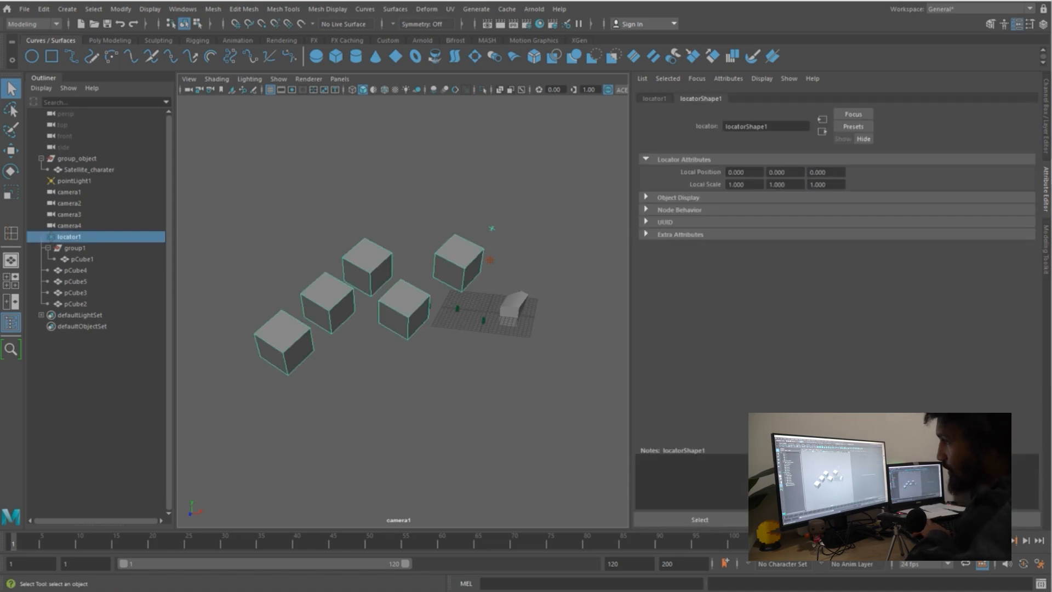
{"action": "left_click", "coordinate": [515, 241]}
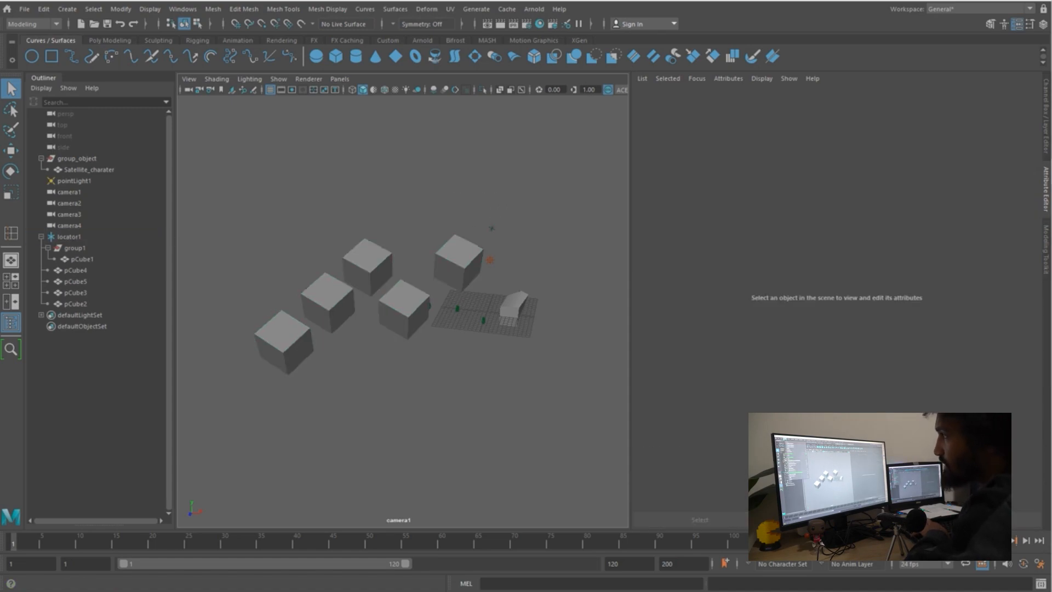
{"action": "left_click", "coordinate": [67, 9]}
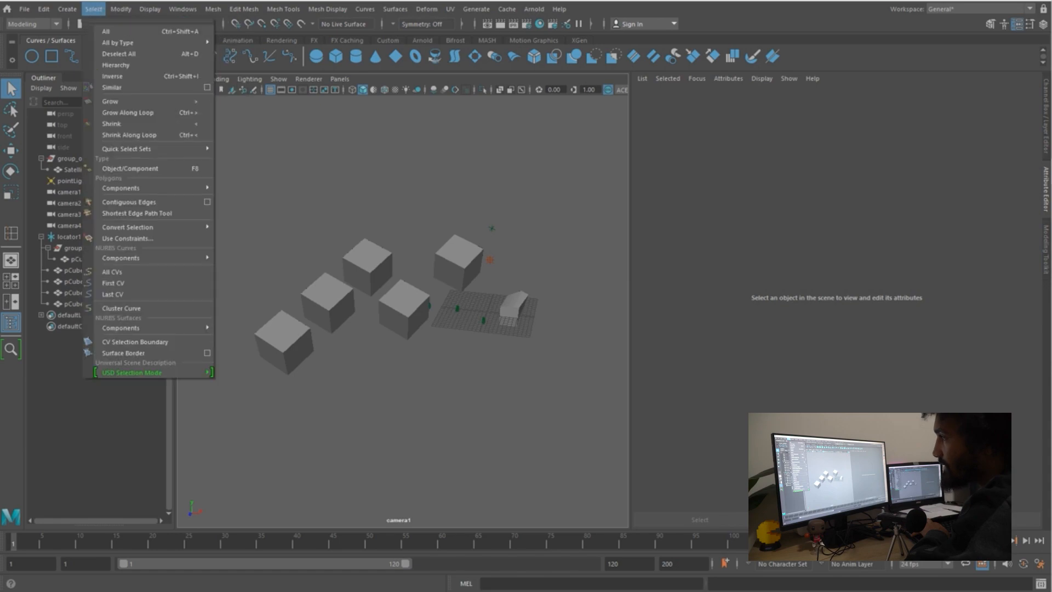
{"action": "left_click", "coordinate": [94, 9]}
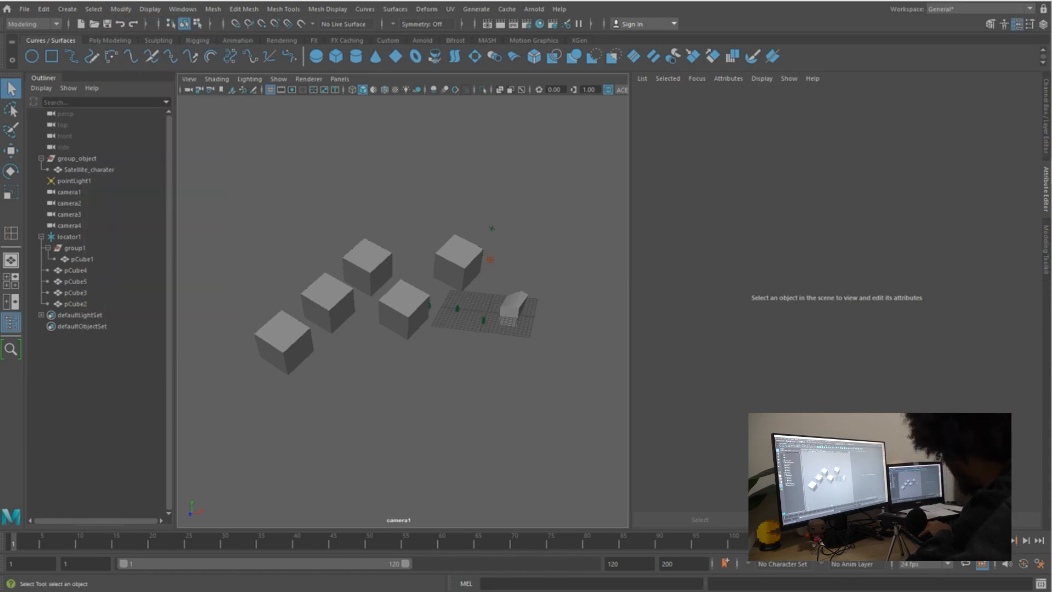
{"action": "scroll", "coordinate": [403, 302], "scroll_direction": "up", "scroll_amount": 3}
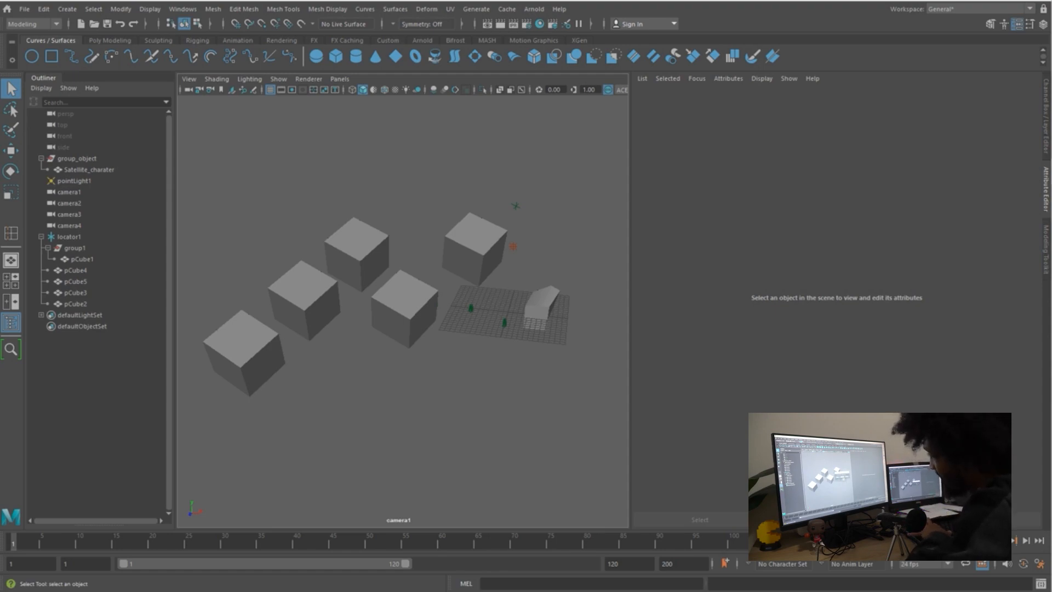
Start a new scene without saving the untitled one, and create a polygon cube at the origin
{"action": "key", "text": "ctrl+n"}
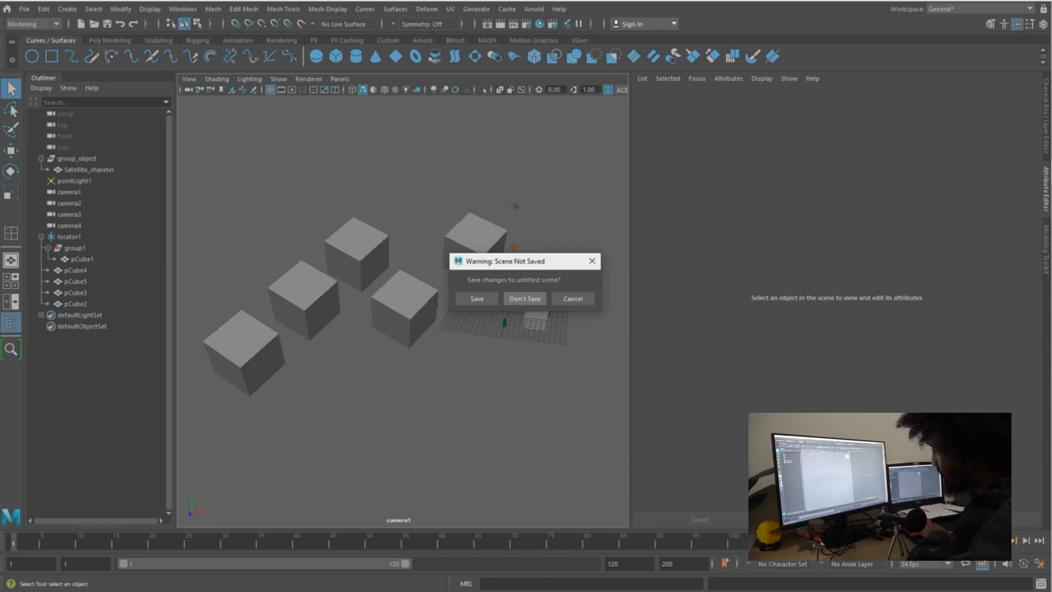
{"action": "left_click", "coordinate": [525, 298]}
{"action": "left_click", "coordinate": [67, 9]}
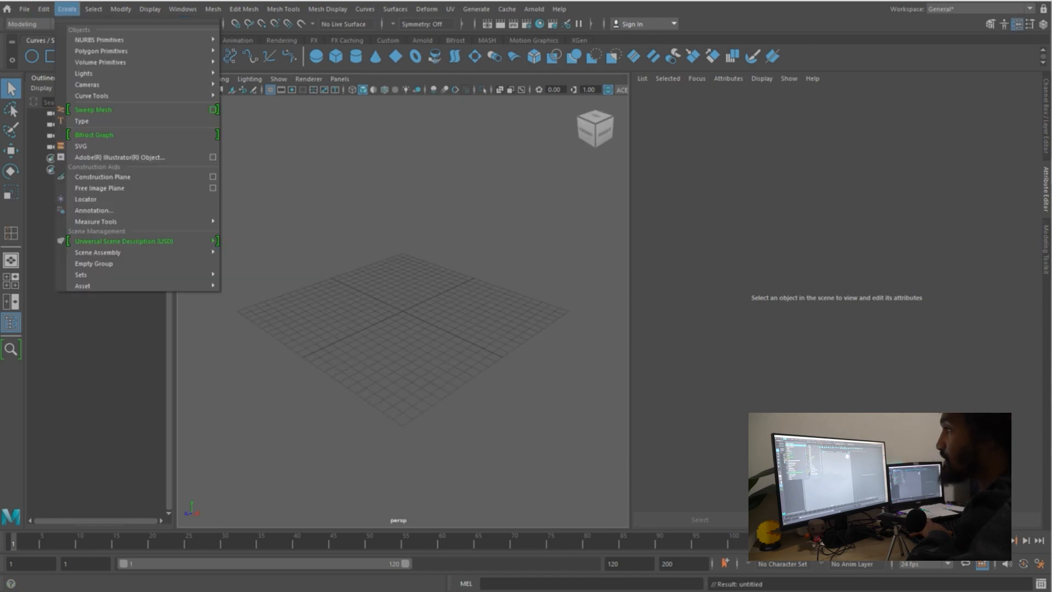
{"action": "mouse_move", "coordinate": [137, 62]}
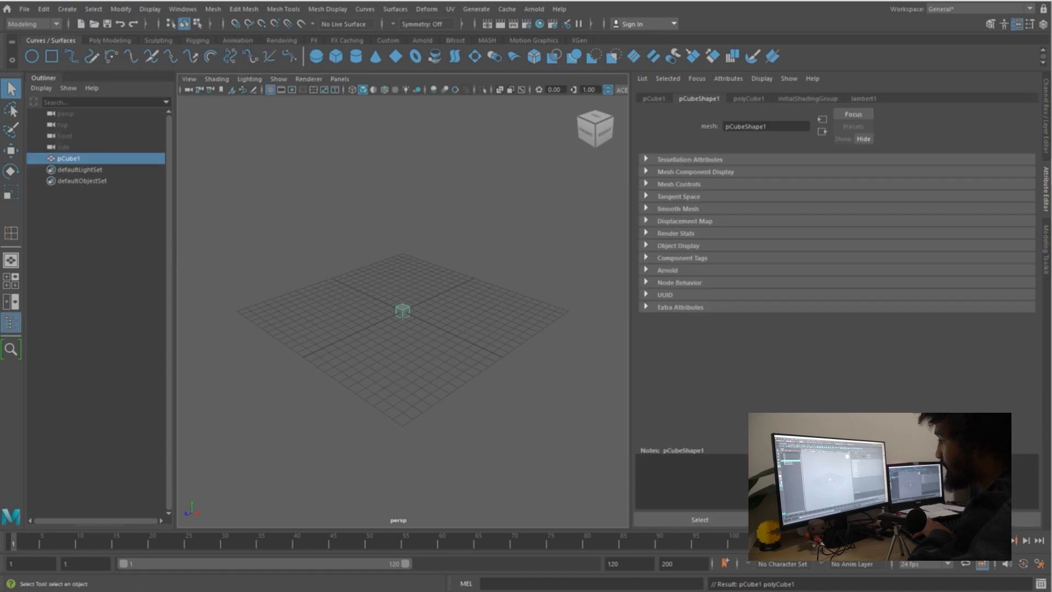
{"action": "left_click", "coordinate": [247, 62]}
Scale the cube up uniformly to about 9, frame it in the view, and show its channel values
{"action": "key", "text": "r"}
{"action": "left_click", "coordinate": [520, 235]}
{"action": "key", "text": "f"}
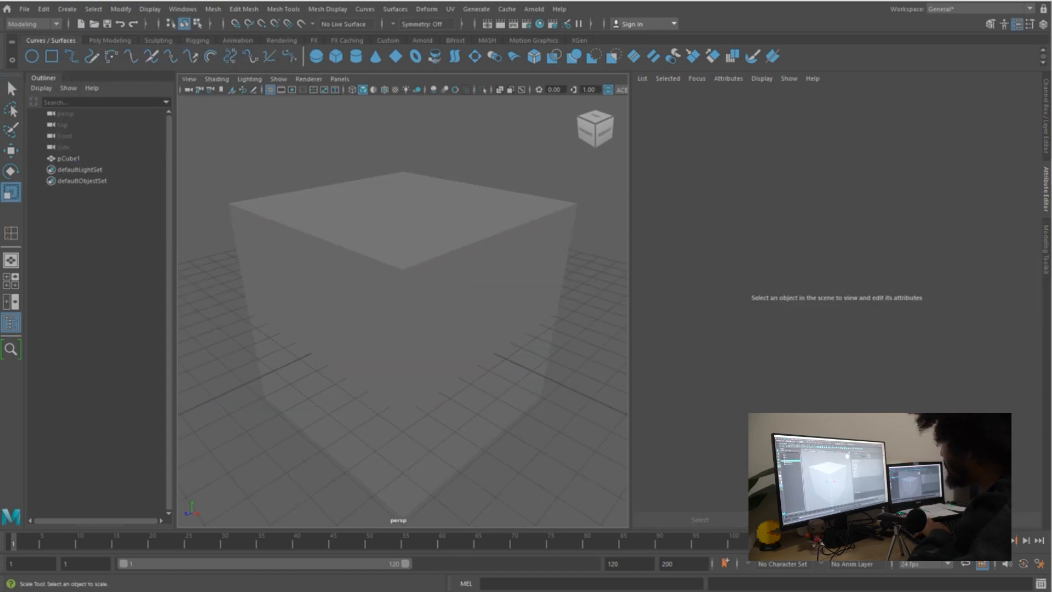
{"action": "left_click", "coordinate": [449, 291]}
{"action": "key", "text": "ctrl+a"}
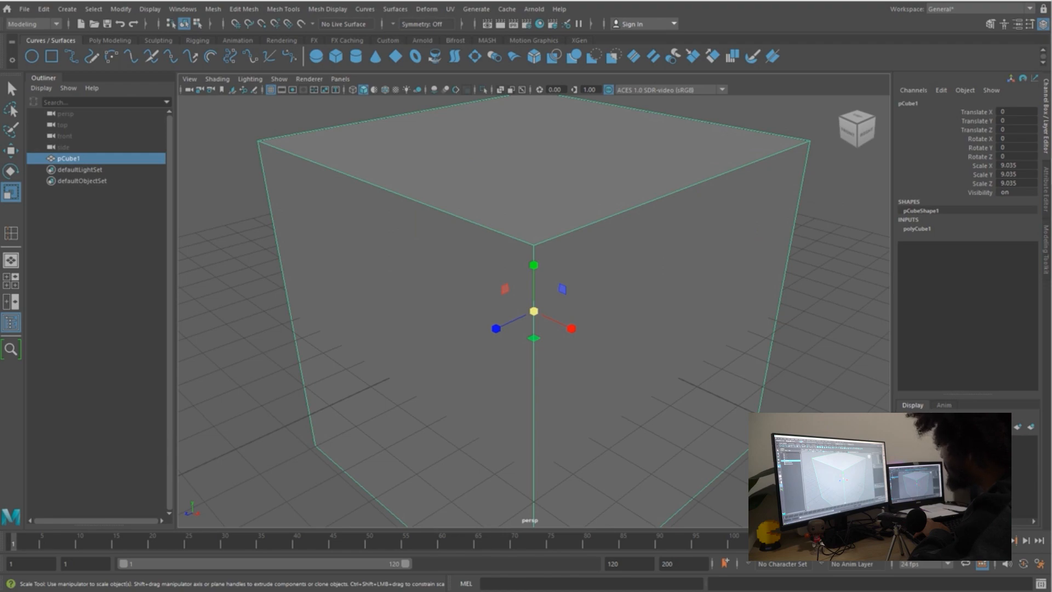
Set the cube's Scale X, Y and Z together to 1, and finally to 9
{"action": "key", "text": "ctrl+a"}
{"action": "key", "text": "ctrl+a"}
{"action": "left_click_drag", "start_coordinate": [1016, 166], "coordinate": [1016, 183]}
{"action": "type", "text": "1"}
{"action": "key", "text": "Return"}
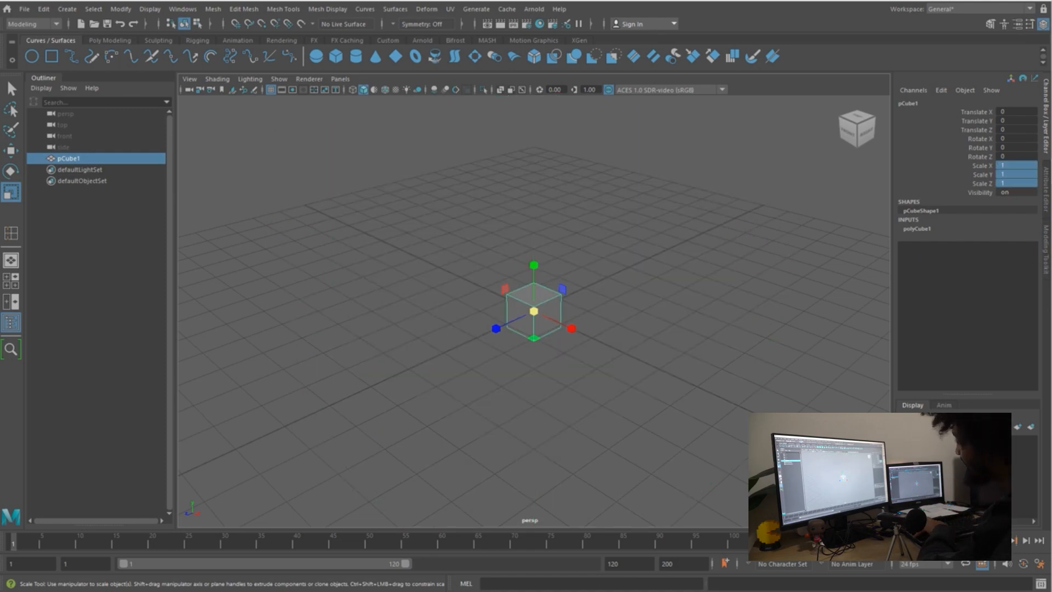
{"action": "type", "text": "9"}
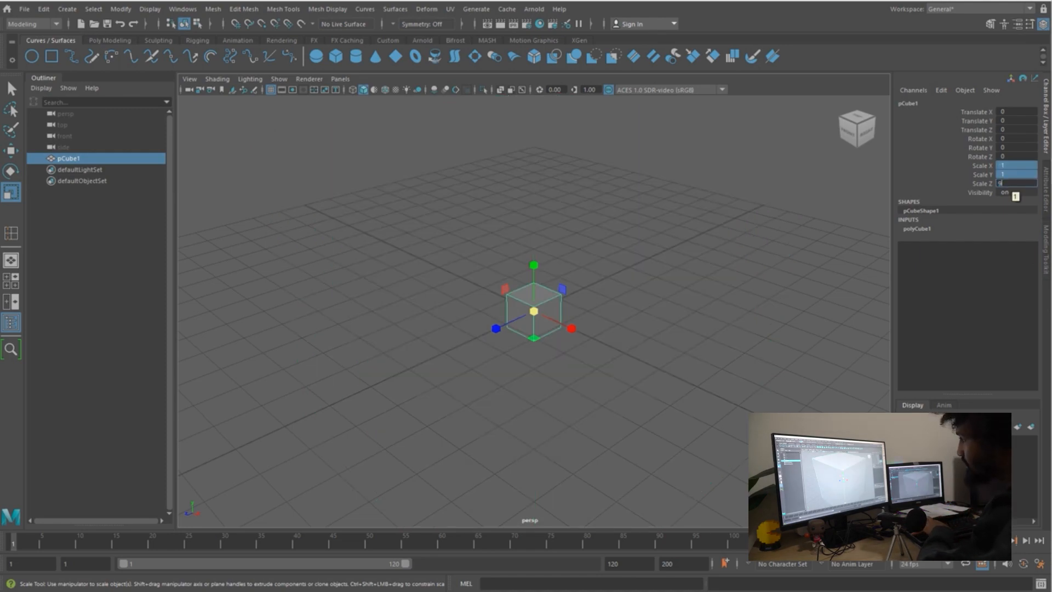
{"action": "key", "text": "Return"}
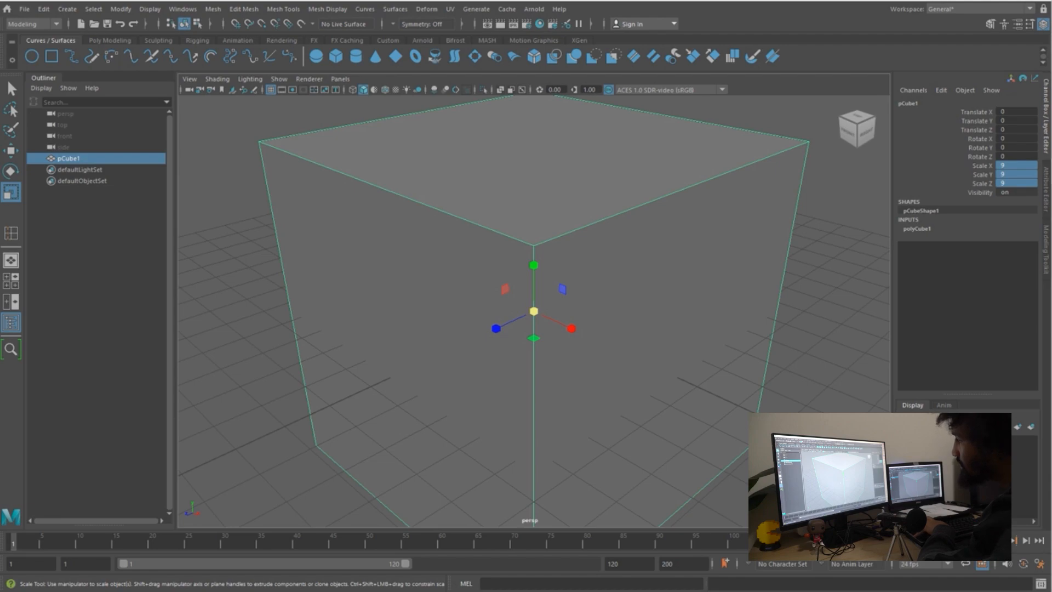
{"action": "key", "text": "q"}
{"action": "scroll", "coordinate": [533, 306], "scroll_direction": "down", "scroll_amount": 2}
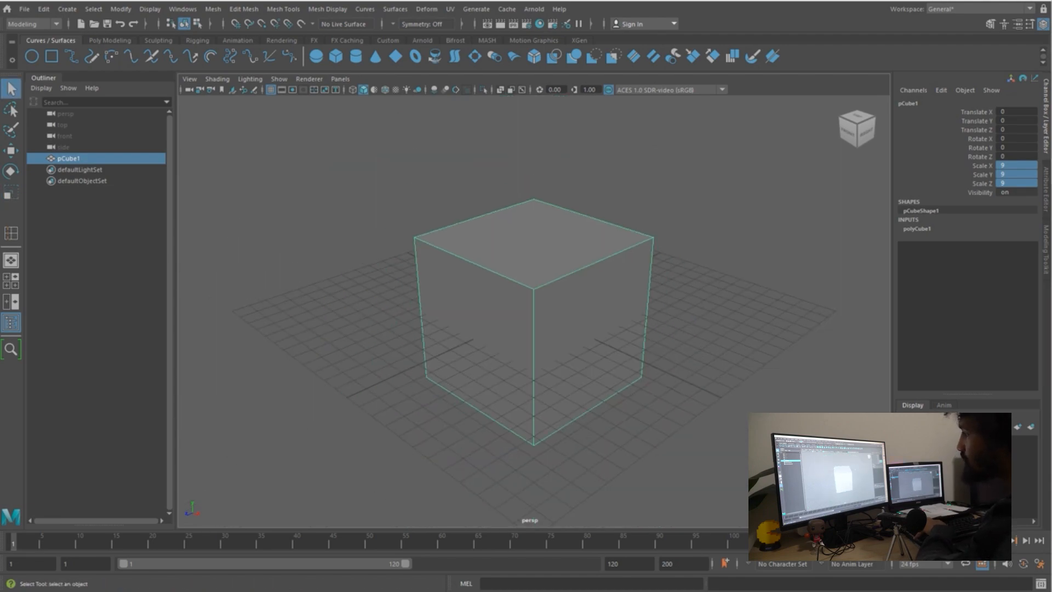
{"action": "left_click_drag", "start_coordinate": [575, 263], "coordinate": [668, 257], "text": "alt"}
{"action": "left_click", "coordinate": [690, 219]}
{"action": "left_click", "coordinate": [569, 285]}
{"action": "left_click", "coordinate": [120, 9]}
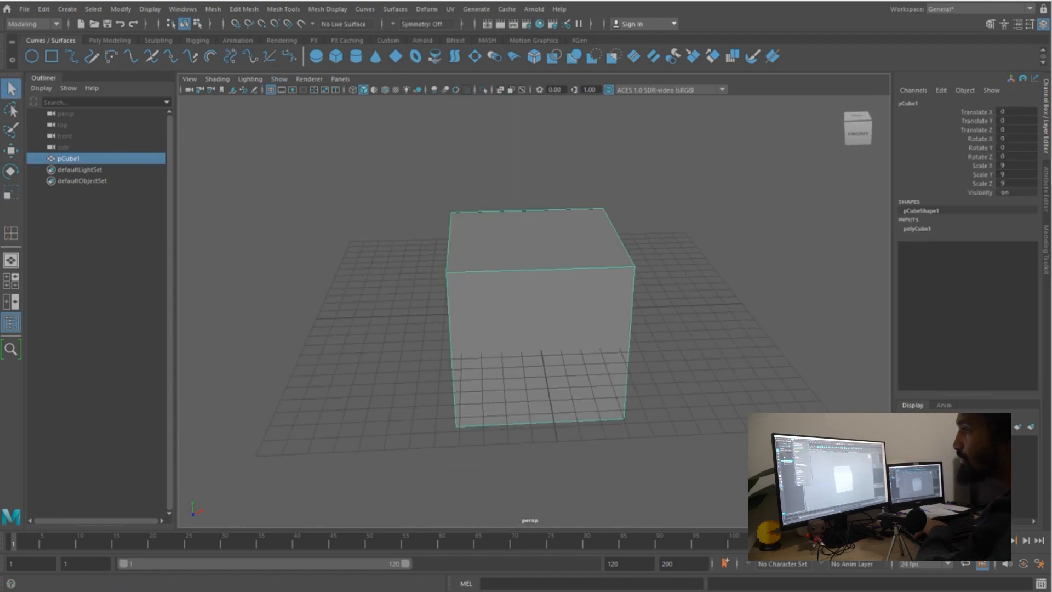
{"action": "left_click", "coordinate": [121, 9]}
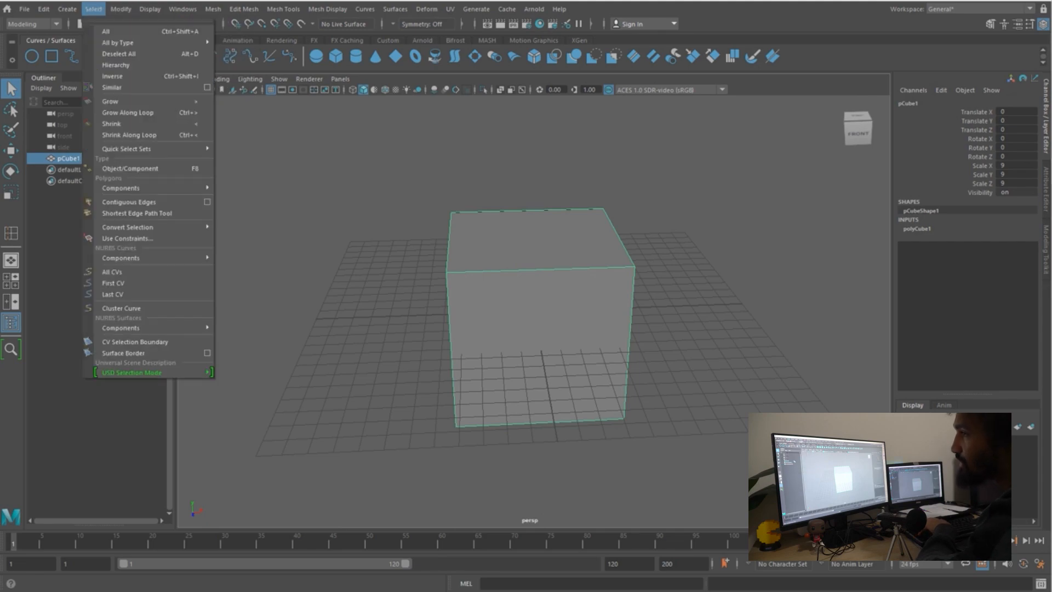
{"action": "left_click", "coordinate": [329, 170]}
Duplicate pCube1, move the copy about 16 units in the negative X direction beside the original, and deselect it
{"action": "left_click", "coordinate": [515, 291]}
{"action": "key", "text": "ctrl+d"}
{"action": "scroll", "coordinate": [534, 307], "scroll_direction": "down", "scroll_amount": 5}
{"action": "key", "text": "w"}
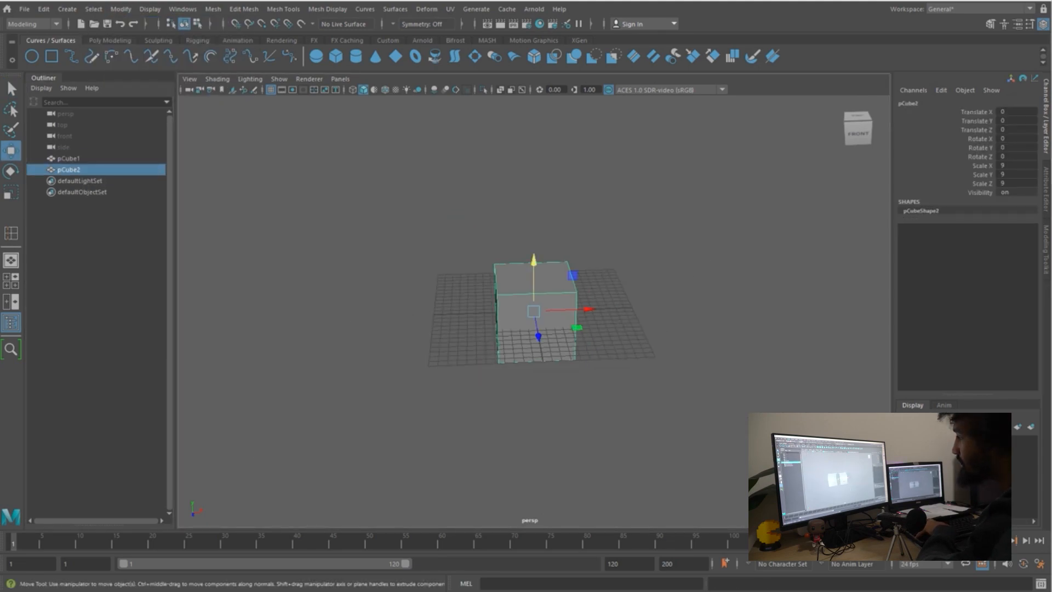
{"action": "left_click_drag", "start_coordinate": [587, 307], "coordinate": [450, 314]}
{"action": "scroll", "coordinate": [451, 314], "scroll_direction": "up", "scroll_amount": 3}
{"action": "left_click", "coordinate": [449, 219]}
{"action": "left_click_drag", "start_coordinate": [449, 219], "coordinate": [487, 170], "text": "alt"}
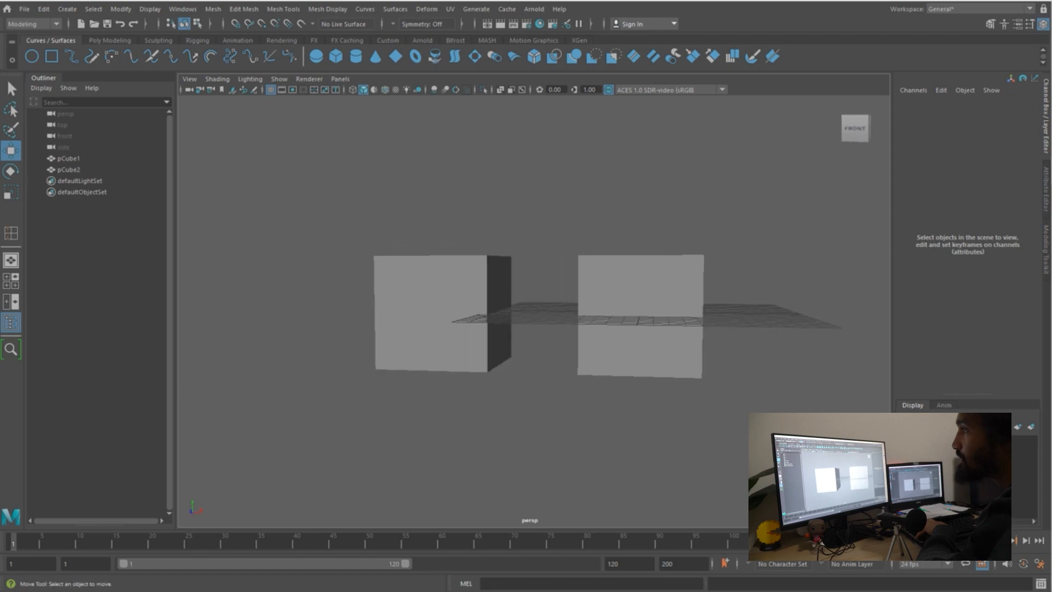
Select pCube2 and invert the selection twice, switching to pCube1 and back
{"action": "scroll", "coordinate": [488, 220], "scroll_direction": "up", "scroll_amount": 4}
{"action": "left_click", "coordinate": [94, 9]}
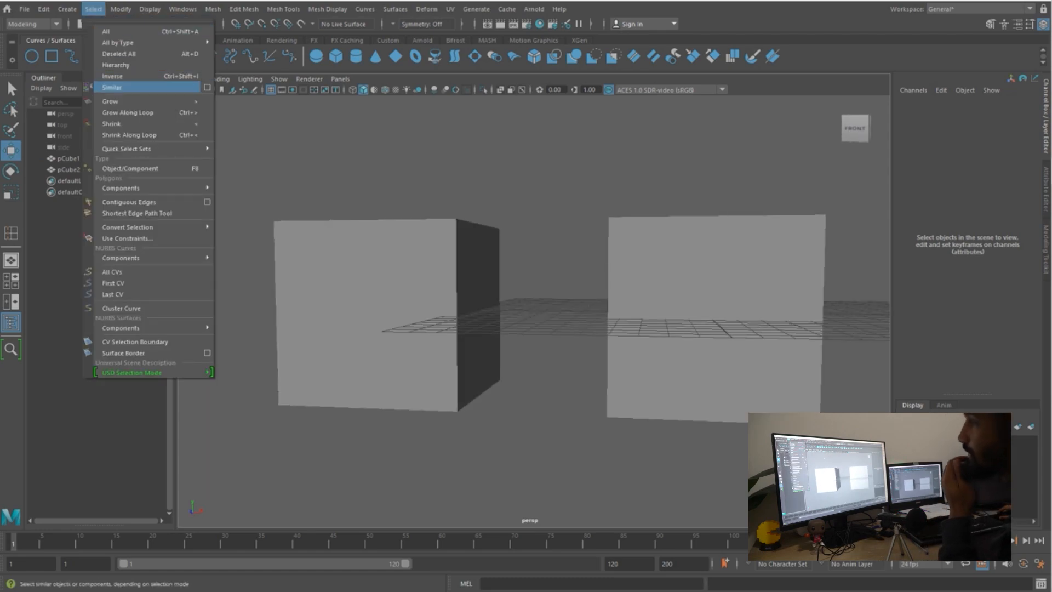
{"action": "left_click", "coordinate": [367, 274]}
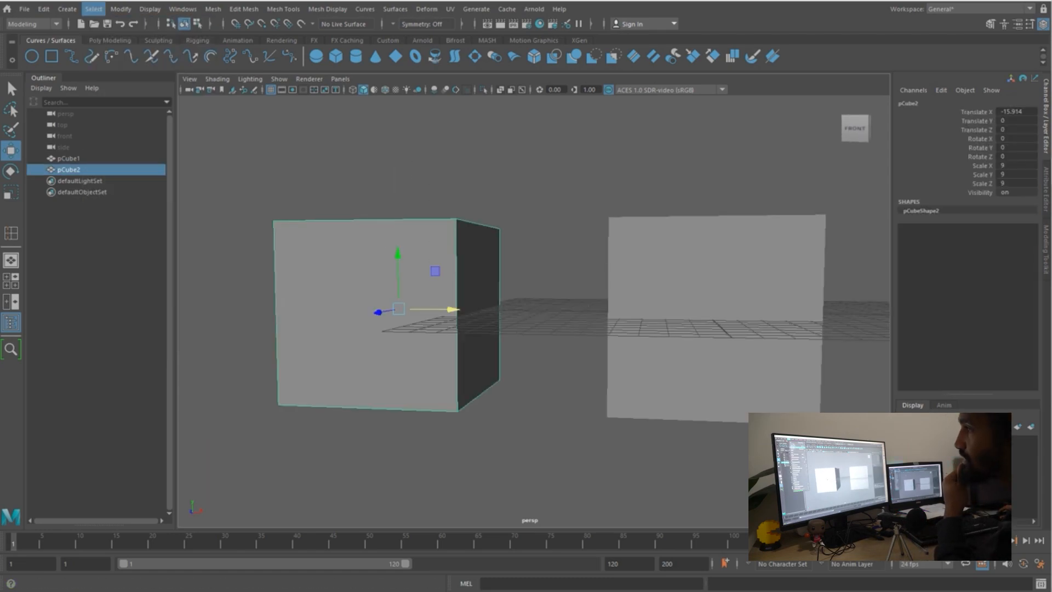
{"action": "left_click", "coordinate": [94, 9]}
{"action": "left_click", "coordinate": [121, 76]}
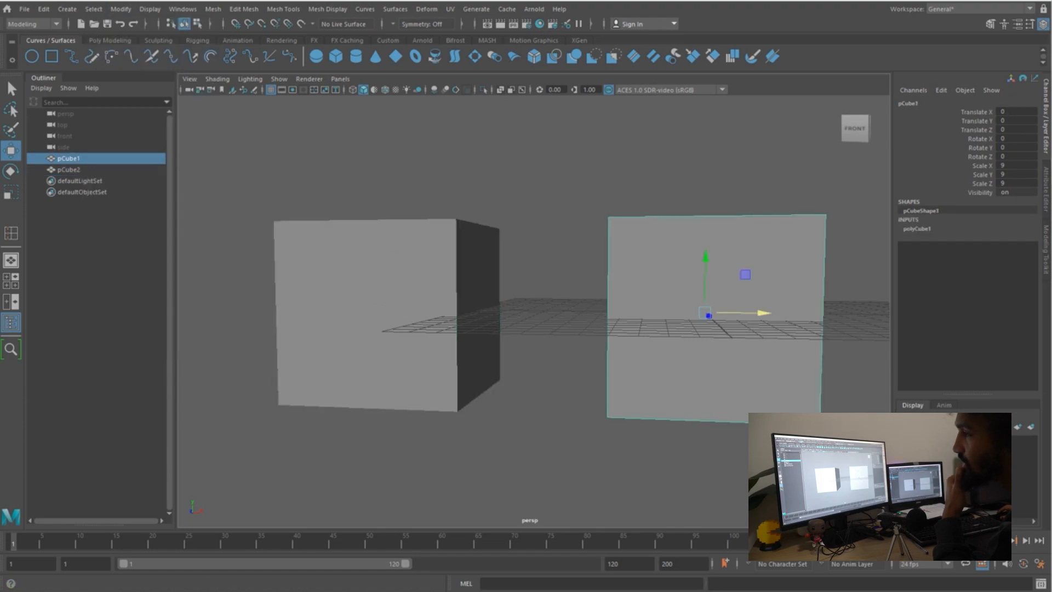
{"action": "left_click", "coordinate": [94, 10]}
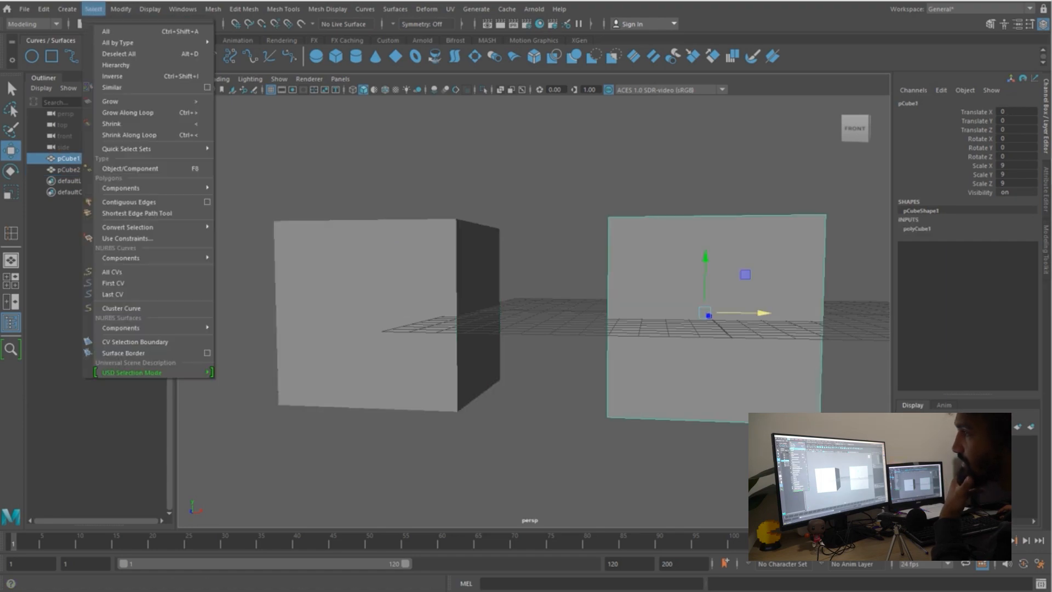
{"action": "left_click", "coordinate": [120, 76]}
Alternate twice between deselecting everything and selecting all objects, ending with both cubes selected
{"action": "left_click", "coordinate": [94, 10]}
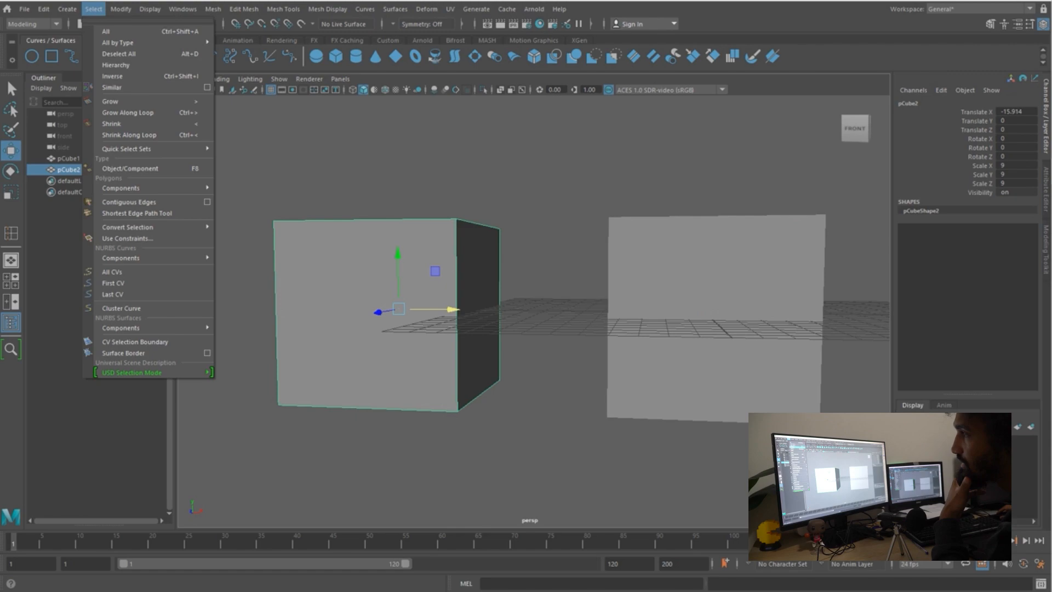
{"action": "left_click", "coordinate": [126, 54]}
{"action": "left_click", "coordinate": [94, 9]}
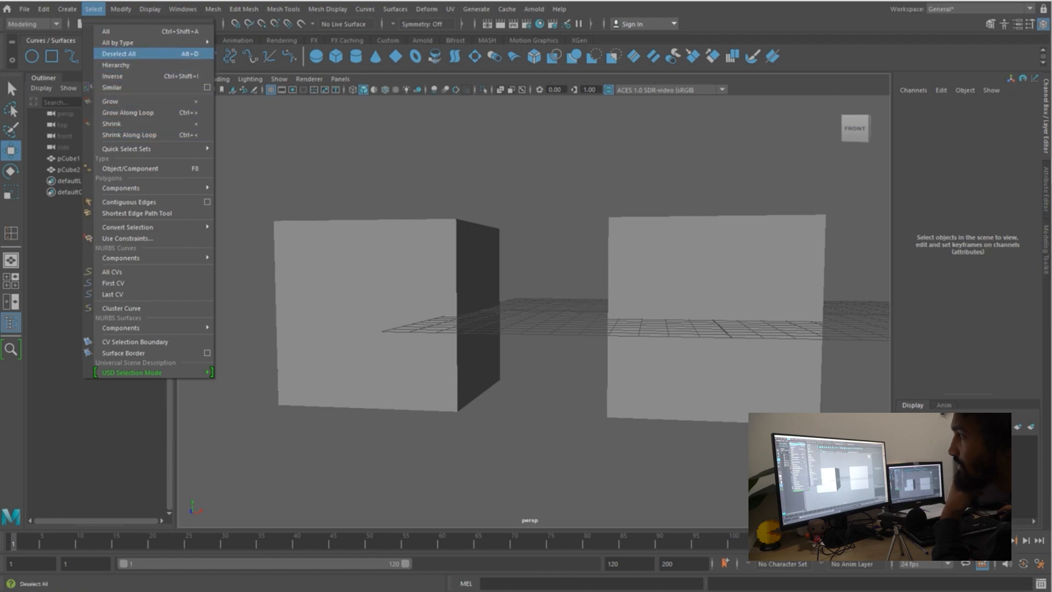
{"action": "mouse_move", "coordinate": [117, 42]}
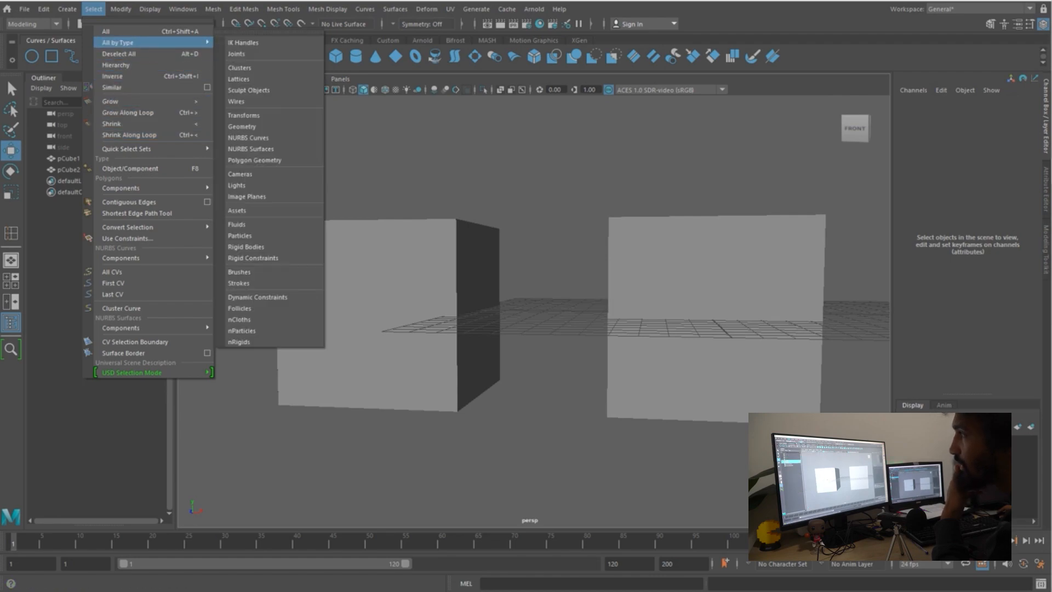
{"action": "left_click", "coordinate": [117, 31]}
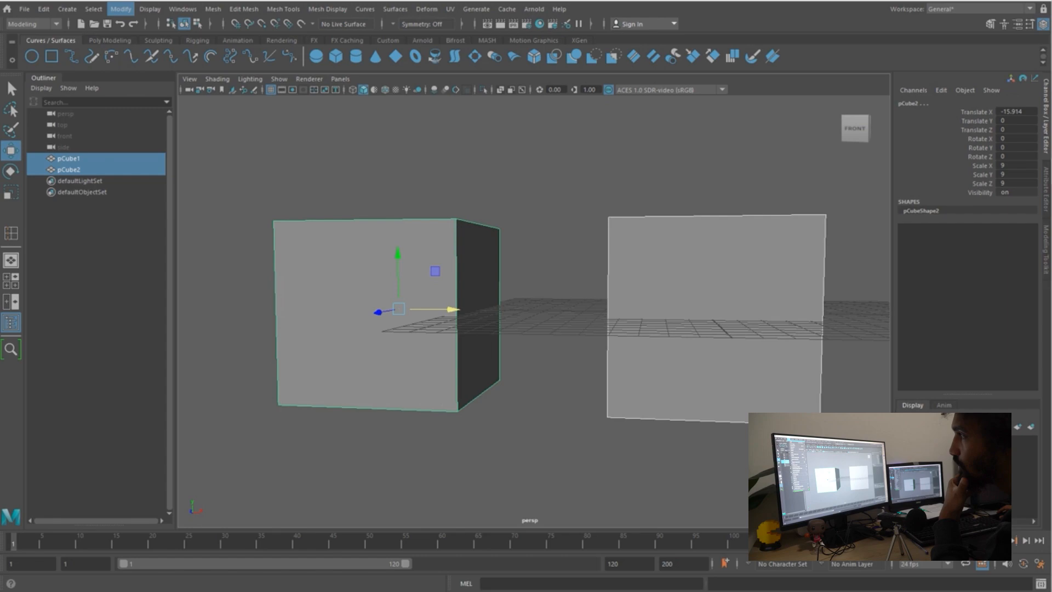
{"action": "left_click", "coordinate": [94, 8]}
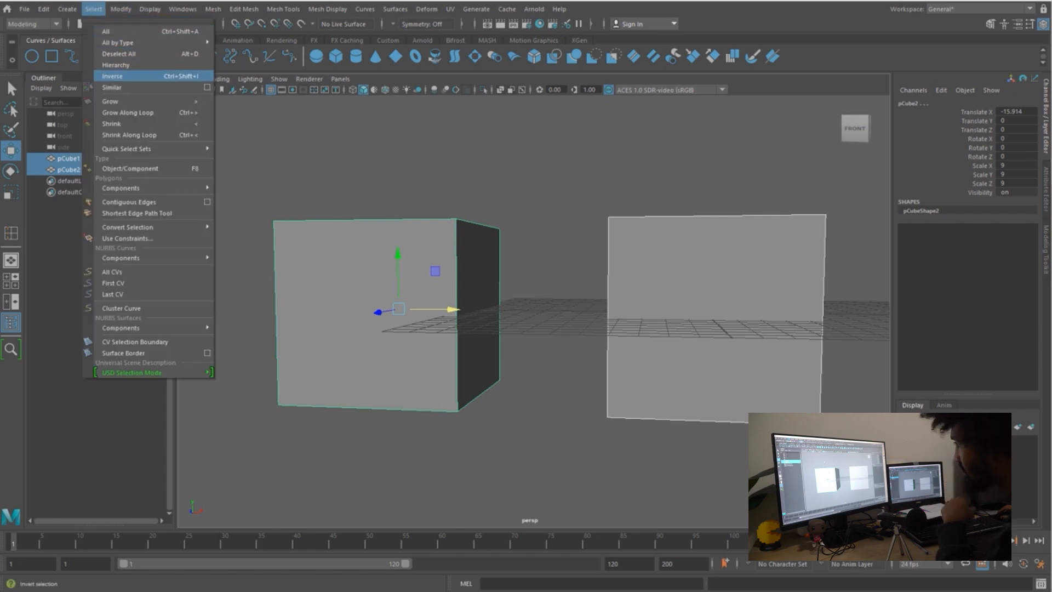
{"action": "left_click", "coordinate": [118, 54]}
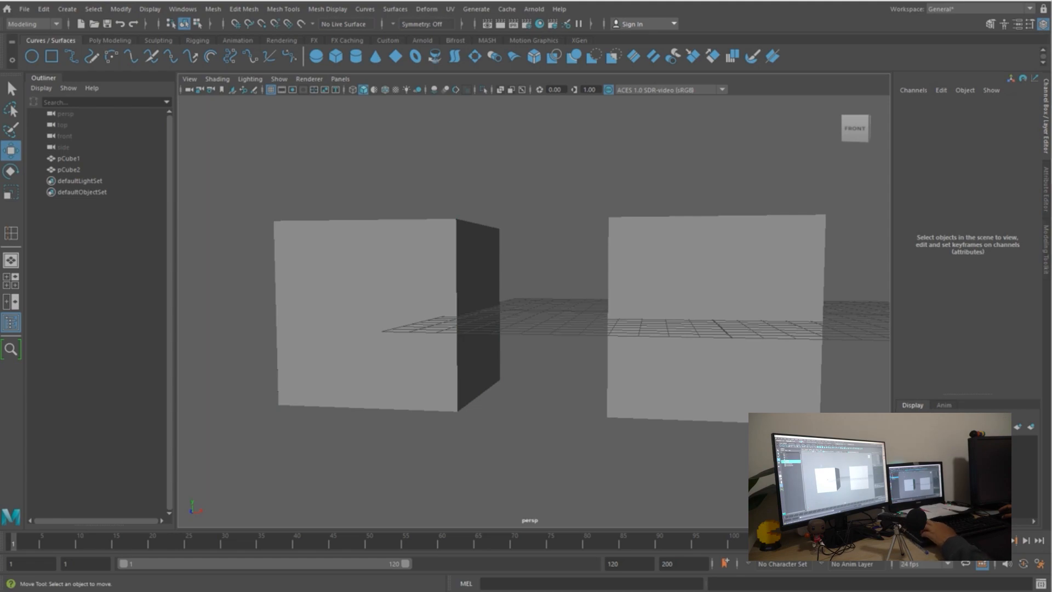
{"action": "key", "text": "ctrl+shift+a"}
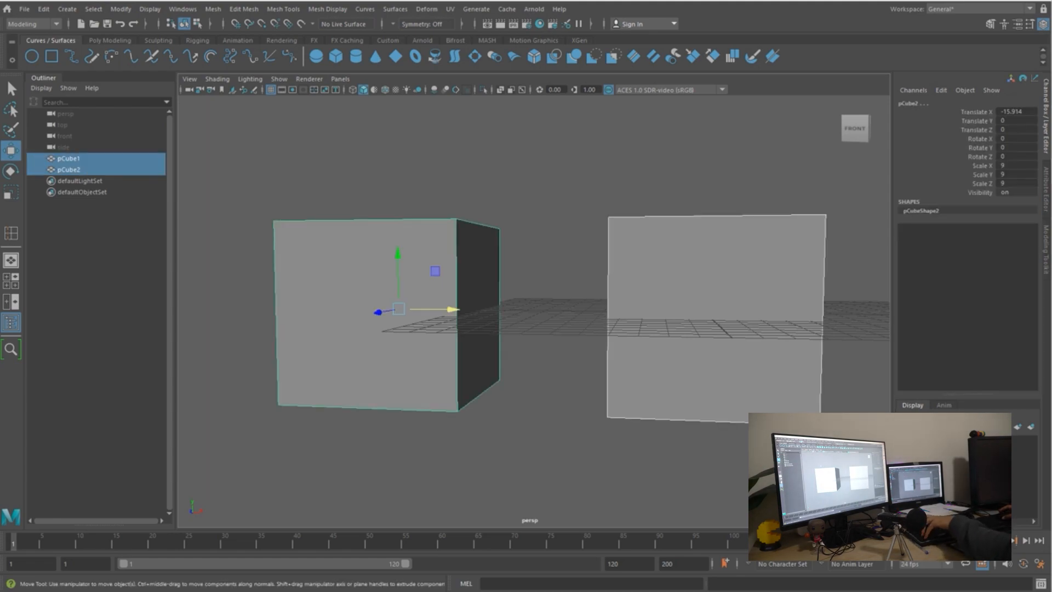
Deselect both cubes, and select only pCube2 in the scene
{"action": "key", "text": "alt+d"}
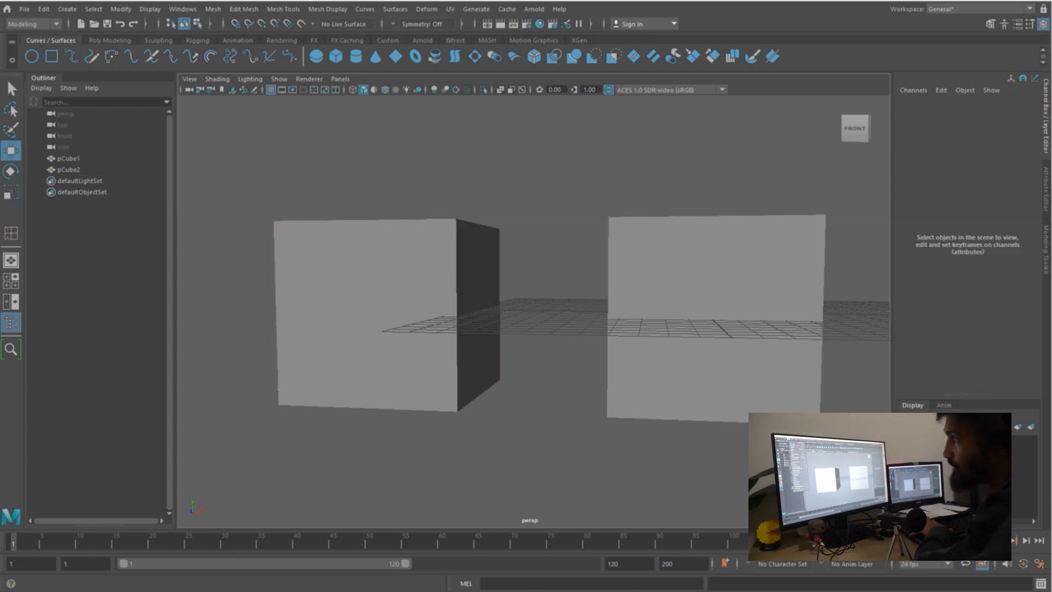
{"action": "left_click", "coordinate": [93, 9]}
{"action": "key", "text": "Escape"}
{"action": "left_click", "coordinate": [366, 312]}
{"action": "scroll", "coordinate": [367, 312], "scroll_direction": "down", "scroll_amount": 5}
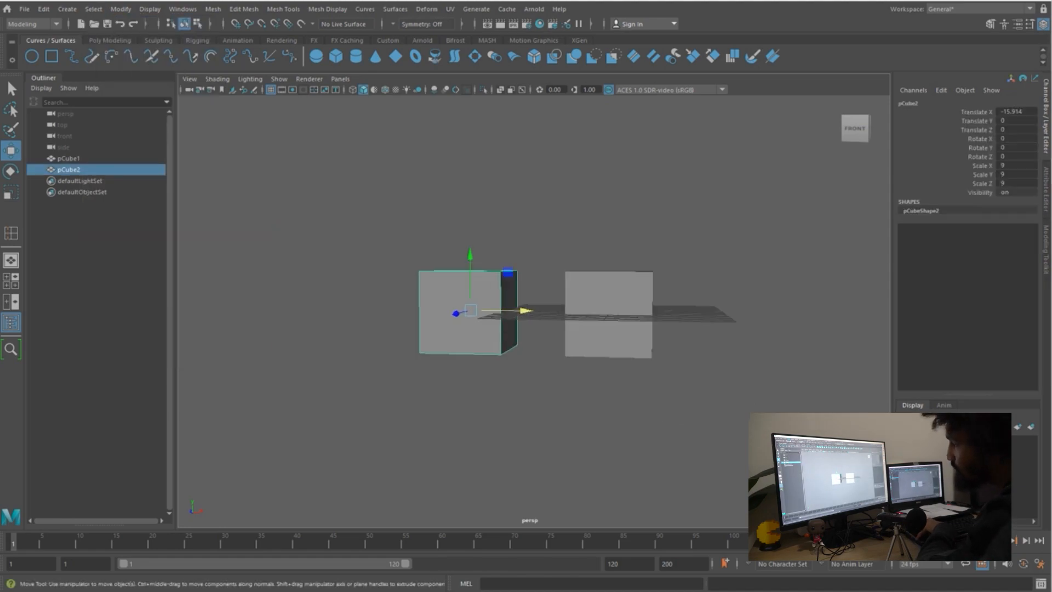
Raise pCube2 to a Translate Y of about 5.7, tilt it on all three axes and scale it uniformly to about 12.9
{"action": "left_click_drag", "start_coordinate": [470, 263], "coordinate": [470, 211]}
{"action": "key", "text": "e"}
{"action": "left_click_drag", "start_coordinate": [471, 257], "coordinate": [494, 260]}
{"action": "key", "text": "r"}
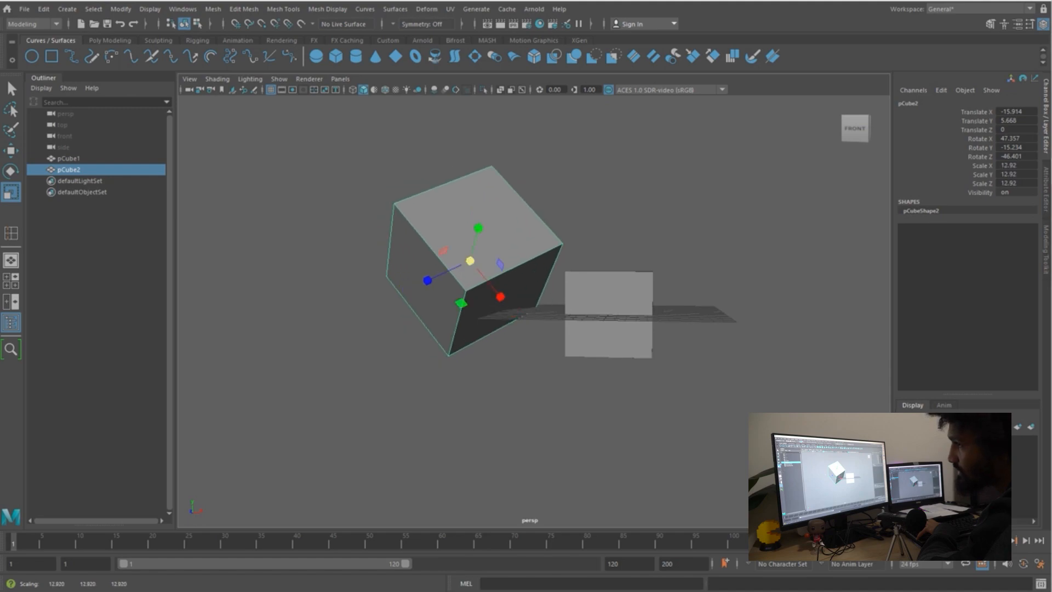
Switch pCube2's manipulator between the Move and Rotate tools, ending on Rotate, and deselect the cube
{"action": "key", "text": "e"}
{"action": "key", "text": "w"}
{"action": "key", "text": "e"}
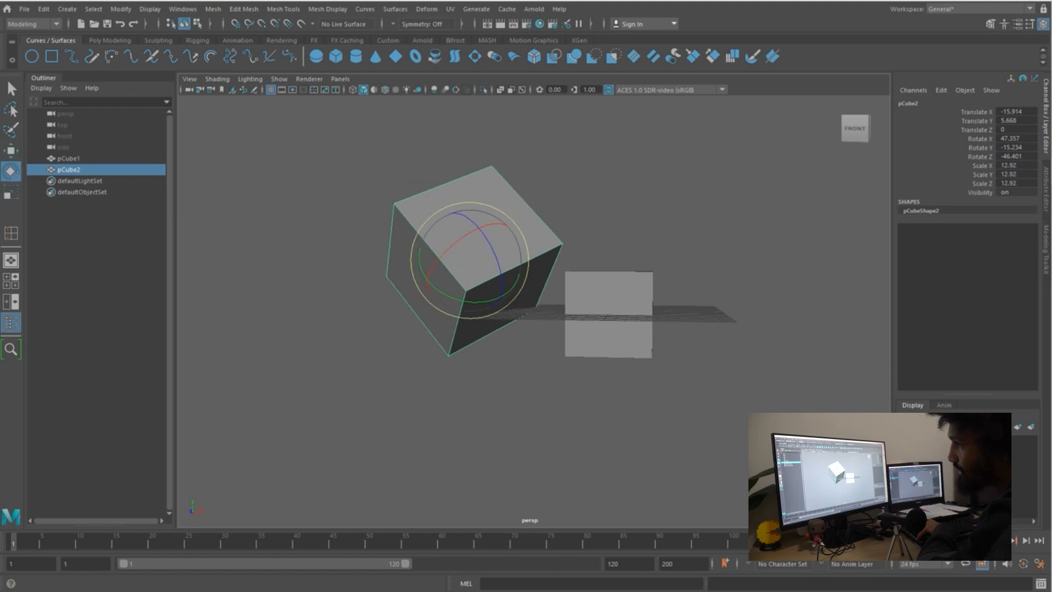
{"action": "left_click", "coordinate": [11, 150]}
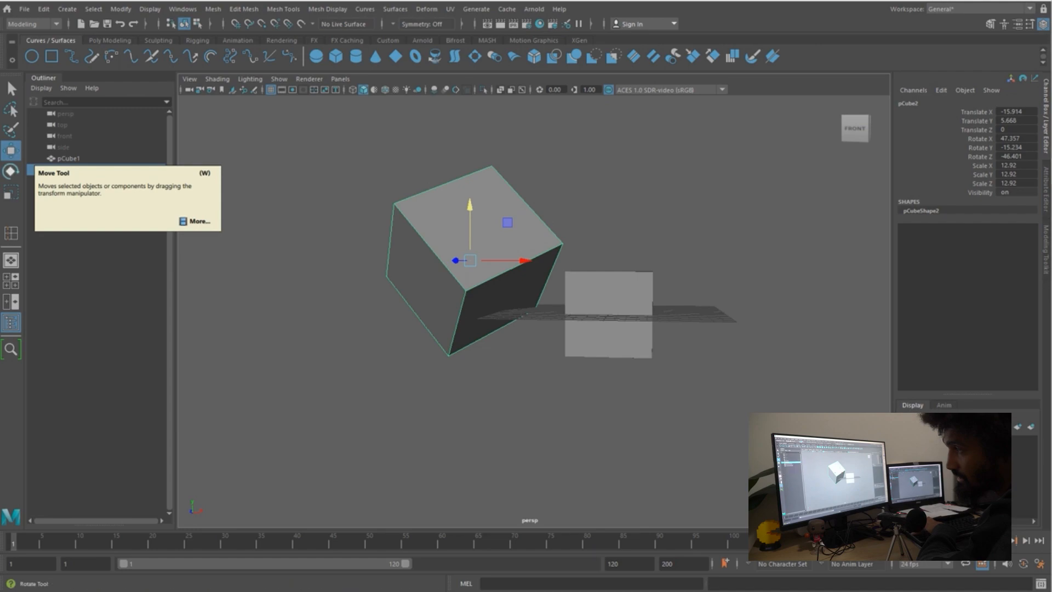
{"action": "key", "text": "e"}
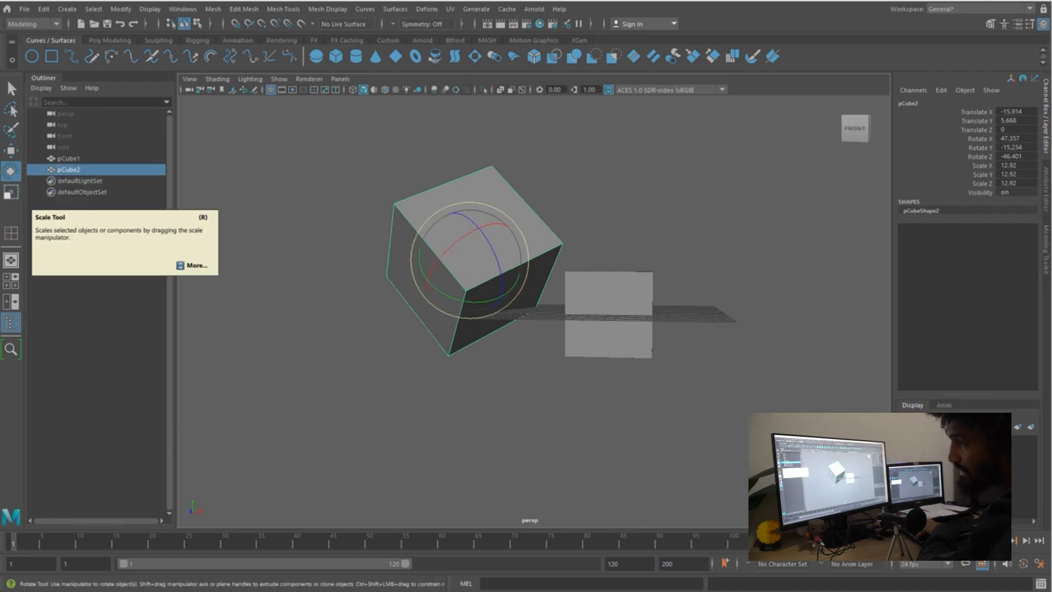
{"action": "left_click", "coordinate": [296, 192]}
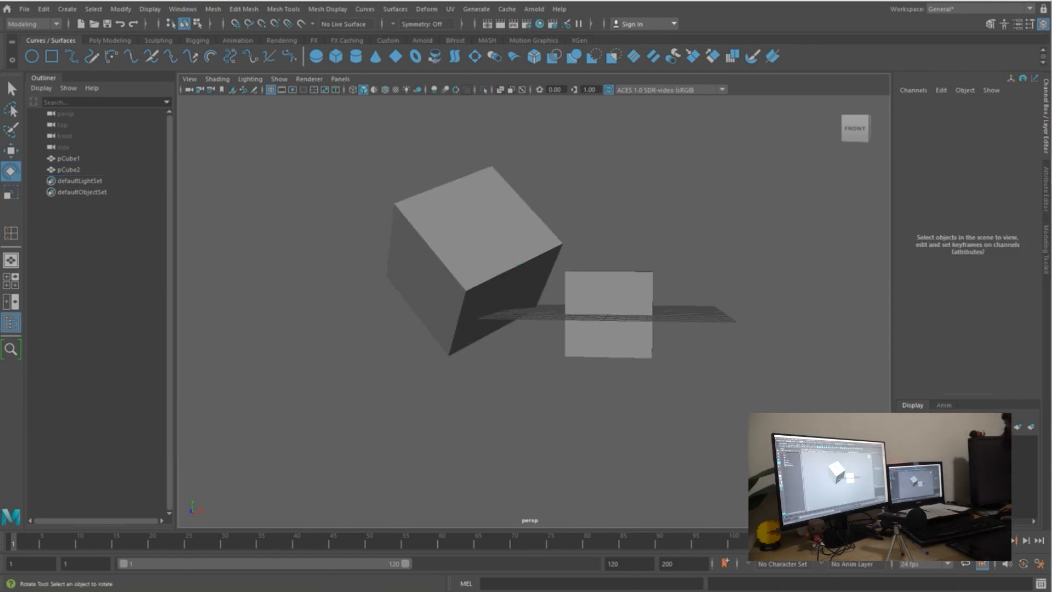
Activate the Move Tool from the transformation tools, select pCube2, and switch to the Rotate Tool the same way
{"action": "left_click", "coordinate": [121, 9]}
{"action": "mouse_move", "coordinate": [93, 9]}
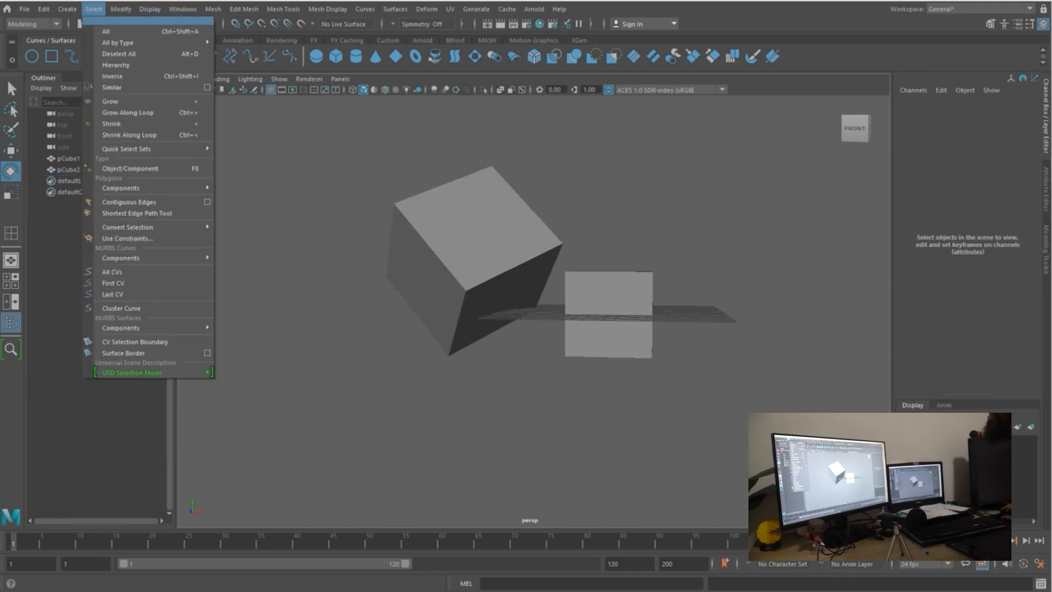
{"action": "mouse_move", "coordinate": [126, 148]}
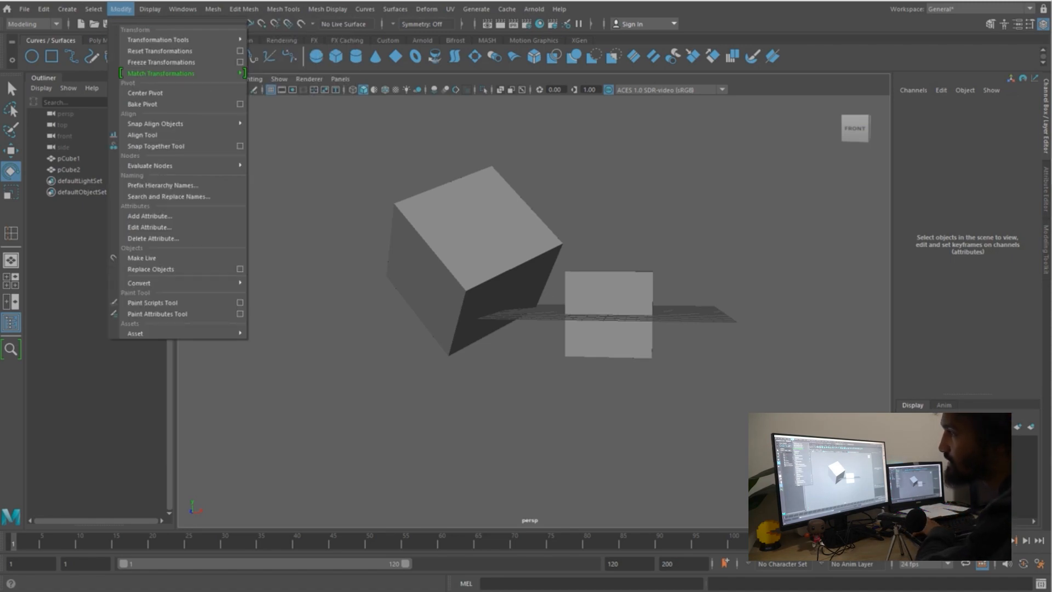
{"action": "mouse_move", "coordinate": [181, 39]}
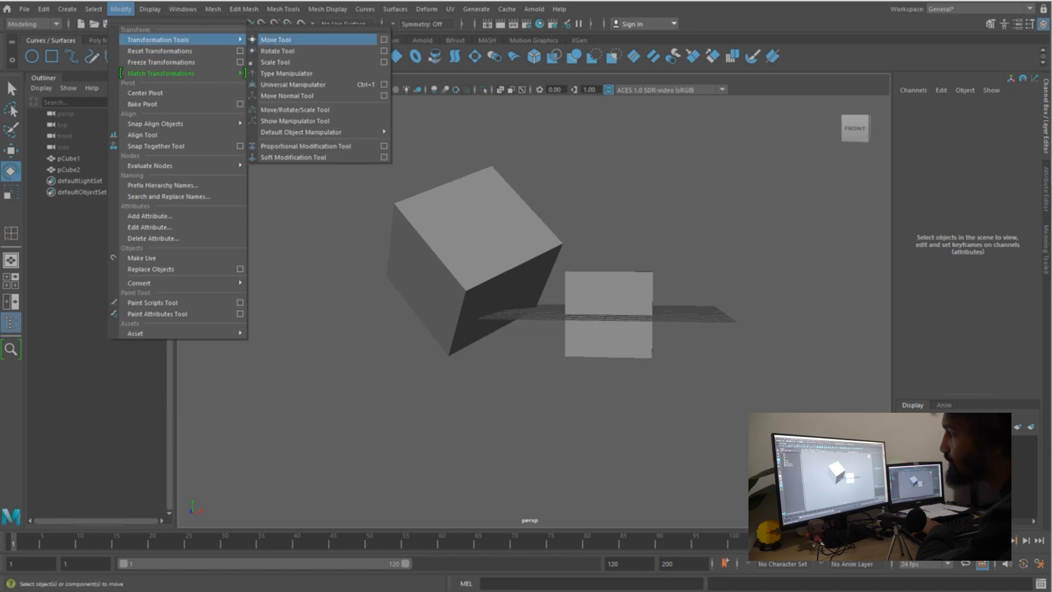
{"action": "left_click", "coordinate": [275, 39]}
{"action": "left_click", "coordinate": [476, 230]}
{"action": "left_click", "coordinate": [121, 9]}
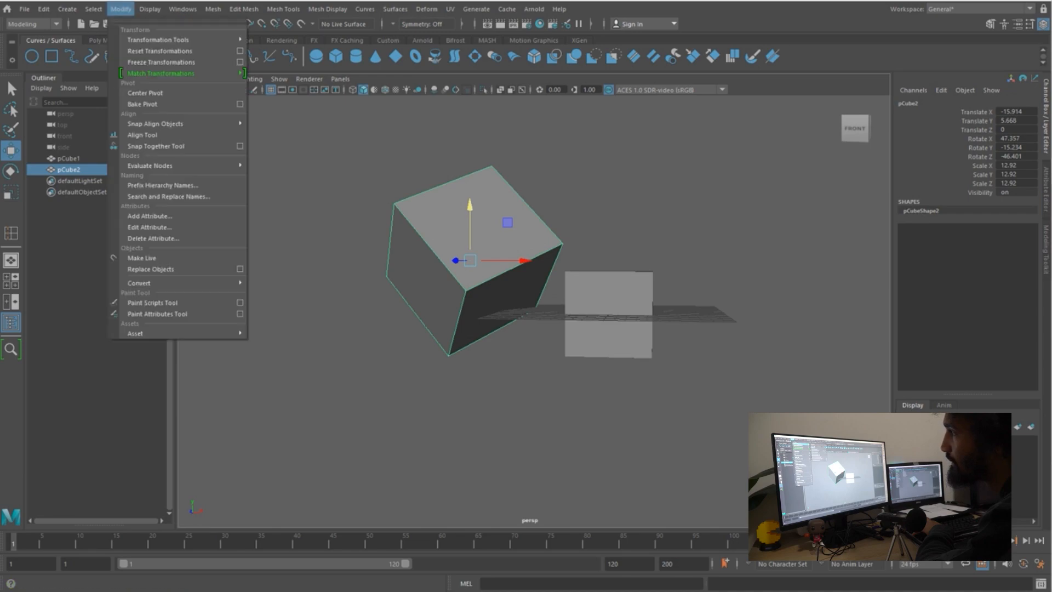
{"action": "mouse_move", "coordinate": [180, 39]}
{"action": "left_click", "coordinate": [275, 50]}
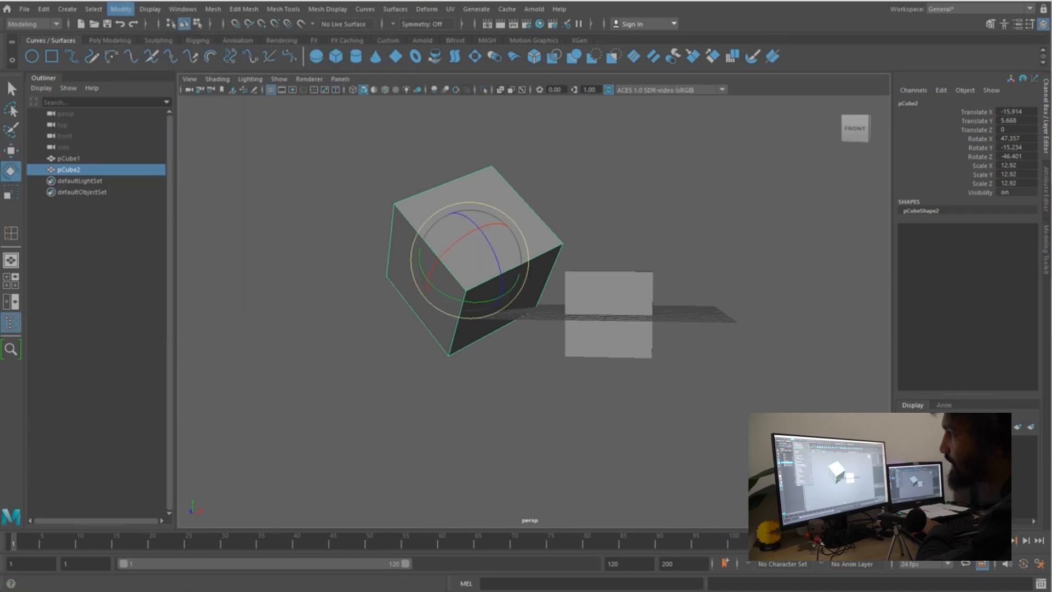
Select pCube1 with the Move tool and examine where its pivot sits from several angles and distances
{"action": "left_click", "coordinate": [120, 9]}
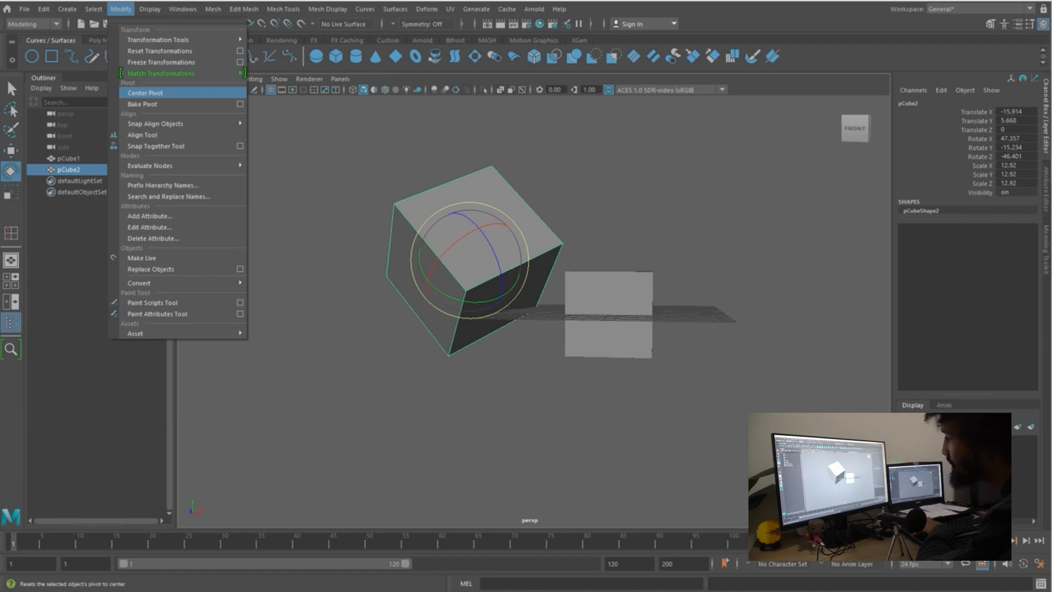
{"action": "left_click", "coordinate": [307, 181]}
{"action": "left_click", "coordinate": [608, 314]}
{"action": "key", "text": "w"}
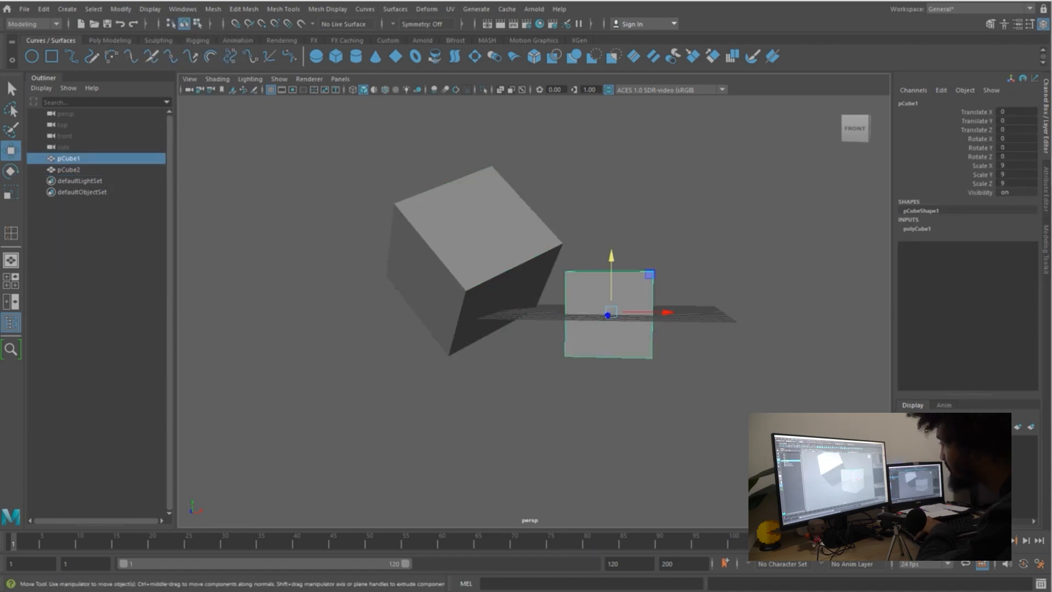
{"action": "scroll", "coordinate": [534, 311], "scroll_direction": "up", "scroll_amount": 5}
{"action": "left_click_drag", "start_coordinate": [609, 314], "coordinate": [572, 350], "text": "alt"}
{"action": "scroll", "coordinate": [572, 350], "scroll_direction": "up", "scroll_amount": 4}
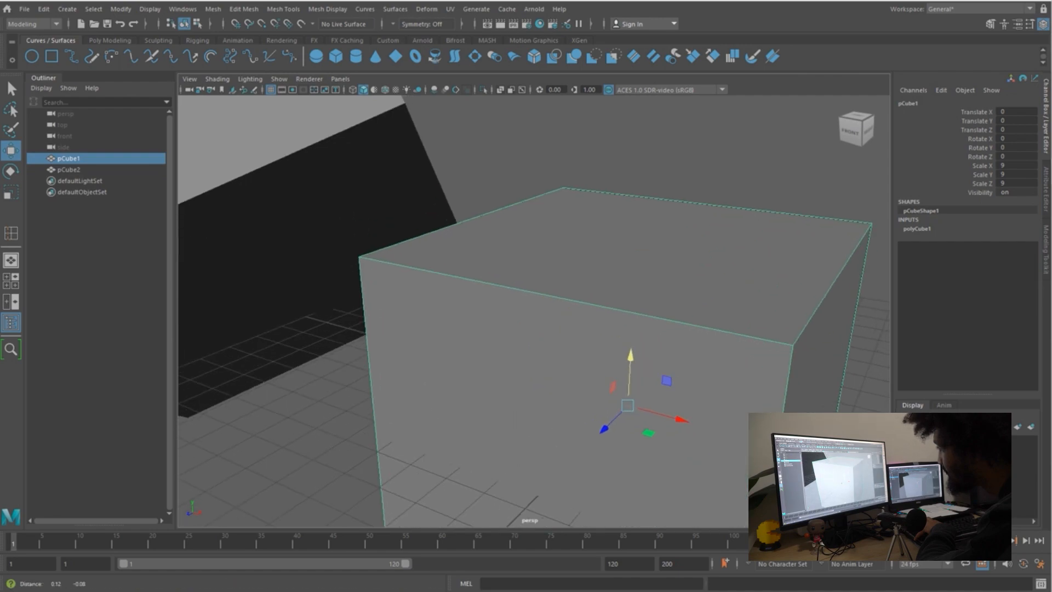
{"action": "middle_click_drag", "start_coordinate": [572, 351], "coordinate": [489, 279], "text": "alt"}
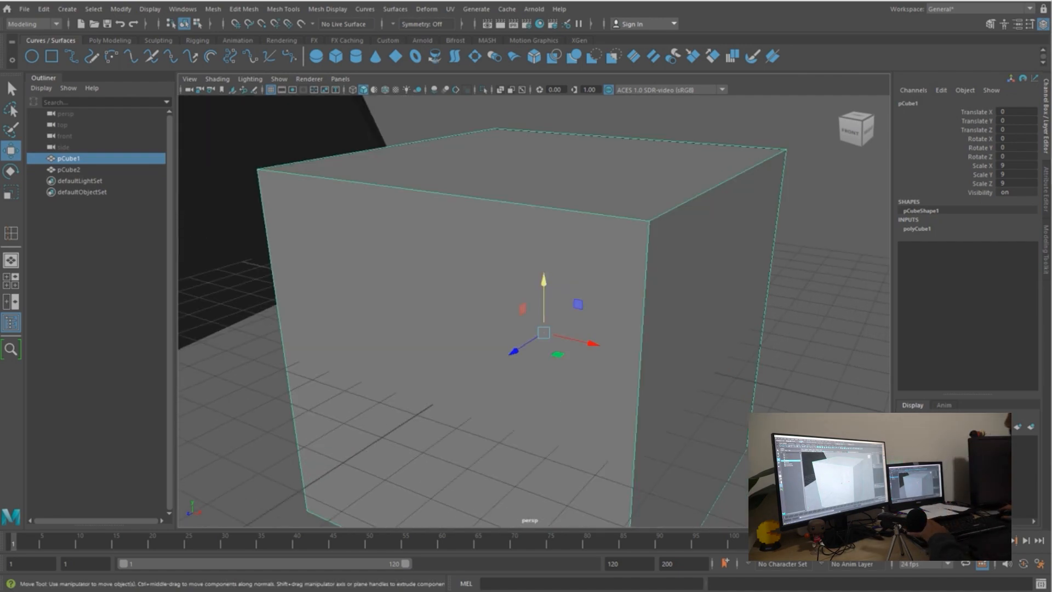
{"action": "scroll", "coordinate": [534, 311], "scroll_direction": "down", "scroll_amount": 10}
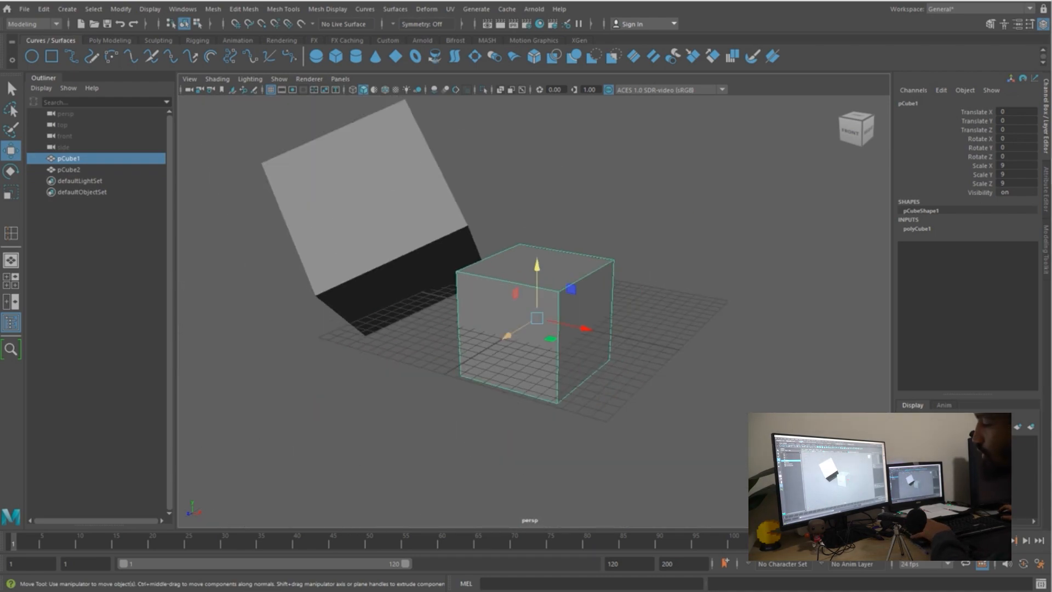
{"action": "mouse_move", "coordinate": [531, 306]}
{"action": "left_mouse_down", "text": "alt"}
{"action": "mouse_move", "coordinate": [547, 296]}
{"action": "mouse_move", "coordinate": [548, 328]}
{"action": "mouse_move", "coordinate": [545, 301]}
{"action": "left_mouse_up", "text": "alt"}
{"action": "middle_click_drag", "start_coordinate": [548, 329], "coordinate": [455, 279], "text": "alt"}
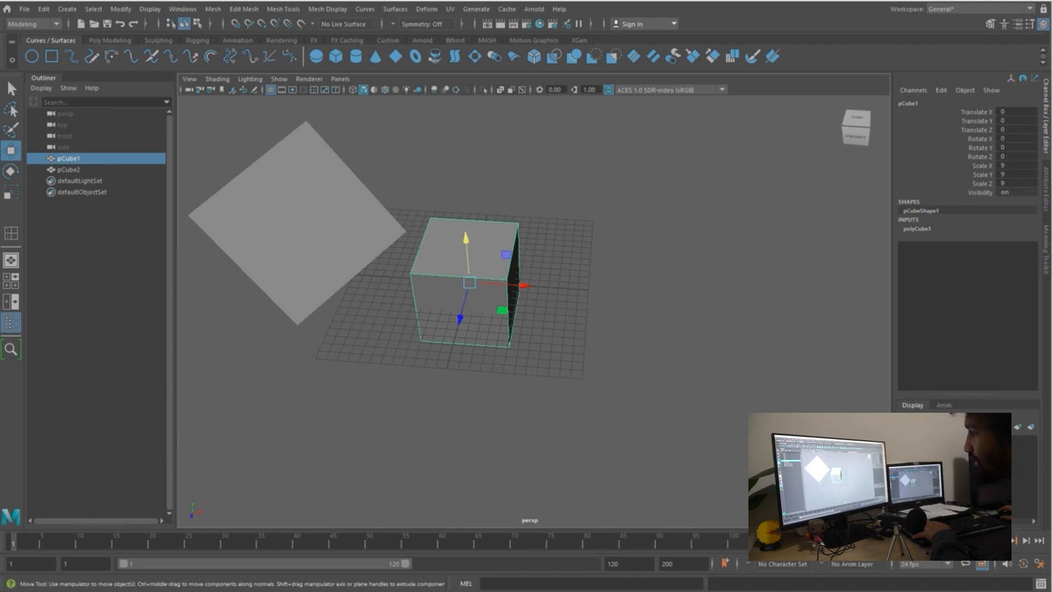
Rotate pCube1 around its Z axis to about -301 degrees and return to the Move tool
{"action": "key", "text": "e"}
{"action": "left_click_drag", "start_coordinate": [512, 265], "coordinate": [472, 243]}
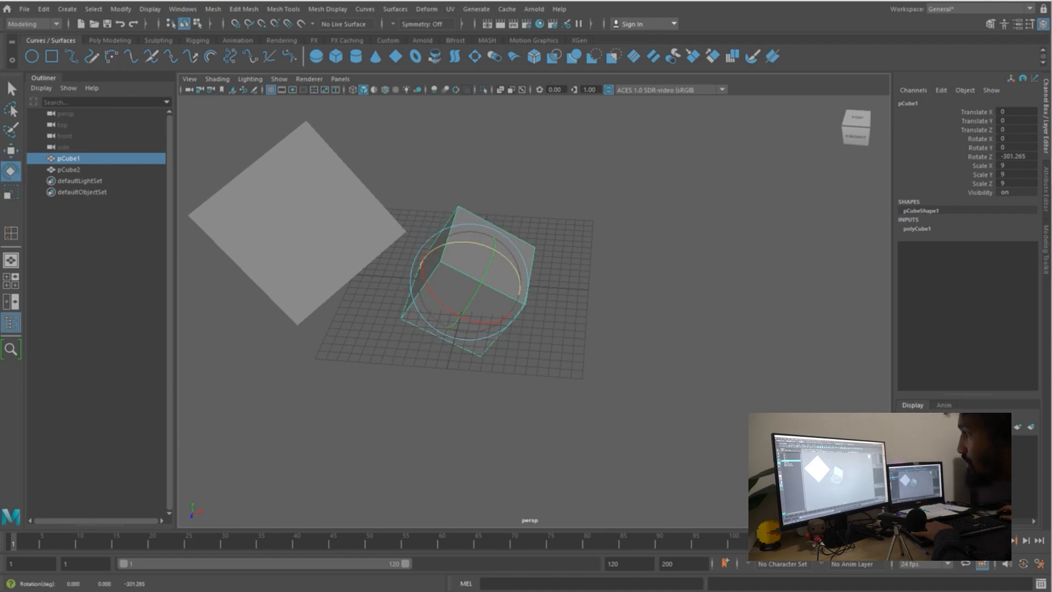
{"action": "key", "text": "w"}
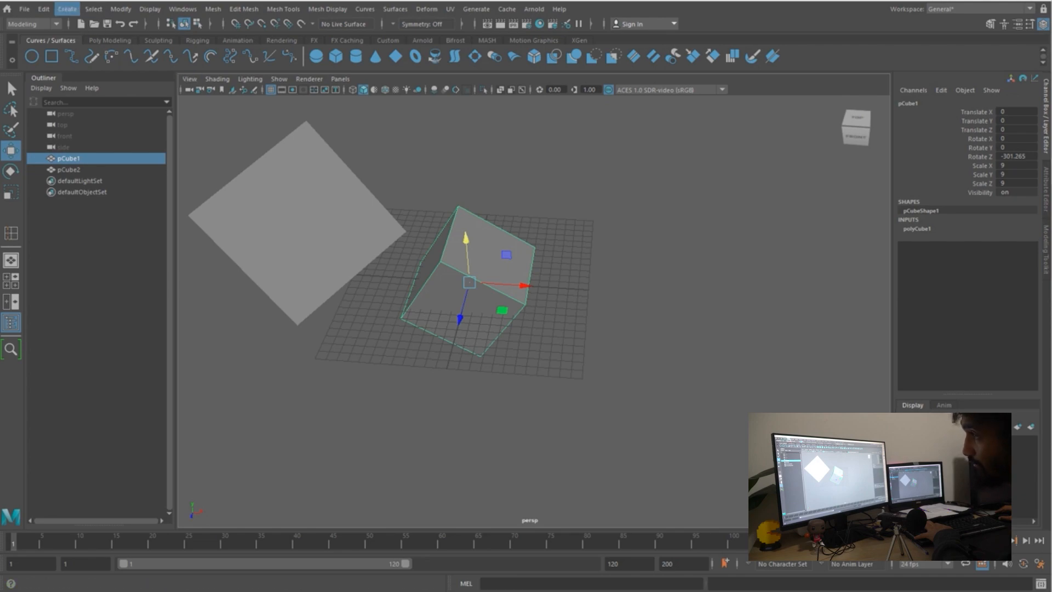
Enter pivot editing on pCube1 and shift its pivot about 15 units along positive X, outside the cube
{"action": "left_click", "coordinate": [121, 9]}
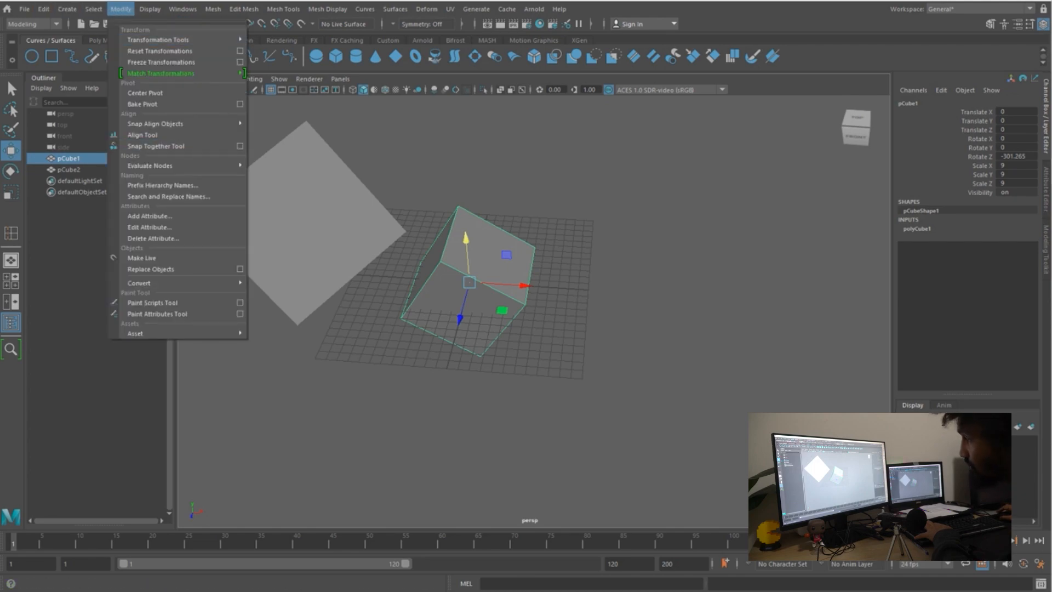
{"action": "left_click", "coordinate": [164, 145]}
{"action": "key", "text": "w"}
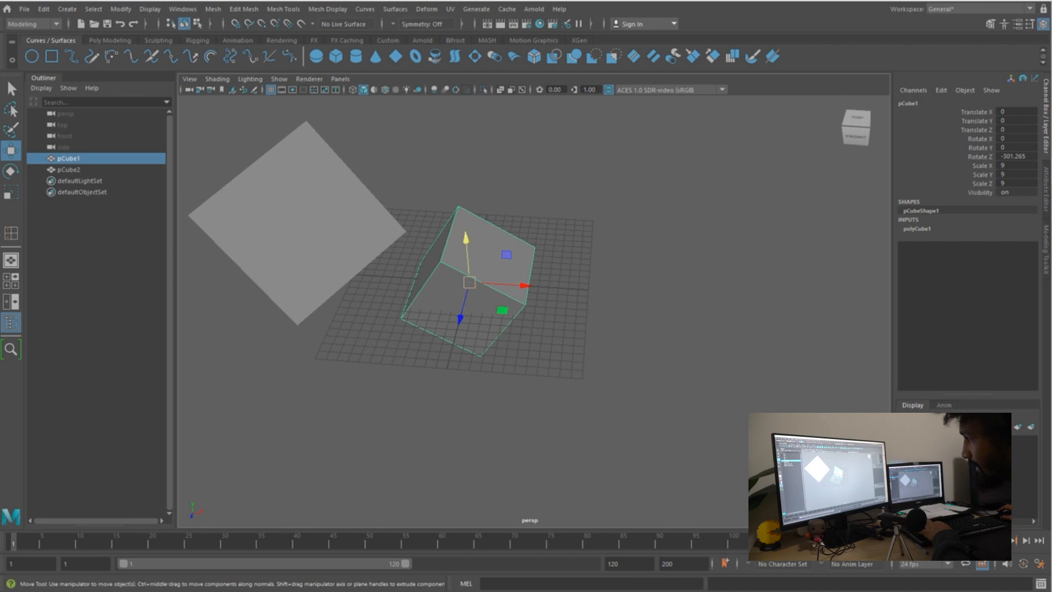
{"action": "key", "text": "d"}
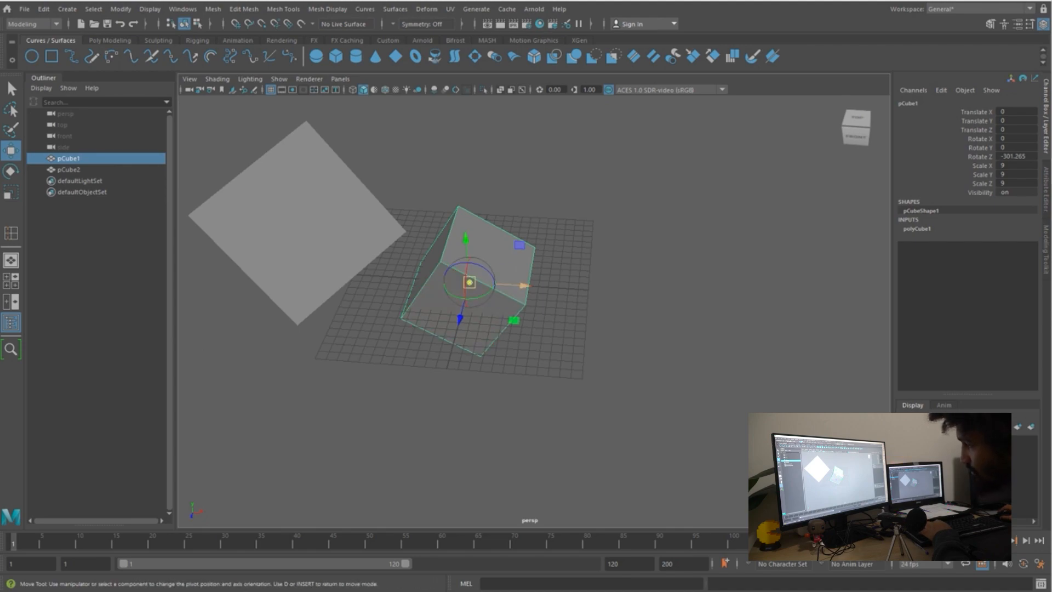
{"action": "left_click_drag", "start_coordinate": [521, 285], "coordinate": [630, 292]}
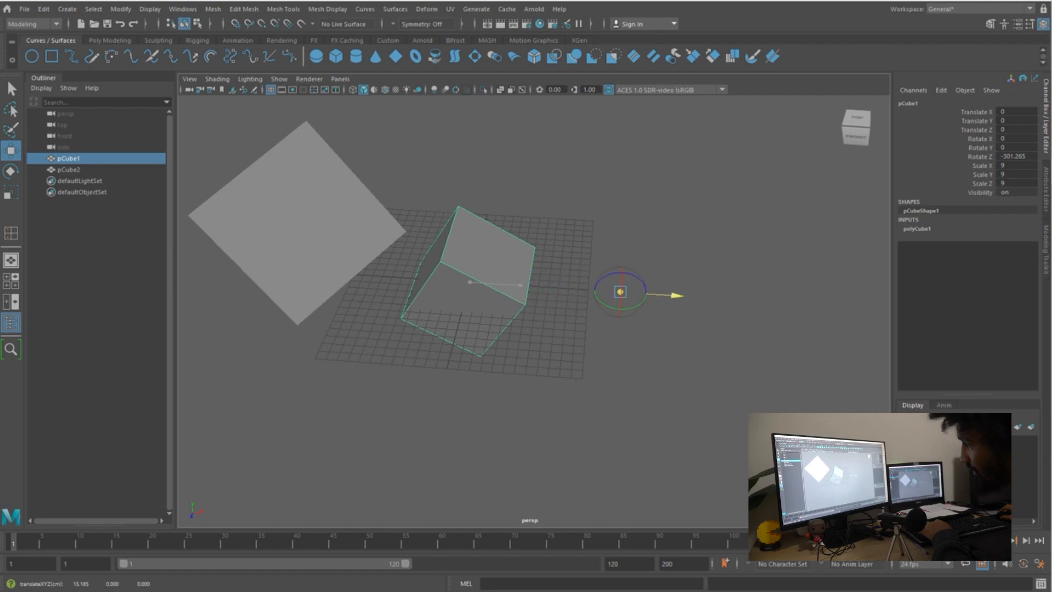
Swing pCube1 around its offset pivot to a Rotate Z of about -727 degrees
{"action": "key", "text": "e"}
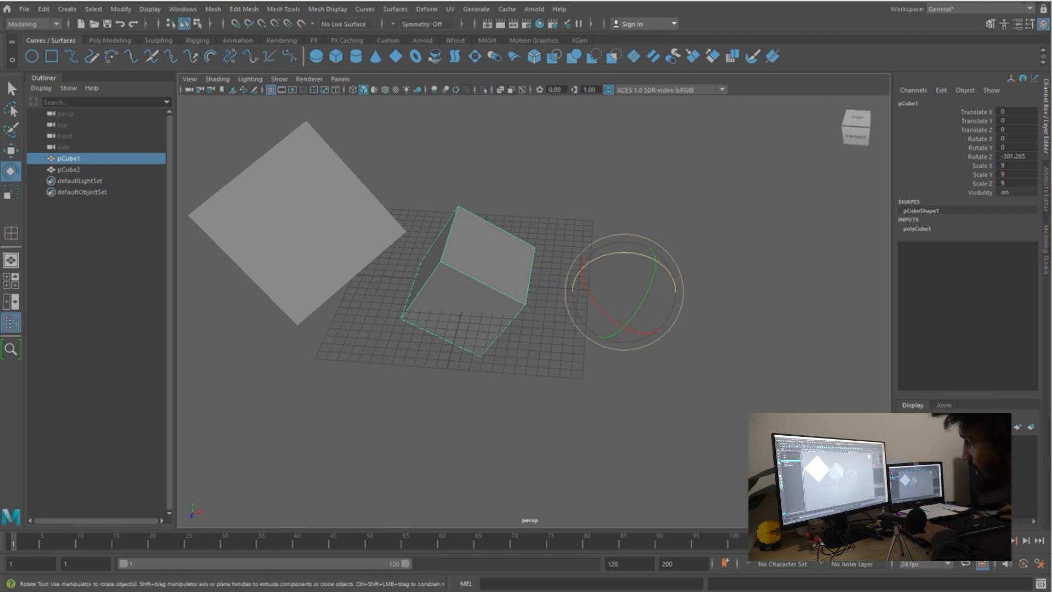
{"action": "mouse_move", "coordinate": [675, 286]}
{"action": "left_mouse_down"}
{"action": "mouse_move", "coordinate": [670, 315]}
{"action": "mouse_move", "coordinate": [646, 340]}
{"action": "mouse_move", "coordinate": [573, 296]}
{"action": "mouse_move", "coordinate": [671, 274]}
{"action": "mouse_move", "coordinate": [673, 302]}
{"action": "left_mouse_up"}
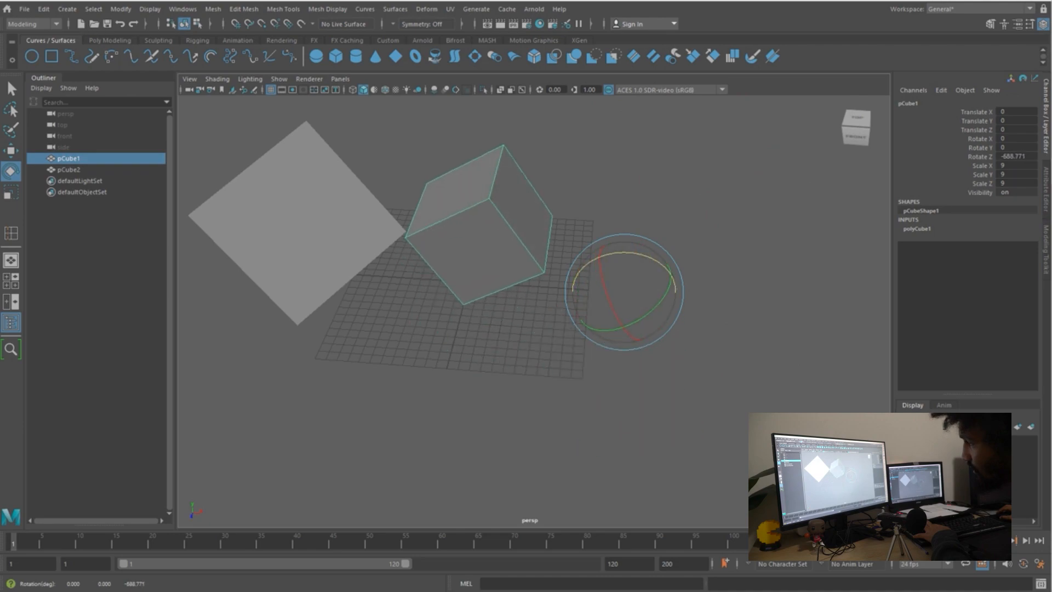
{"action": "left_click_drag", "start_coordinate": [673, 302], "coordinate": [656, 330]}
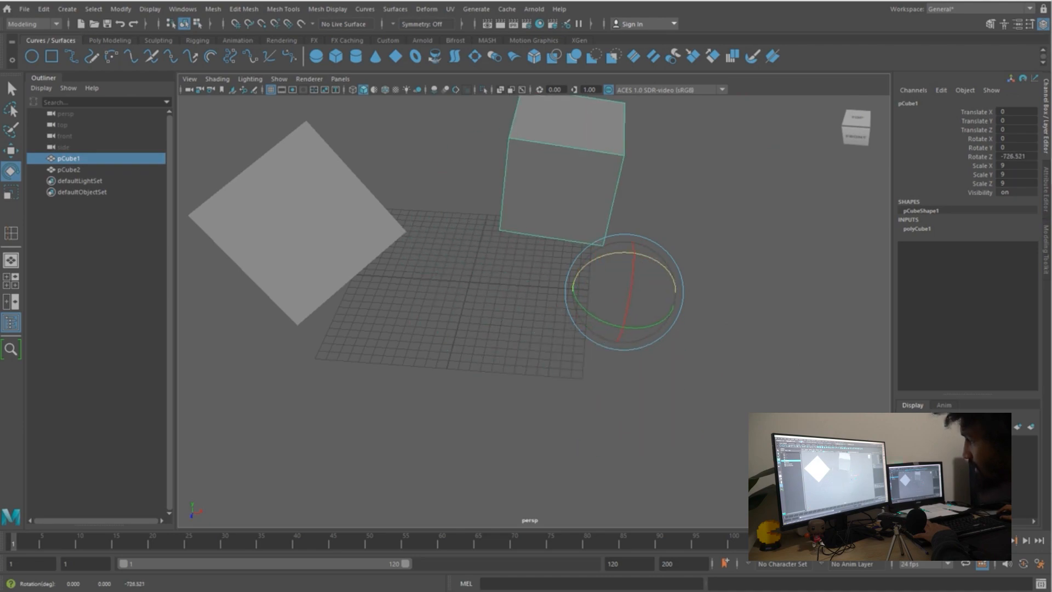
Move pCube1 to a Translate X of about -3.4, turn it to about -701 degrees in Z and scale it uniformly to about 9.3
{"action": "key", "text": "w"}
{"action": "left_click_drag", "start_coordinate": [674, 293], "coordinate": [635, 328]}
{"action": "key", "text": "e"}
{"action": "key", "text": "r"}
{"action": "left_click_drag", "start_coordinate": [588, 289], "coordinate": [559, 259]}
{"action": "key", "text": "e"}
Center pCube1's pivot and rotate the cube freely around its own centre
{"action": "key", "text": "d"}
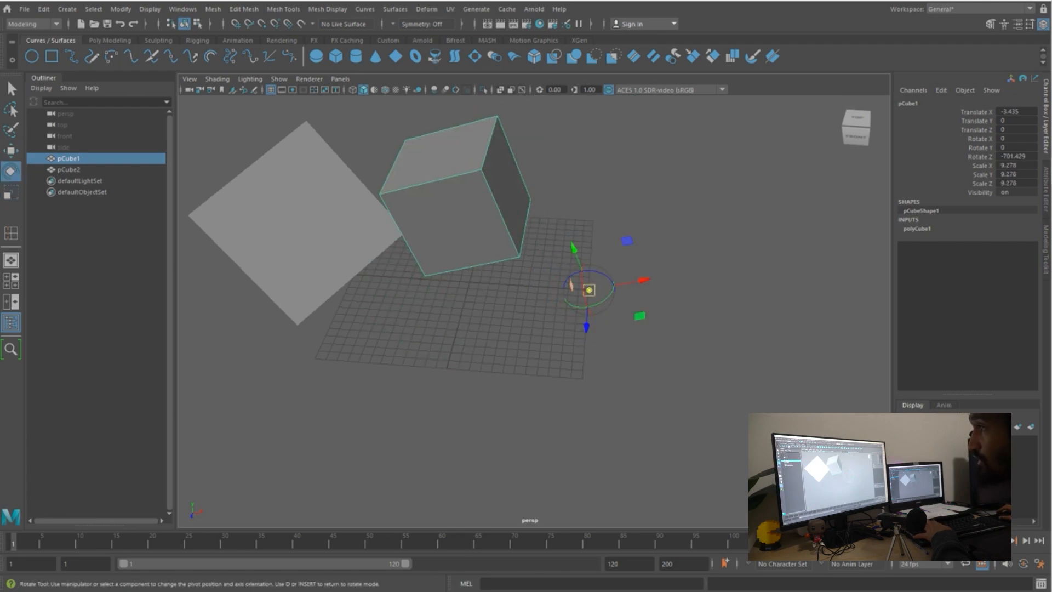
{"action": "left_click", "coordinate": [120, 9]}
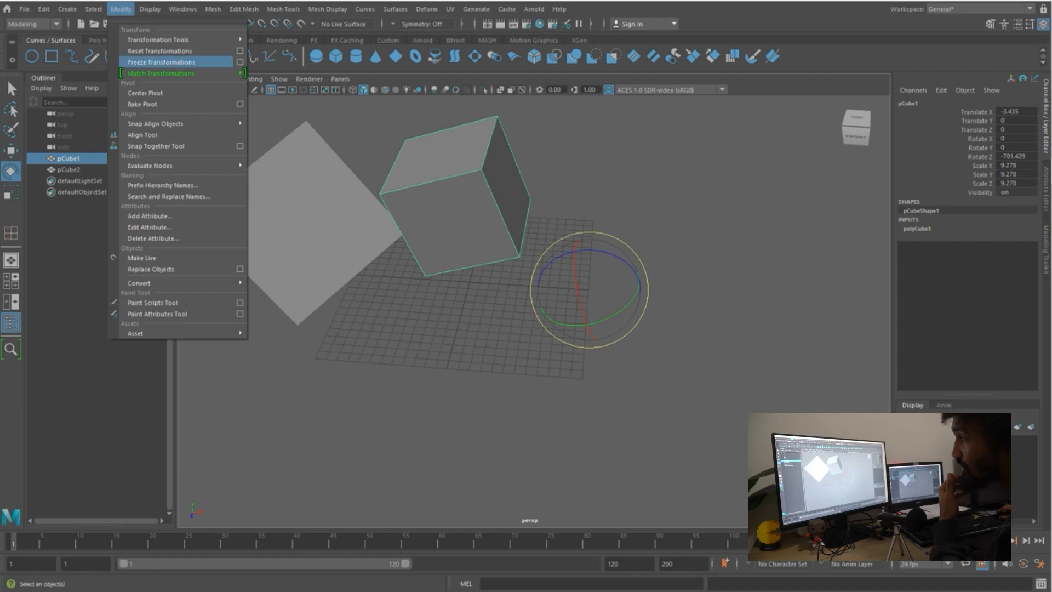
{"action": "left_click", "coordinate": [145, 93]}
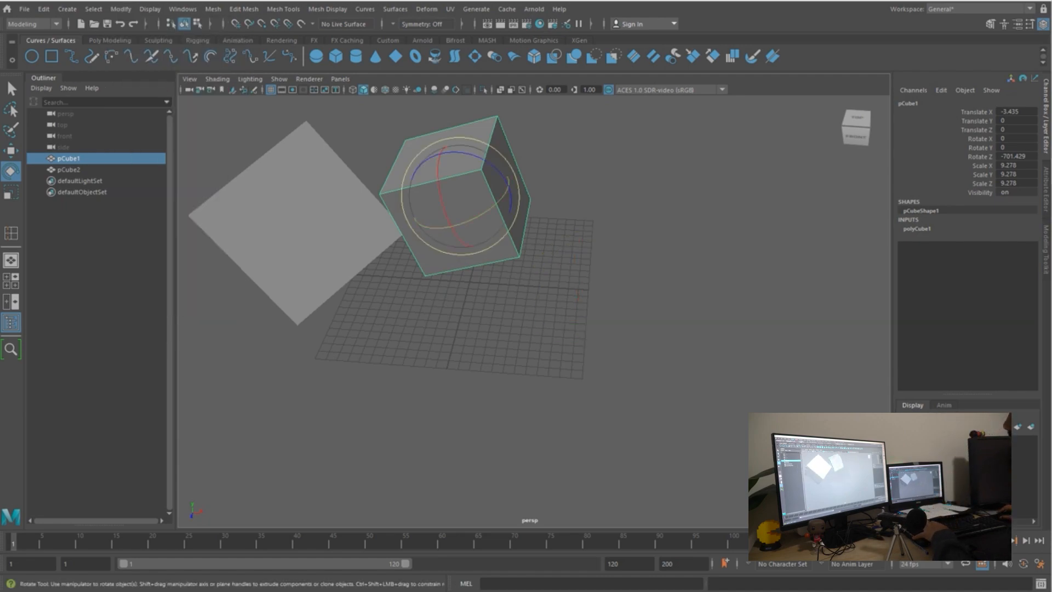
{"action": "left_click_drag", "start_coordinate": [526, 329], "coordinate": [532, 258], "text": "alt"}
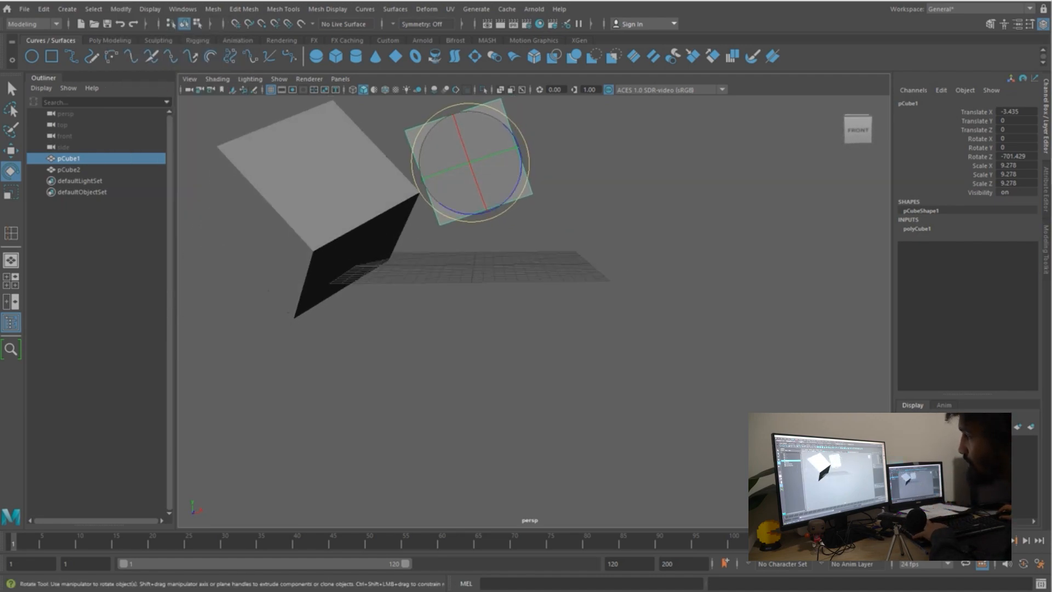
{"action": "left_click_drag", "start_coordinate": [470, 165], "coordinate": [456, 211]}
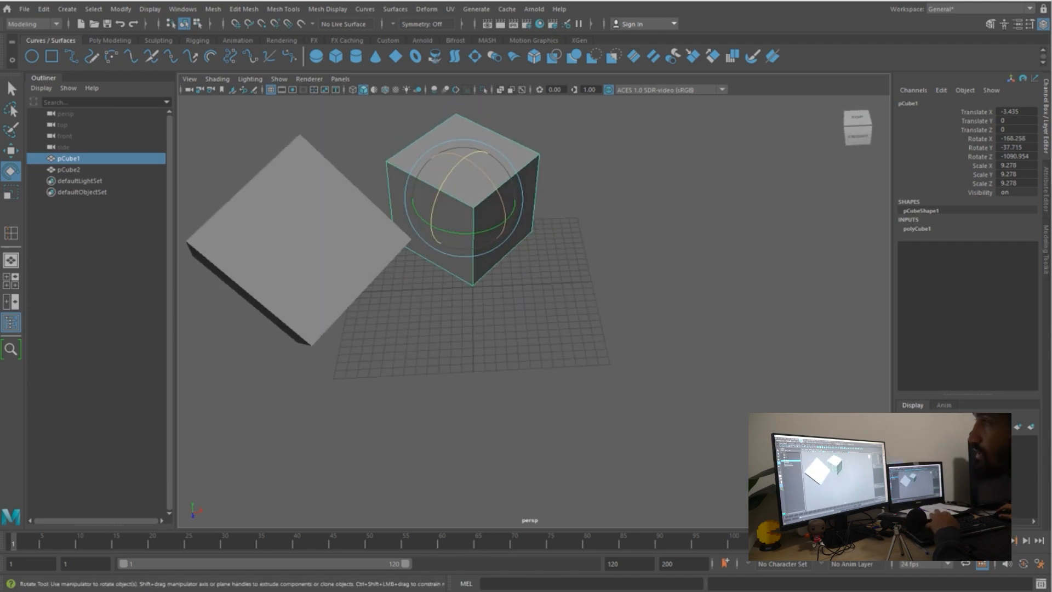
Look over the Modify and Display commands and deselect pCube1
{"action": "left_click", "coordinate": [120, 8]}
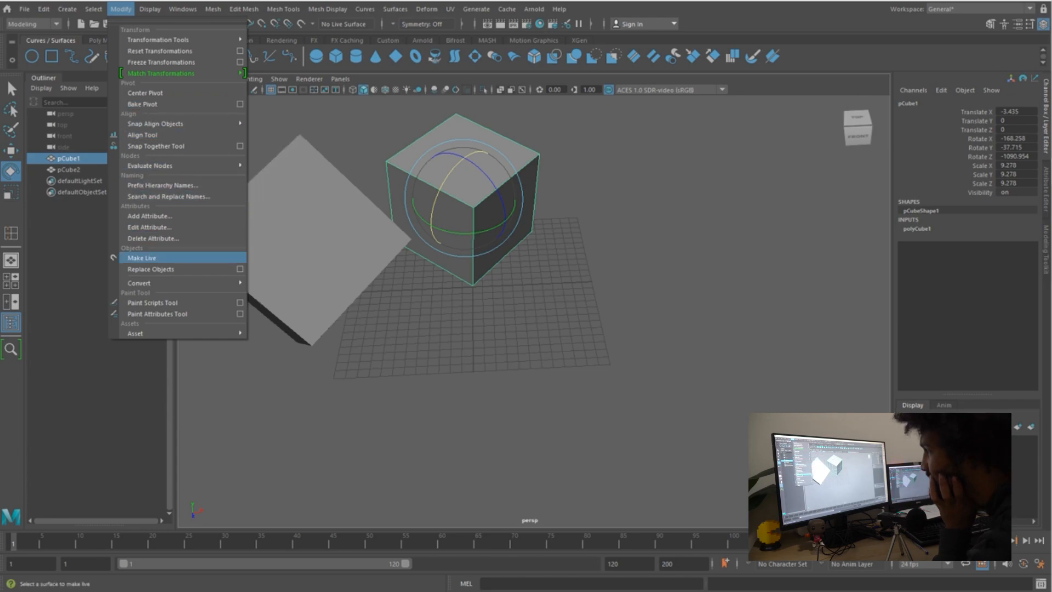
{"action": "mouse_move", "coordinate": [150, 10]}
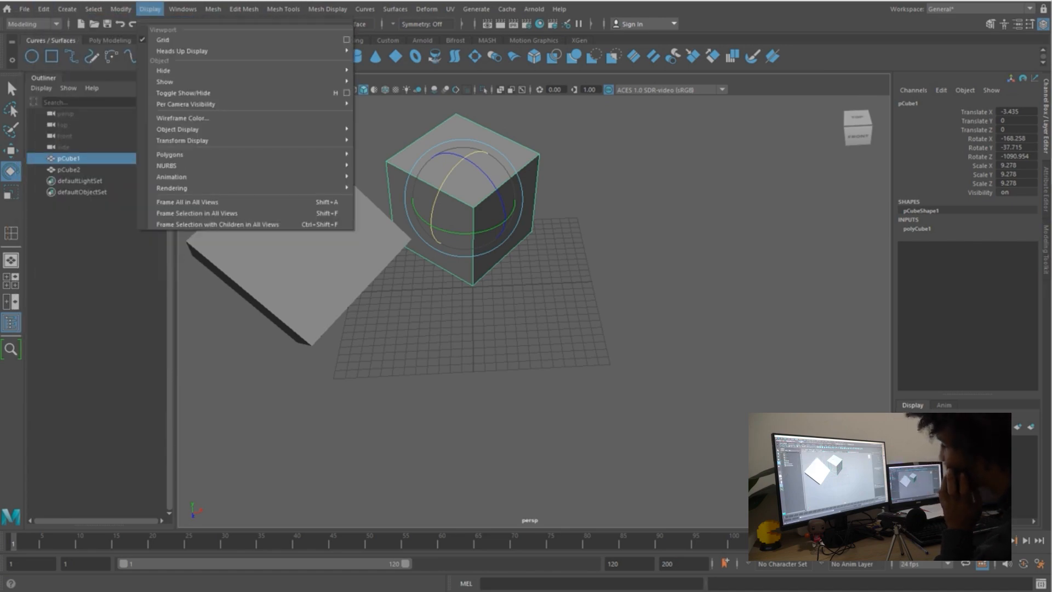
{"action": "left_click", "coordinate": [673, 252]}
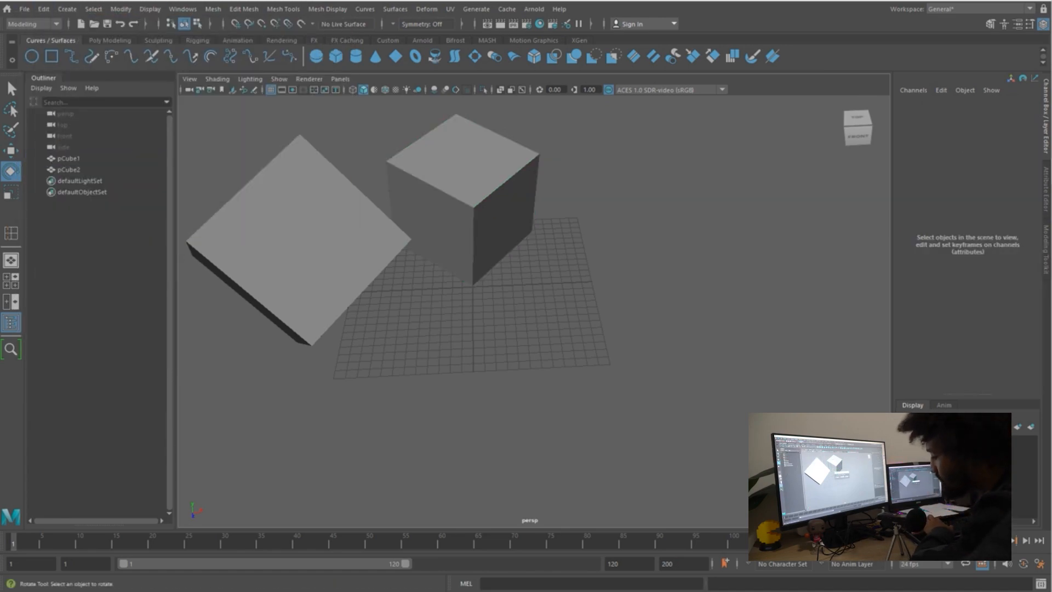
Start a new empty scene in place of the current one with the two cubes
{"action": "key", "text": "ctrl+n"}
{"action": "left_click", "coordinate": [524, 298]}
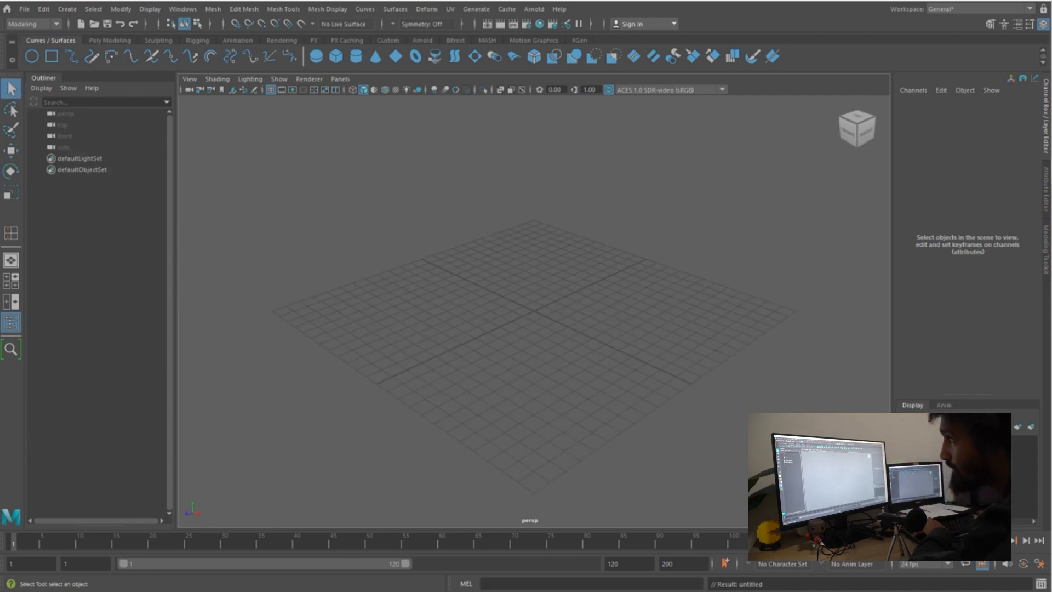
{"action": "left_click", "coordinate": [24, 9]}
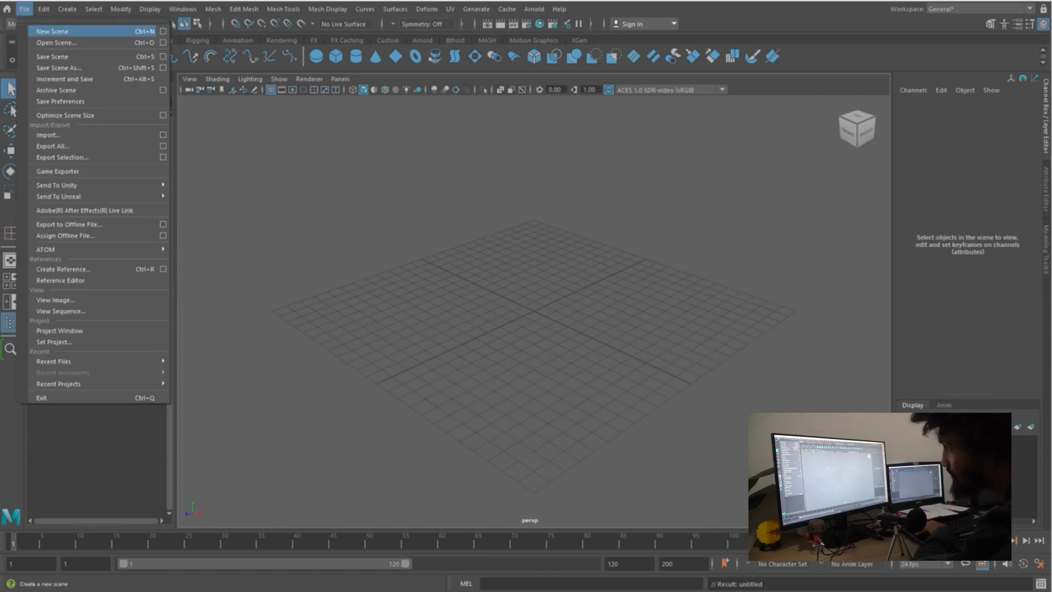
{"action": "key", "text": "Escape"}
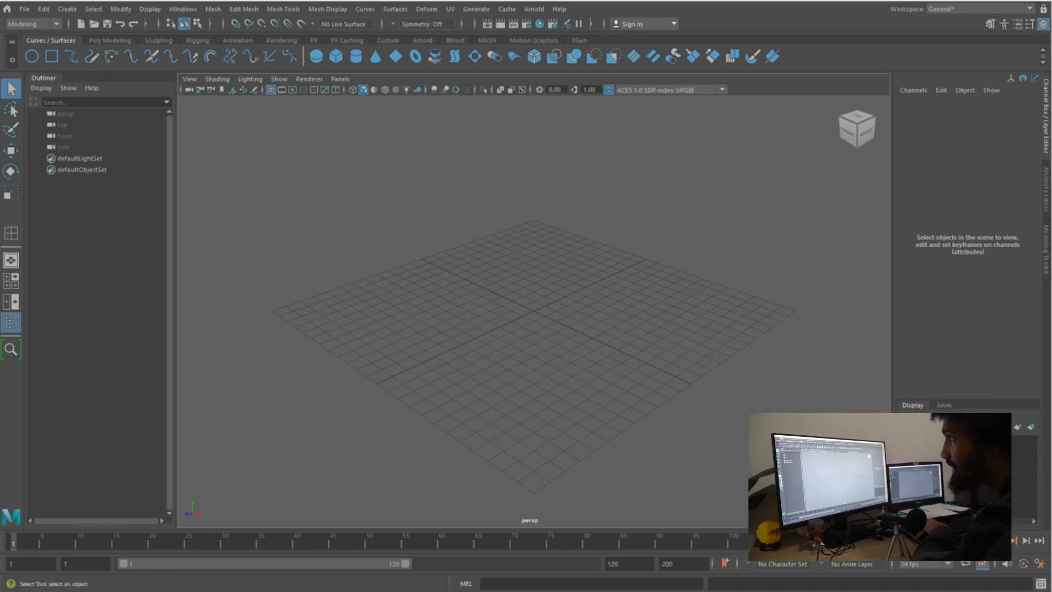
Create a polygon sphere at the origin
{"action": "left_click", "coordinate": [67, 9]}
{"action": "mouse_move", "coordinate": [101, 51]}
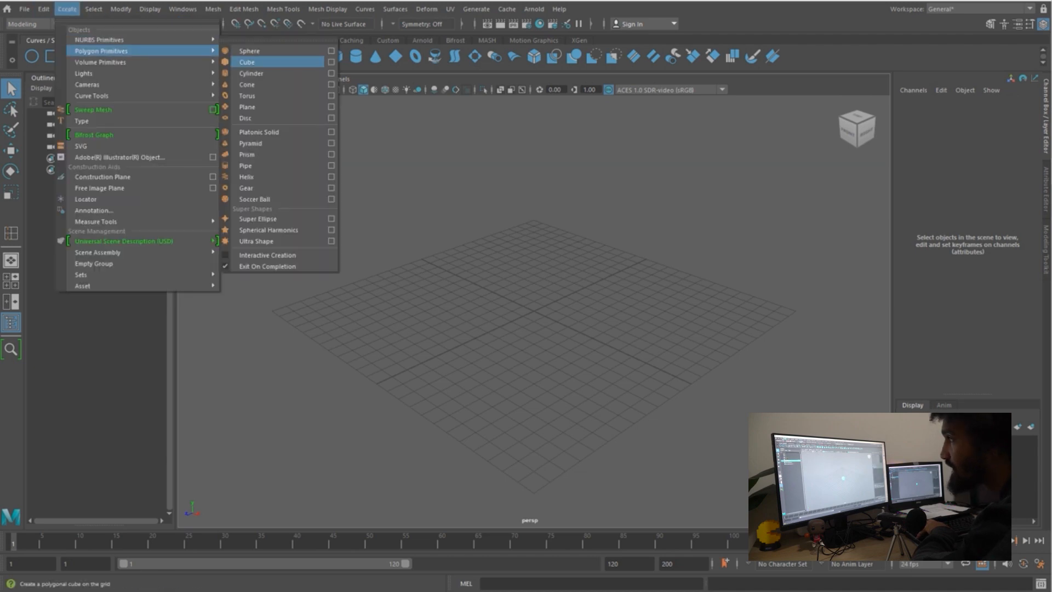
{"action": "left_click", "coordinate": [249, 50]}
Add a camera and an ambient light at the origin, then clear the selection
{"action": "left_click", "coordinate": [67, 9]}
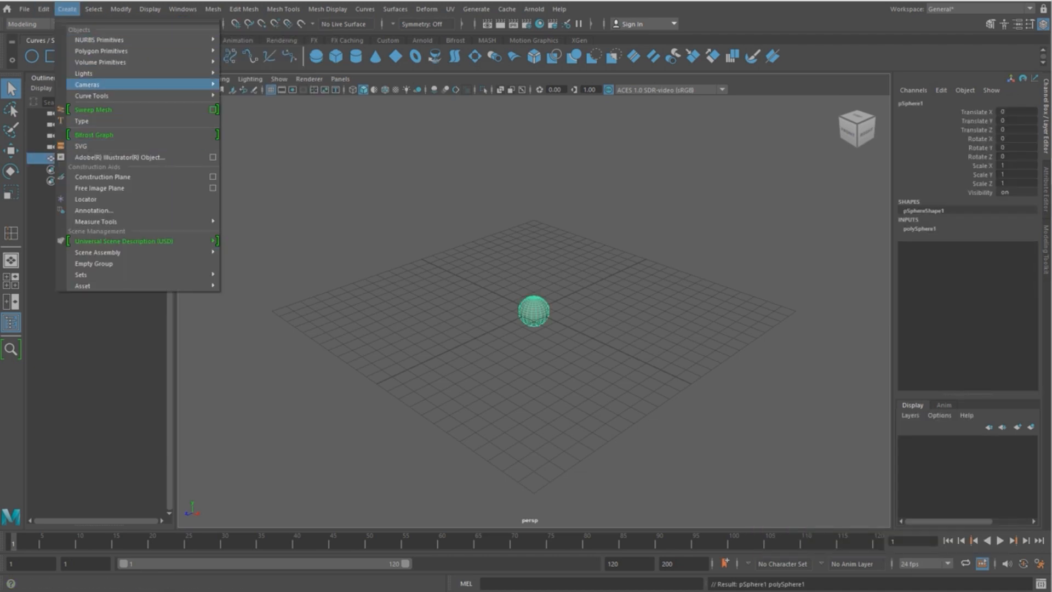
{"action": "mouse_move", "coordinate": [88, 84]}
{"action": "left_click", "coordinate": [247, 84]}
{"action": "left_click", "coordinate": [66, 9]}
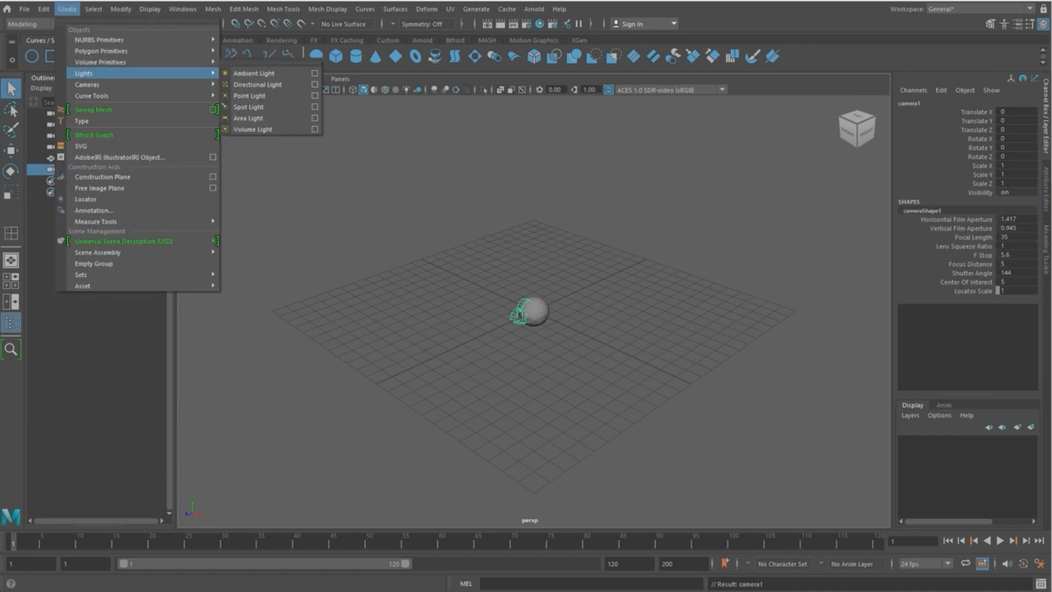
{"action": "left_click", "coordinate": [254, 73]}
{"action": "left_click", "coordinate": [43, 9]}
{"action": "left_click", "coordinate": [340, 186]}
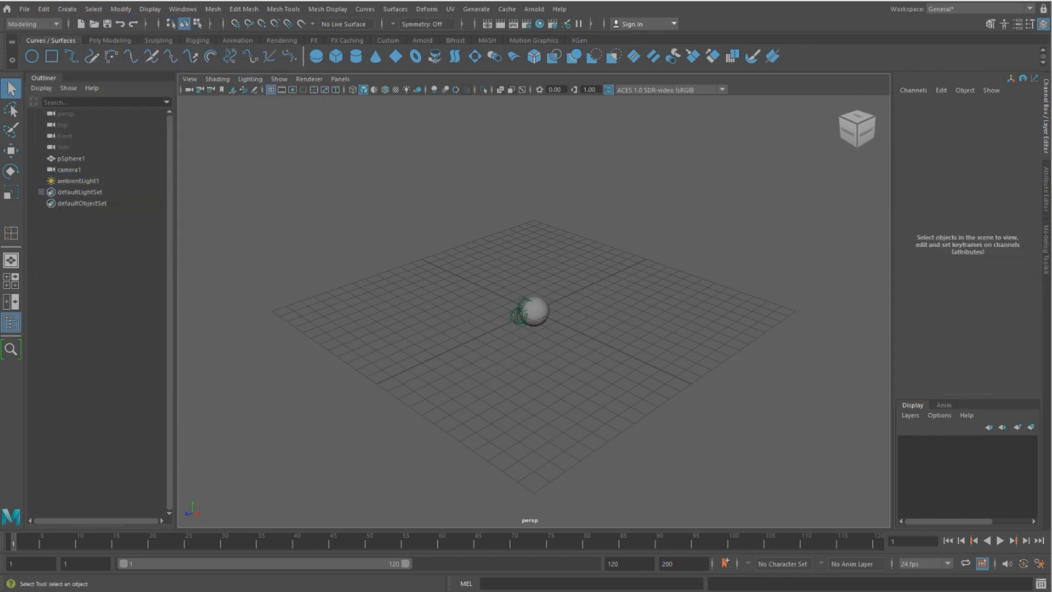
Move the sphere along X to a Translate X of about 6.4
{"action": "left_click", "coordinate": [69, 170]}
{"action": "key", "text": "w"}
{"action": "left_click", "coordinate": [71, 158]}
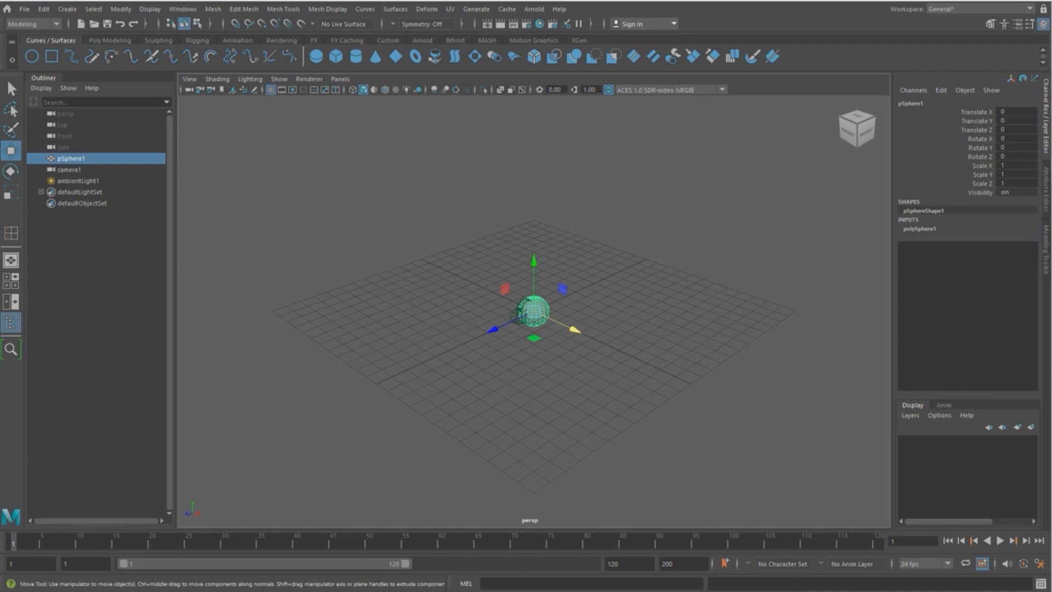
{"action": "left_click_drag", "start_coordinate": [572, 329], "coordinate": [650, 365]}
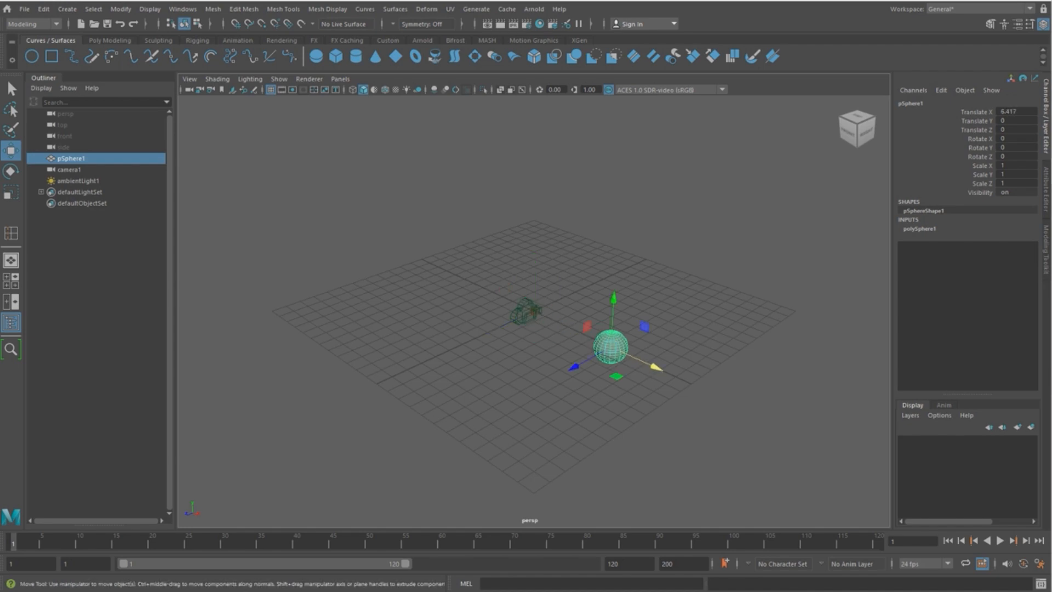
Orbit, pan and zoom the perspective view to inspect the sphere up close
{"action": "left_click_drag", "start_coordinate": [649, 365], "coordinate": [723, 384], "text": "alt"}
{"action": "scroll", "coordinate": [723, 384], "scroll_direction": "up", "scroll_amount": 4}
{"action": "middle_click_drag", "start_coordinate": [723, 351], "coordinate": [396, 341], "text": "alt"}
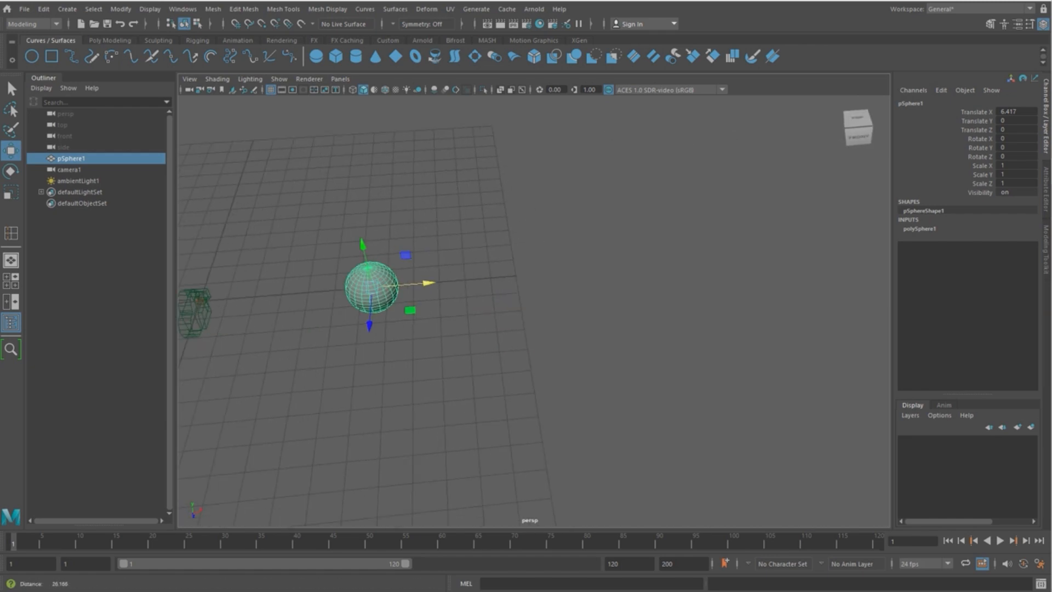
{"action": "right_click_drag", "start_coordinate": [395, 341], "coordinate": [471, 346], "text": "alt"}
{"action": "middle_click_drag", "start_coordinate": [471, 345], "coordinate": [595, 383], "text": "alt"}
{"action": "right_click_drag", "start_coordinate": [595, 383], "coordinate": [619, 385], "text": "alt"}
{"action": "right_click_drag", "start_coordinate": [515, 356], "coordinate": [575, 357], "text": "alt"}
{"action": "middle_click_drag", "start_coordinate": [575, 357], "coordinate": [766, 374], "text": "alt"}
{"action": "mouse_move", "coordinate": [767, 374]}
{"action": "right_mouse_down", "text": "alt"}
{"action": "mouse_move", "coordinate": [788, 373]}
{"action": "mouse_move", "coordinate": [773, 373]}
{"action": "right_mouse_up", "text": "alt"}
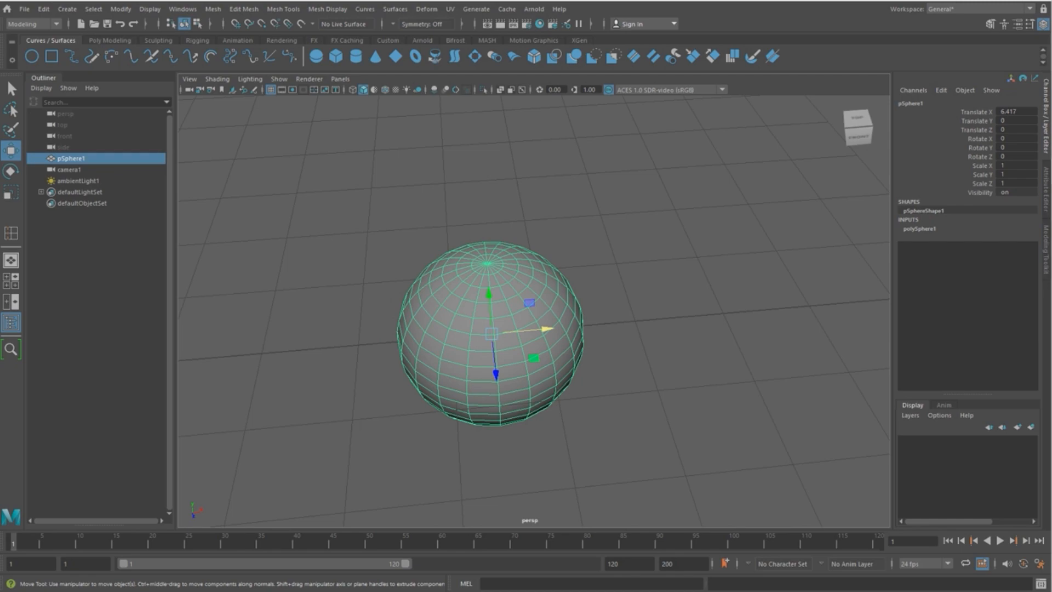
Frame pSphere1 in the view, then orbit around it and zoom out until the camera object is also in view
{"action": "left_click", "coordinate": [78, 180]}
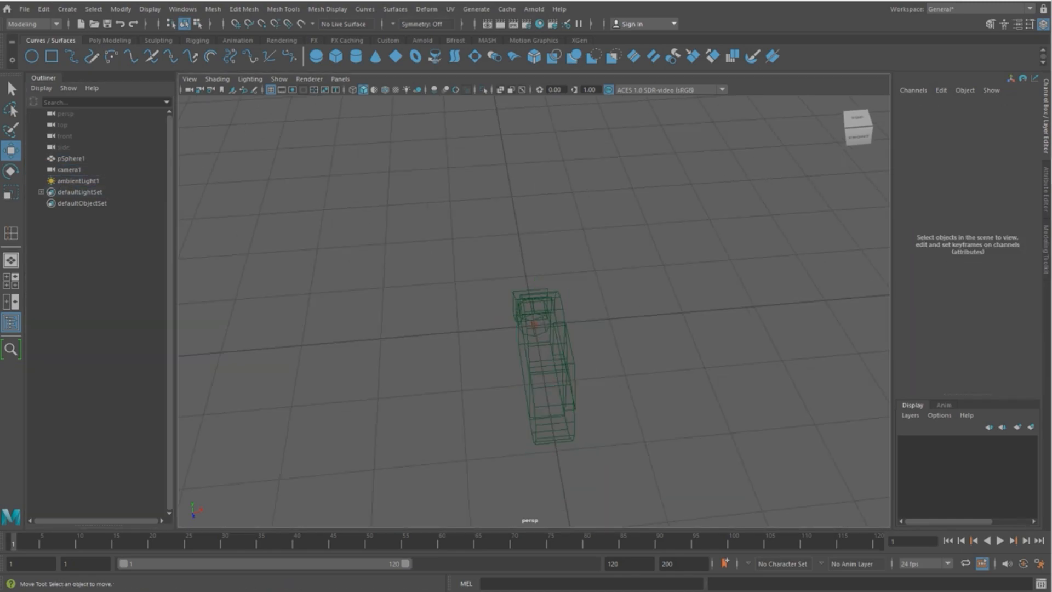
{"action": "left_click", "coordinate": [70, 158]}
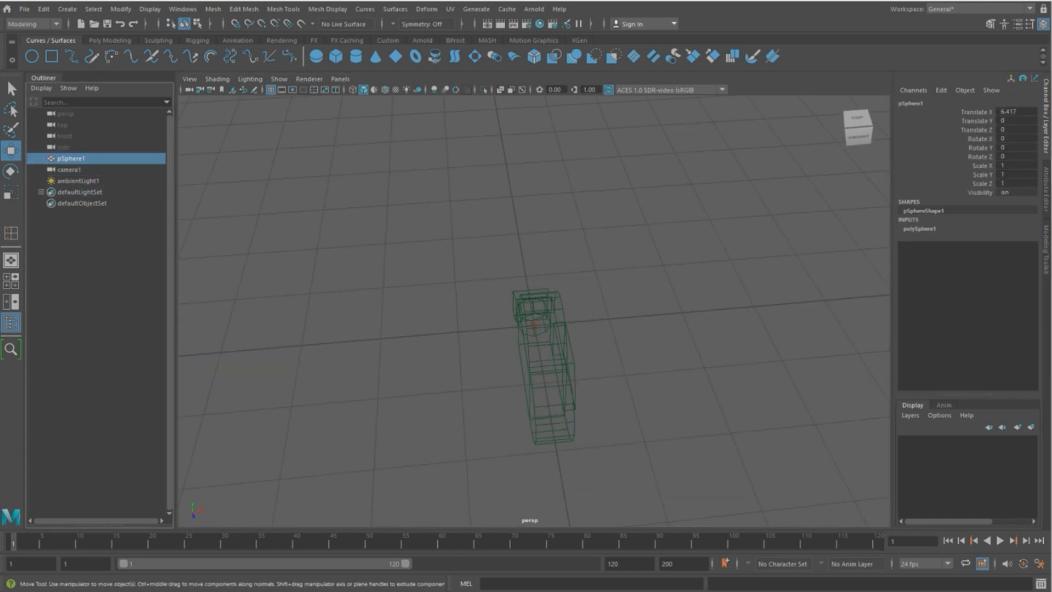
{"action": "key", "text": "f"}
{"action": "mouse_move", "coordinate": [493, 318]}
{"action": "left_mouse_down", "text": "alt"}
{"action": "mouse_move", "coordinate": [646, 291]}
{"action": "mouse_move", "coordinate": [493, 356]}
{"action": "mouse_move", "coordinate": [495, 373]}
{"action": "left_mouse_up", "text": "alt"}
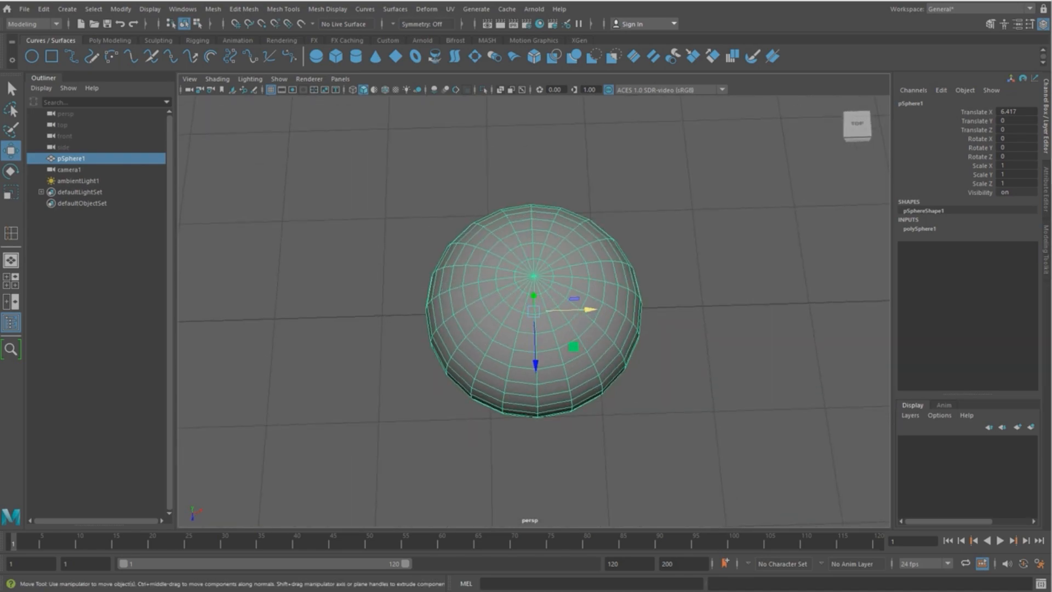
{"action": "scroll", "coordinate": [533, 310], "scroll_direction": "down", "scroll_amount": 2}
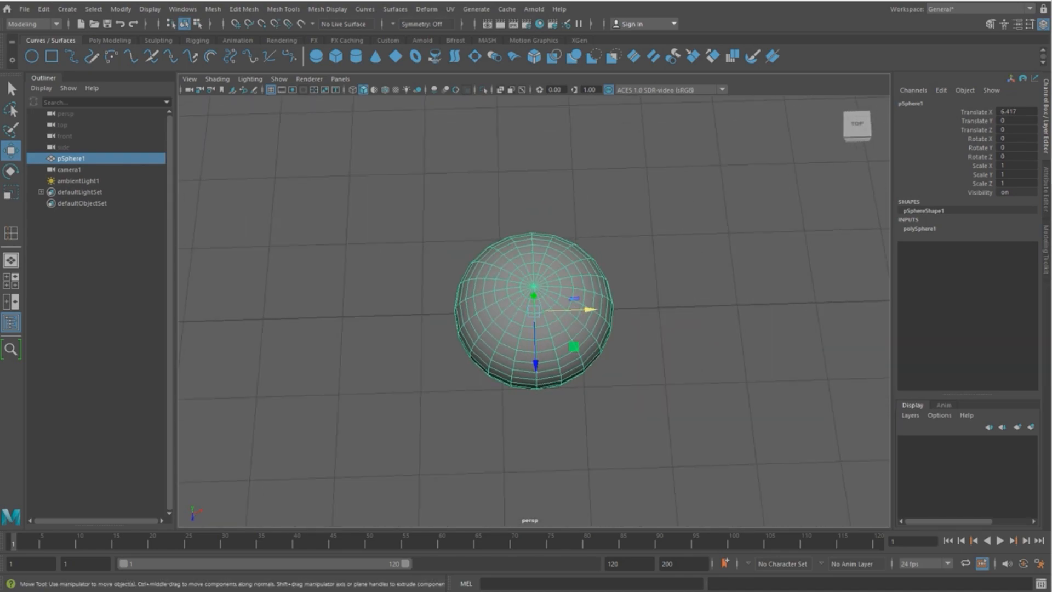
{"action": "scroll", "coordinate": [533, 309], "scroll_direction": "down", "scroll_amount": 2}
{"action": "left_click_drag", "start_coordinate": [533, 350], "coordinate": [507, 279], "text": "alt"}
{"action": "scroll", "coordinate": [533, 309], "scroll_direction": "down", "scroll_amount": 4}
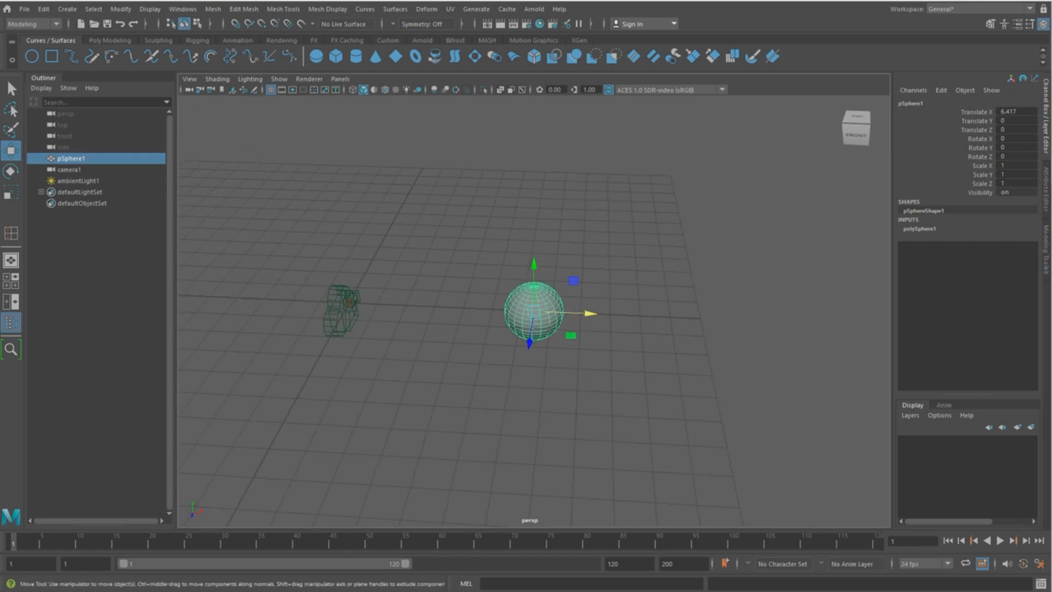
Look over the File commands, deselect the sphere and view the scene from higher up
{"action": "left_click", "coordinate": [24, 9]}
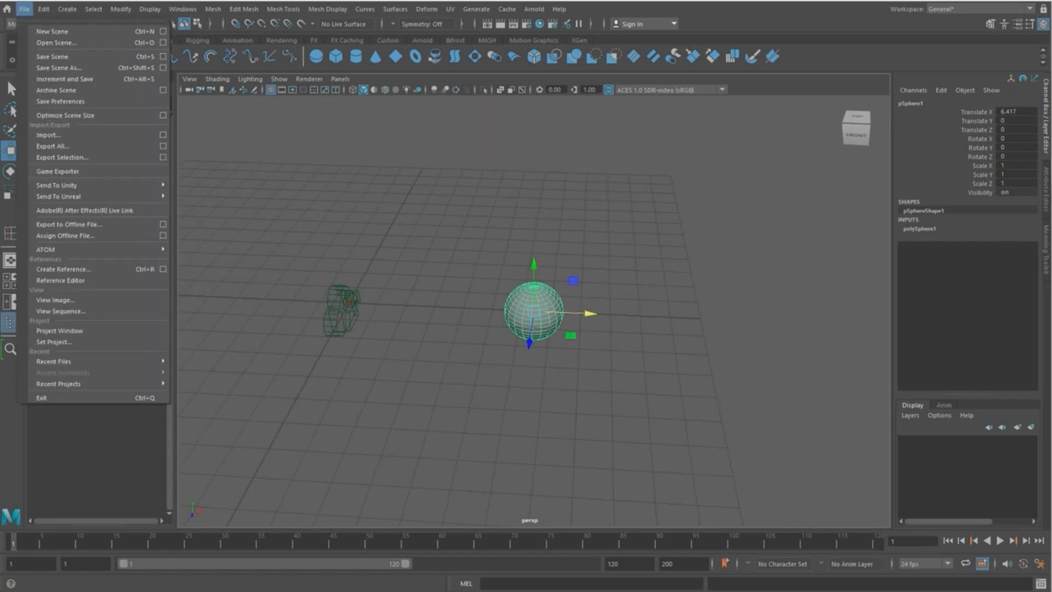
{"action": "left_click", "coordinate": [416, 230]}
{"action": "left_click", "coordinate": [416, 230]}
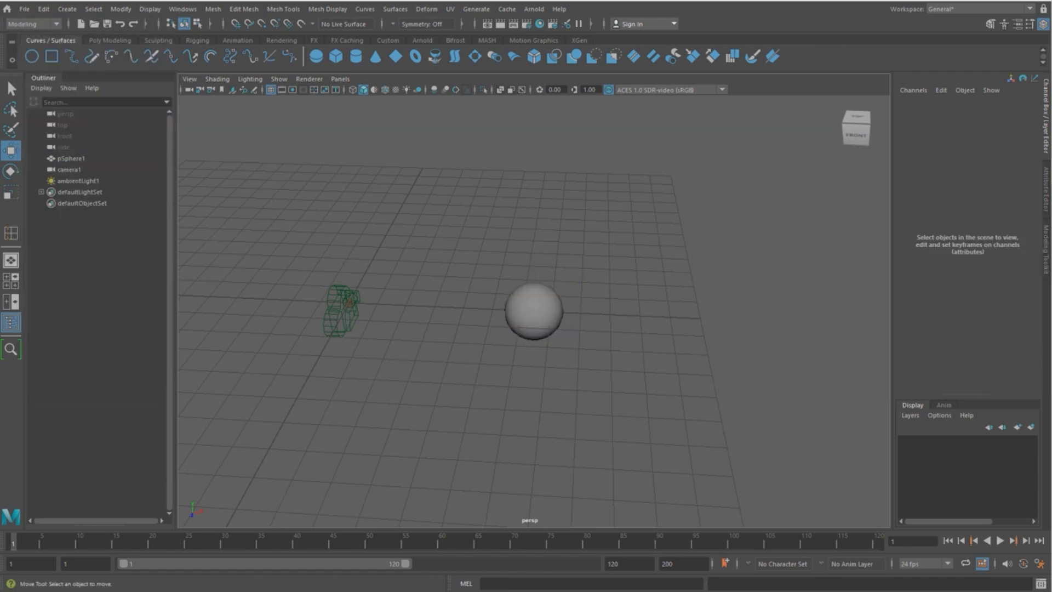
{"action": "key", "text": "q"}
{"action": "right_click_drag", "start_coordinate": [493, 307], "coordinate": [441, 307], "text": "alt"}
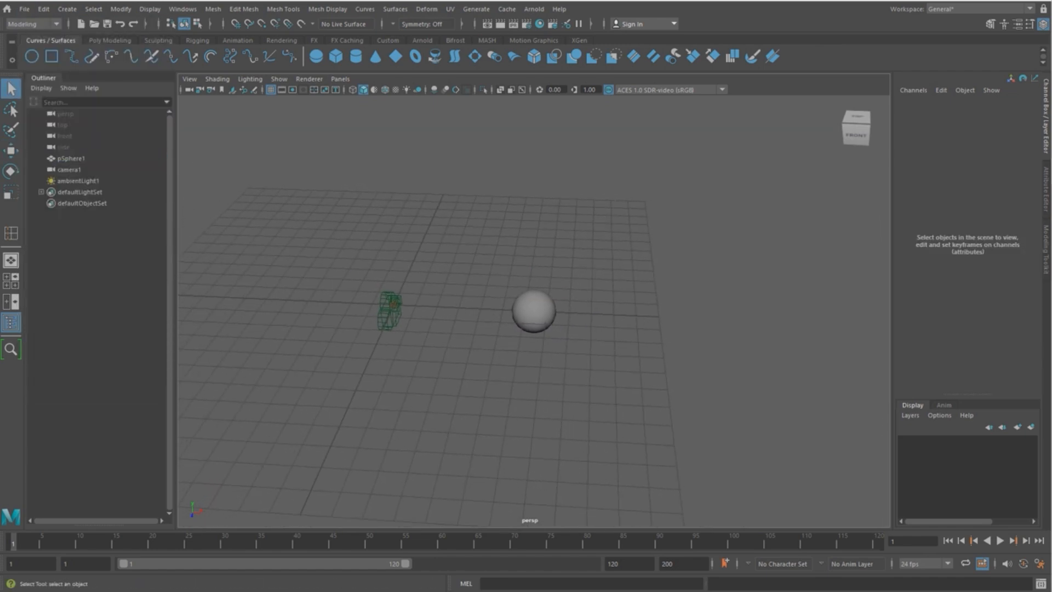
{"action": "left_click_drag", "start_coordinate": [441, 307], "coordinate": [423, 348], "text": "alt"}
{"action": "right_click_drag", "start_coordinate": [423, 347], "coordinate": [441, 348], "text": "alt"}
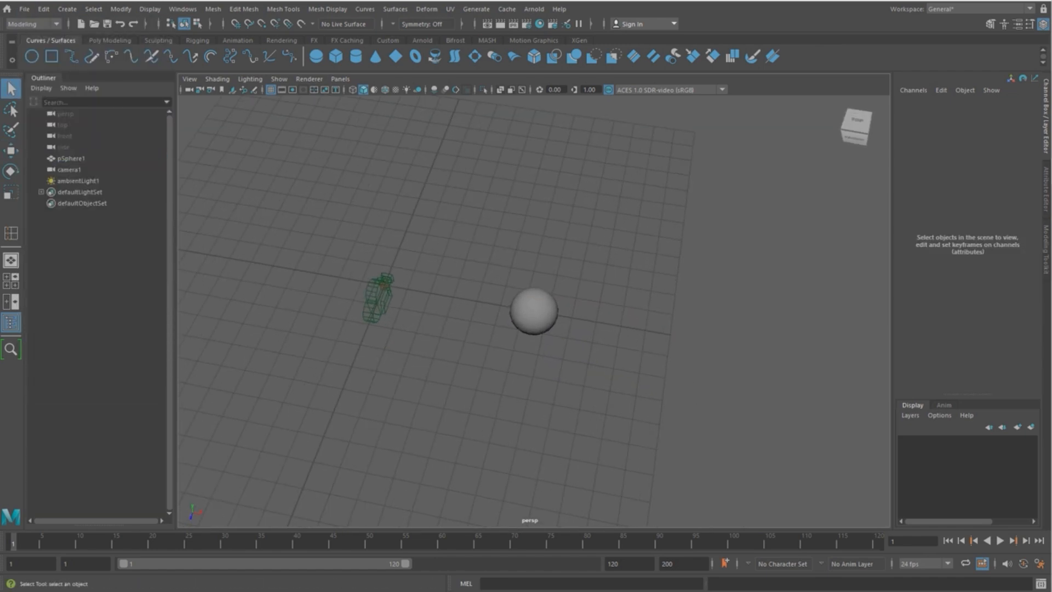
Look through the Poly Modeling, Sculpting, Rigging and Curves / Surfaces shelf tools
{"action": "left_click", "coordinate": [110, 41]}
{"action": "left_click", "coordinate": [158, 41]}
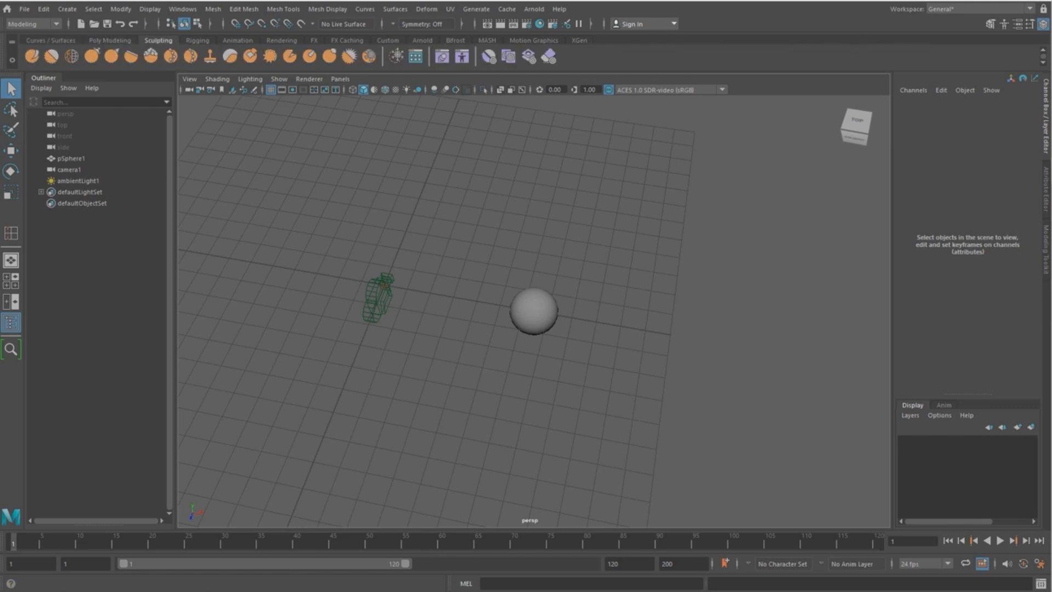
{"action": "left_click", "coordinate": [198, 40]}
{"action": "left_click", "coordinate": [51, 41]}
{"action": "left_click", "coordinate": [110, 41]}
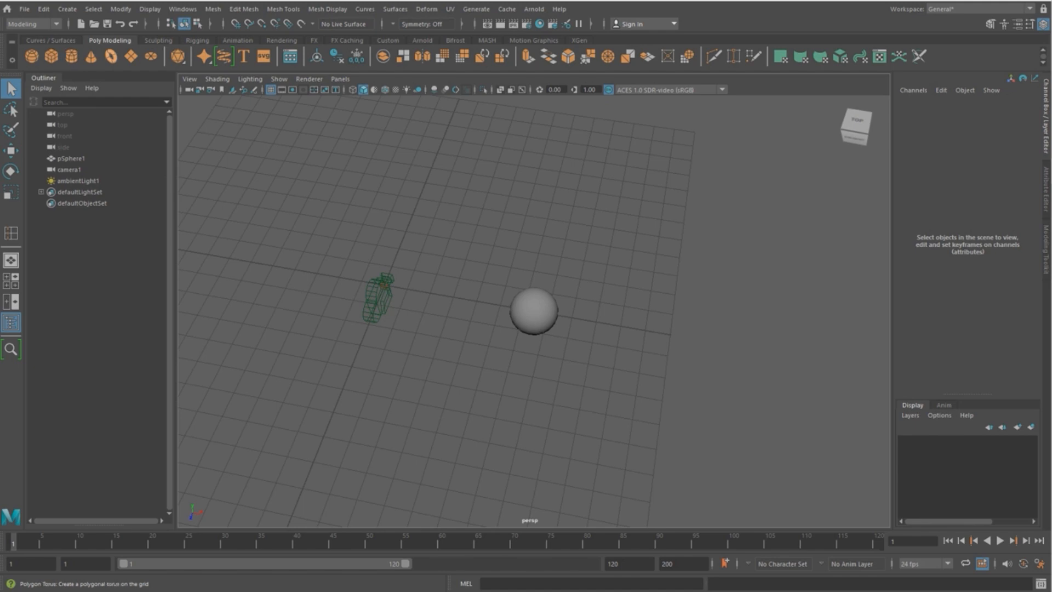
{"action": "left_click", "coordinate": [159, 40]}
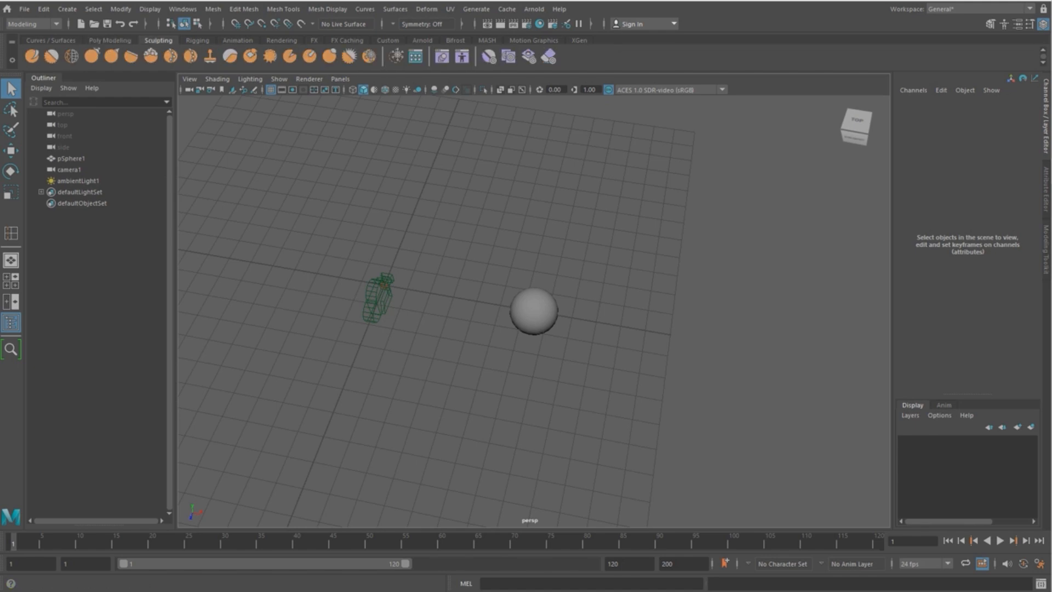
Create a polygon torus, scale it uniformly to about 2.1 and move it to a Translate X of about -9
{"action": "left_click", "coordinate": [110, 41]}
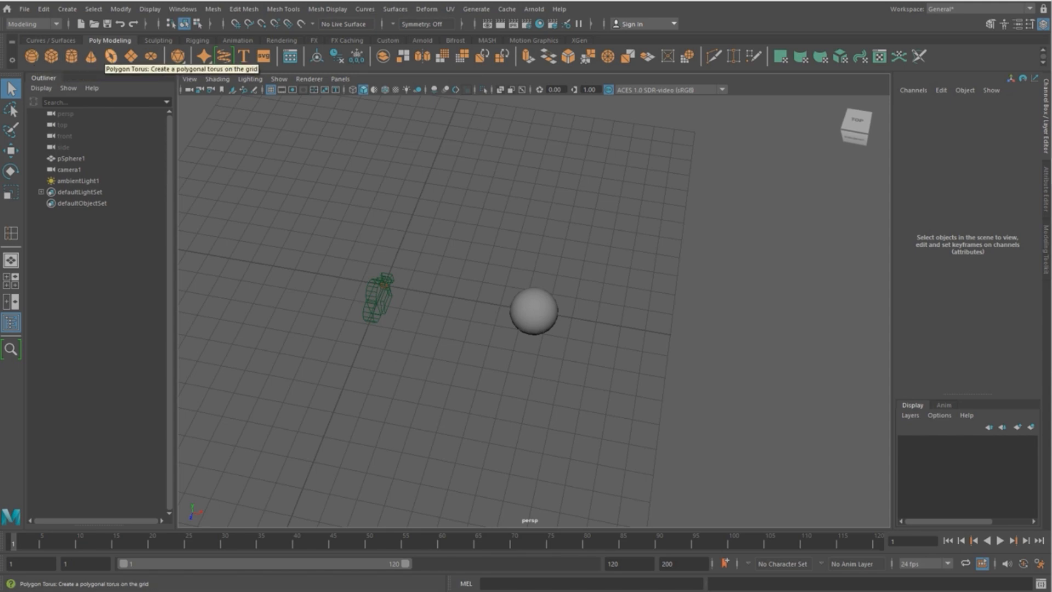
{"action": "left_click", "coordinate": [111, 56]}
{"action": "key", "text": "r"}
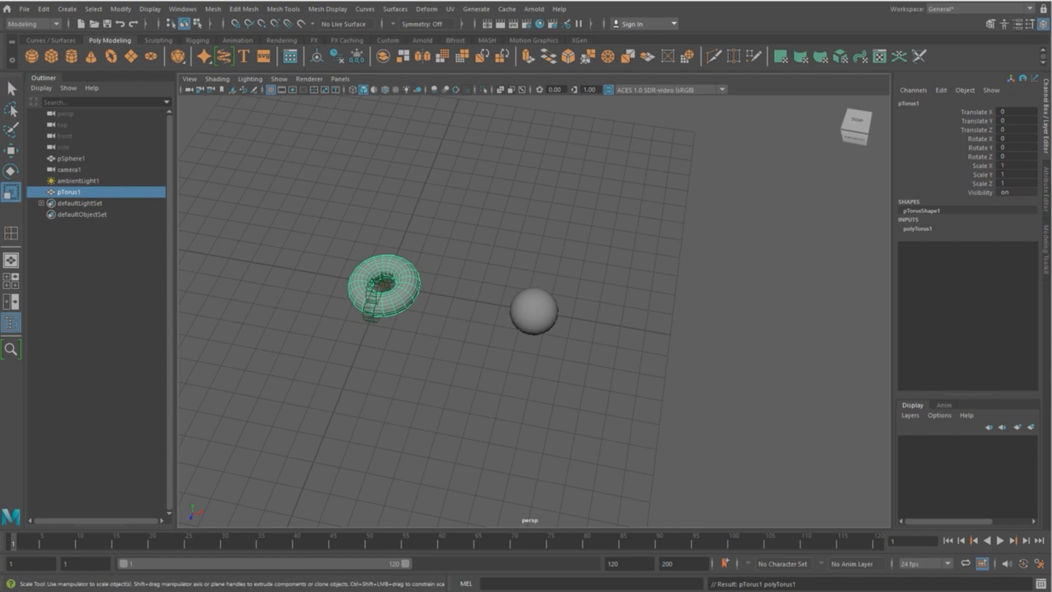
{"action": "left_click_drag", "start_coordinate": [385, 284], "coordinate": [236, 259]}
{"action": "key", "text": "w"}
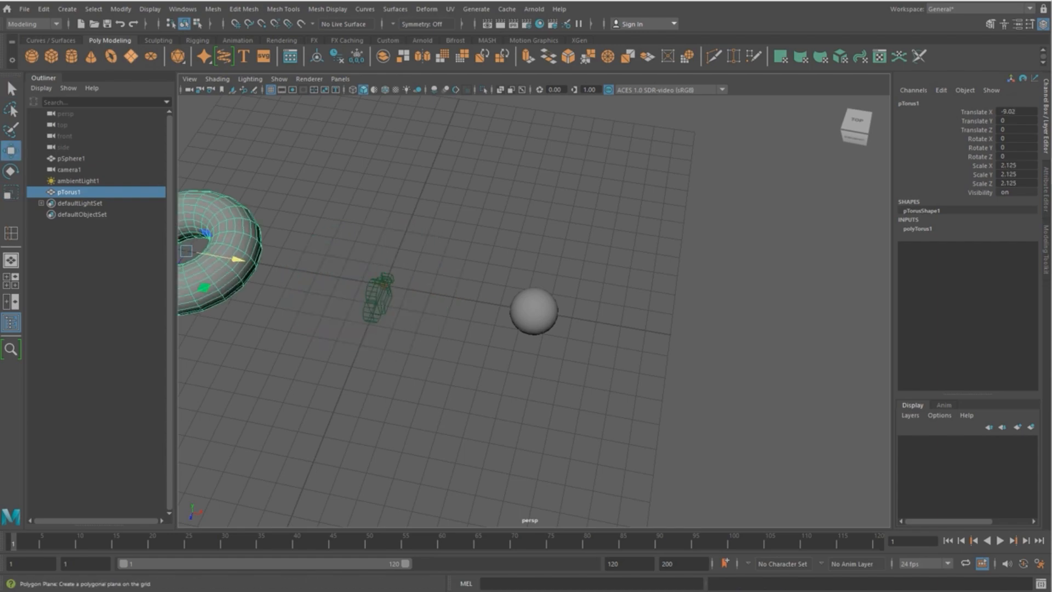
Create a polygon plane, scale it uniformly to about 4.1 and move it back along the Z axis
{"action": "left_click", "coordinate": [130, 56]}
{"action": "key", "text": "r"}
{"action": "left_click_drag", "start_coordinate": [384, 285], "coordinate": [504, 287]}
{"action": "key", "text": "w"}
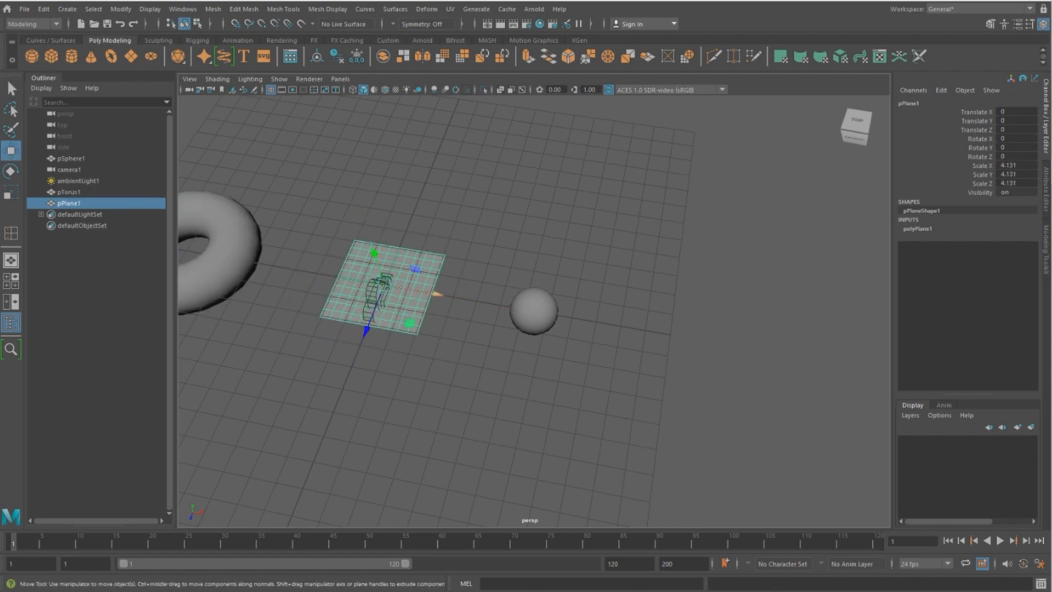
{"action": "left_click_drag", "start_coordinate": [365, 327], "coordinate": [407, 229]}
Create a polygon disc, move it forward along the Z axis and clear the selection
{"action": "left_click", "coordinate": [151, 56]}
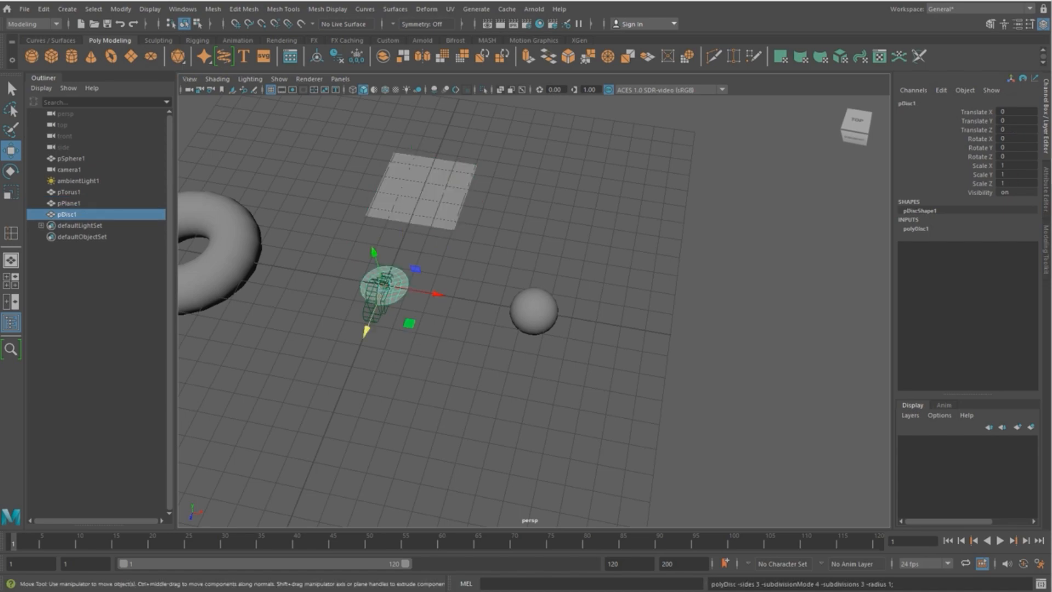
{"action": "left_click_drag", "start_coordinate": [385, 285], "coordinate": [368, 387]}
{"action": "left_click", "coordinate": [444, 378]}
{"action": "key", "text": "q"}
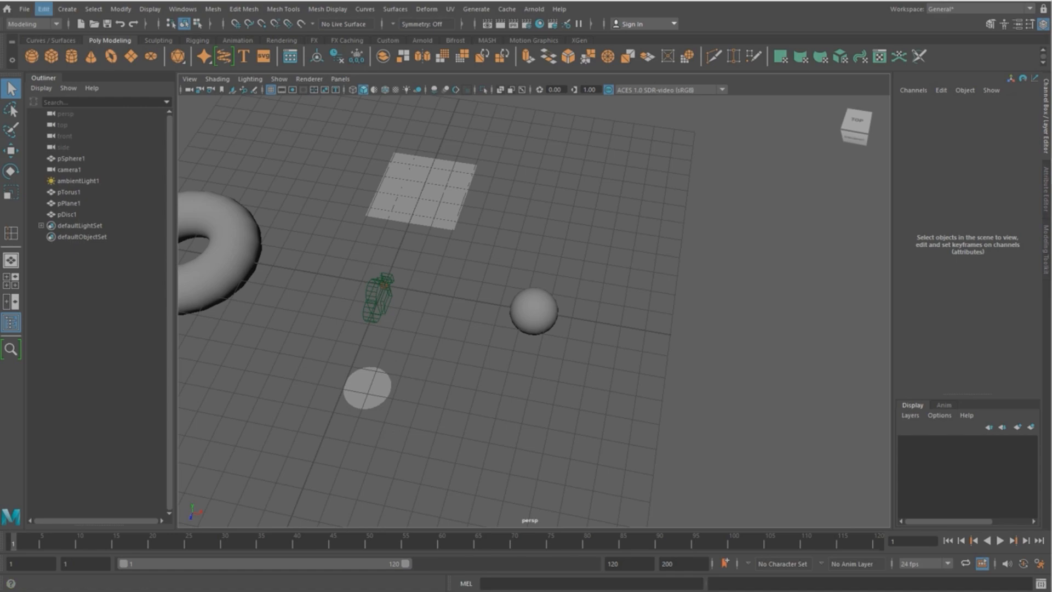
Look over the available polygon primitives and the File commands
{"action": "left_click", "coordinate": [67, 9]}
{"action": "mouse_move", "coordinate": [102, 51]}
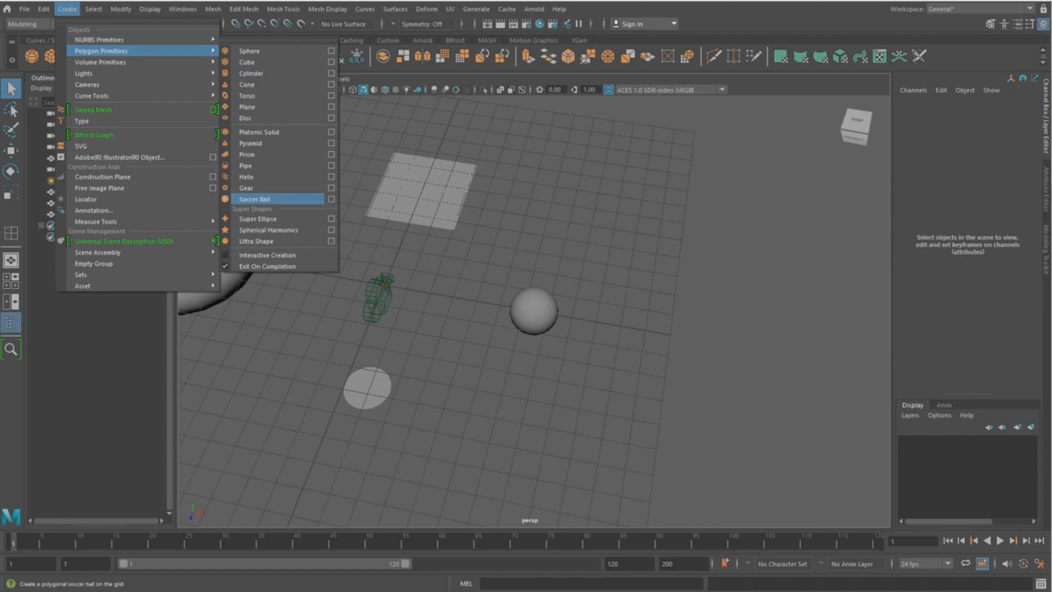
{"action": "left_click", "coordinate": [24, 9]}
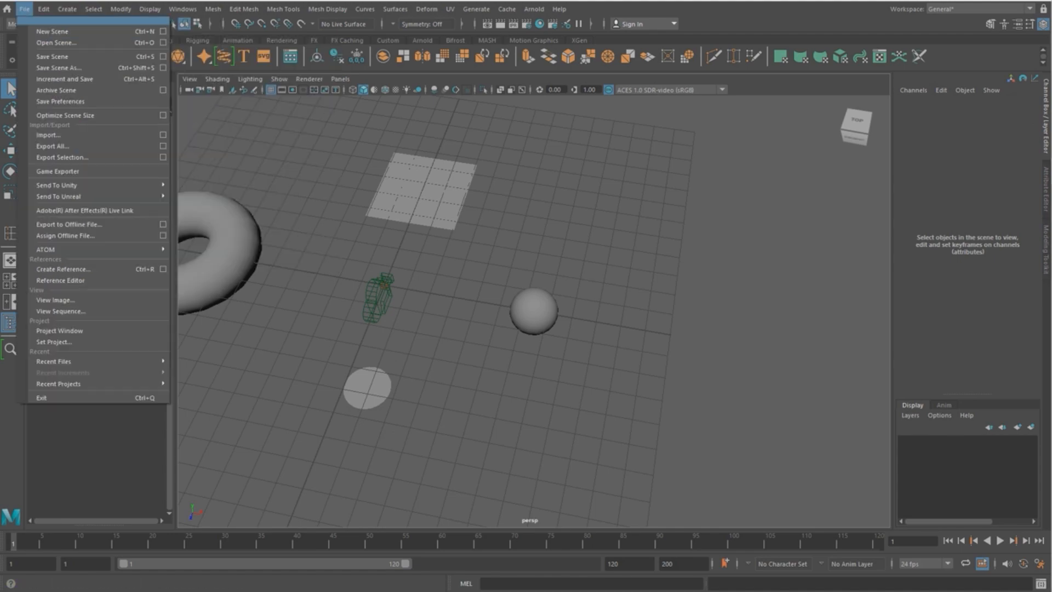
{"action": "key", "text": "Escape"}
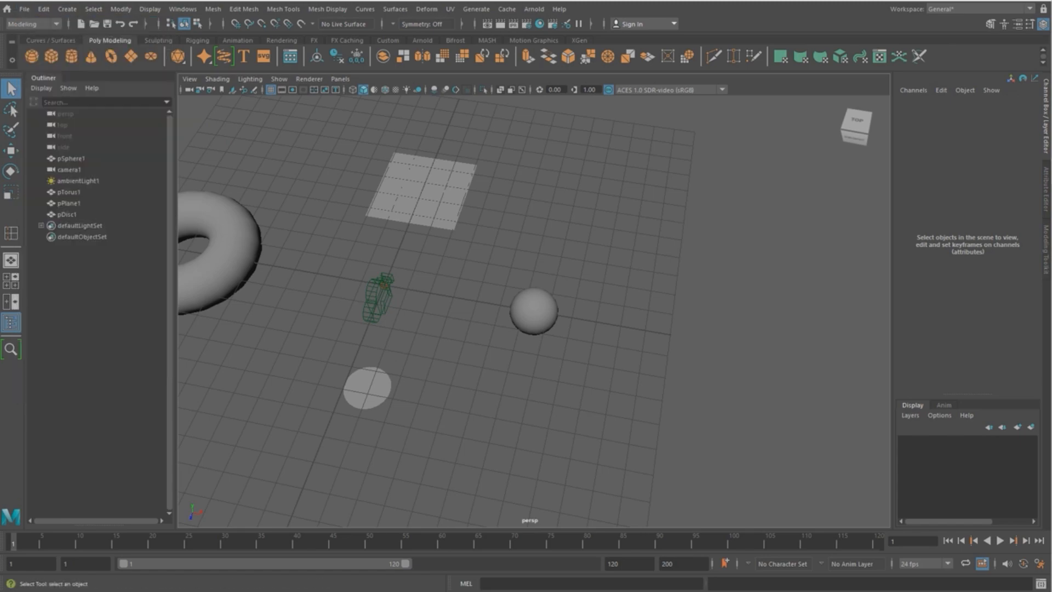
Select the torus and bring it fully into view
{"action": "left_click", "coordinate": [233, 241]}
{"action": "left_click", "coordinate": [24, 9]}
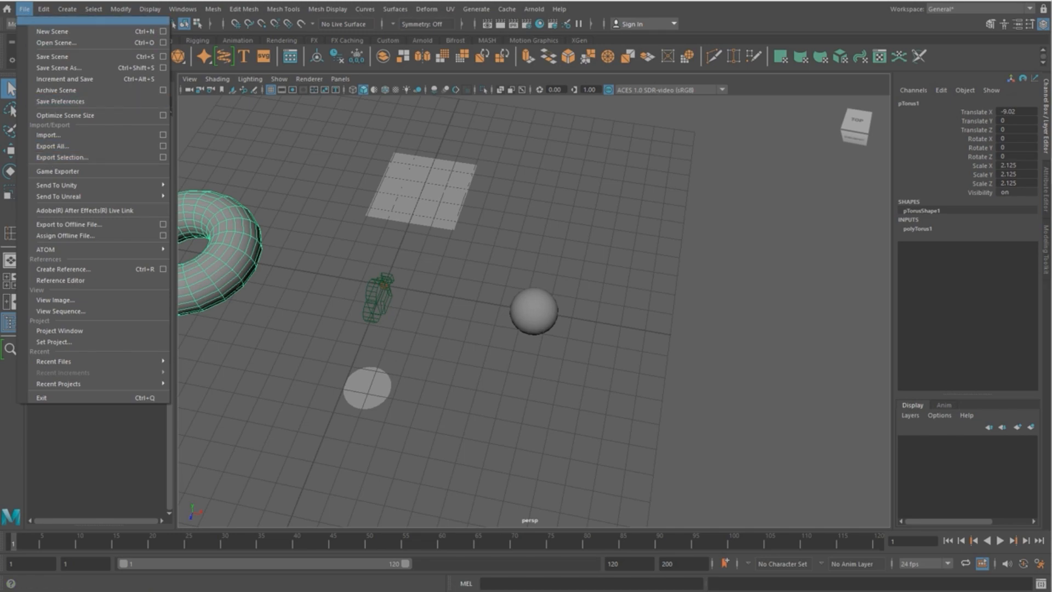
{"action": "mouse_move", "coordinate": [44, 9]}
{"action": "left_click", "coordinate": [274, 164]}
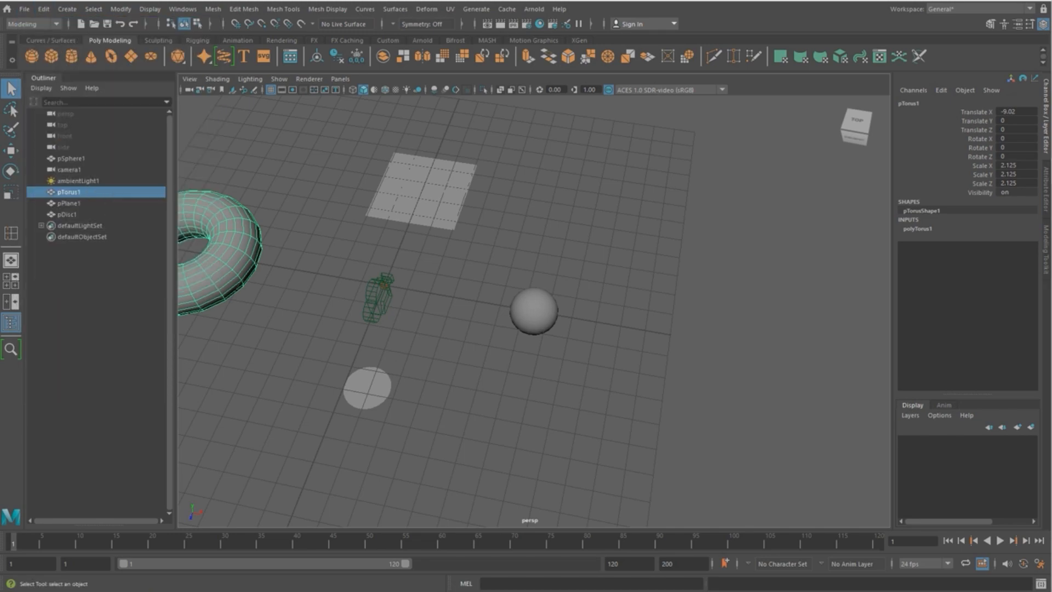
{"action": "left_click", "coordinate": [274, 164]}
{"action": "left_click", "coordinate": [235, 236]}
{"action": "scroll", "coordinate": [236, 235], "scroll_direction": "down", "scroll_amount": 3}
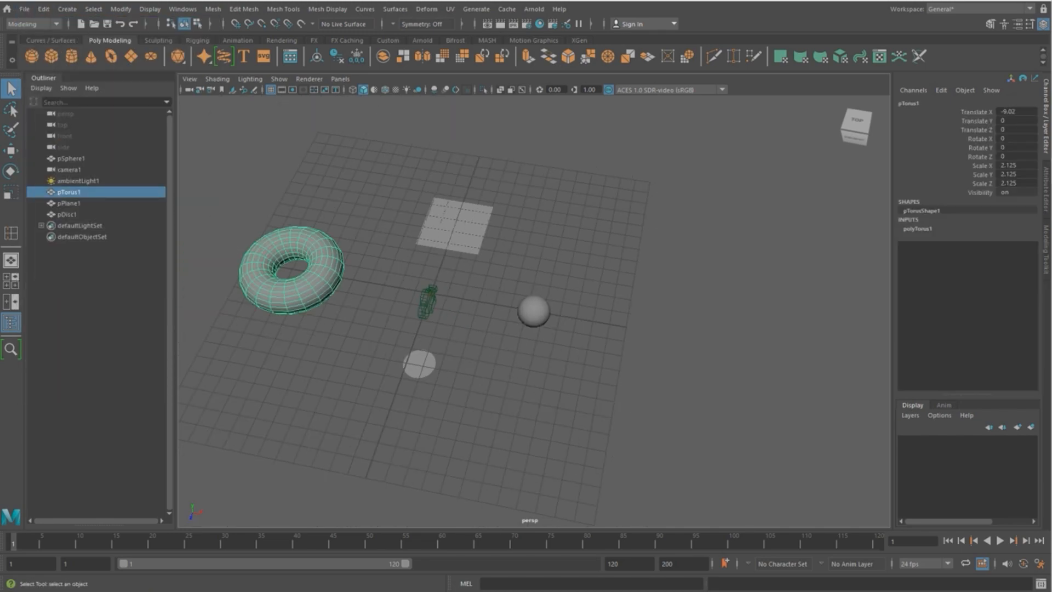
Look over the Edit commands and clear the torus selection
{"action": "scroll", "coordinate": [534, 311], "scroll_direction": "down", "scroll_amount": 2}
{"action": "scroll", "coordinate": [534, 311], "scroll_direction": "up", "scroll_amount": 4}
{"action": "middle_click_drag", "start_coordinate": [400, 307], "coordinate": [534, 294], "text": "alt"}
{"action": "left_click_drag", "start_coordinate": [534, 294], "coordinate": [484, 250], "text": "alt"}
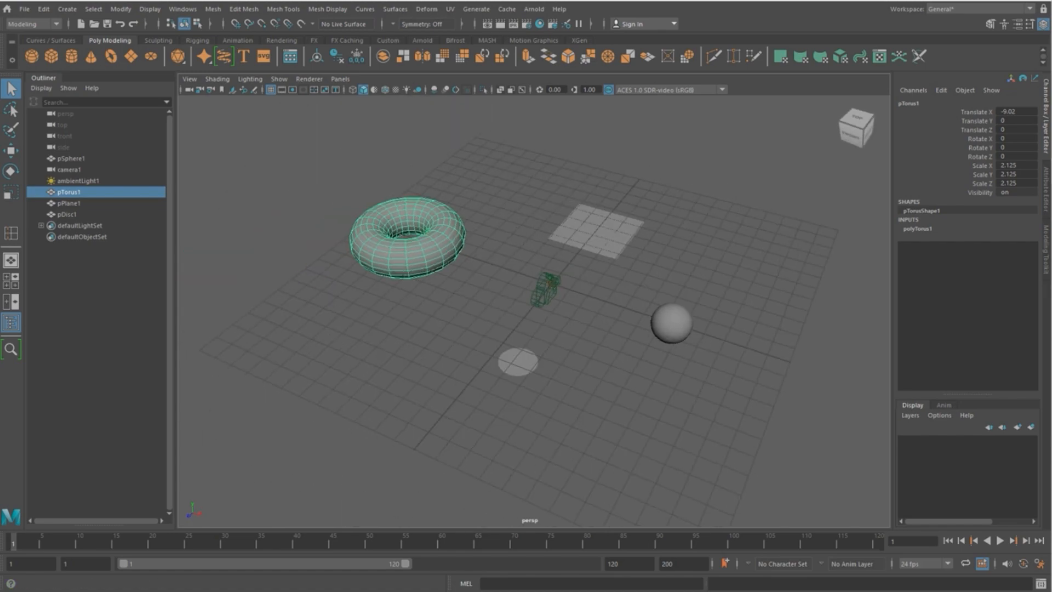
{"action": "left_click", "coordinate": [44, 9]}
{"action": "mouse_move", "coordinate": [109, 112]}
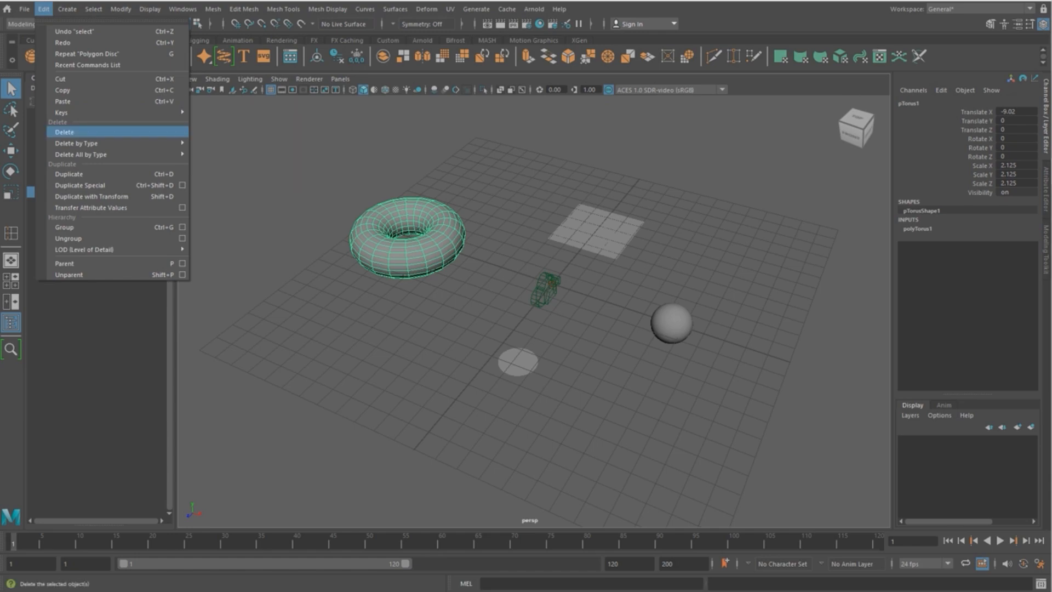
{"action": "left_click", "coordinate": [274, 164]}
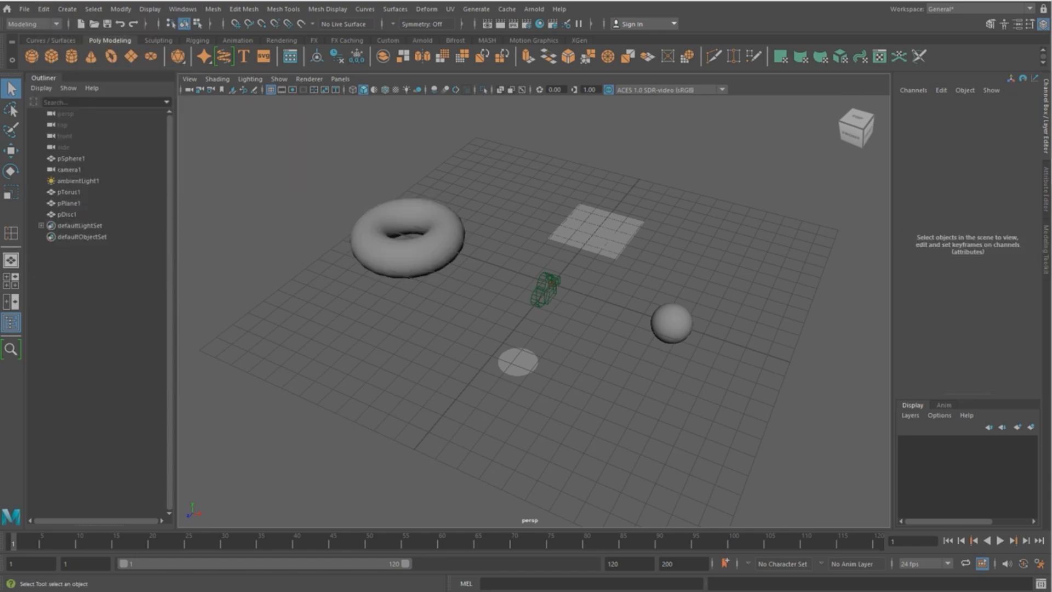
Discard the current scene and start a new, empty one
{"action": "right_click_drag", "start_coordinate": [520, 306], "coordinate": [565, 307], "text": "alt"}
{"action": "middle_click_drag", "start_coordinate": [564, 307], "coordinate": [554, 323], "text": "alt"}
{"action": "left_click_drag", "start_coordinate": [554, 323], "coordinate": [559, 280], "text": "alt"}
{"action": "right_click_drag", "start_coordinate": [559, 280], "coordinate": [594, 280], "text": "alt"}
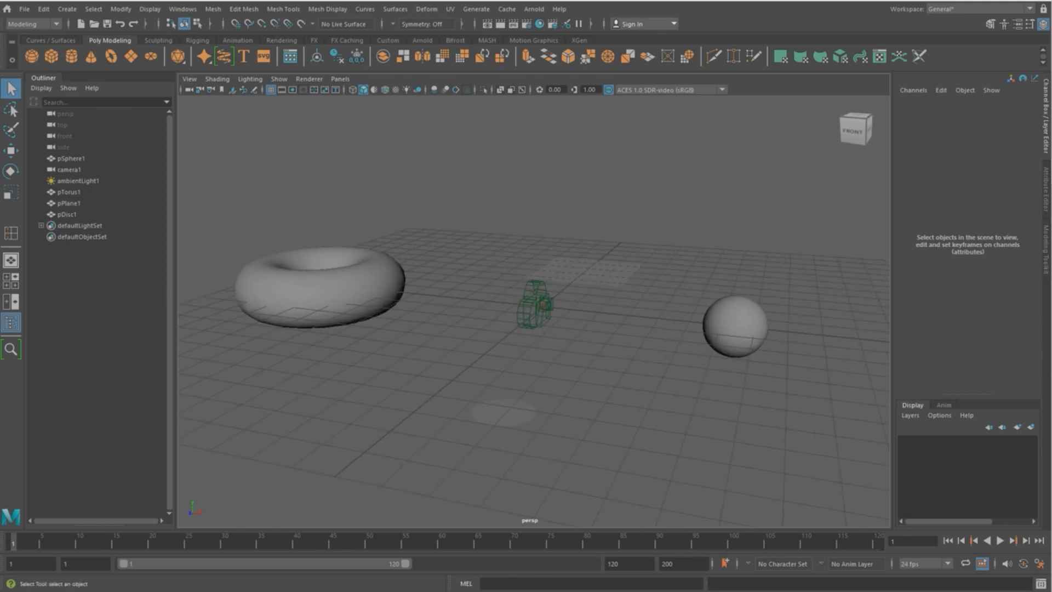
{"action": "left_click_drag", "start_coordinate": [248, 120], "coordinate": [794, 496]}
{"action": "left_click", "coordinate": [793, 496]}
{"action": "key", "text": "ctrl+n"}
{"action": "left_click", "coordinate": [526, 299]}
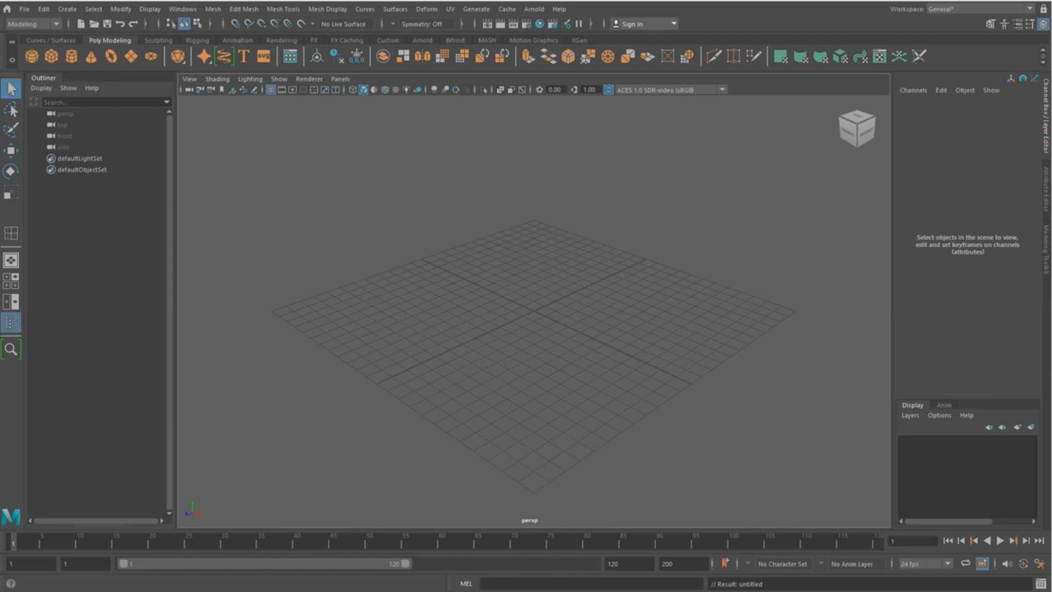
Look over the Display commands and the Heads Up Display options
{"action": "left_click", "coordinate": [149, 9]}
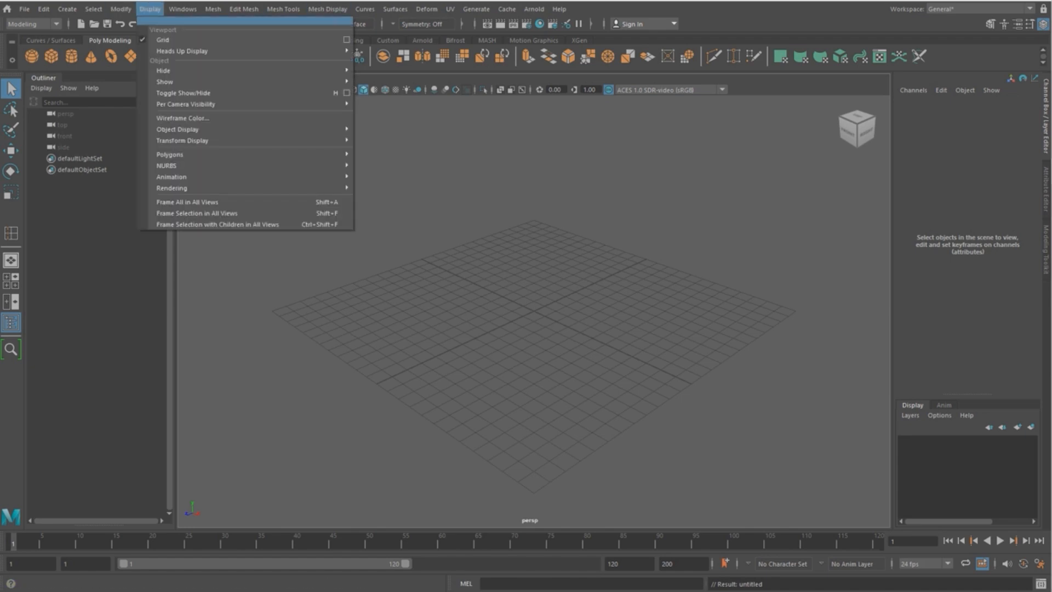
{"action": "mouse_move", "coordinate": [175, 154]}
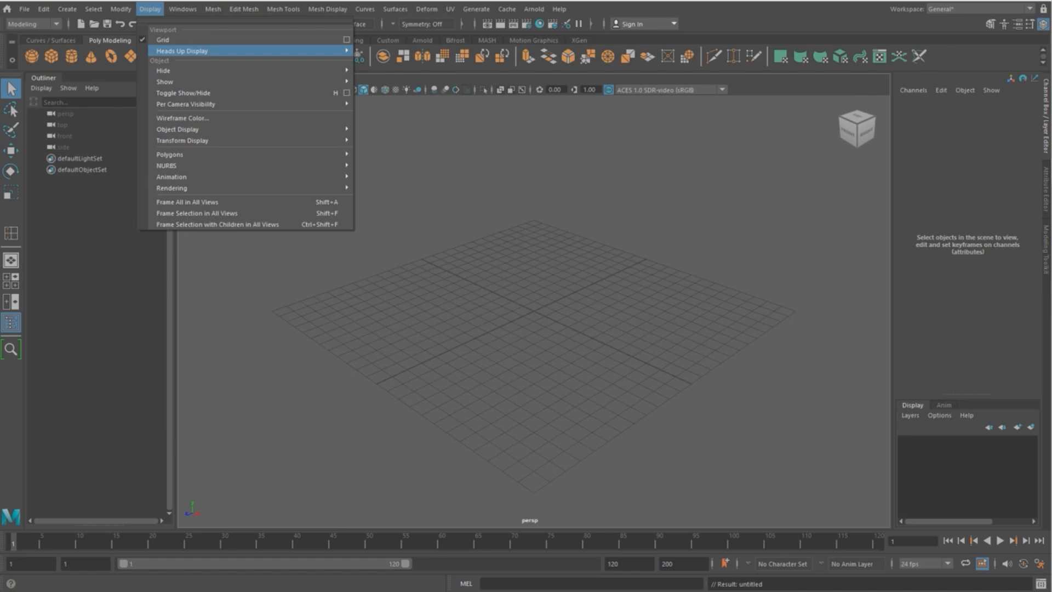
{"action": "mouse_move", "coordinate": [246, 51]}
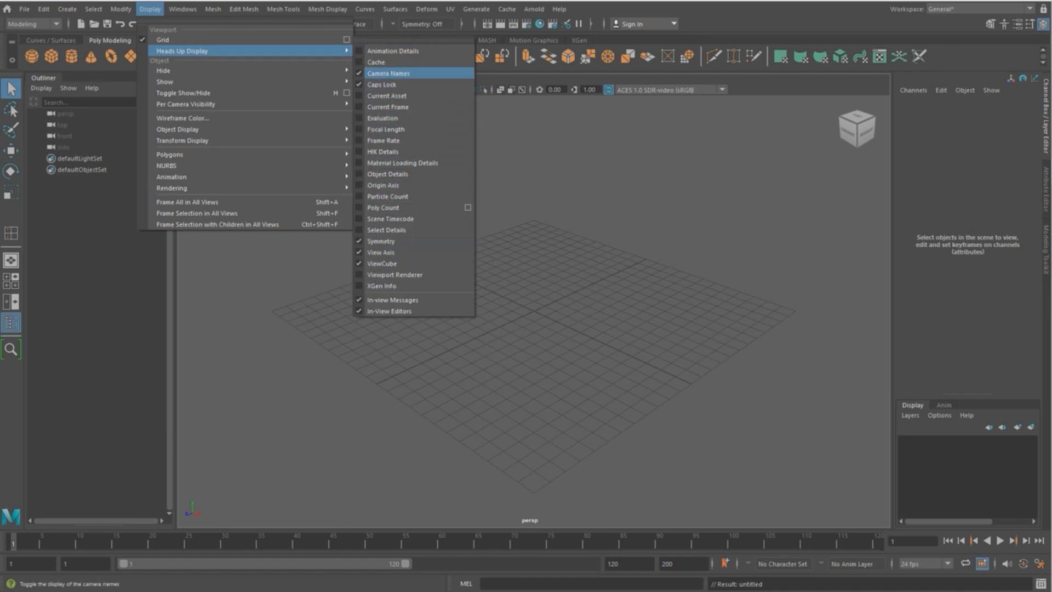
{"action": "key", "text": "Escape"}
{"action": "key", "text": "Escape"}
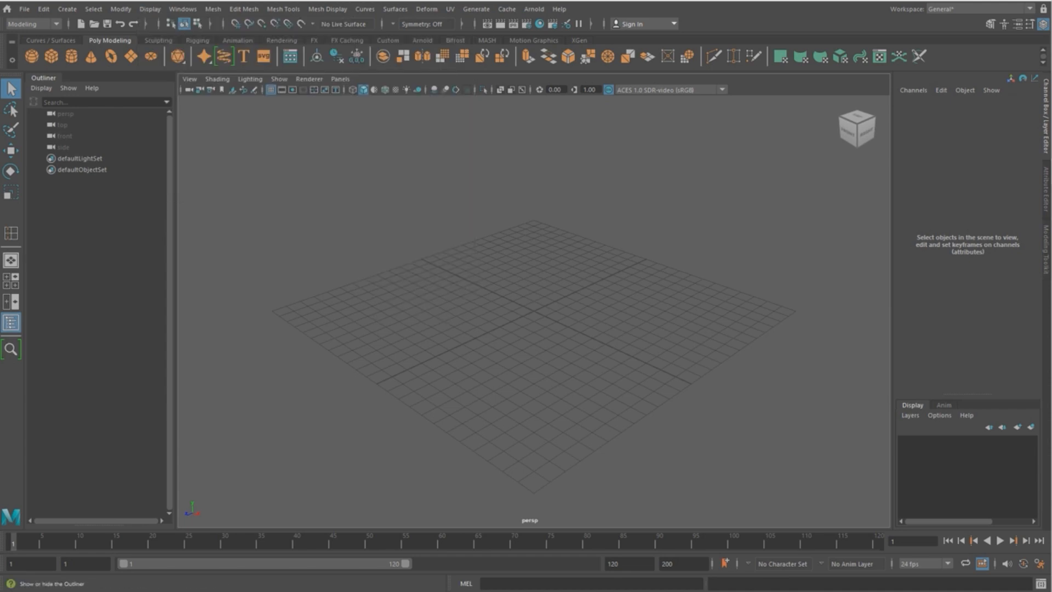
Try the Front/Persp and four-view layouts, return to the single perspective view, and toggle the Outliner off and on
{"action": "left_click", "coordinate": [11, 301]}
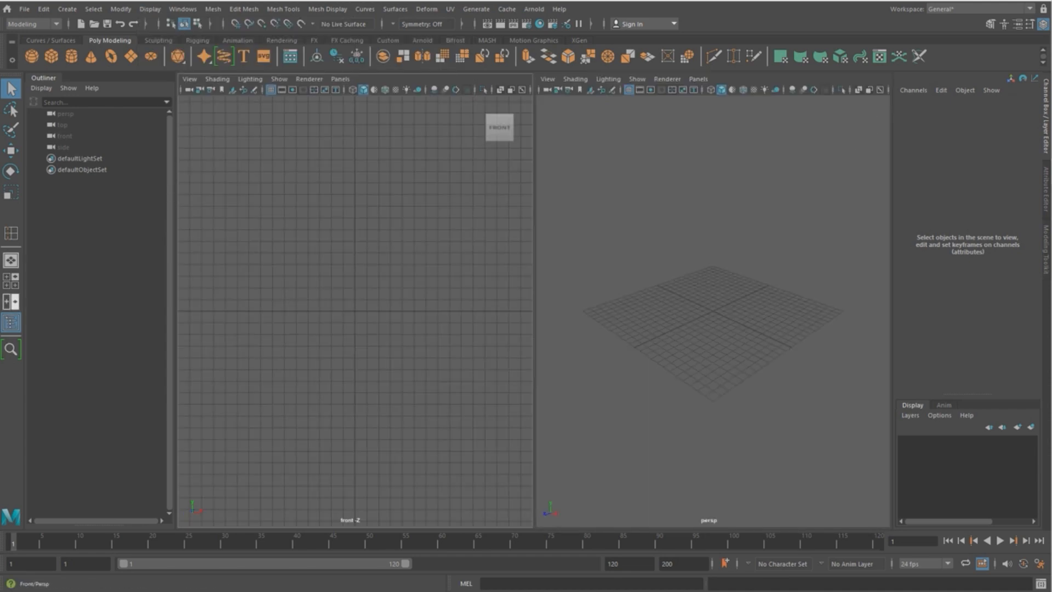
{"action": "left_click", "coordinate": [10, 280]}
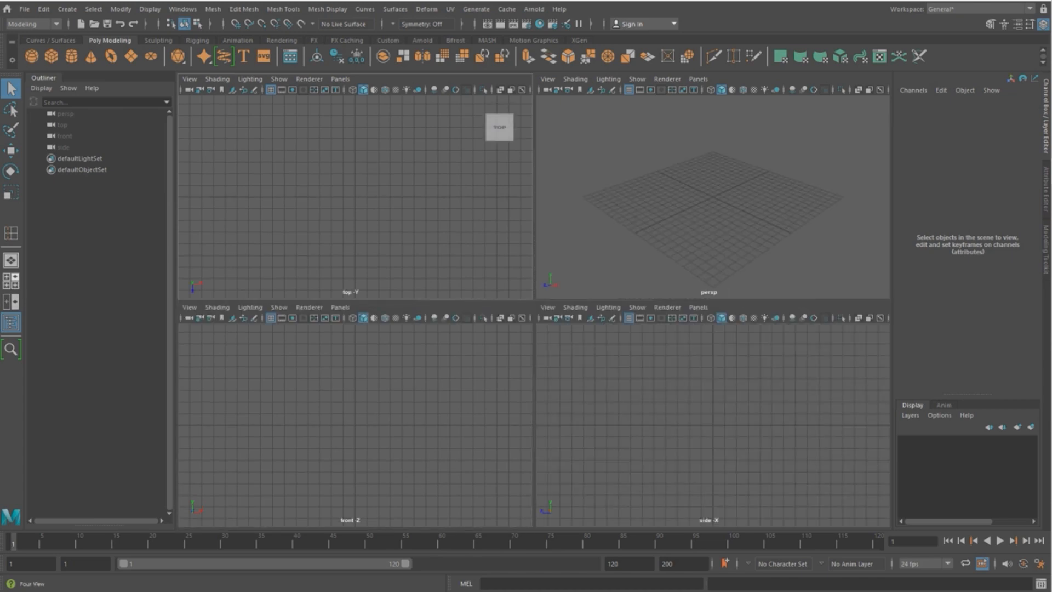
{"action": "left_click", "coordinate": [11, 261]}
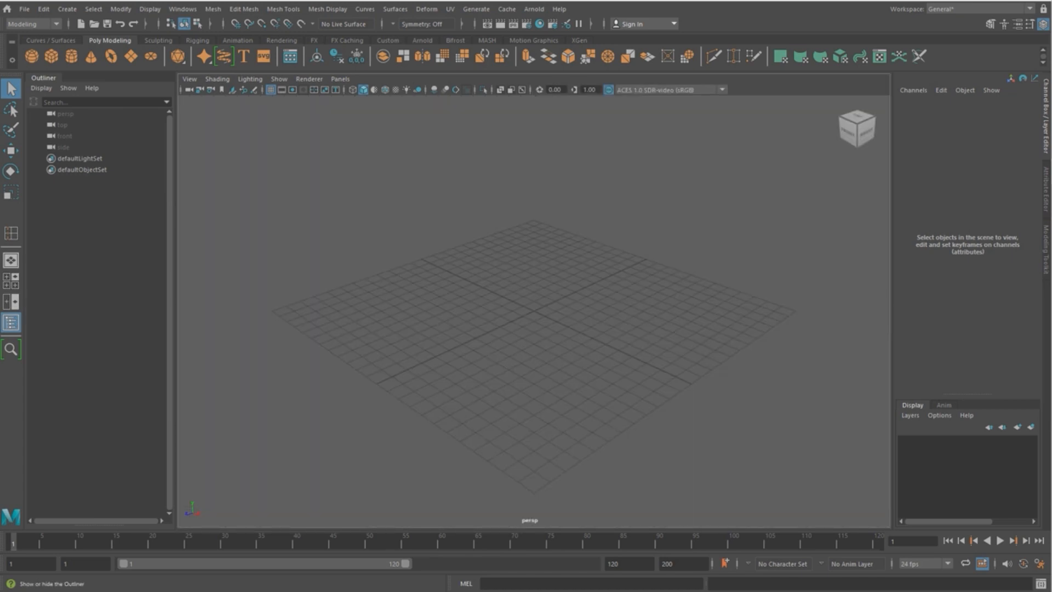
{"action": "left_click", "coordinate": [11, 322]}
{"action": "left_click", "coordinate": [11, 322]}
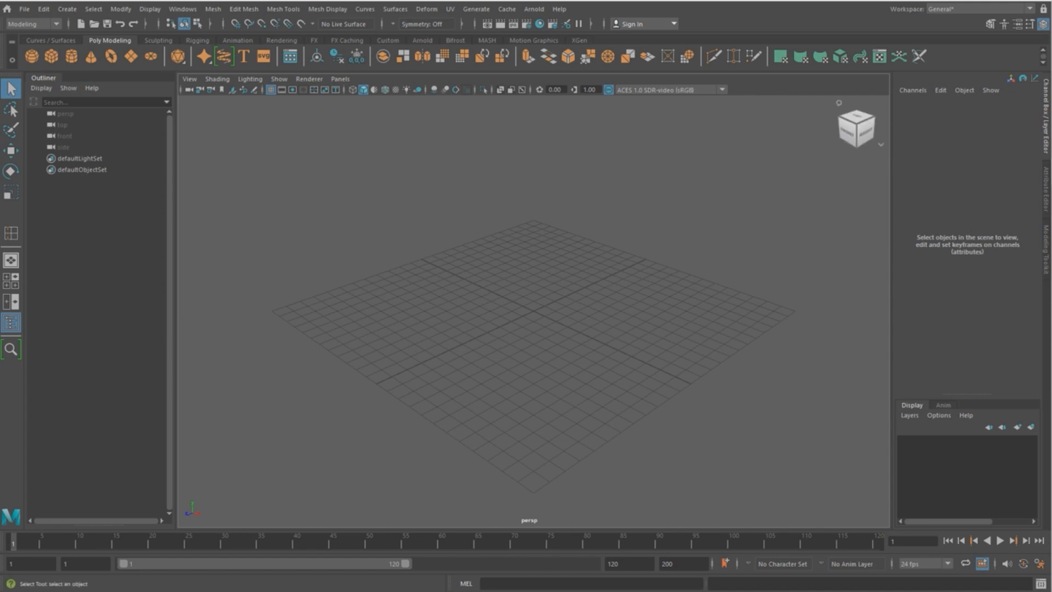
Show the Attribute Editor in place of the Channel Box and view the grid from a higher angle
{"action": "key", "text": "ctrl+a"}
{"action": "scroll", "coordinate": [403, 323], "scroll_direction": "down", "scroll_amount": 3}
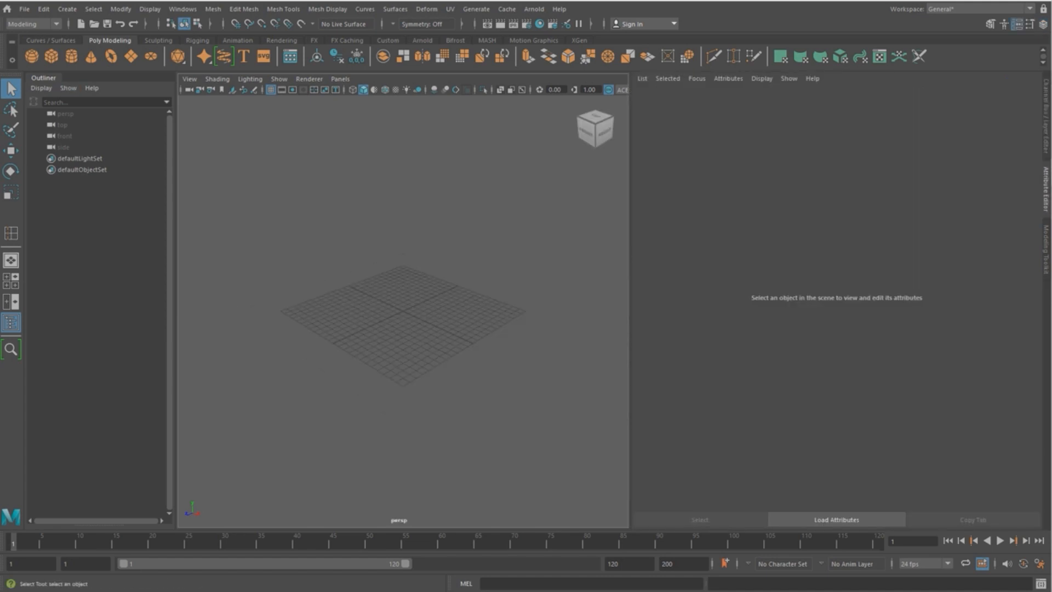
{"action": "scroll", "coordinate": [403, 323], "scroll_direction": "up", "scroll_amount": 3}
{"action": "left_click_drag", "start_coordinate": [403, 323], "coordinate": [400, 370], "text": "alt"}
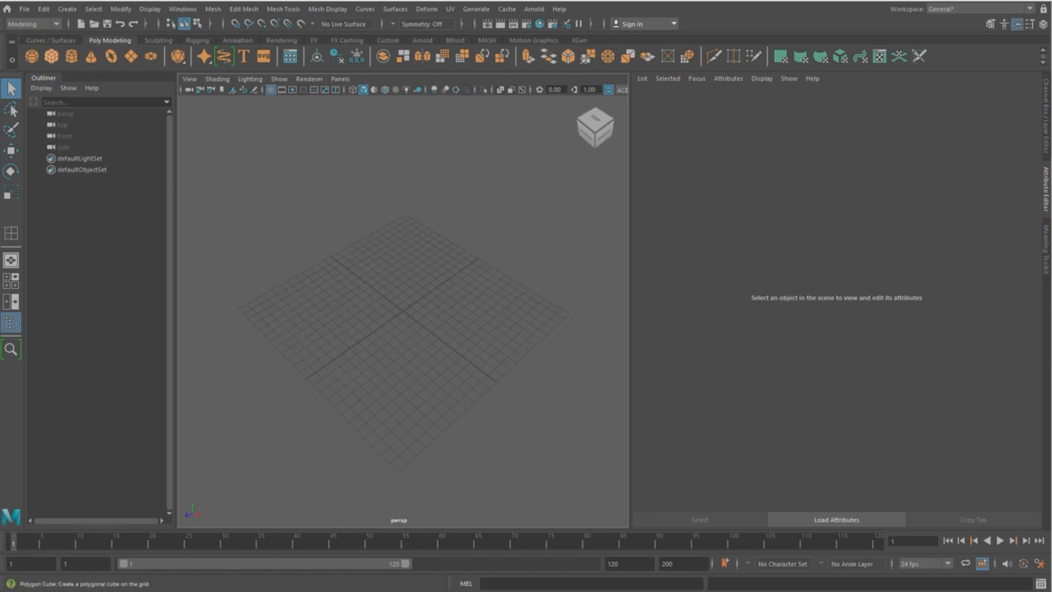
Create a polygon cube at the grid's centre and display its polyCube1 creation attributes
{"action": "left_click", "coordinate": [52, 56]}
{"action": "scroll", "coordinate": [403, 311], "scroll_direction": "up", "scroll_amount": 4}
{"action": "left_click_drag", "start_coordinate": [350, 262], "coordinate": [459, 349]}
{"action": "left_click", "coordinate": [748, 99]}
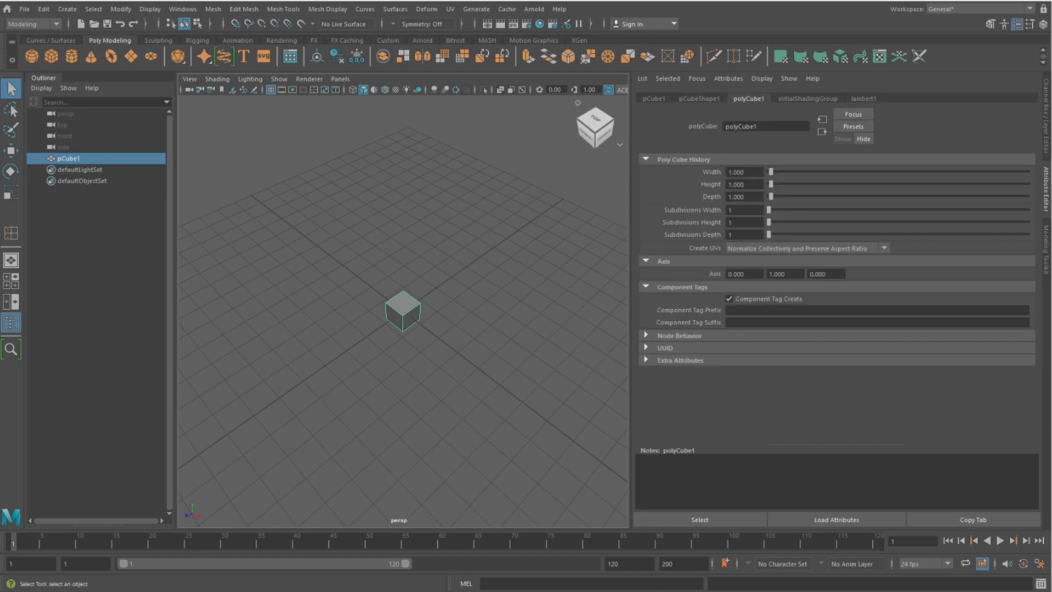
Clear the selection and view the cube up close from a lower angle
{"action": "left_click", "coordinate": [482, 236]}
{"action": "scroll", "coordinate": [403, 311], "scroll_direction": "up", "scroll_amount": 4}
{"action": "left_click_drag", "start_coordinate": [427, 274], "coordinate": [402, 247], "text": "alt"}
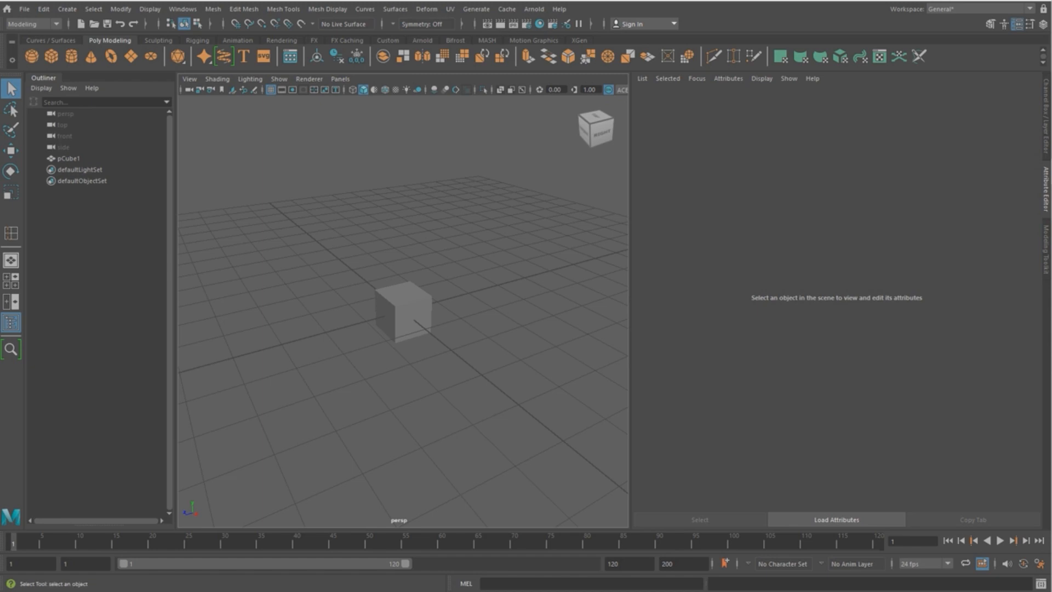